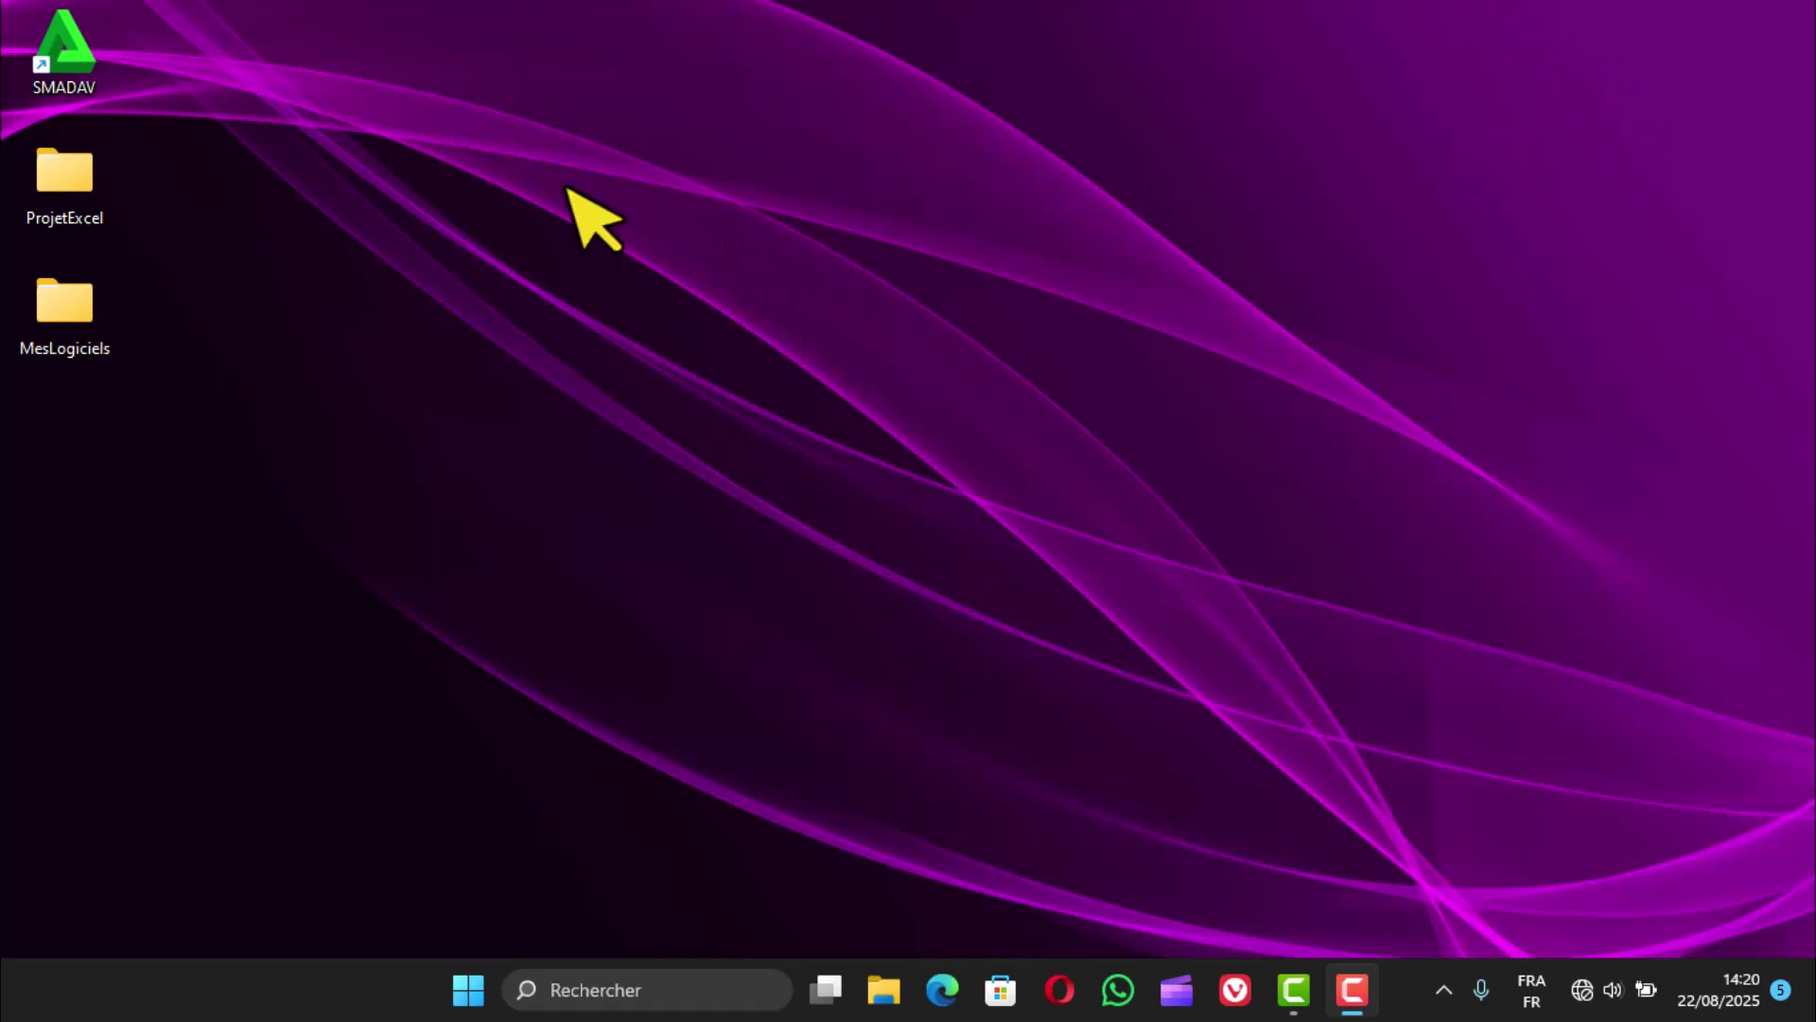
Step: Open Smadav from the desktop and start a virus scan with the Scan All Drive option
double_click(64, 59)
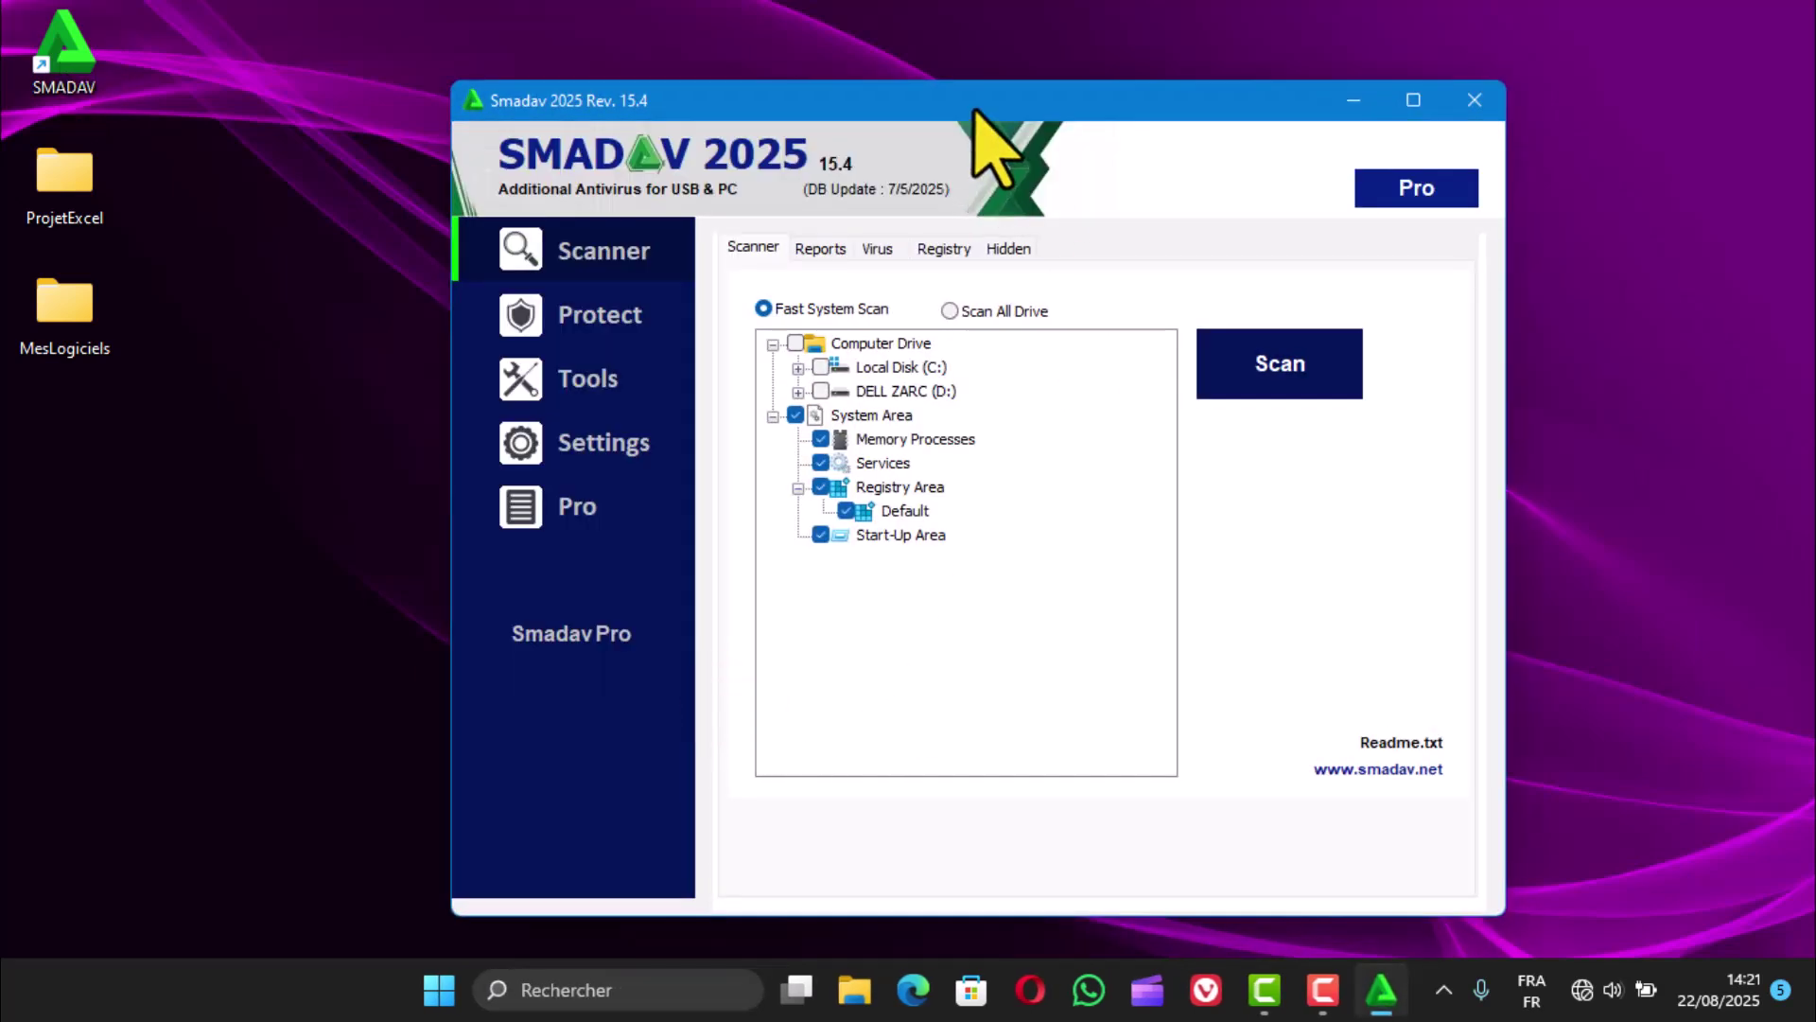
mouse_move(974, 104)
left_mouse_down()
mouse_move(1037, 94)
mouse_move(994, 88)
left_mouse_up()
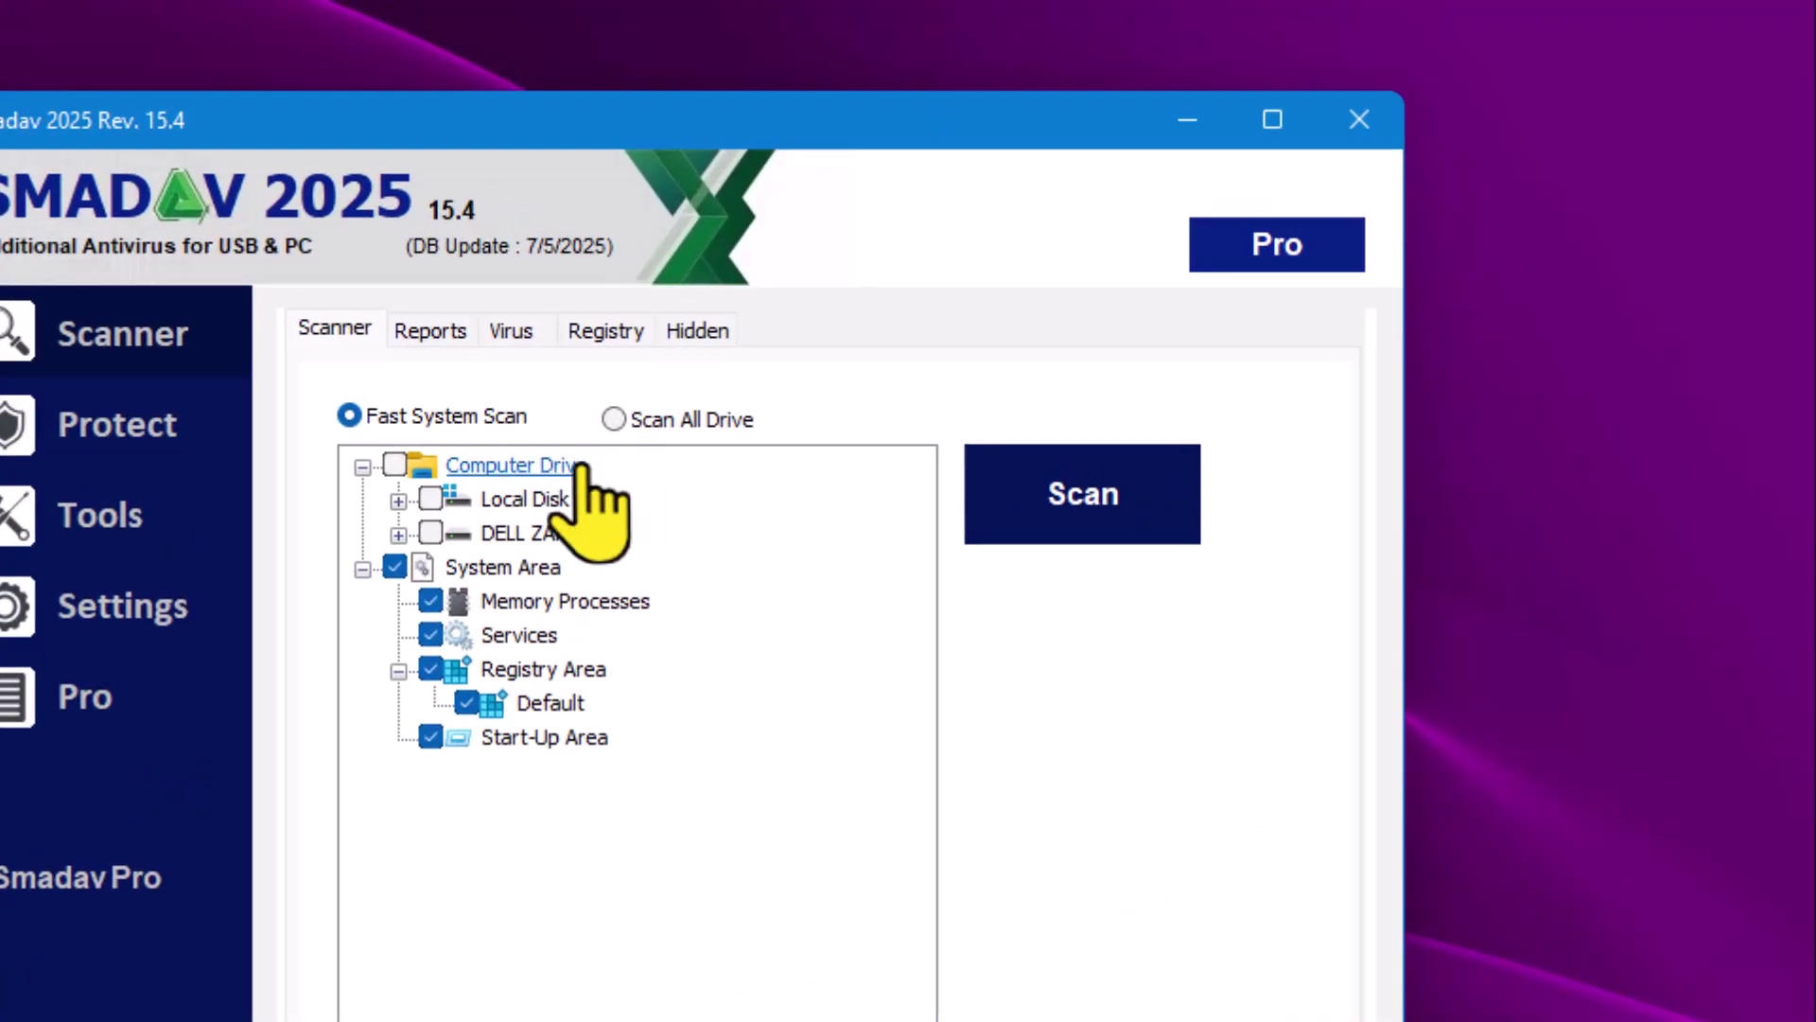
left_click(617, 420)
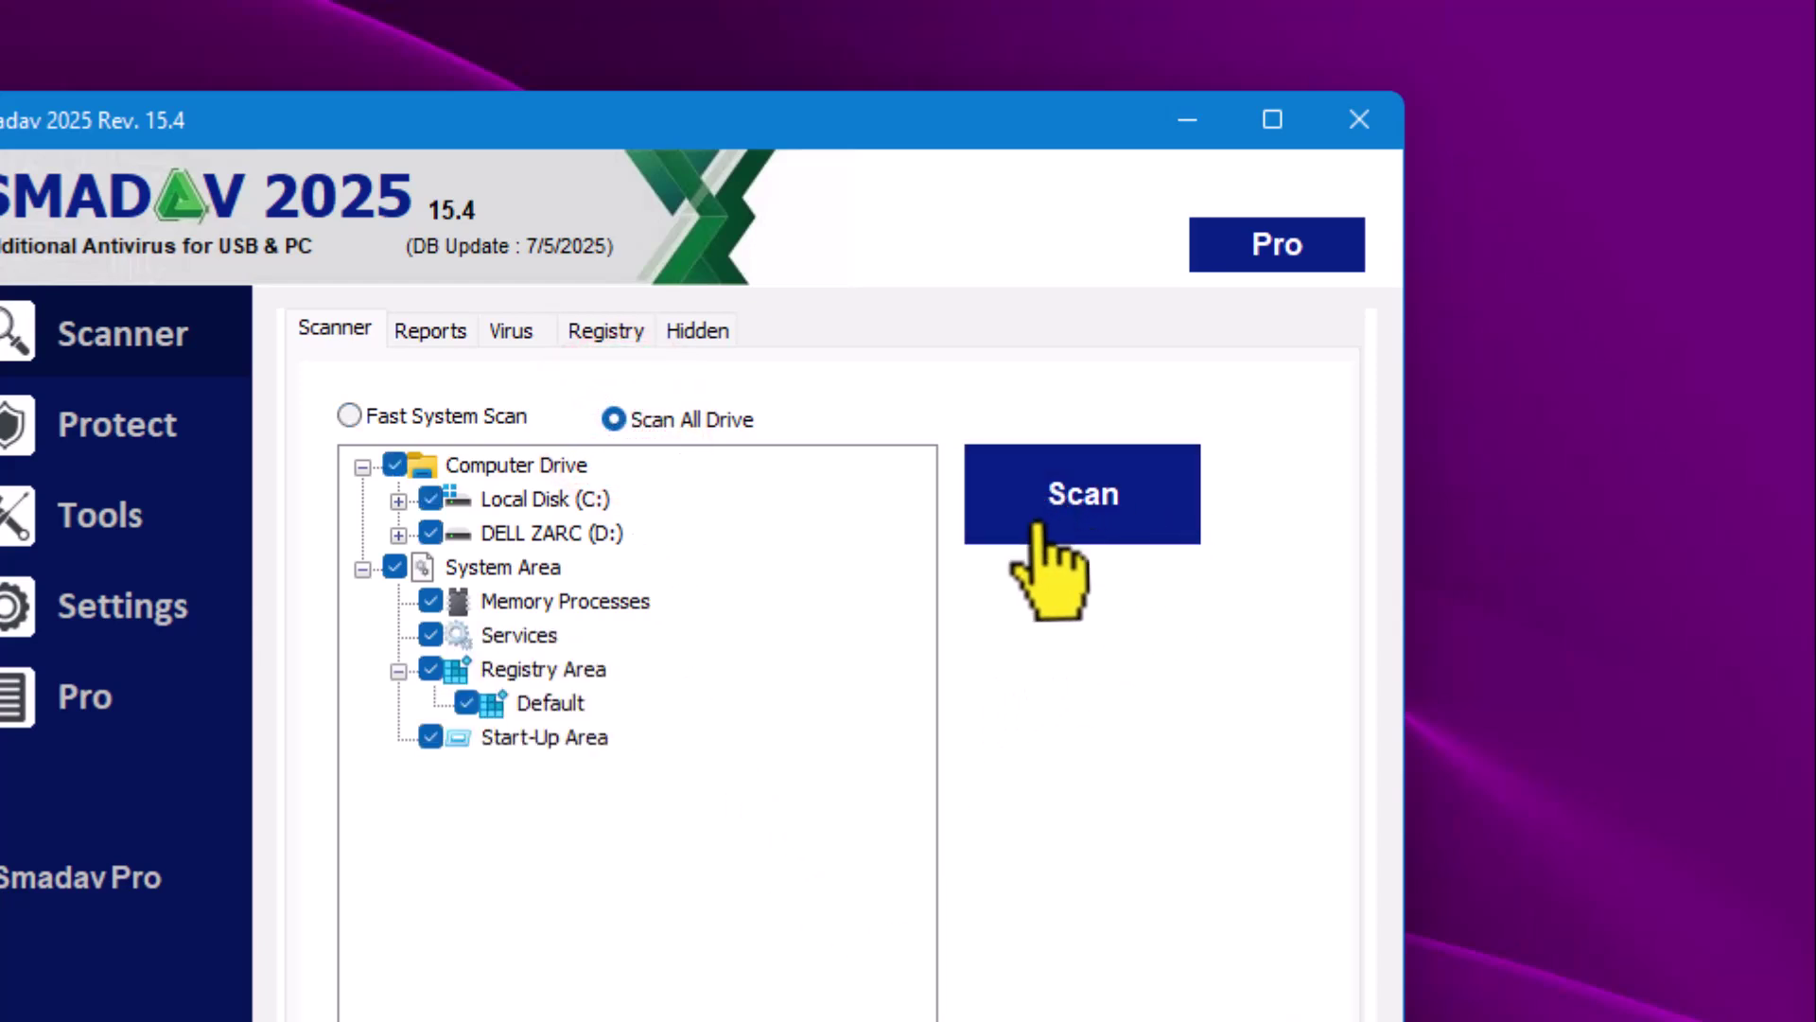
left_click(1081, 497)
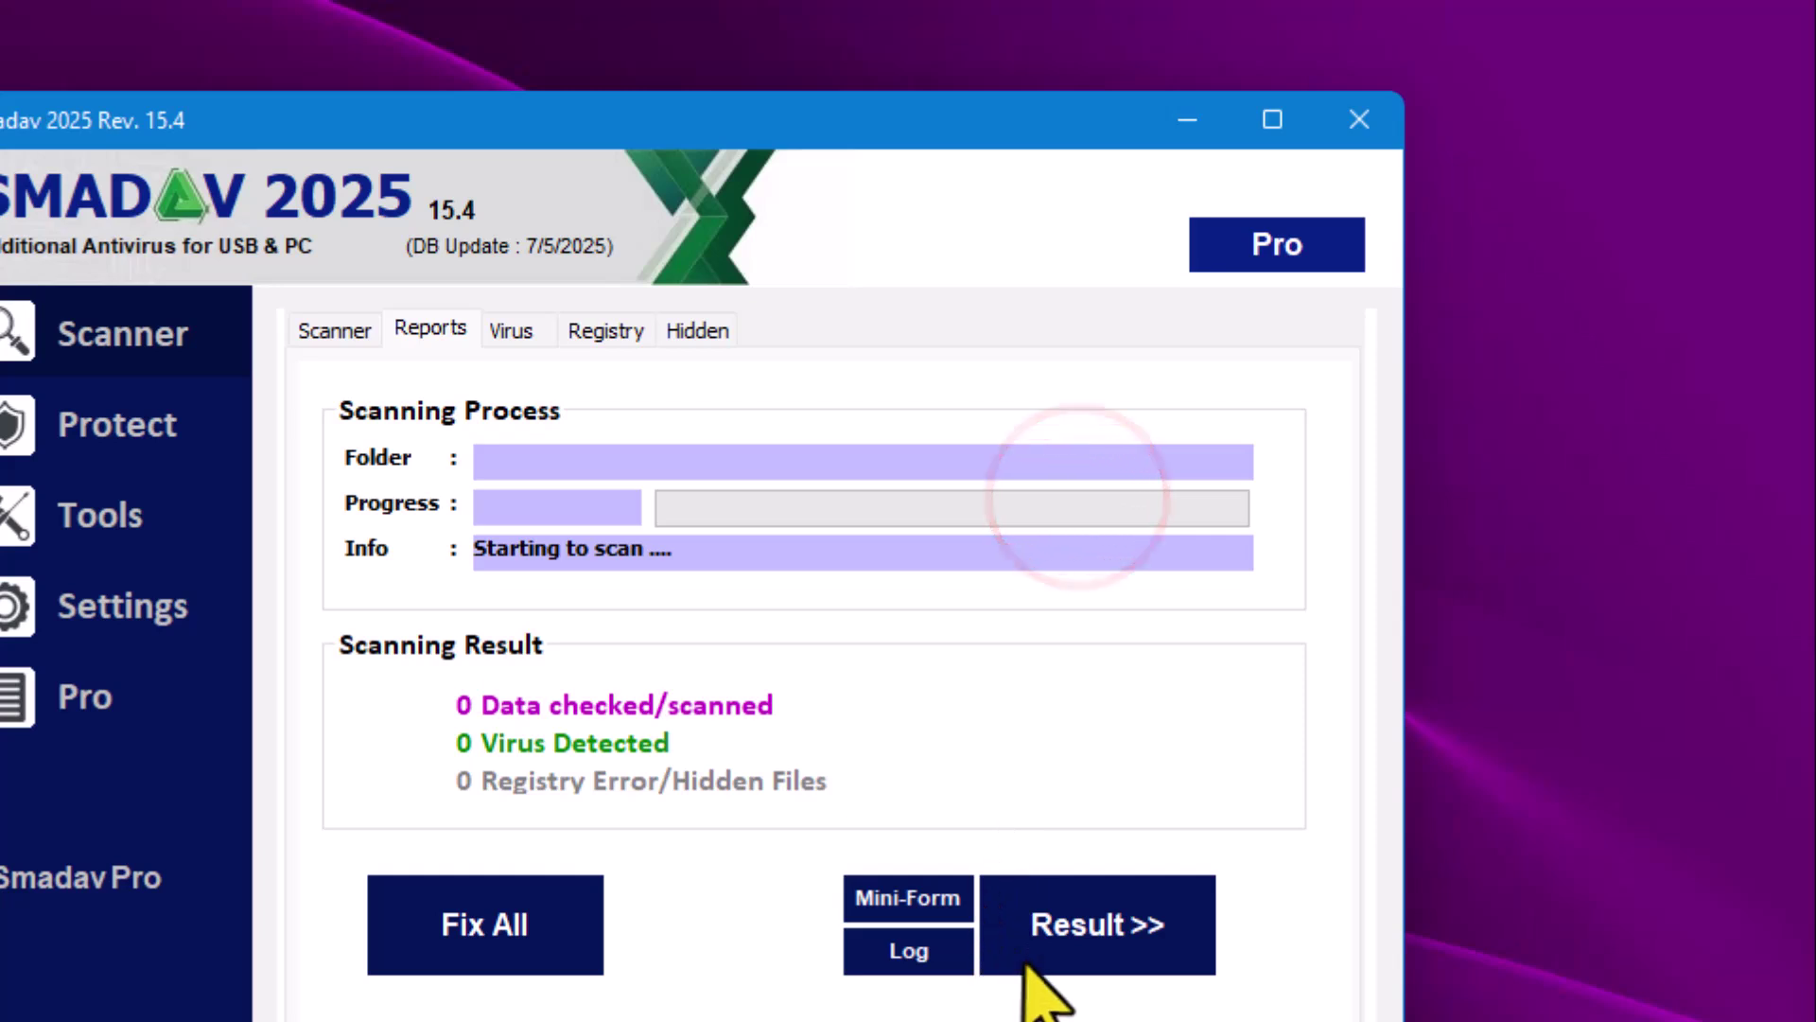
left_click(491, 918)
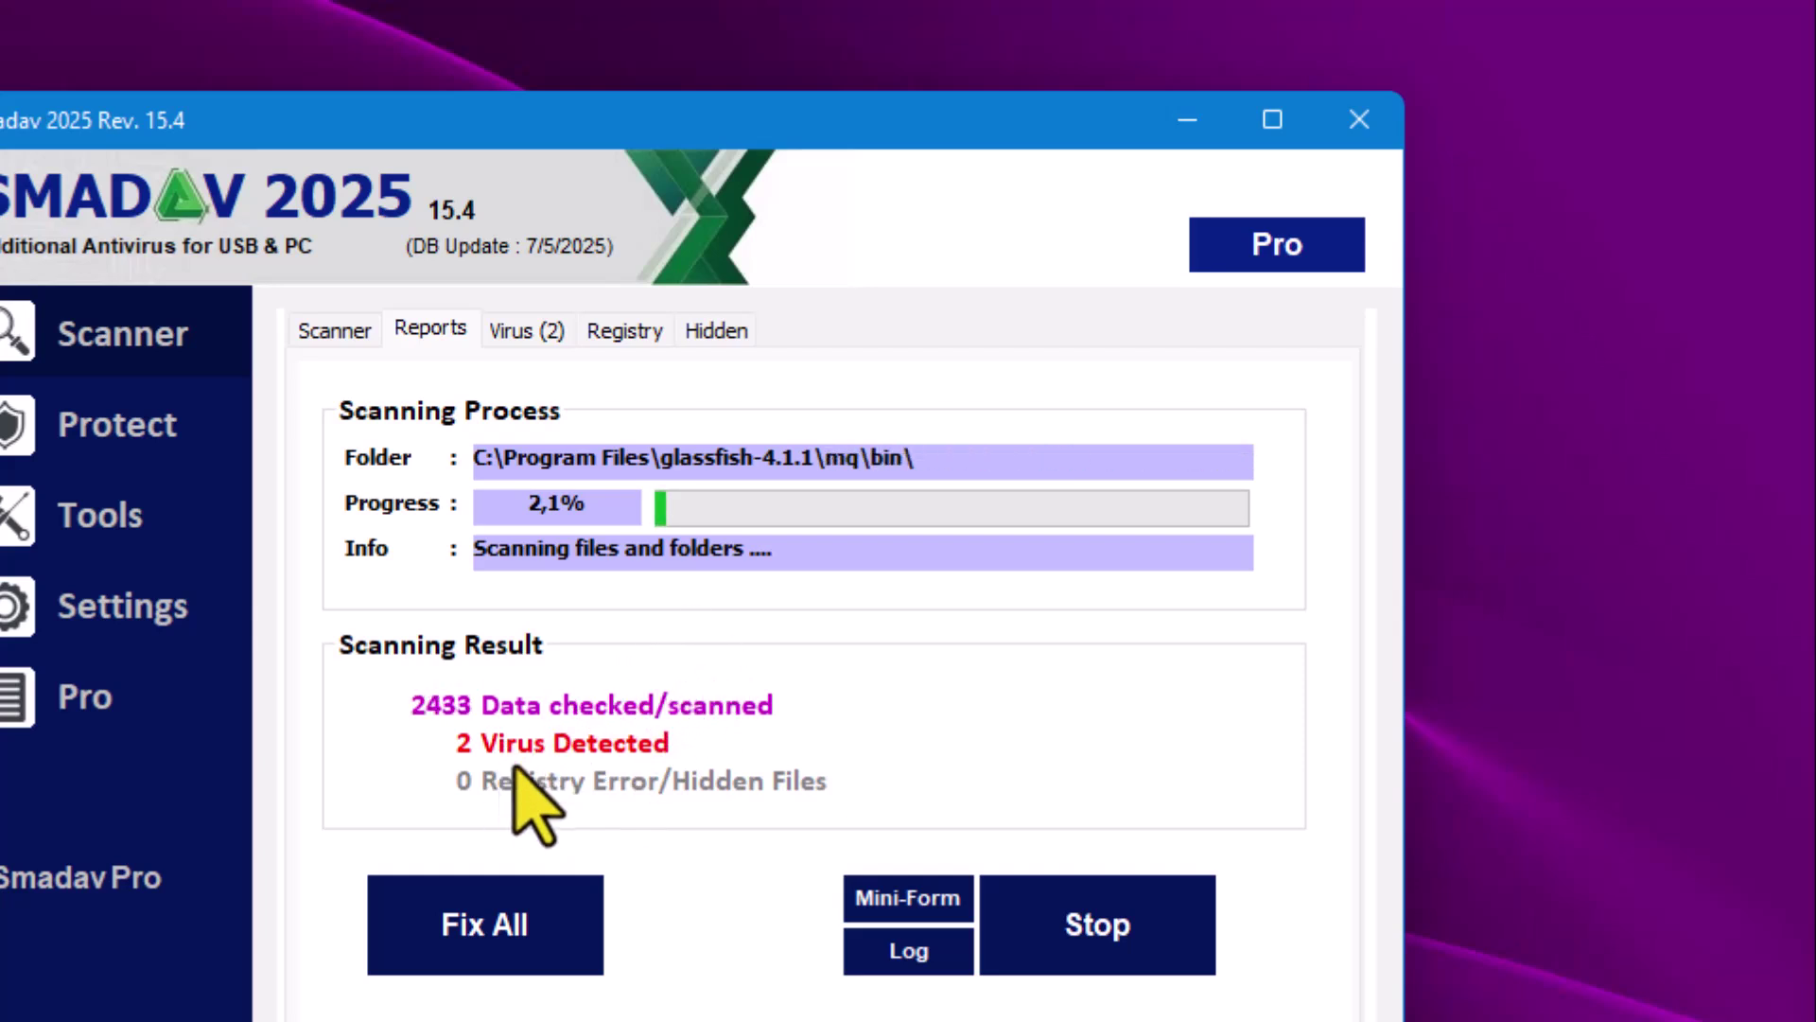
Step: Stop the running all-drive scan, confirm the stop, and refresh the desktop
left_click(1090, 919)
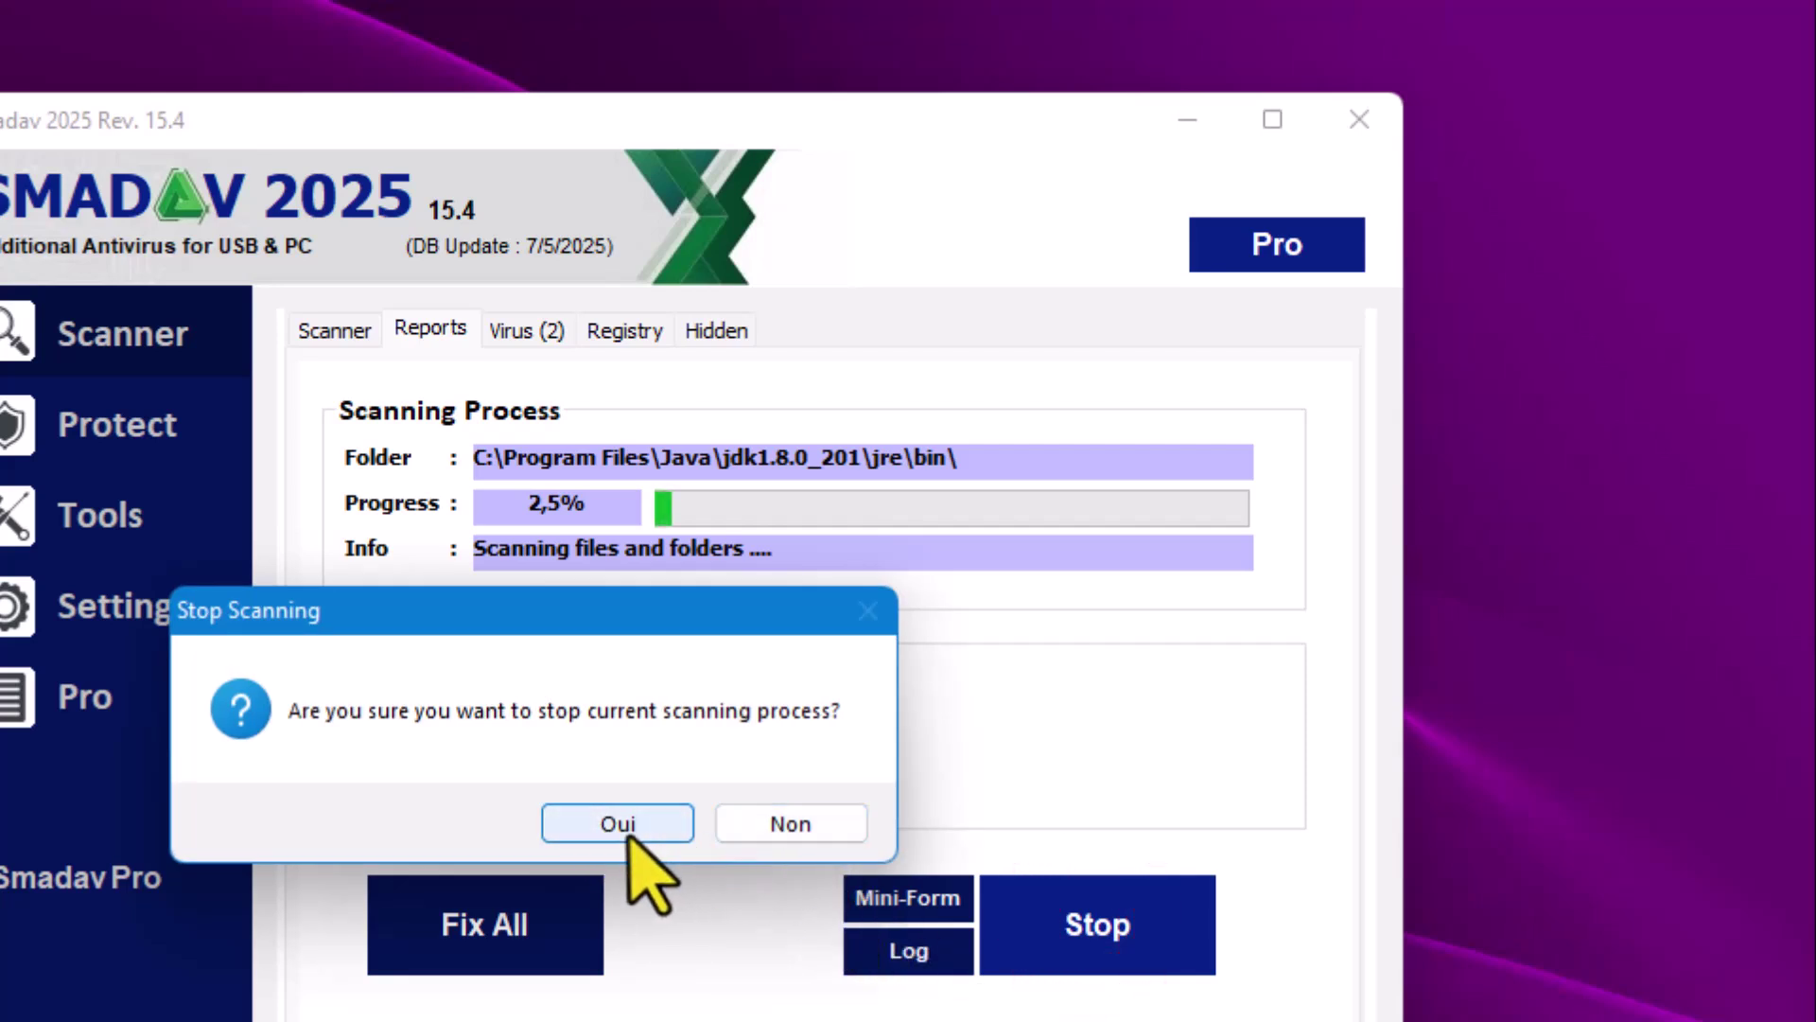
left_click(640, 826)
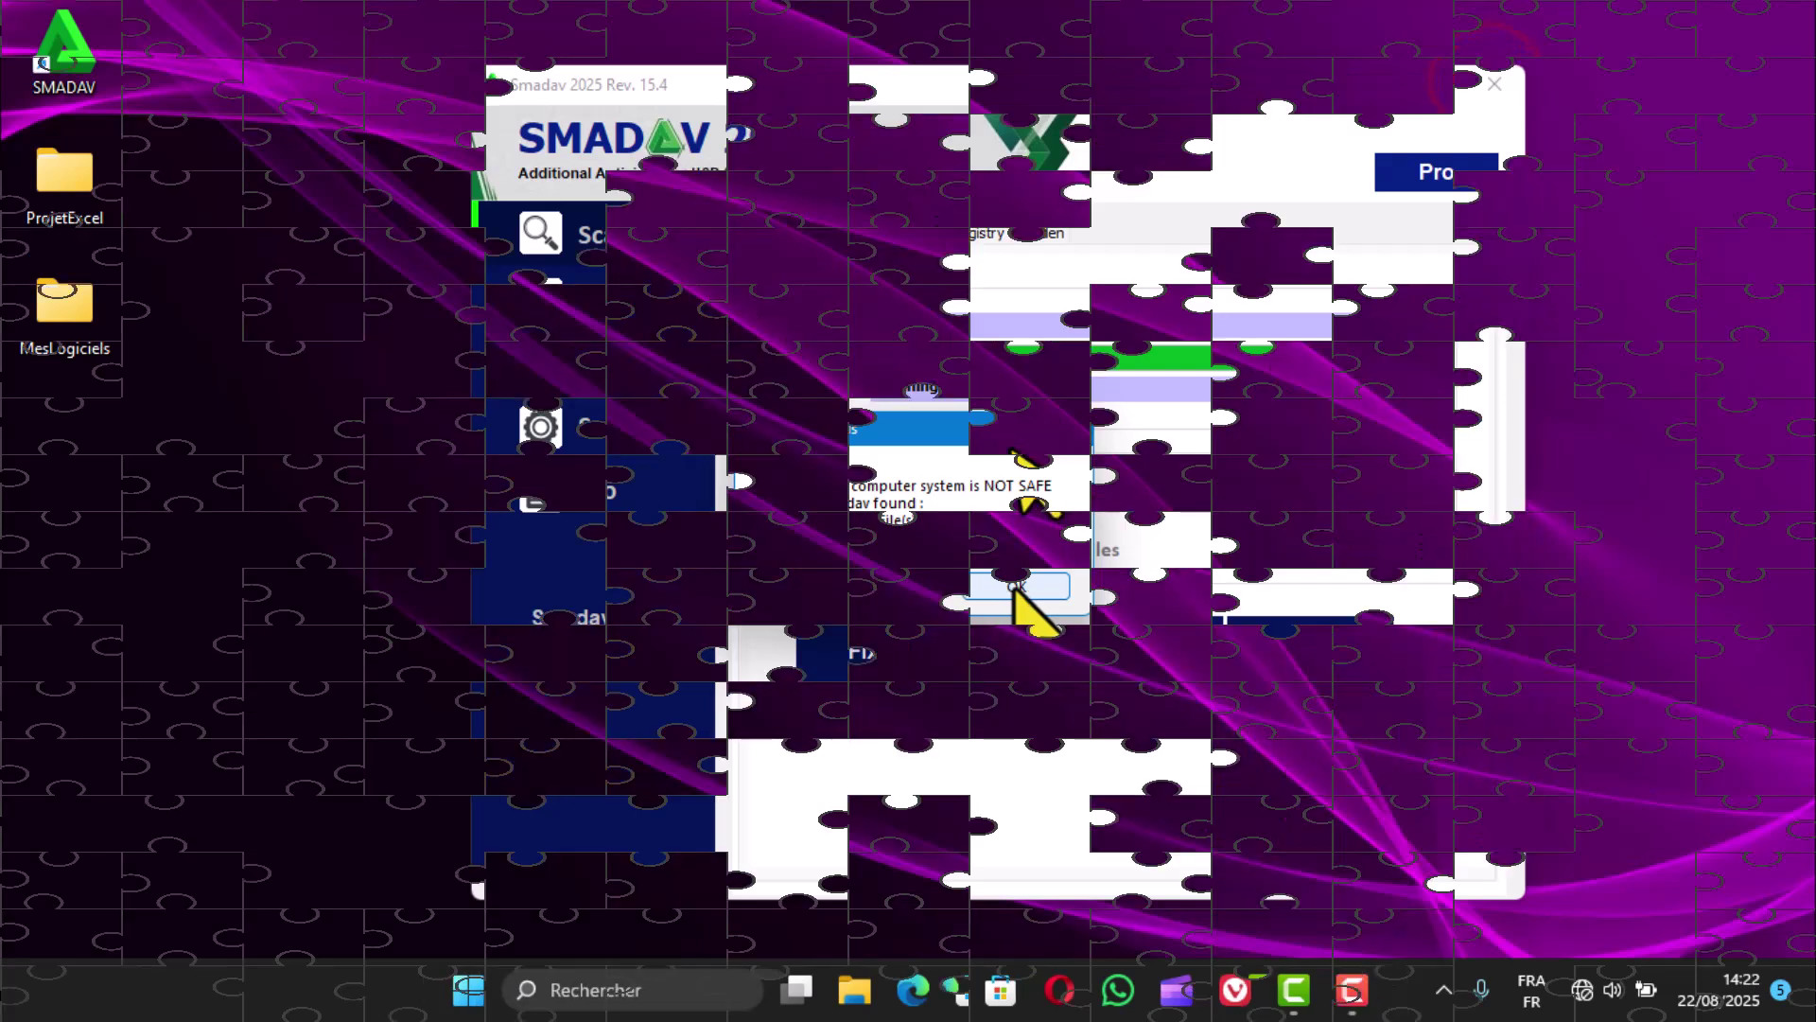
right_click(765, 314)
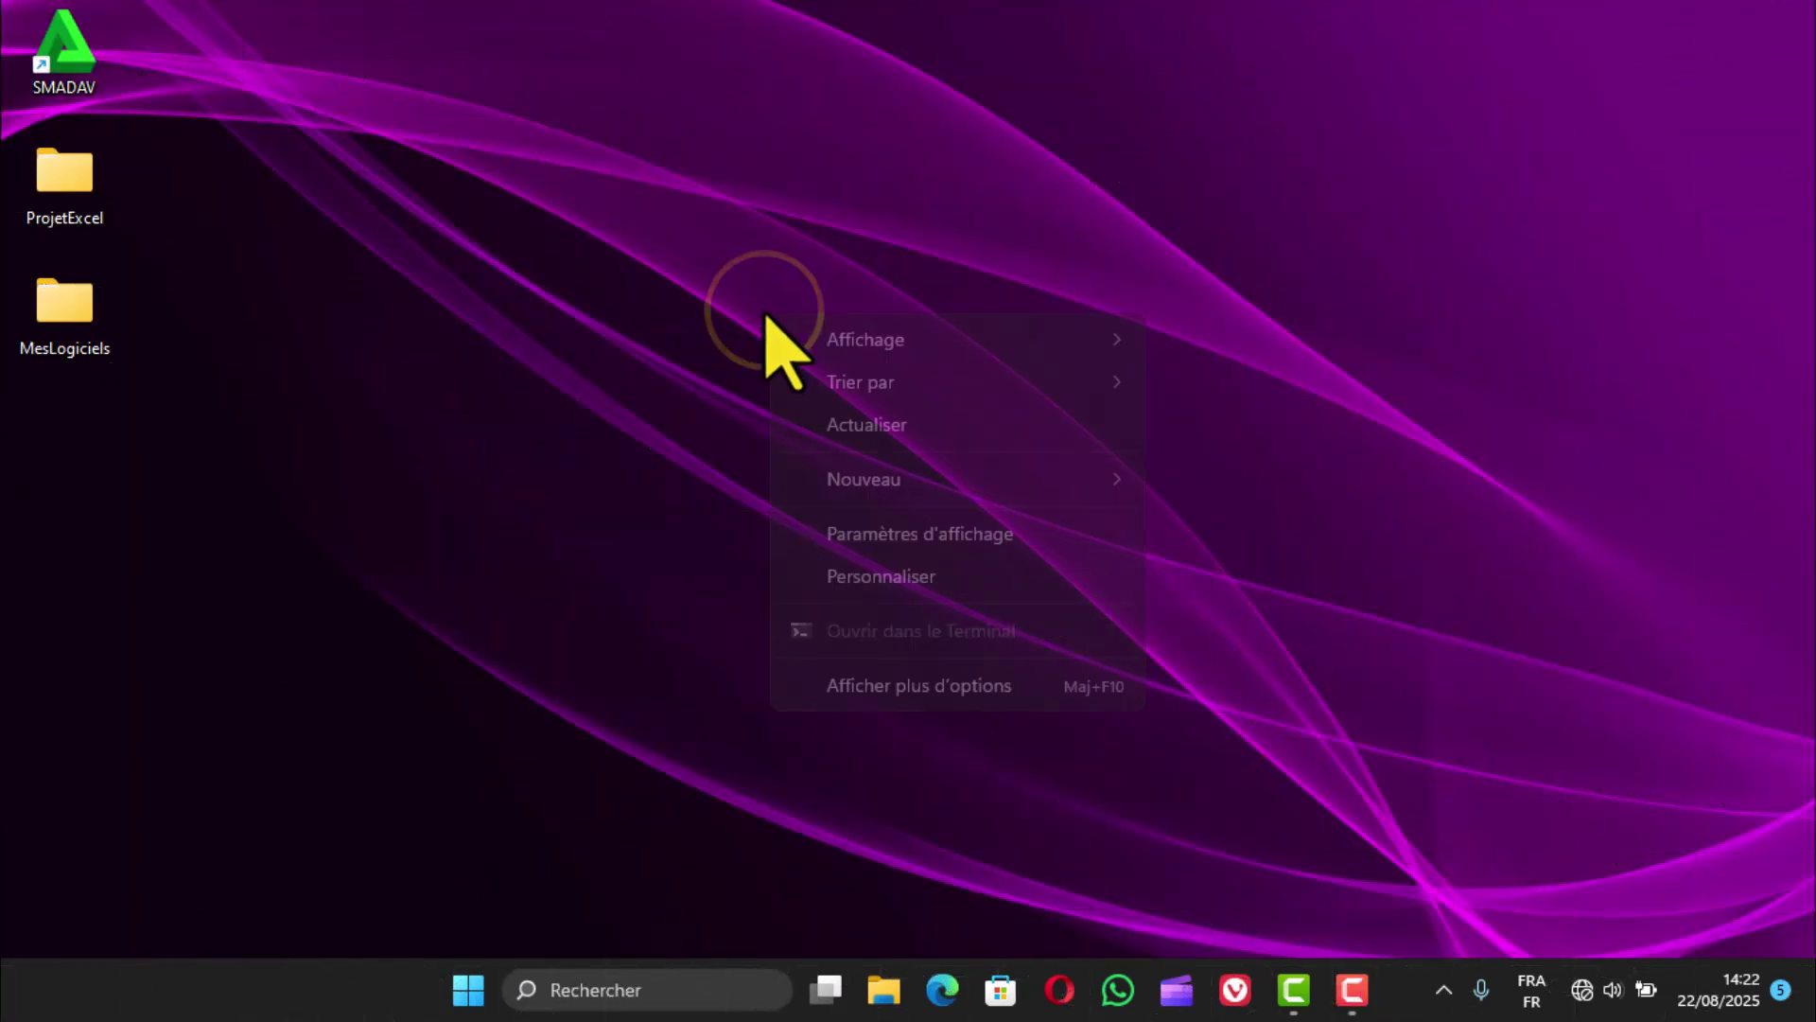
left_click(890, 424)
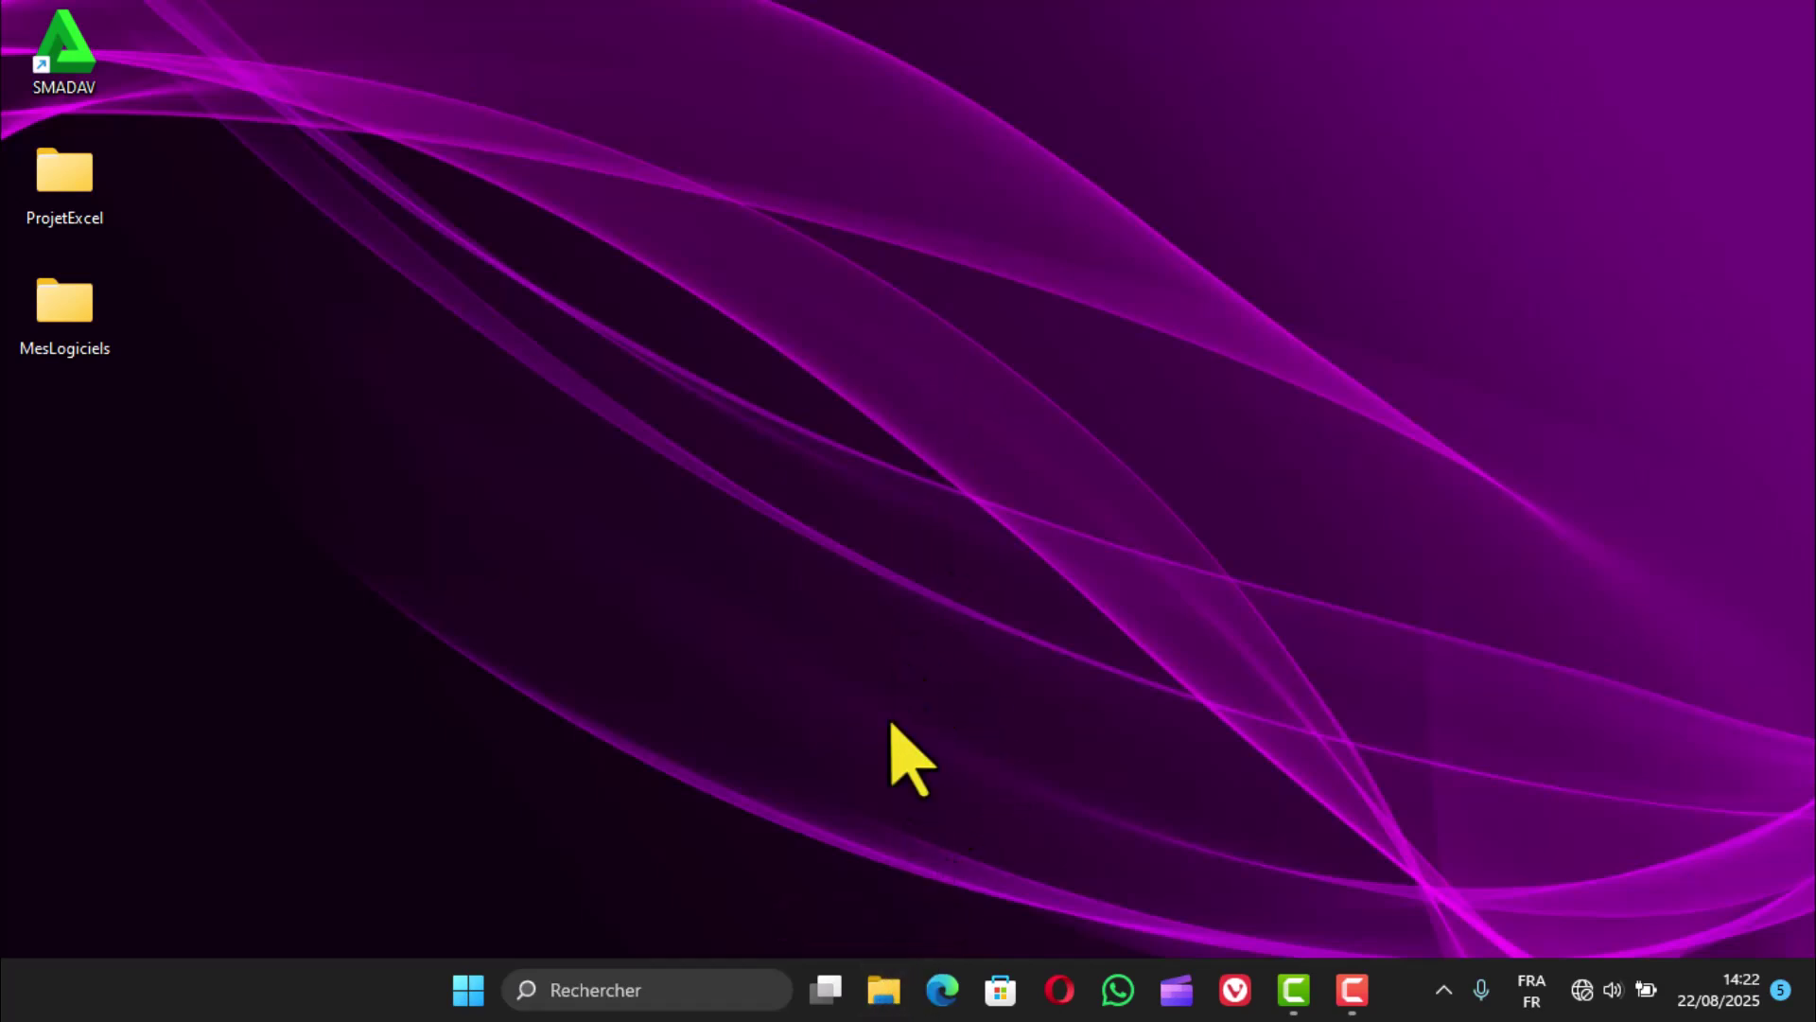
Step: Reopen Smadav, add the DELL ZARC (D:) drive to the Fast System Scan selection, and start the scan
double_click(90, 64)
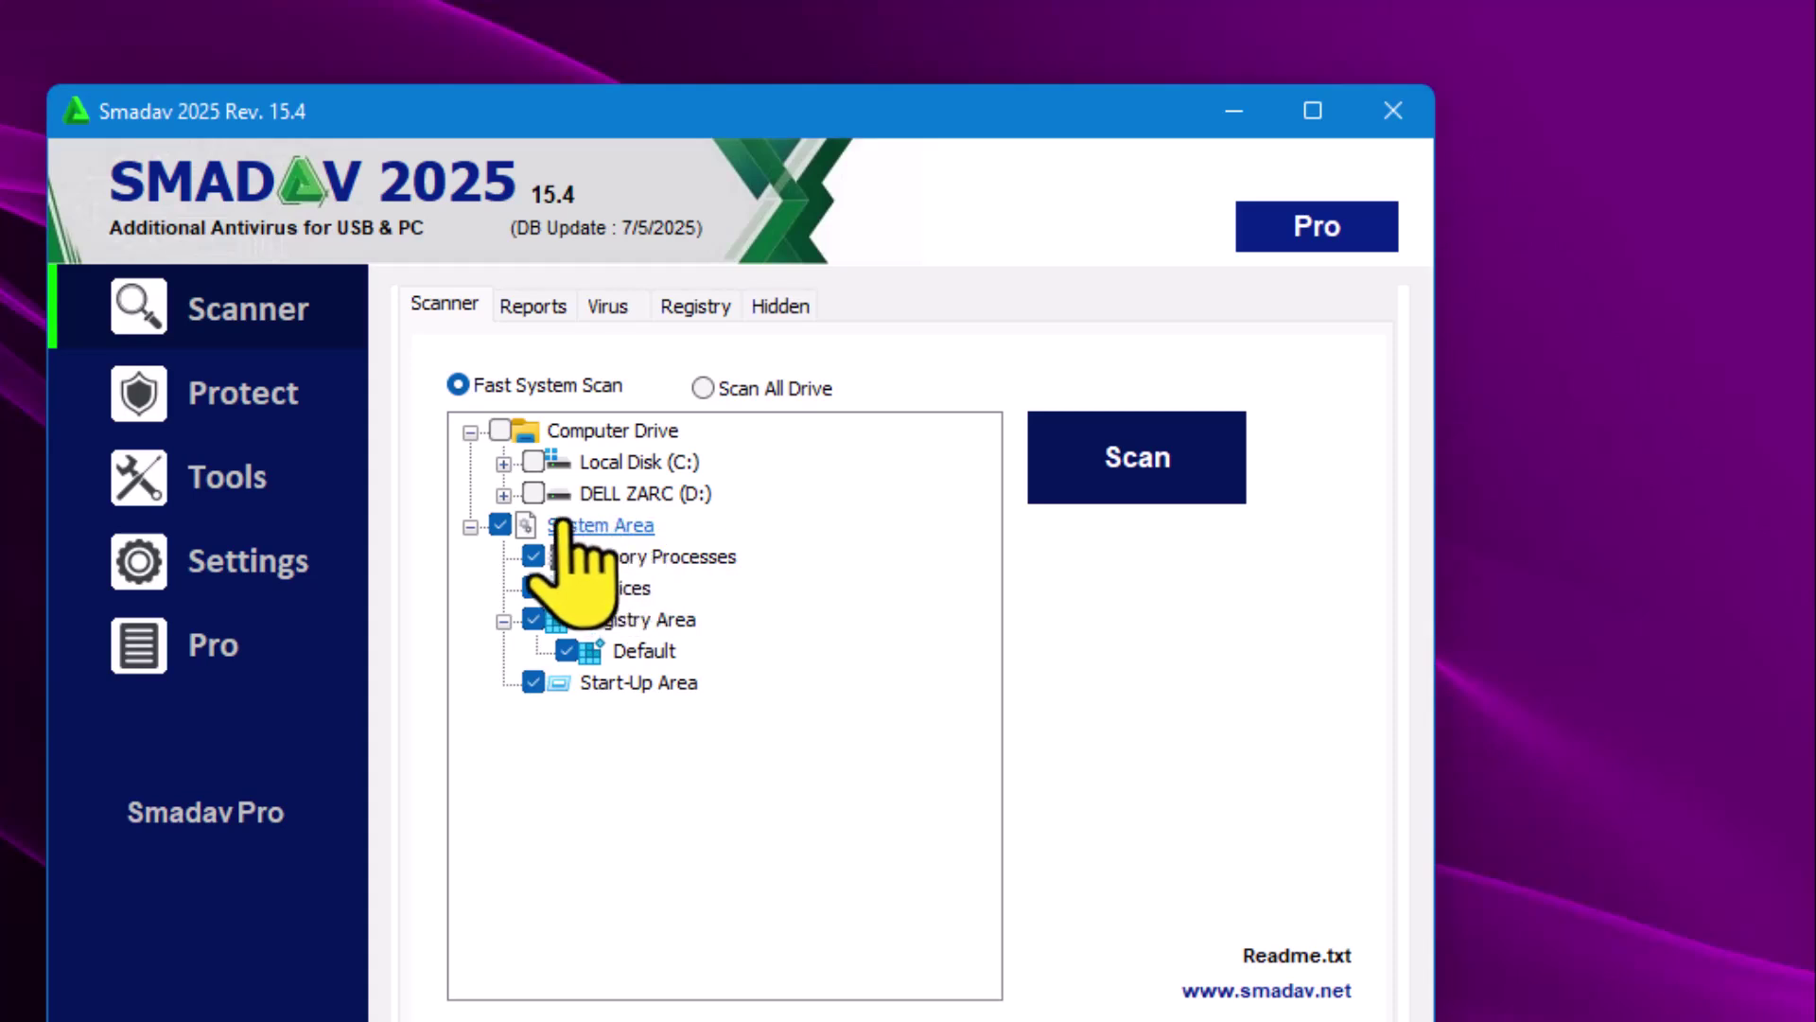
left_click(533, 493)
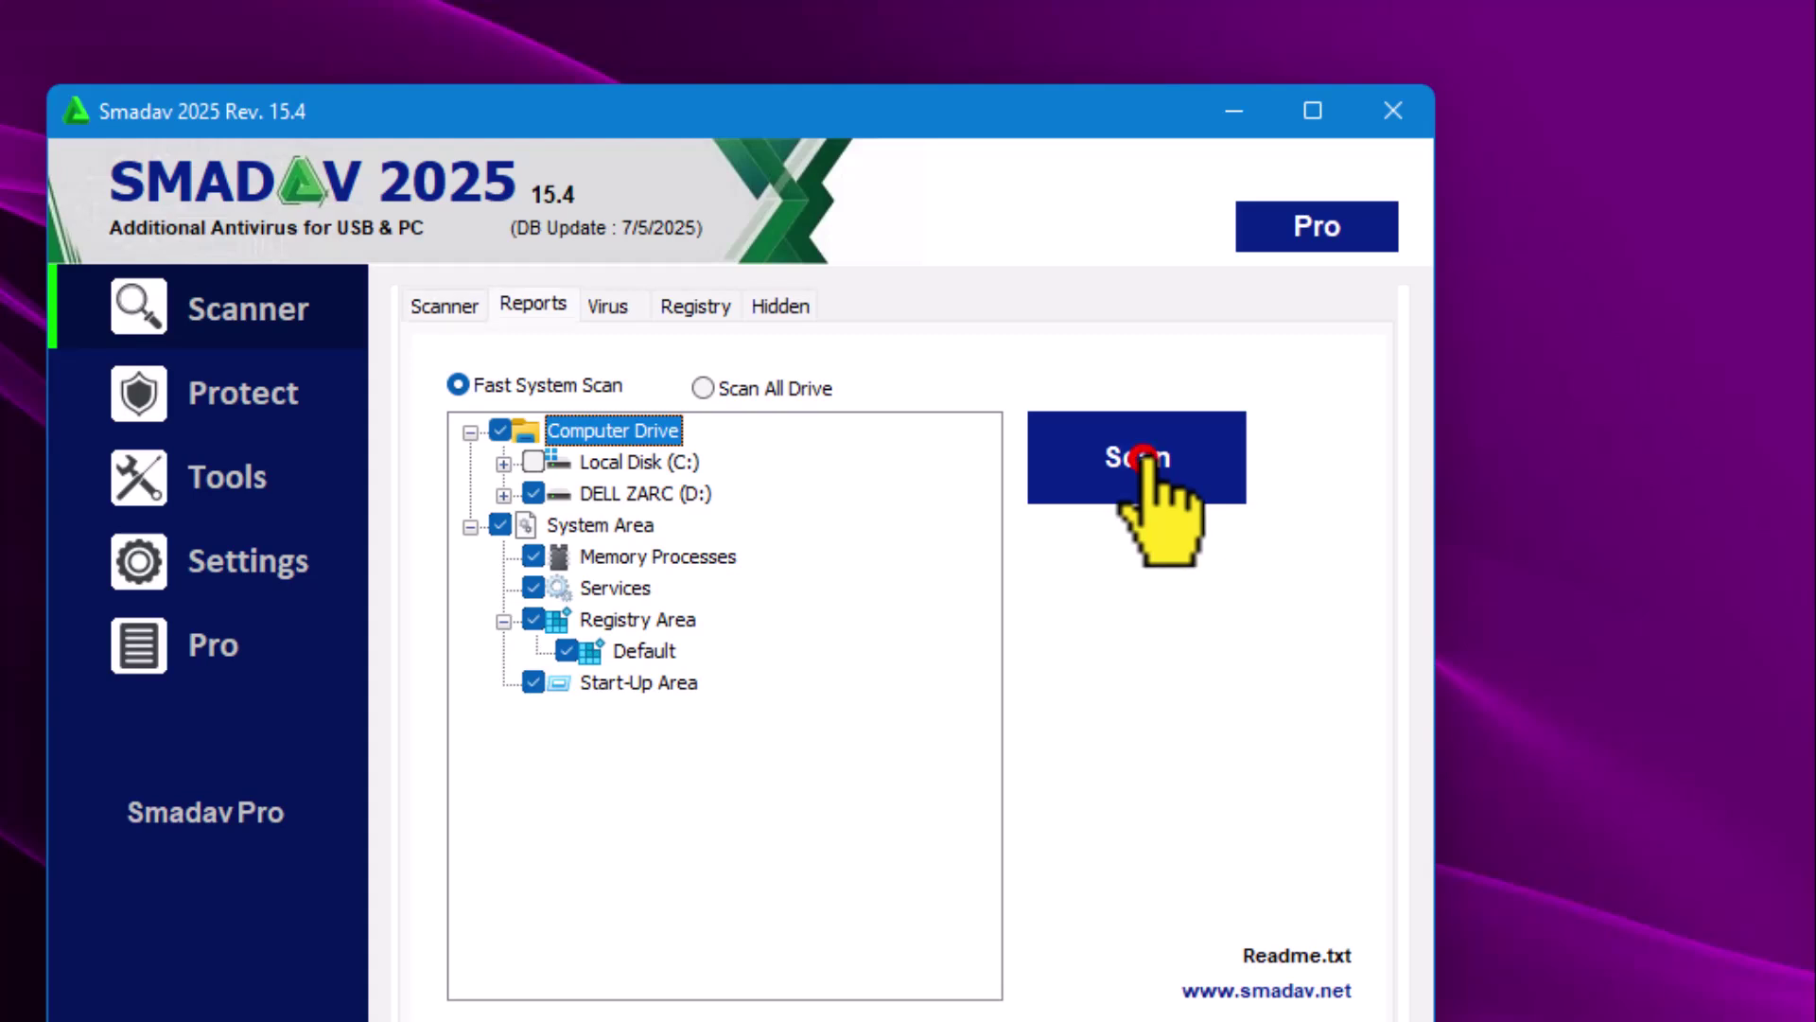
left_click(1142, 458)
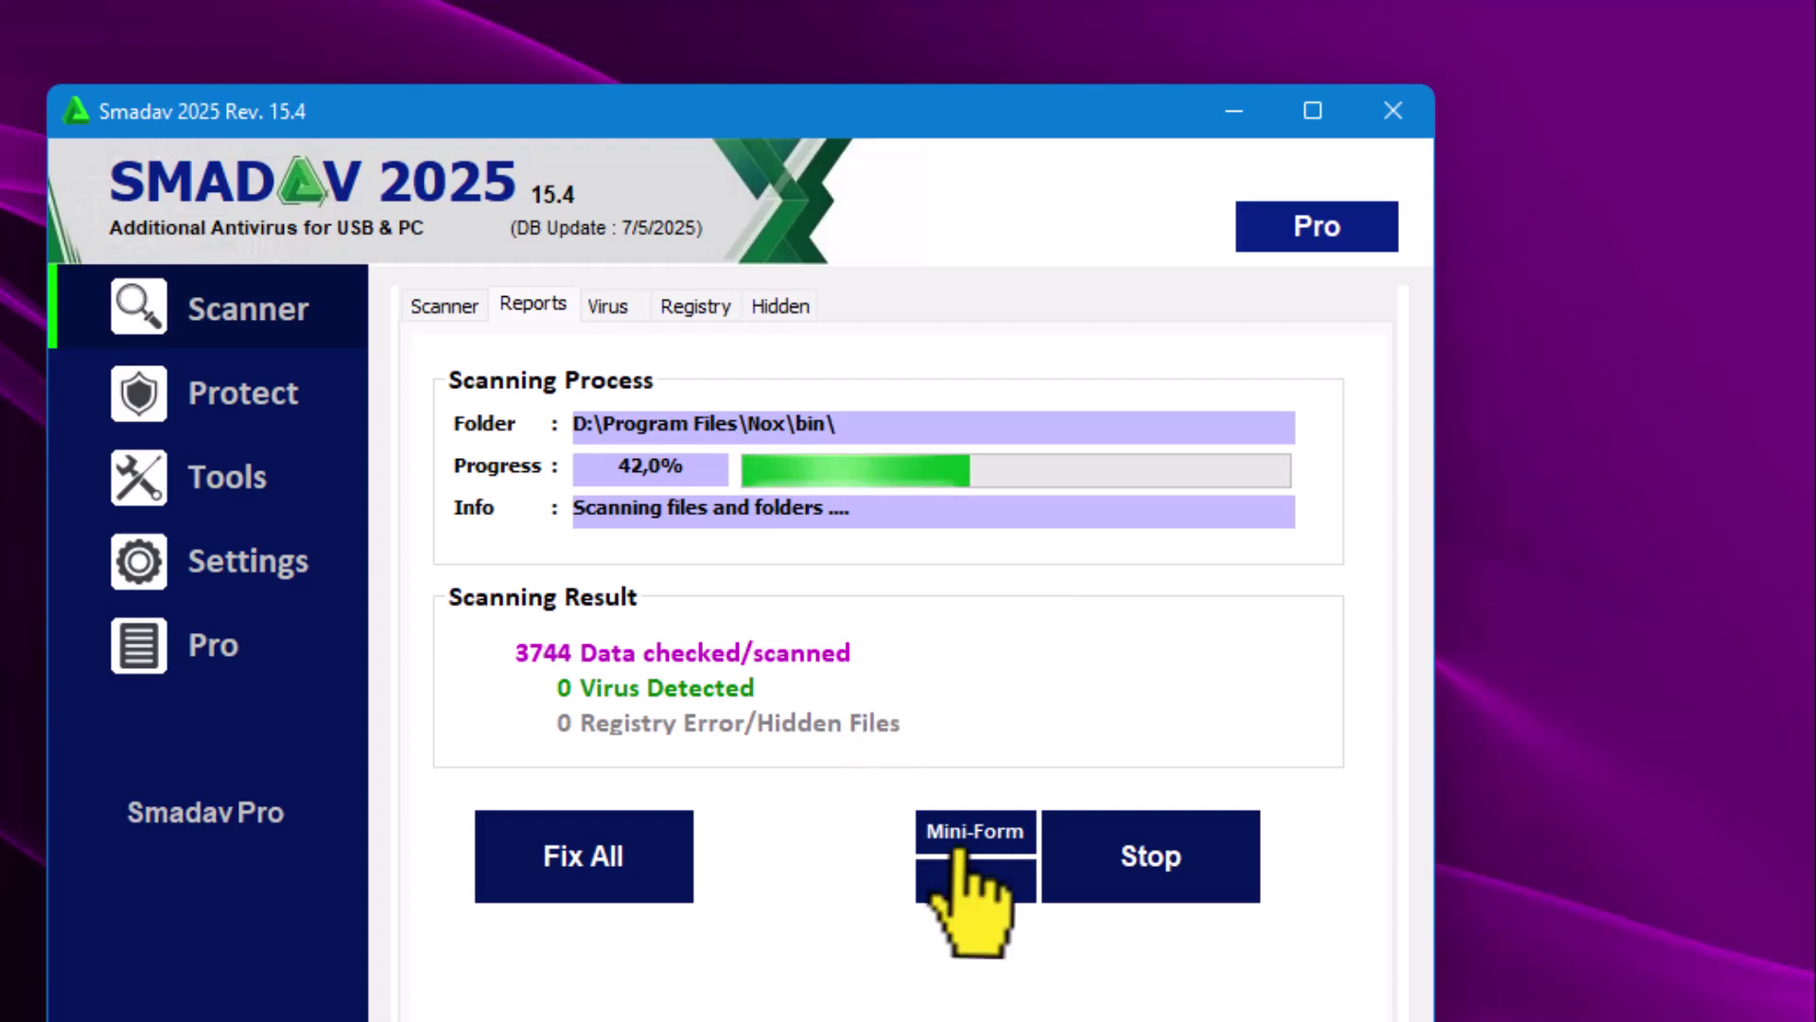
Step: Stop the scan of the D: drive, dismiss its result message, and close Smadav
left_click(1184, 856)
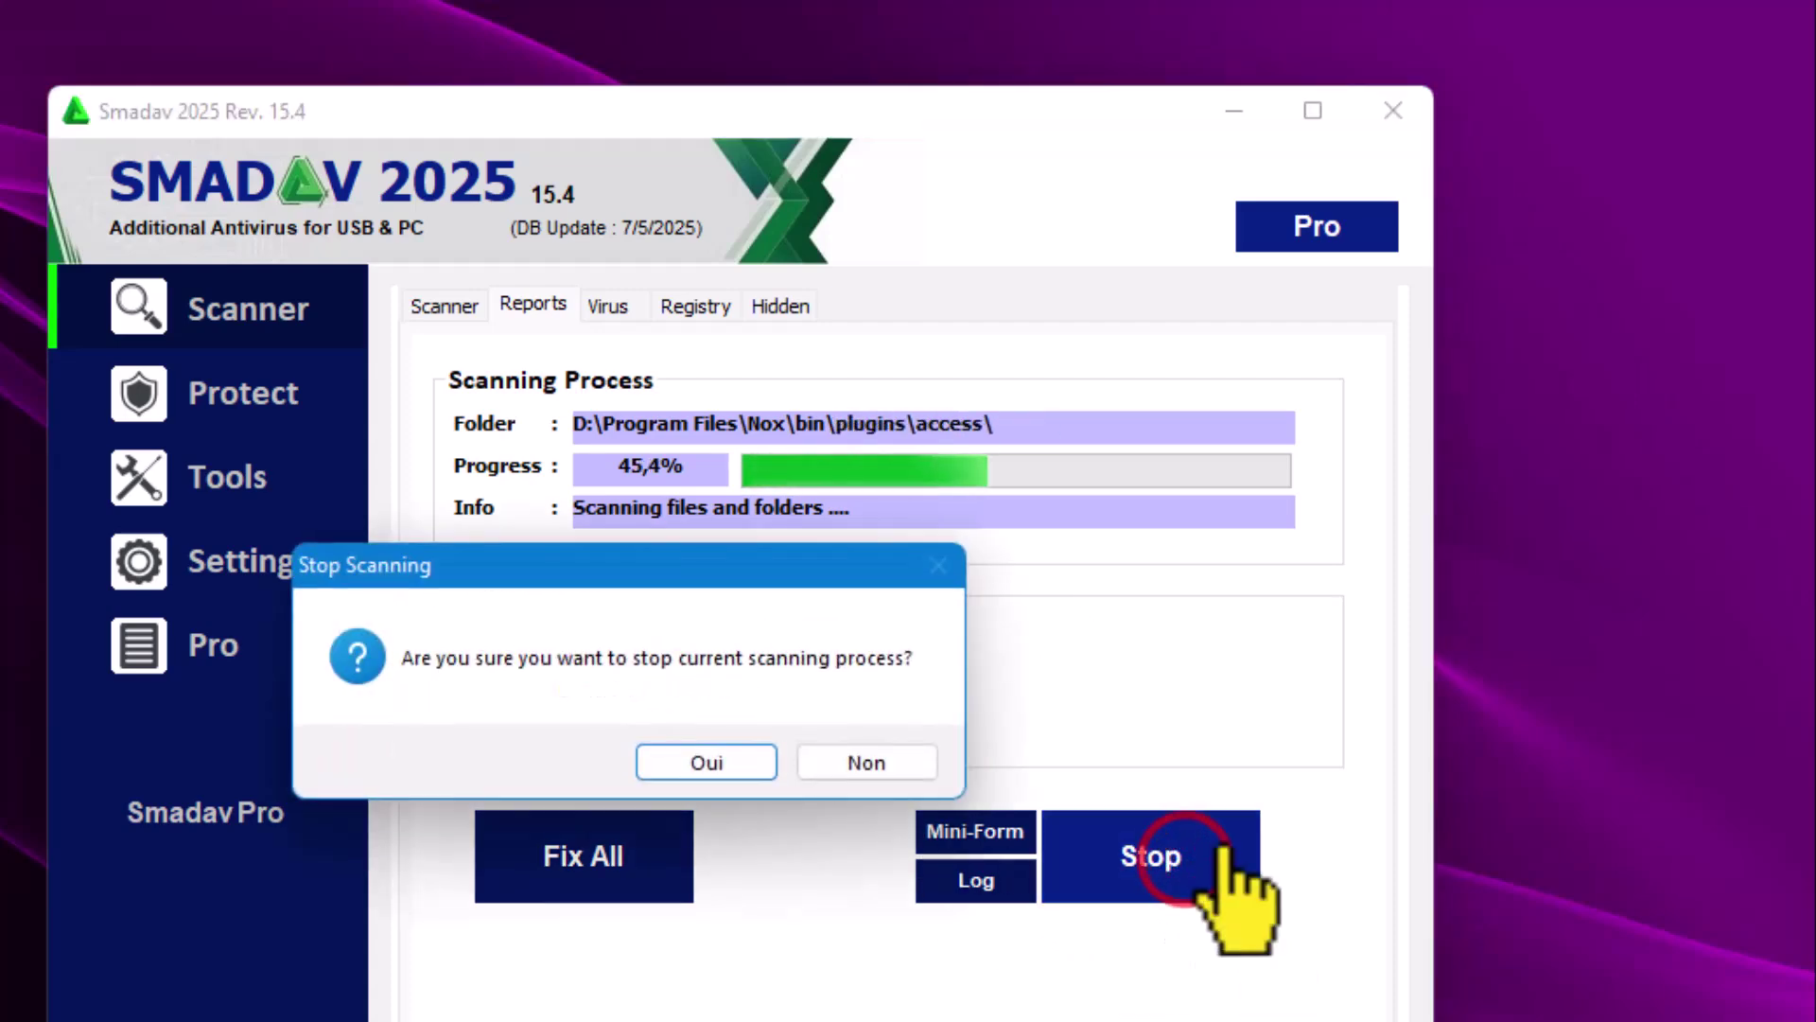
left_click(700, 757)
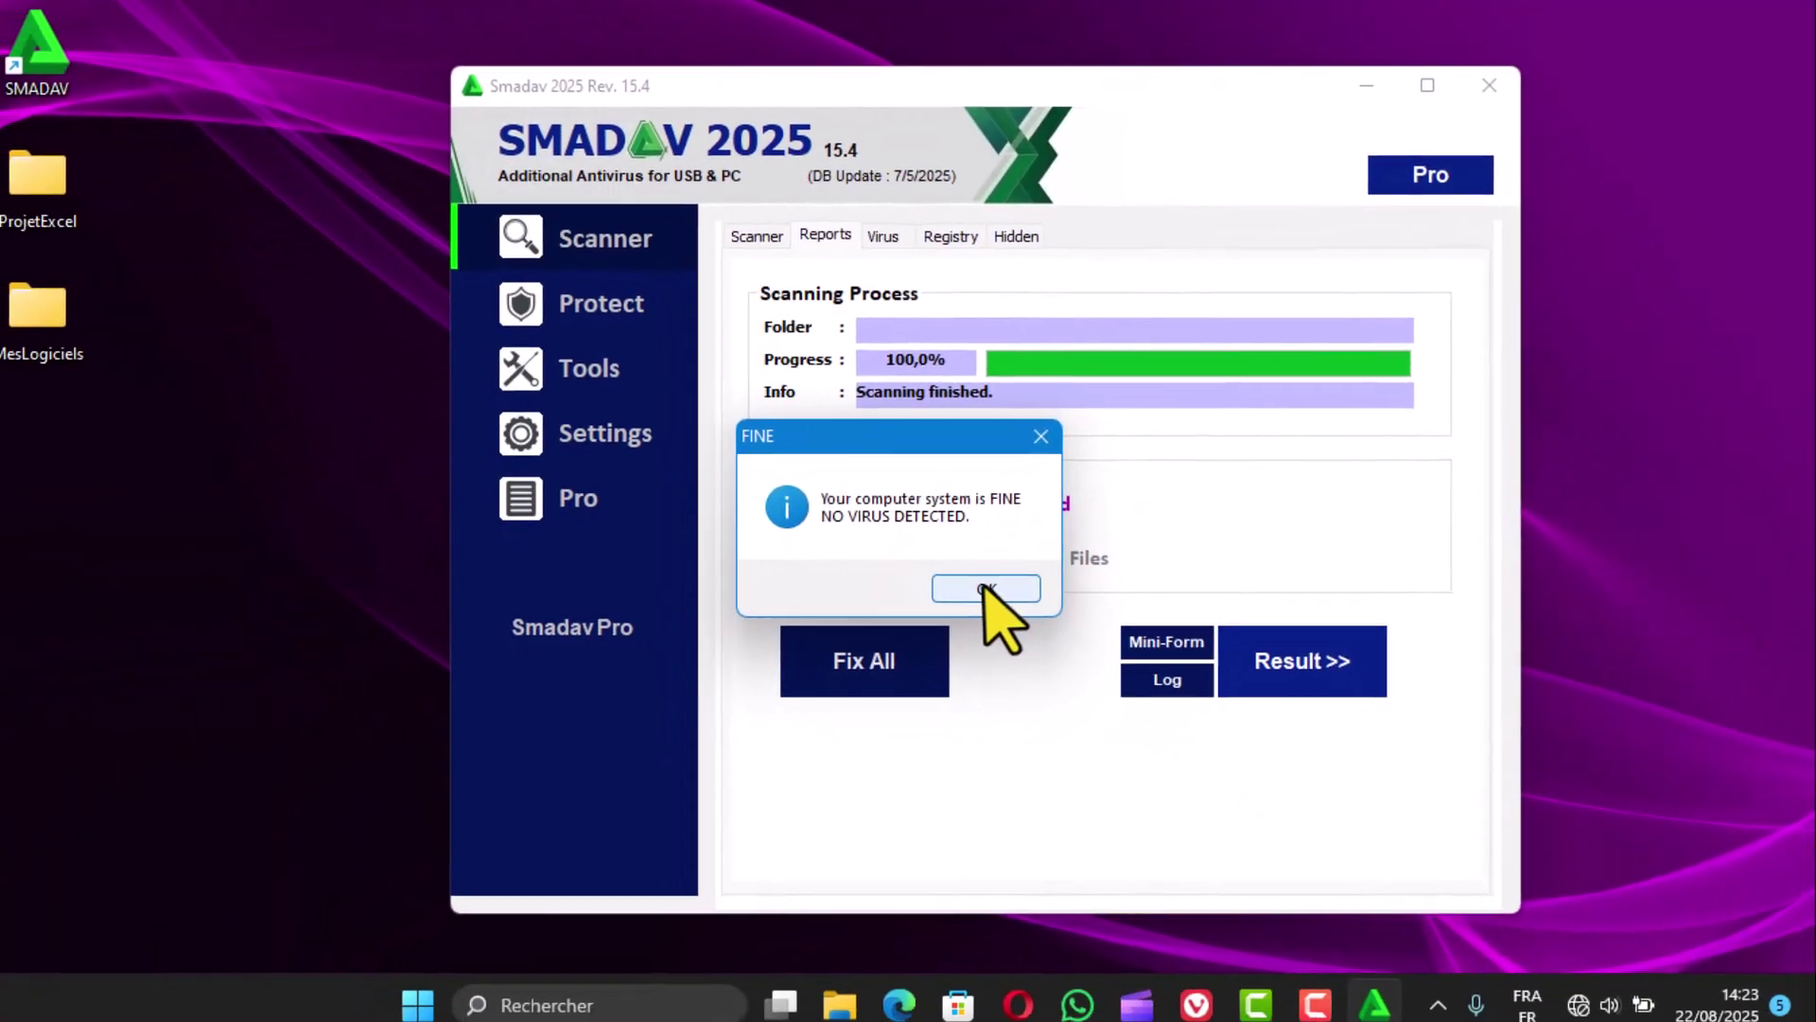
left_click(775, 738)
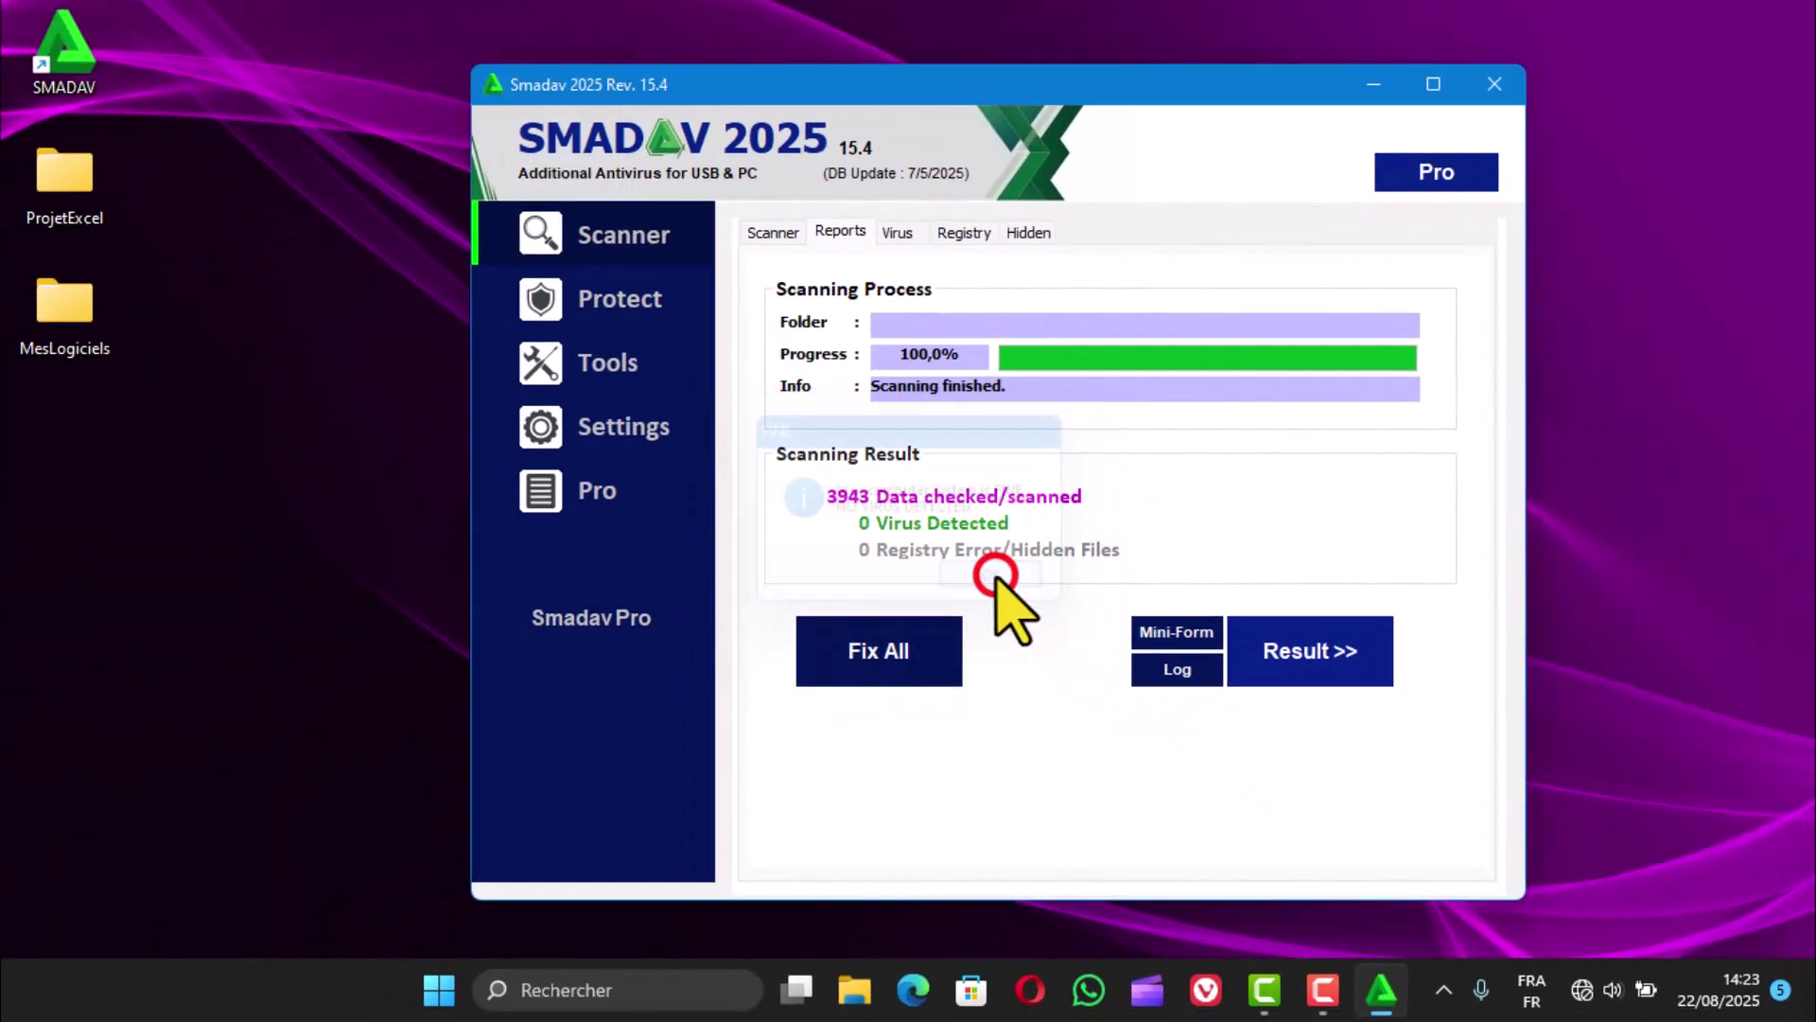
left_click(1481, 83)
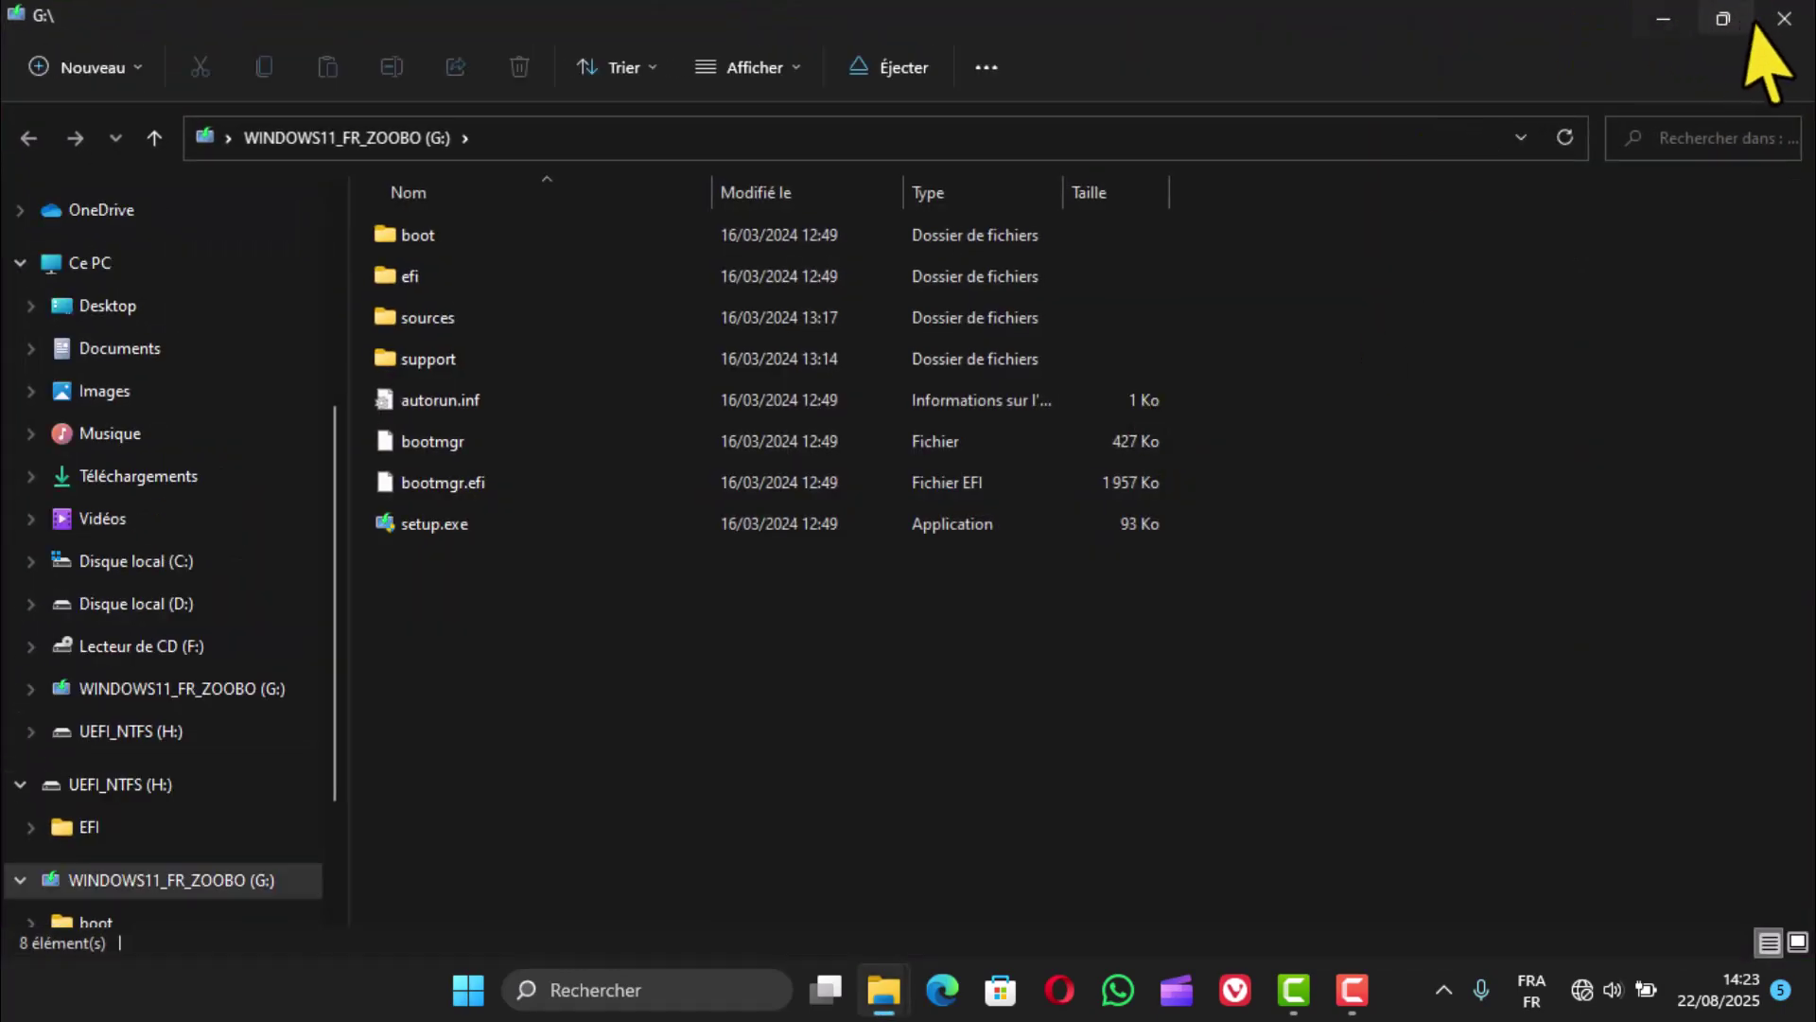
Step: Close the USB drive's File Explorer windows, then scan with Smadav including UEFI_NTFS (H:) but excluding WINDOWS11_FR_ZOOBO (G:)
left_click(1770, 23)
left_click(1771, 23)
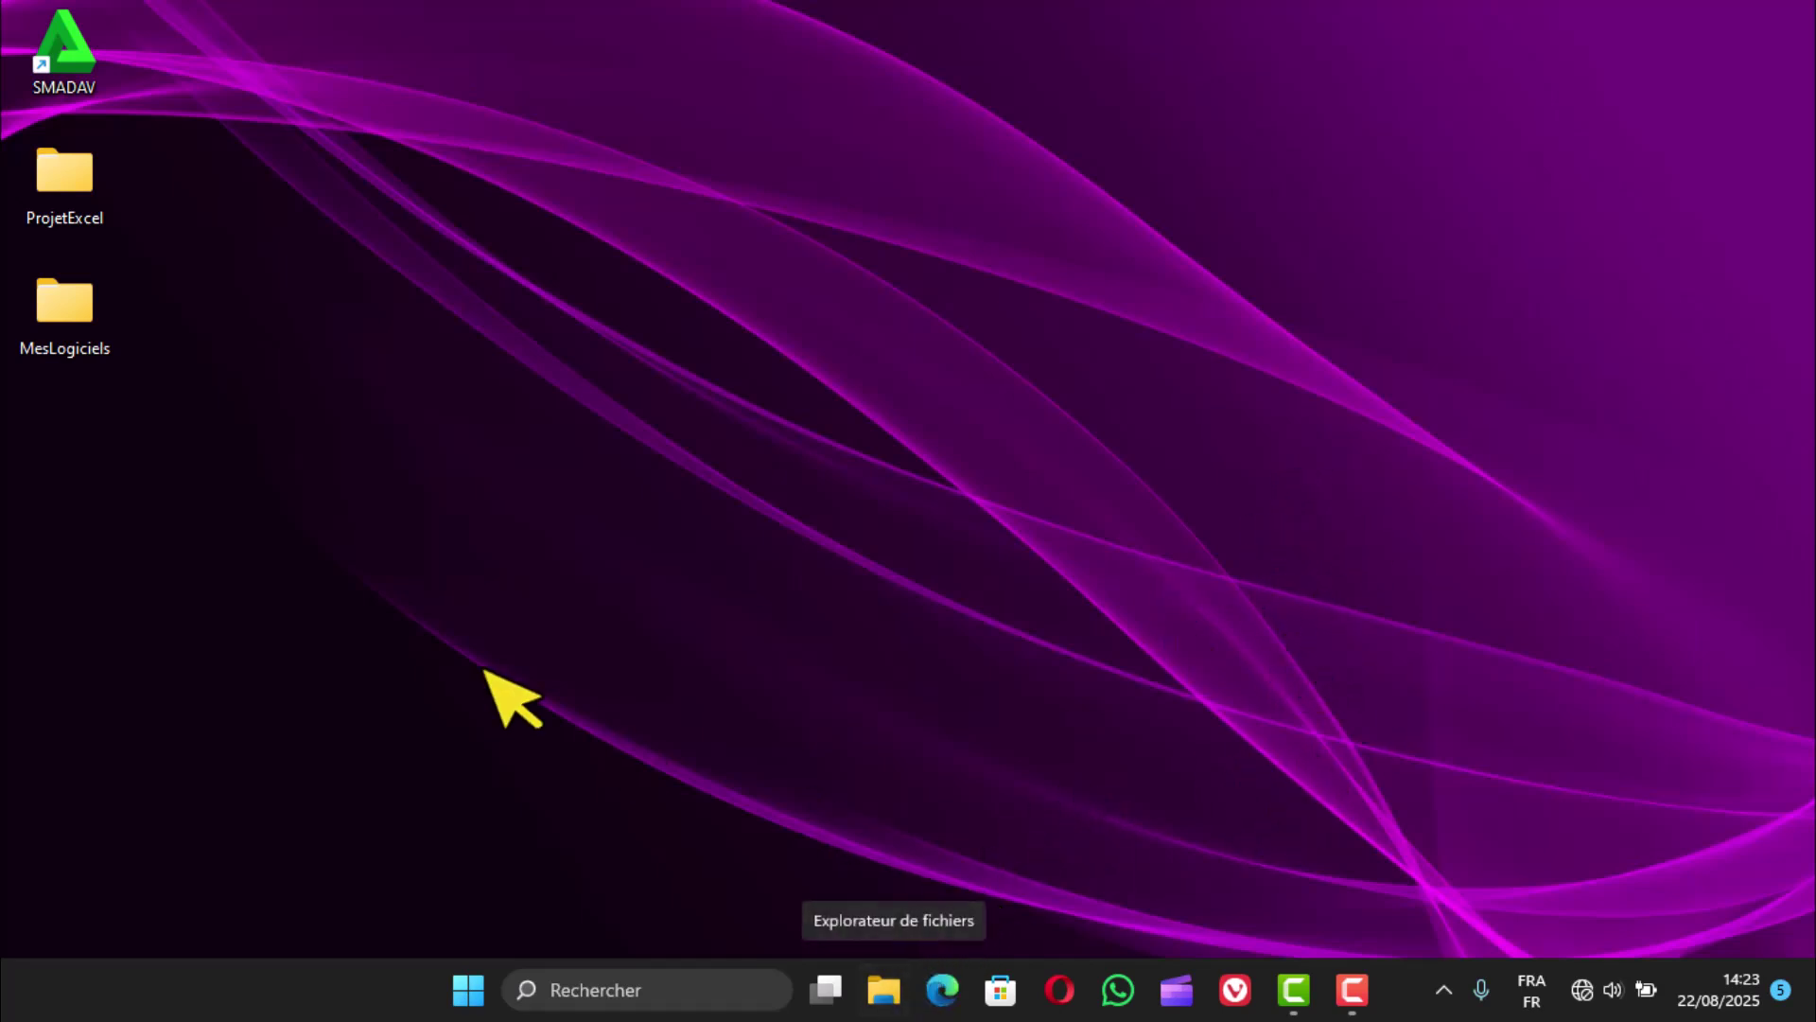
double_click(61, 38)
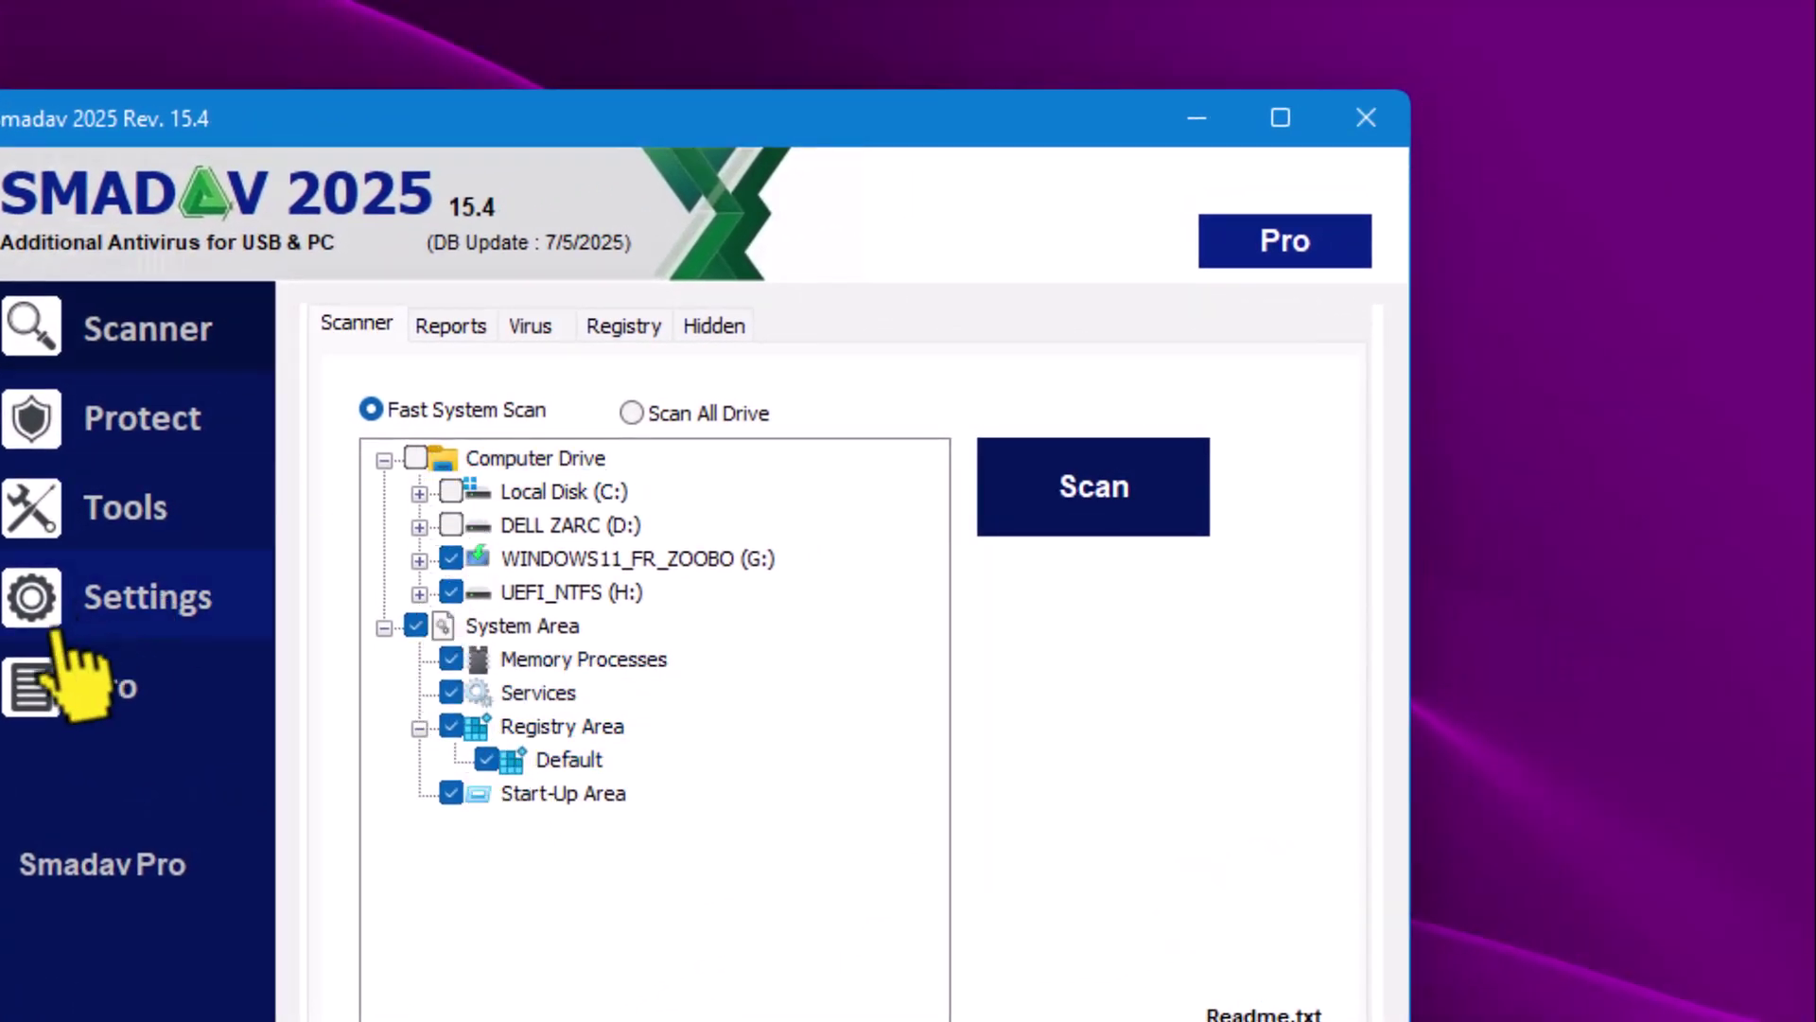
left_click(453, 556)
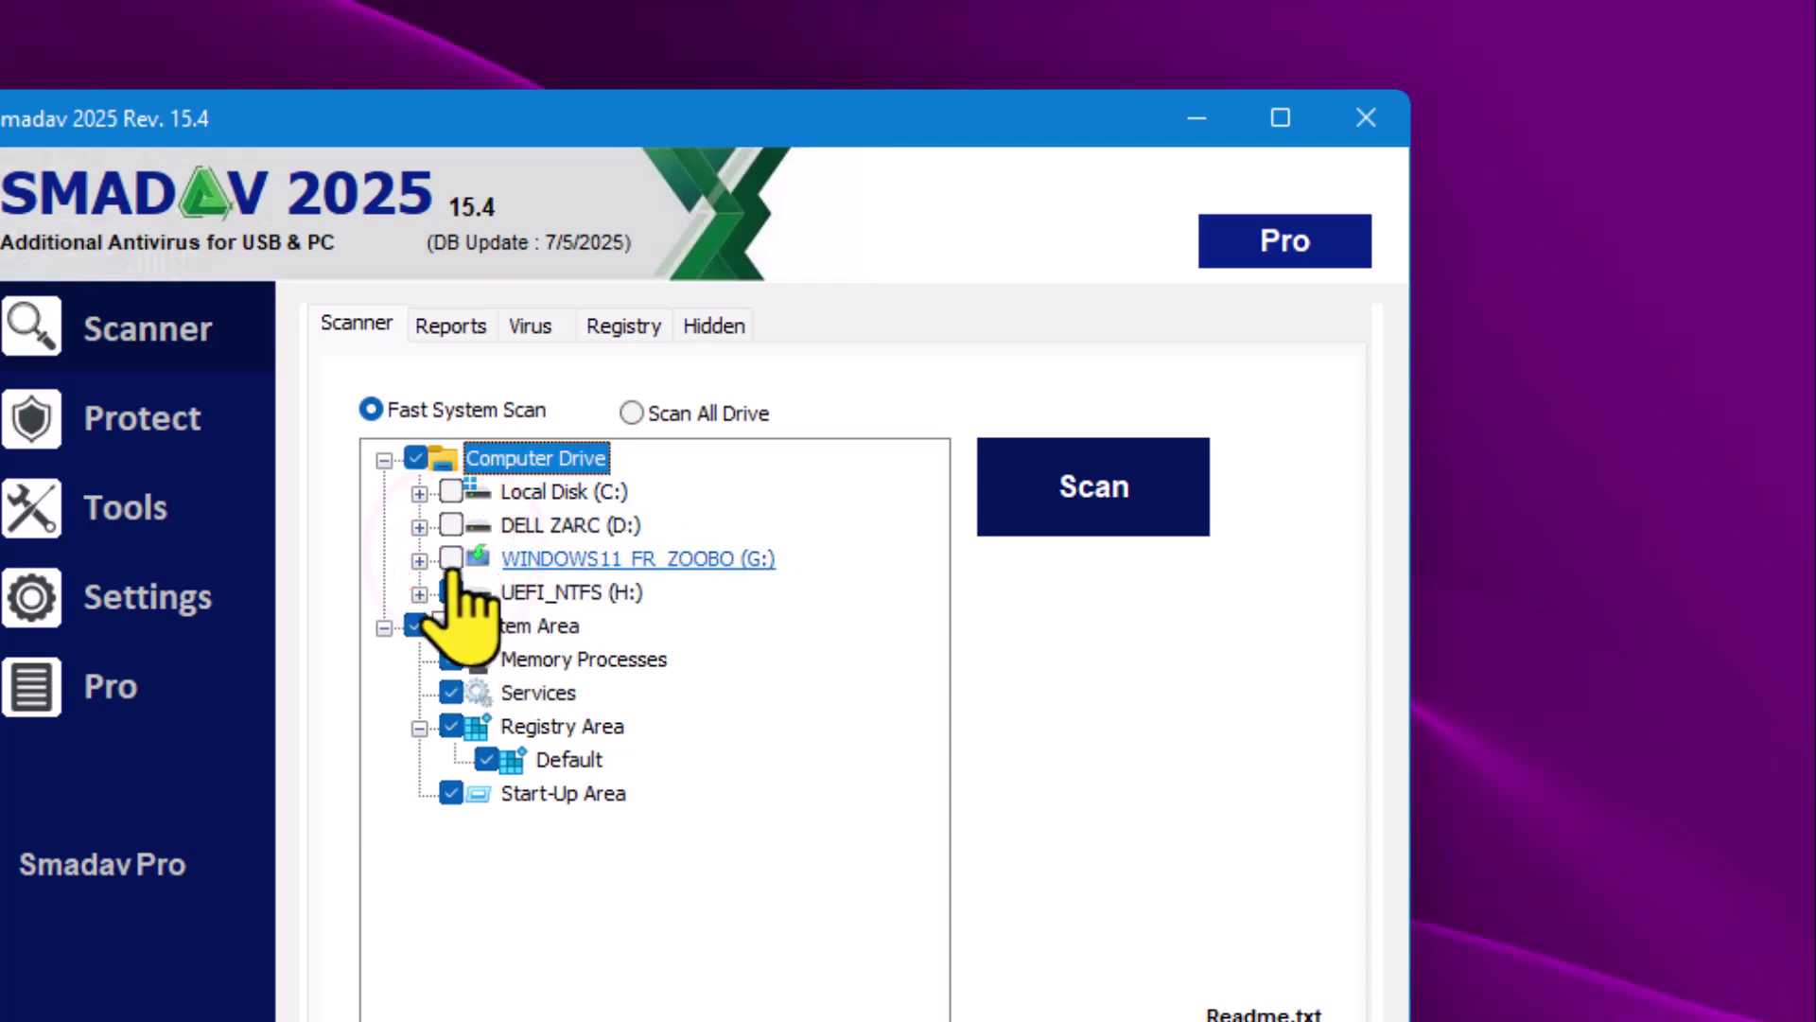
left_click(1102, 492)
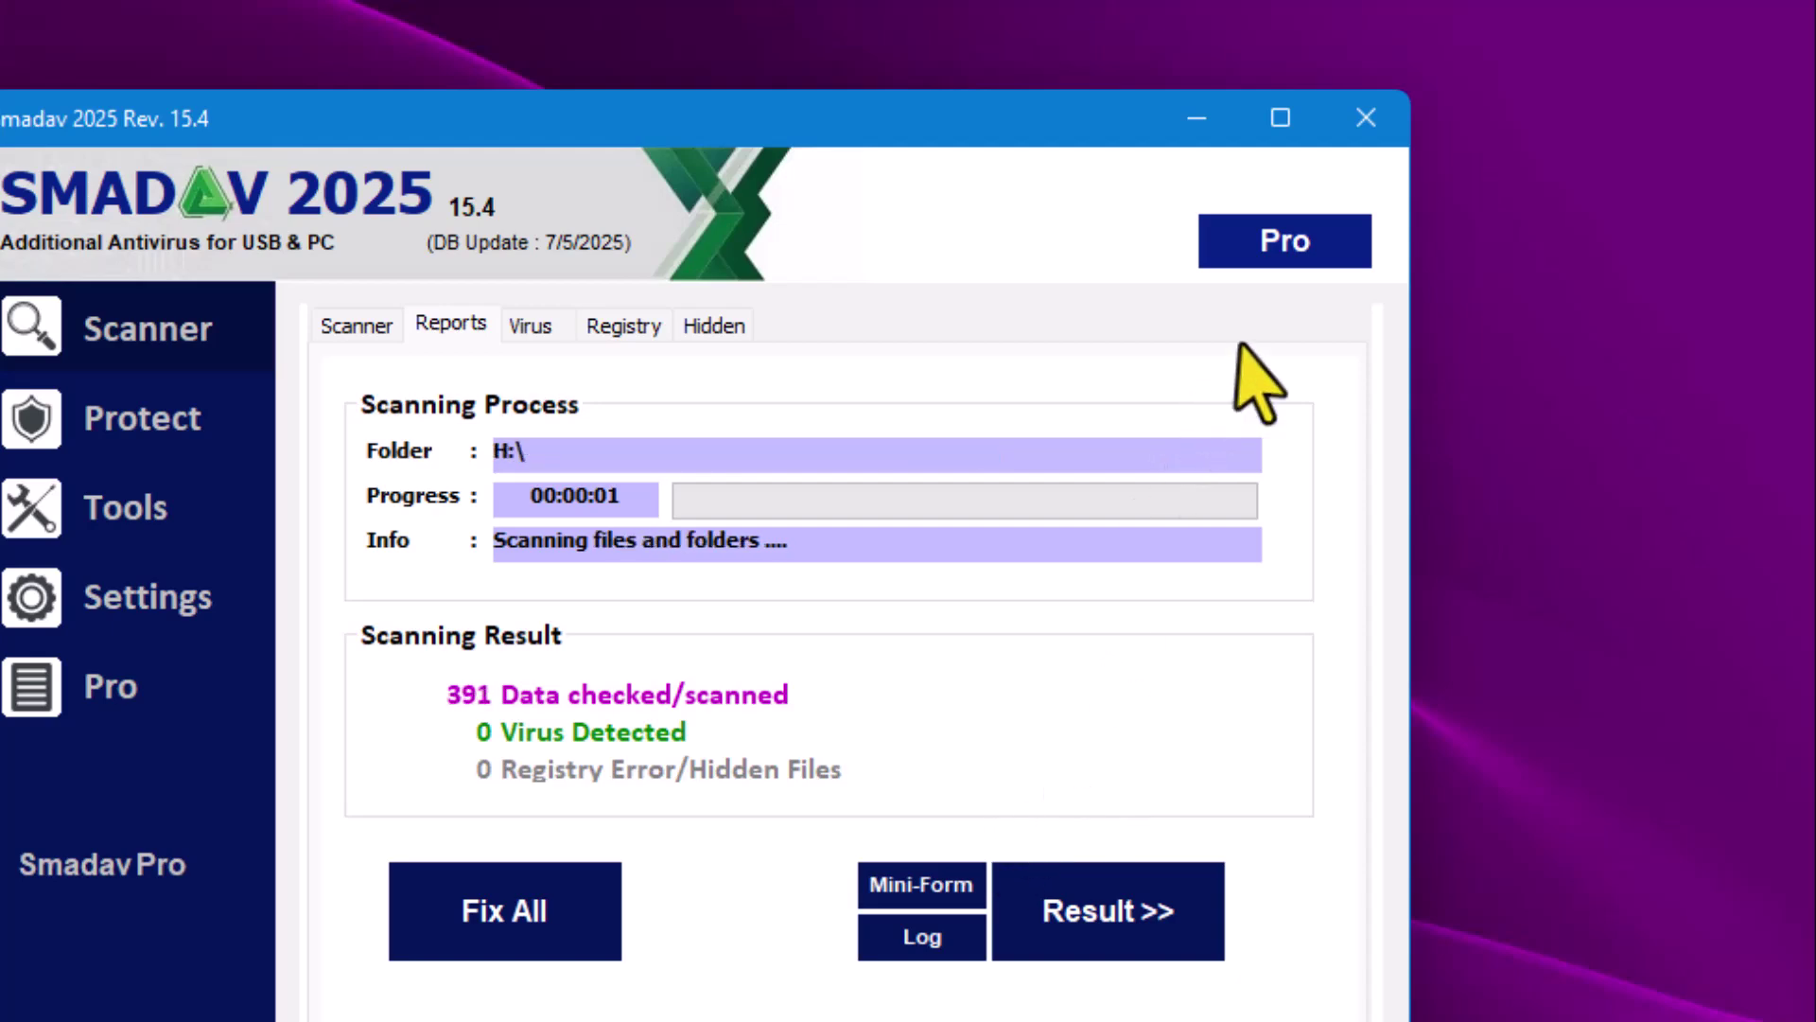
Step: Dismiss the USB scan's result message and close Smadav
left_click(695, 809)
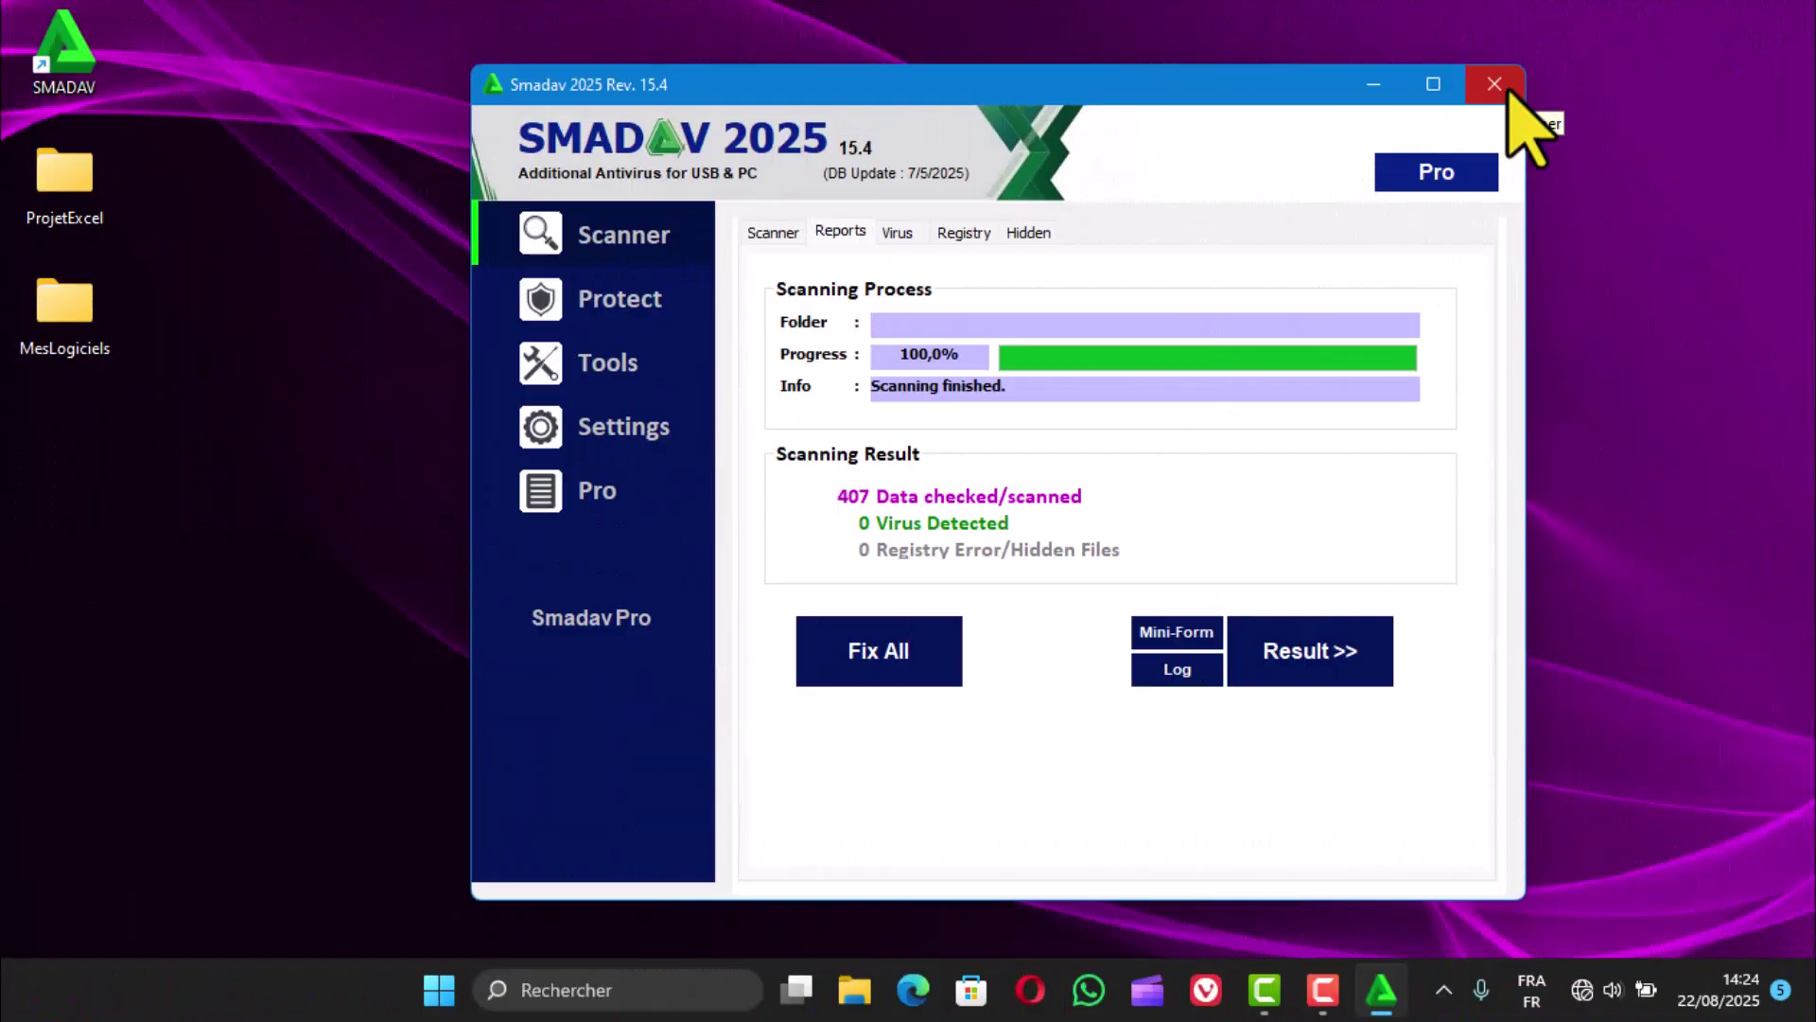
left_click(1508, 88)
left_click(1208, 509)
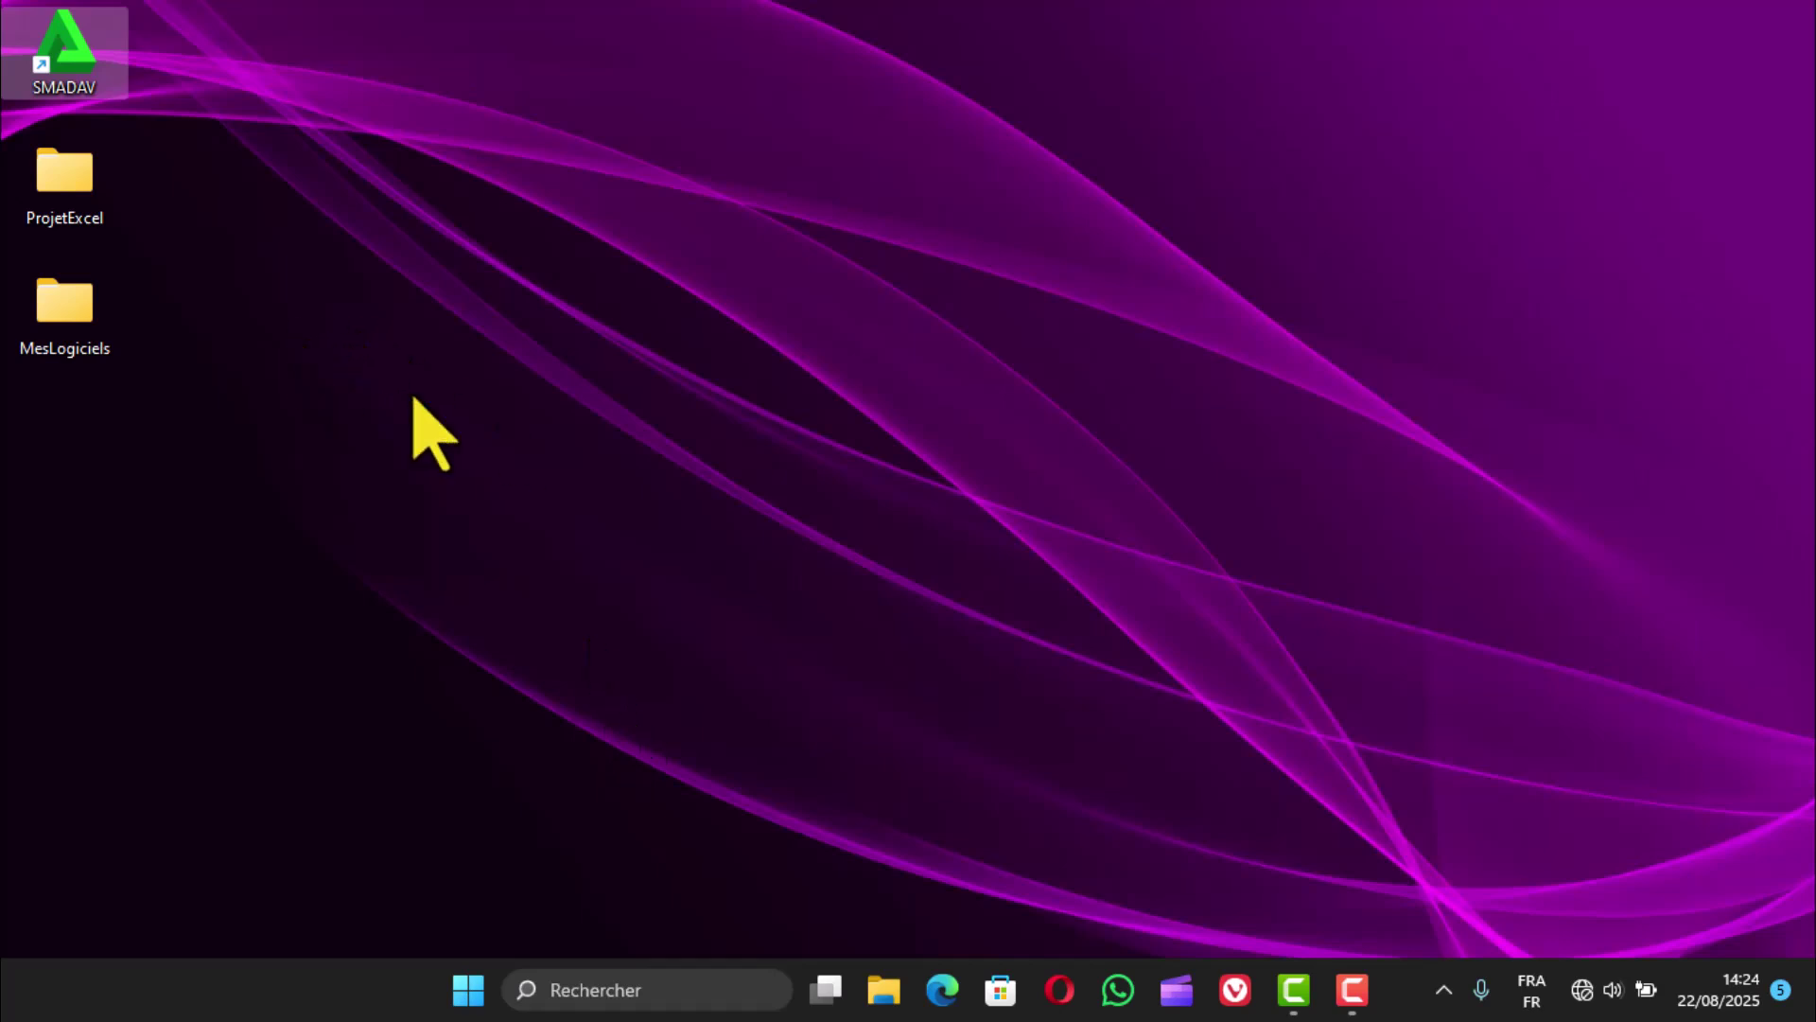
Step: Move the MesLogiciels folder toward the middle of the desktop and look over its extended context options
left_click_drag(64, 302, 752, 374)
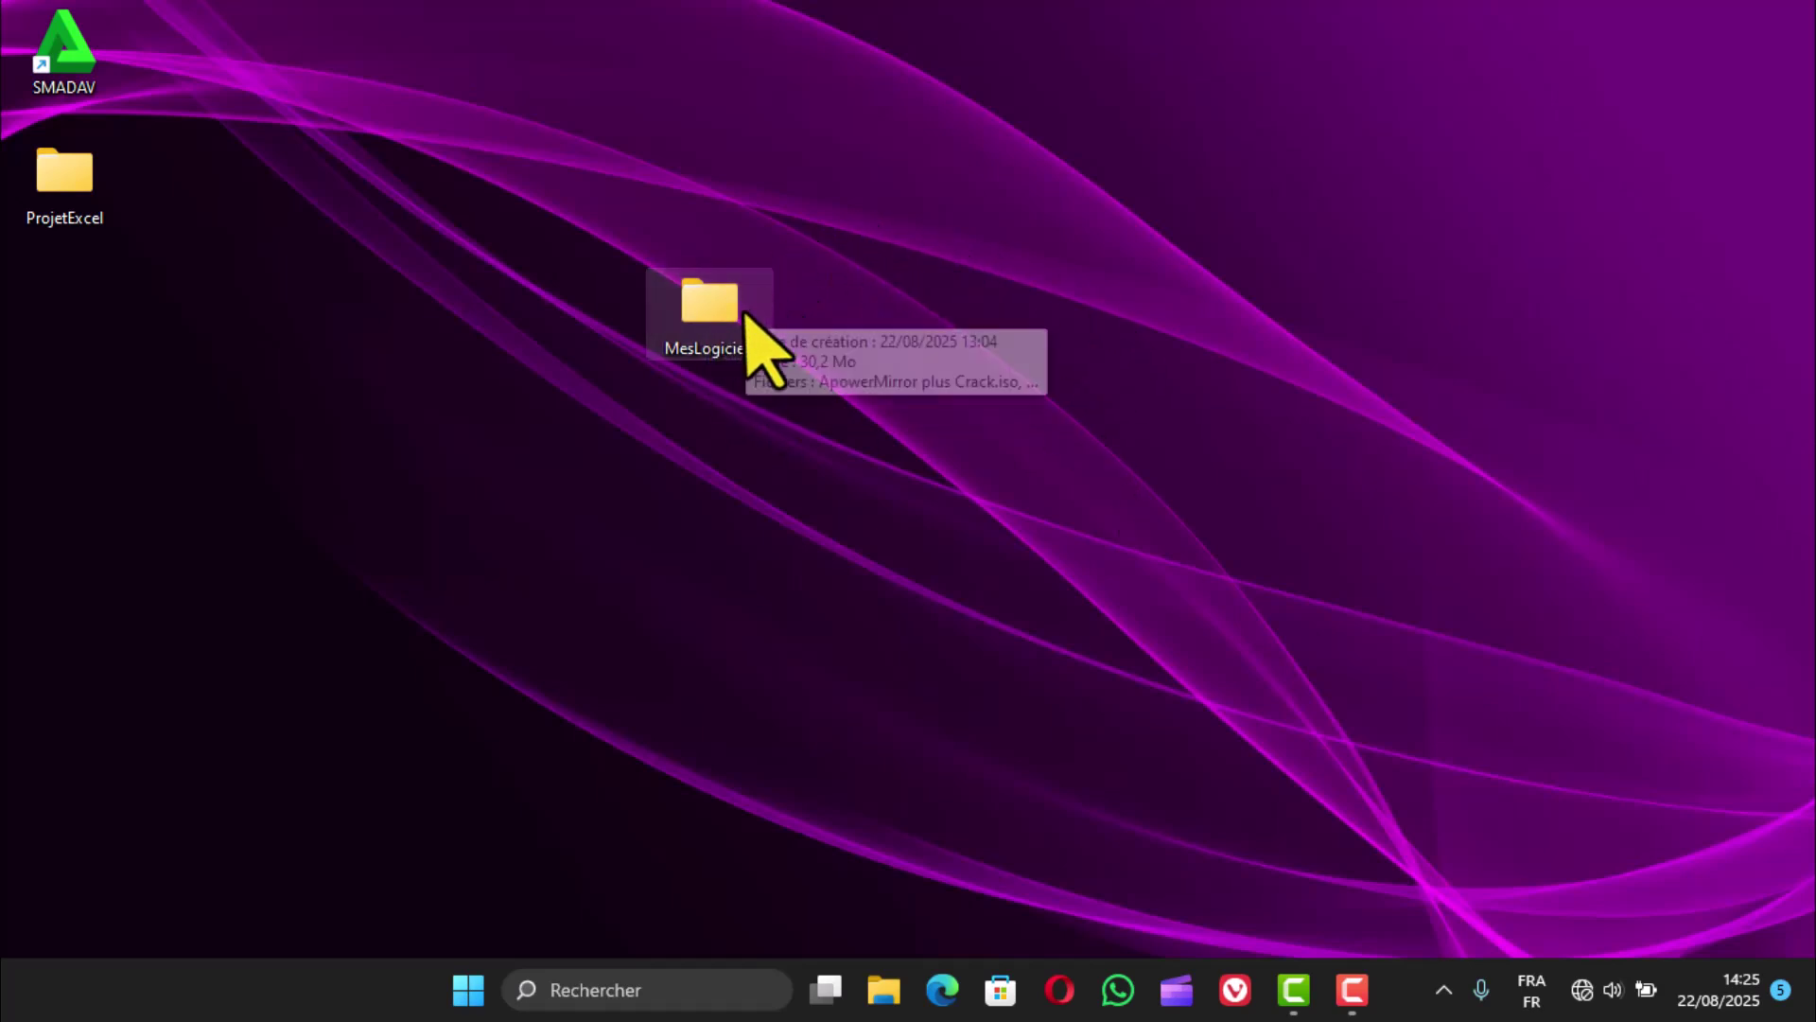
right_click(706, 310)
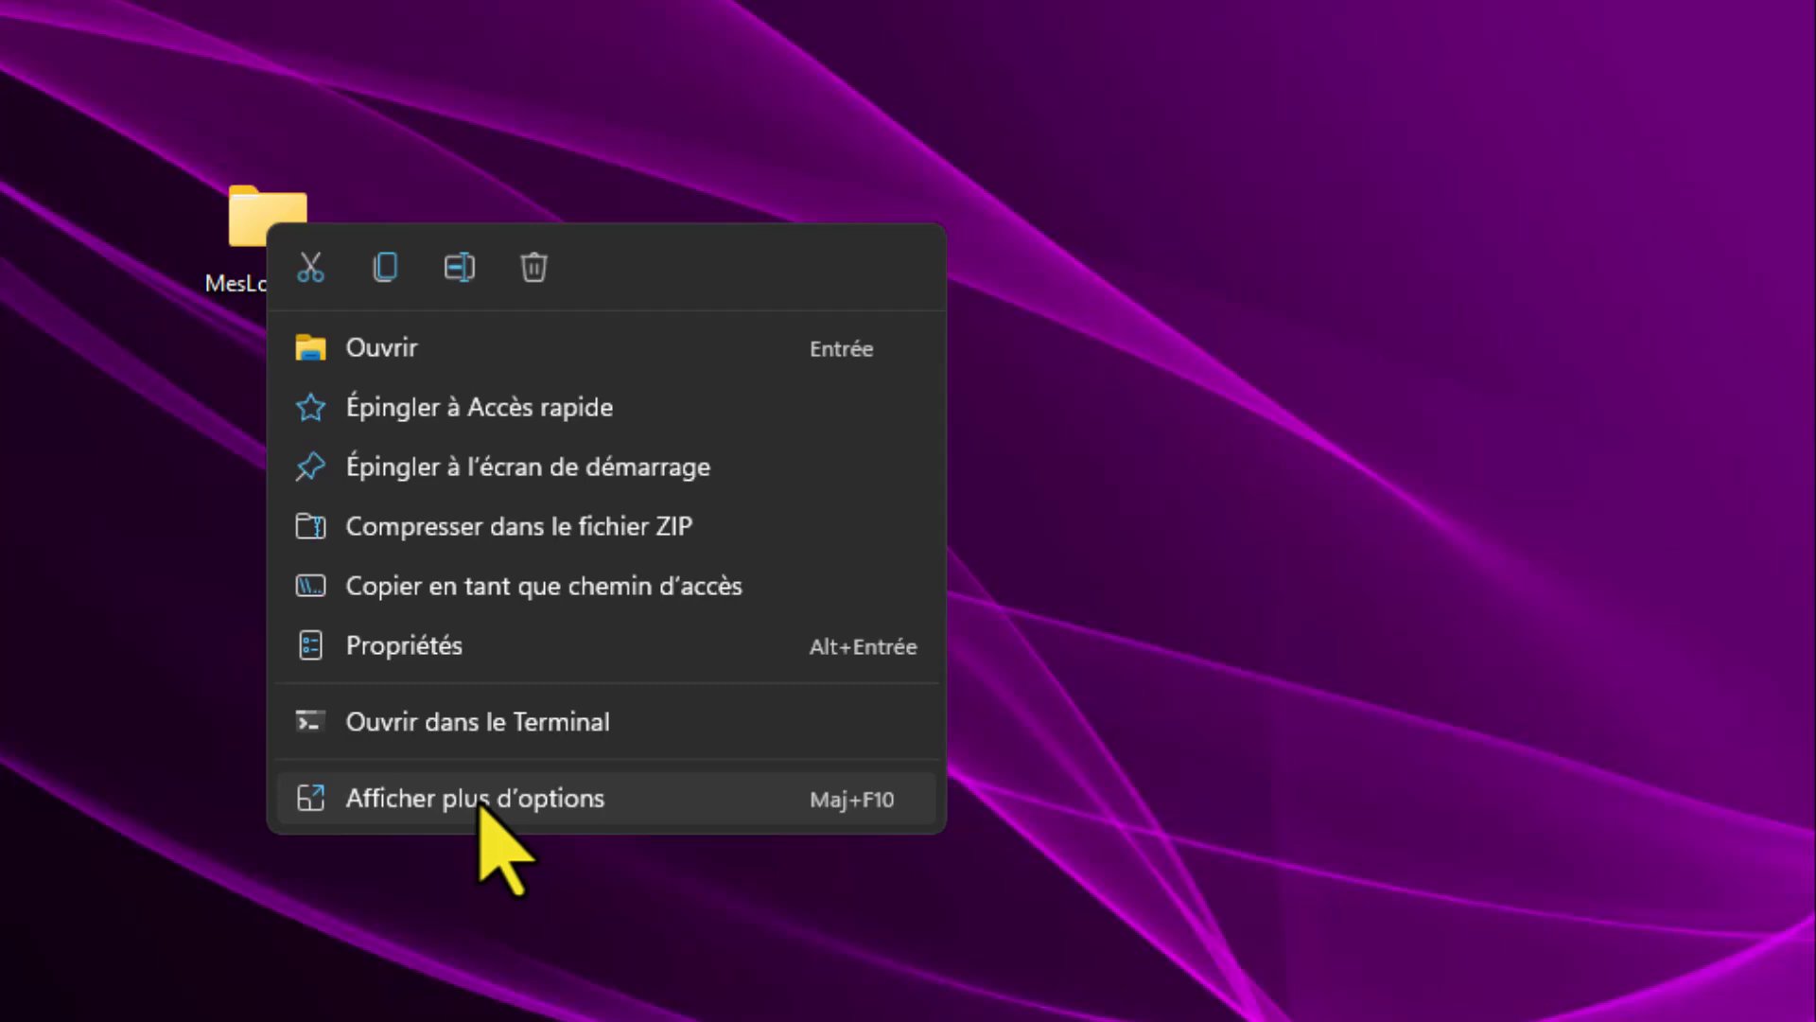
left_click(479, 798)
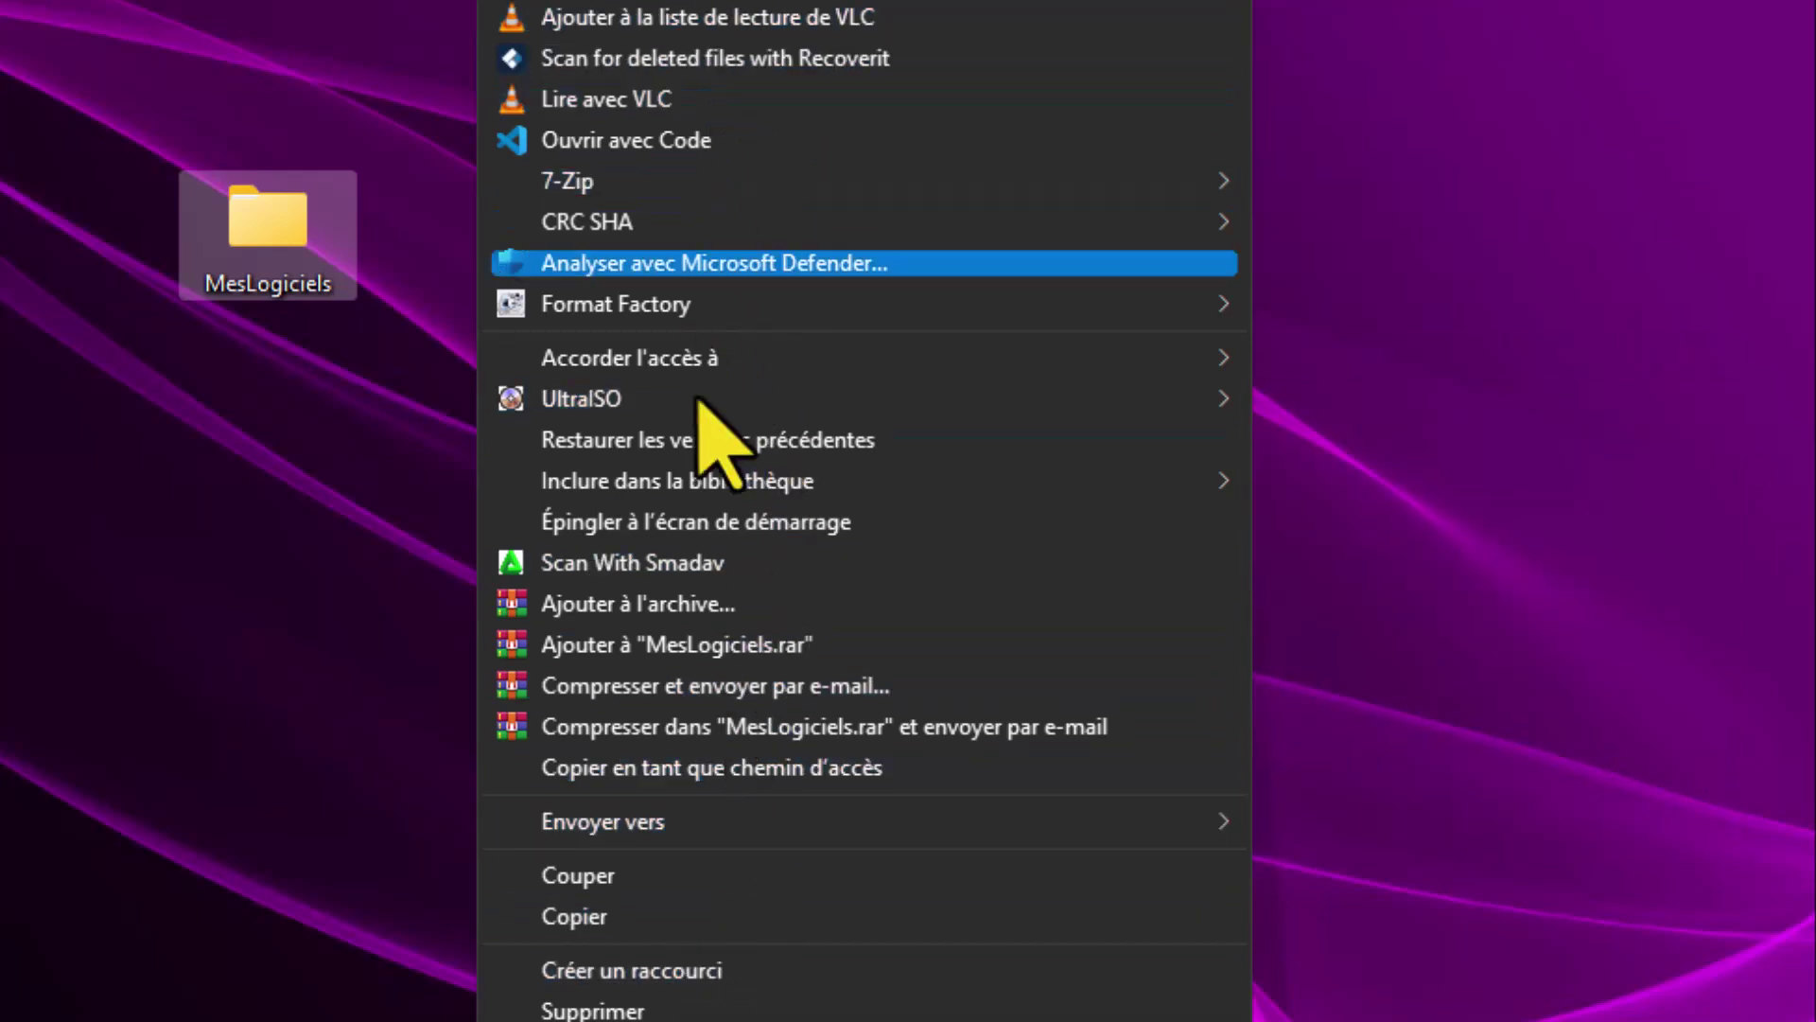
left_click(321, 506)
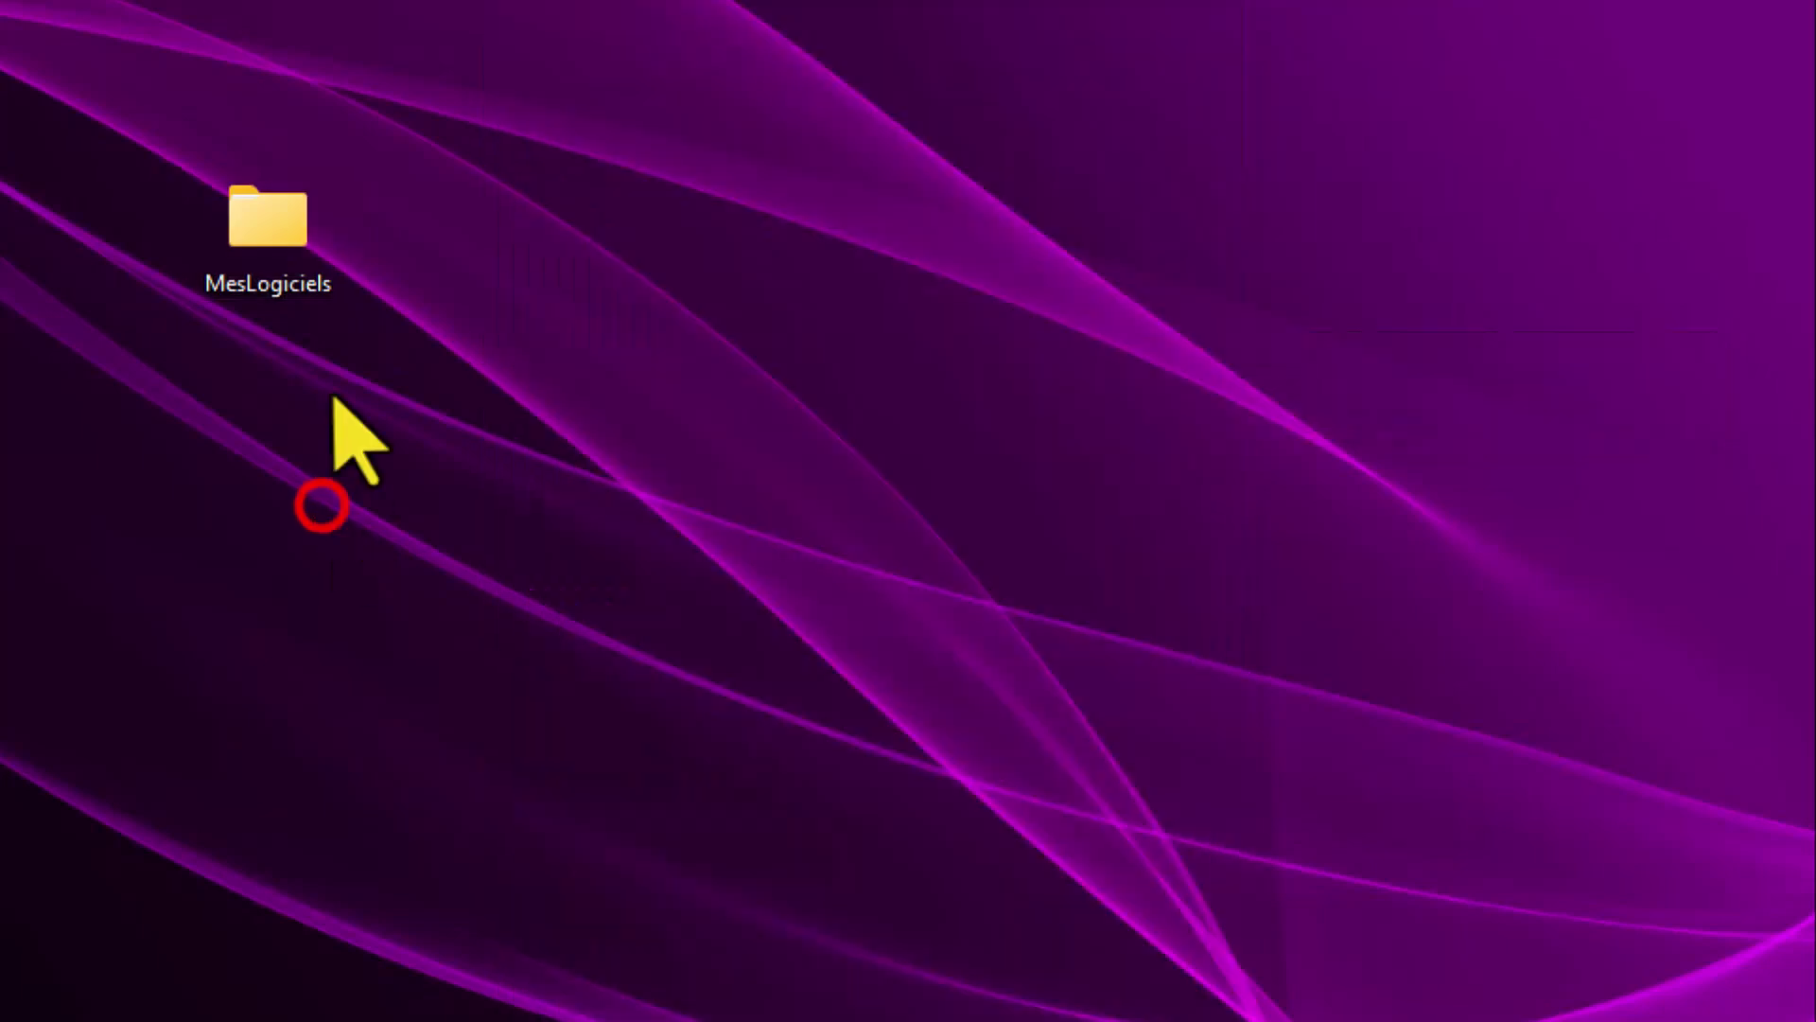
Step: Run the Scan With Smadav command on the MesLogiciels desktop folder
right_click(268, 236)
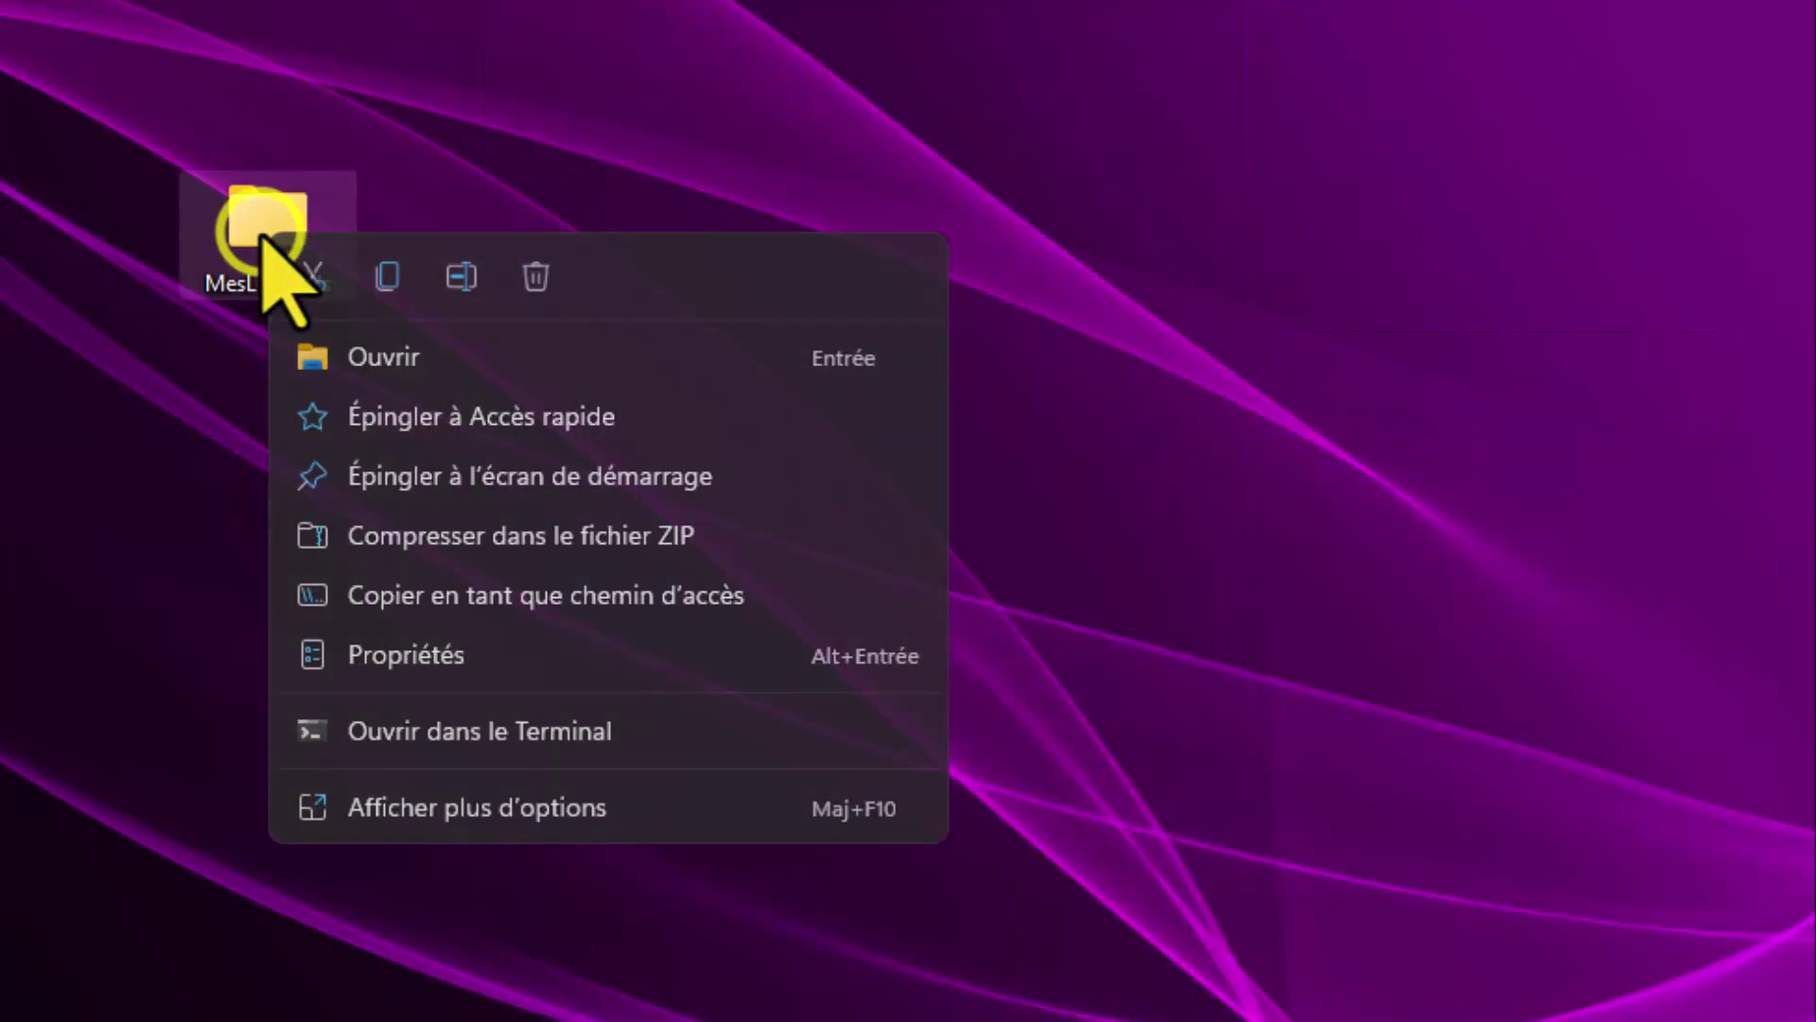
left_click(496, 811)
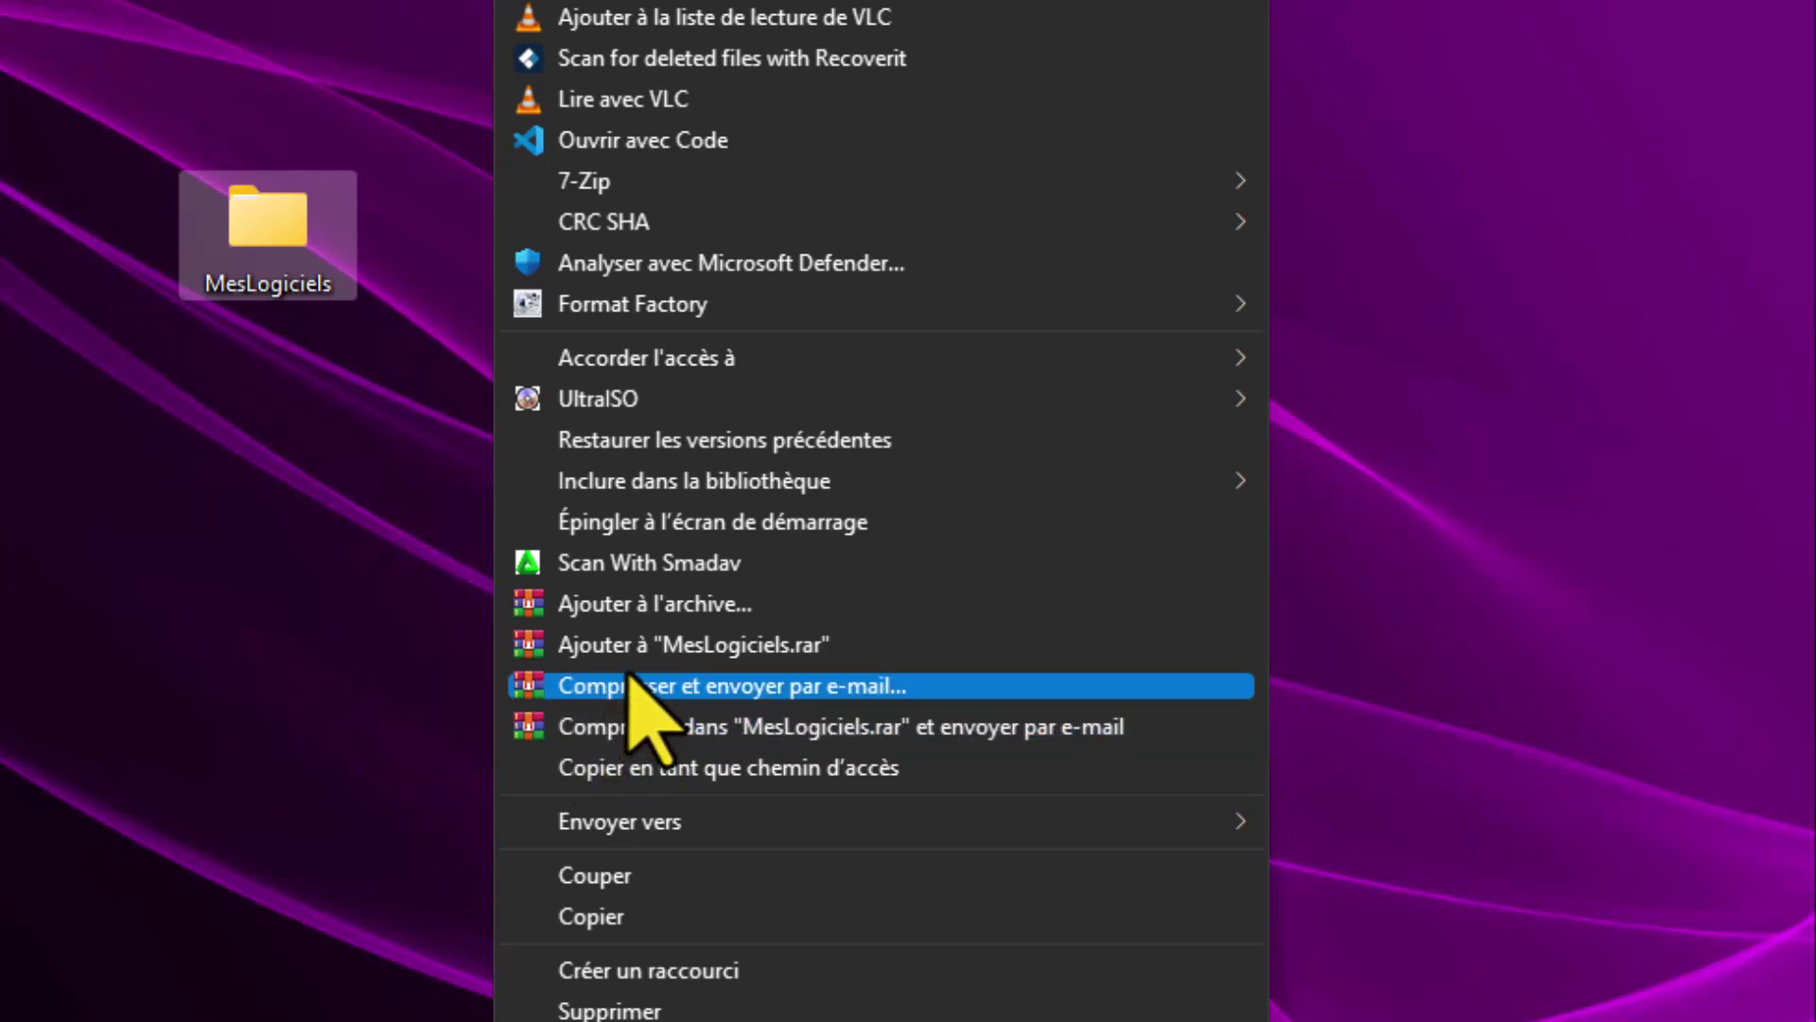
left_click(636, 563)
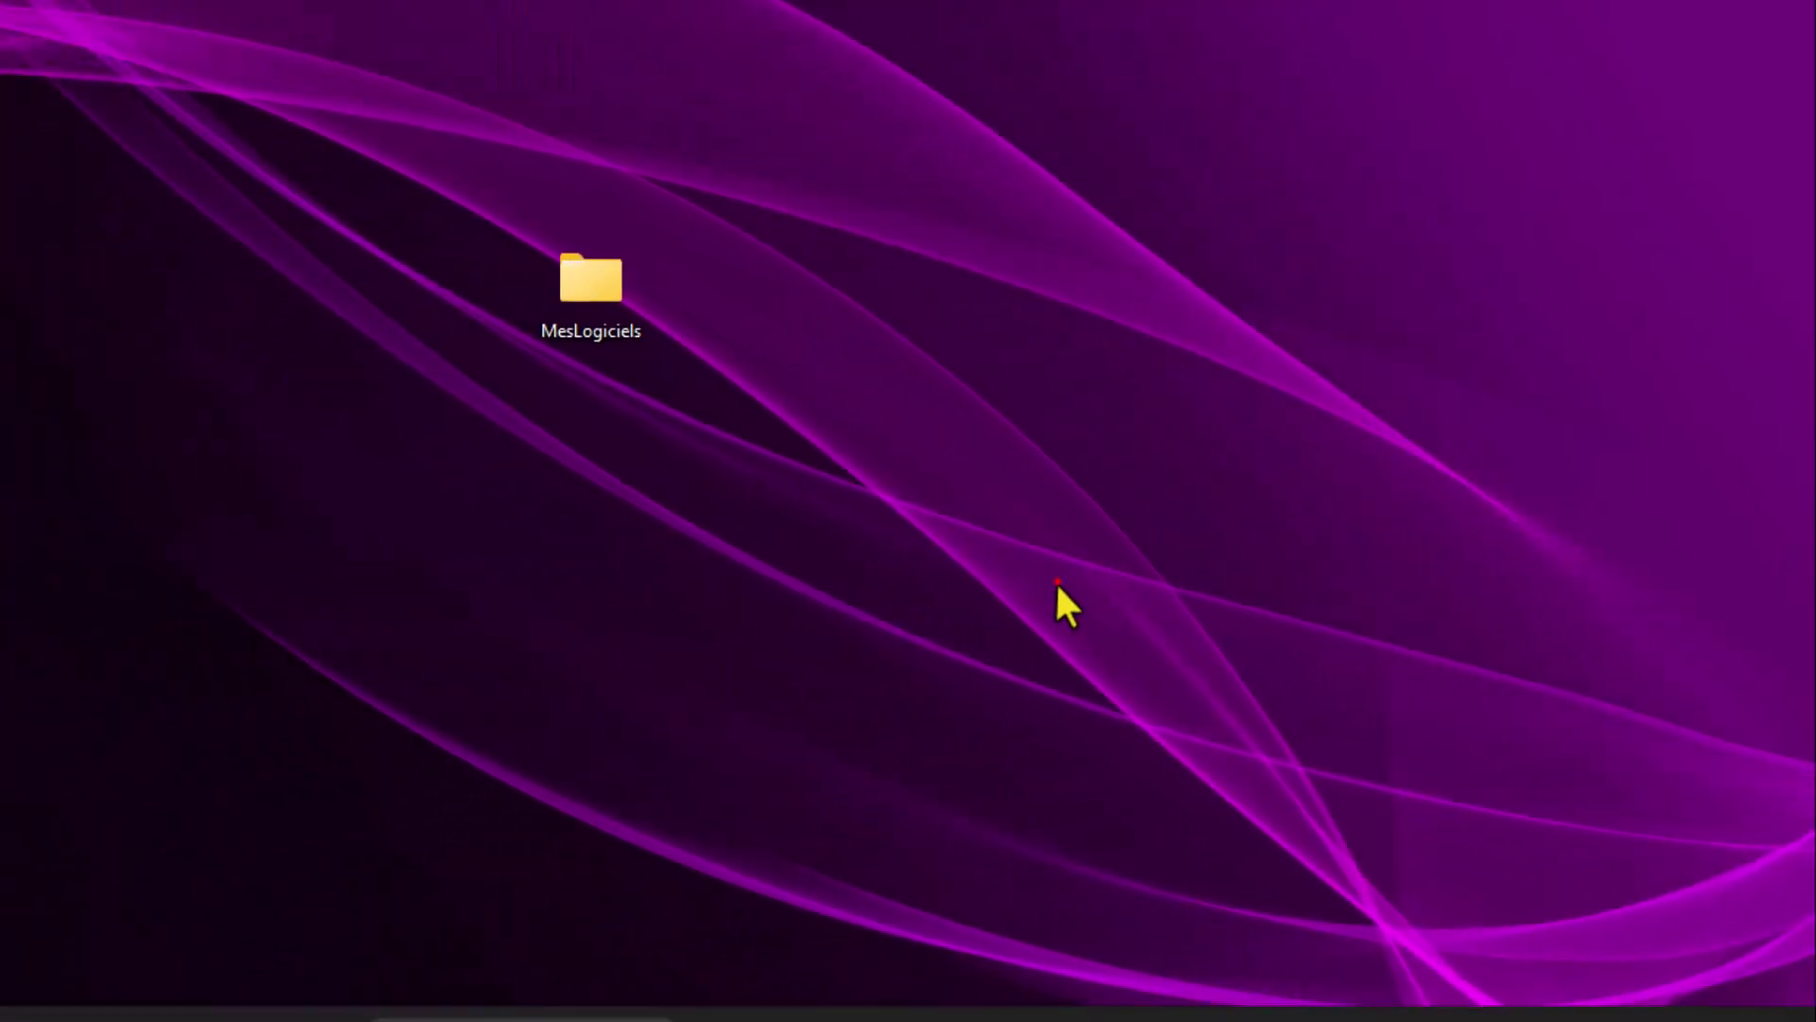
left_click(1058, 580)
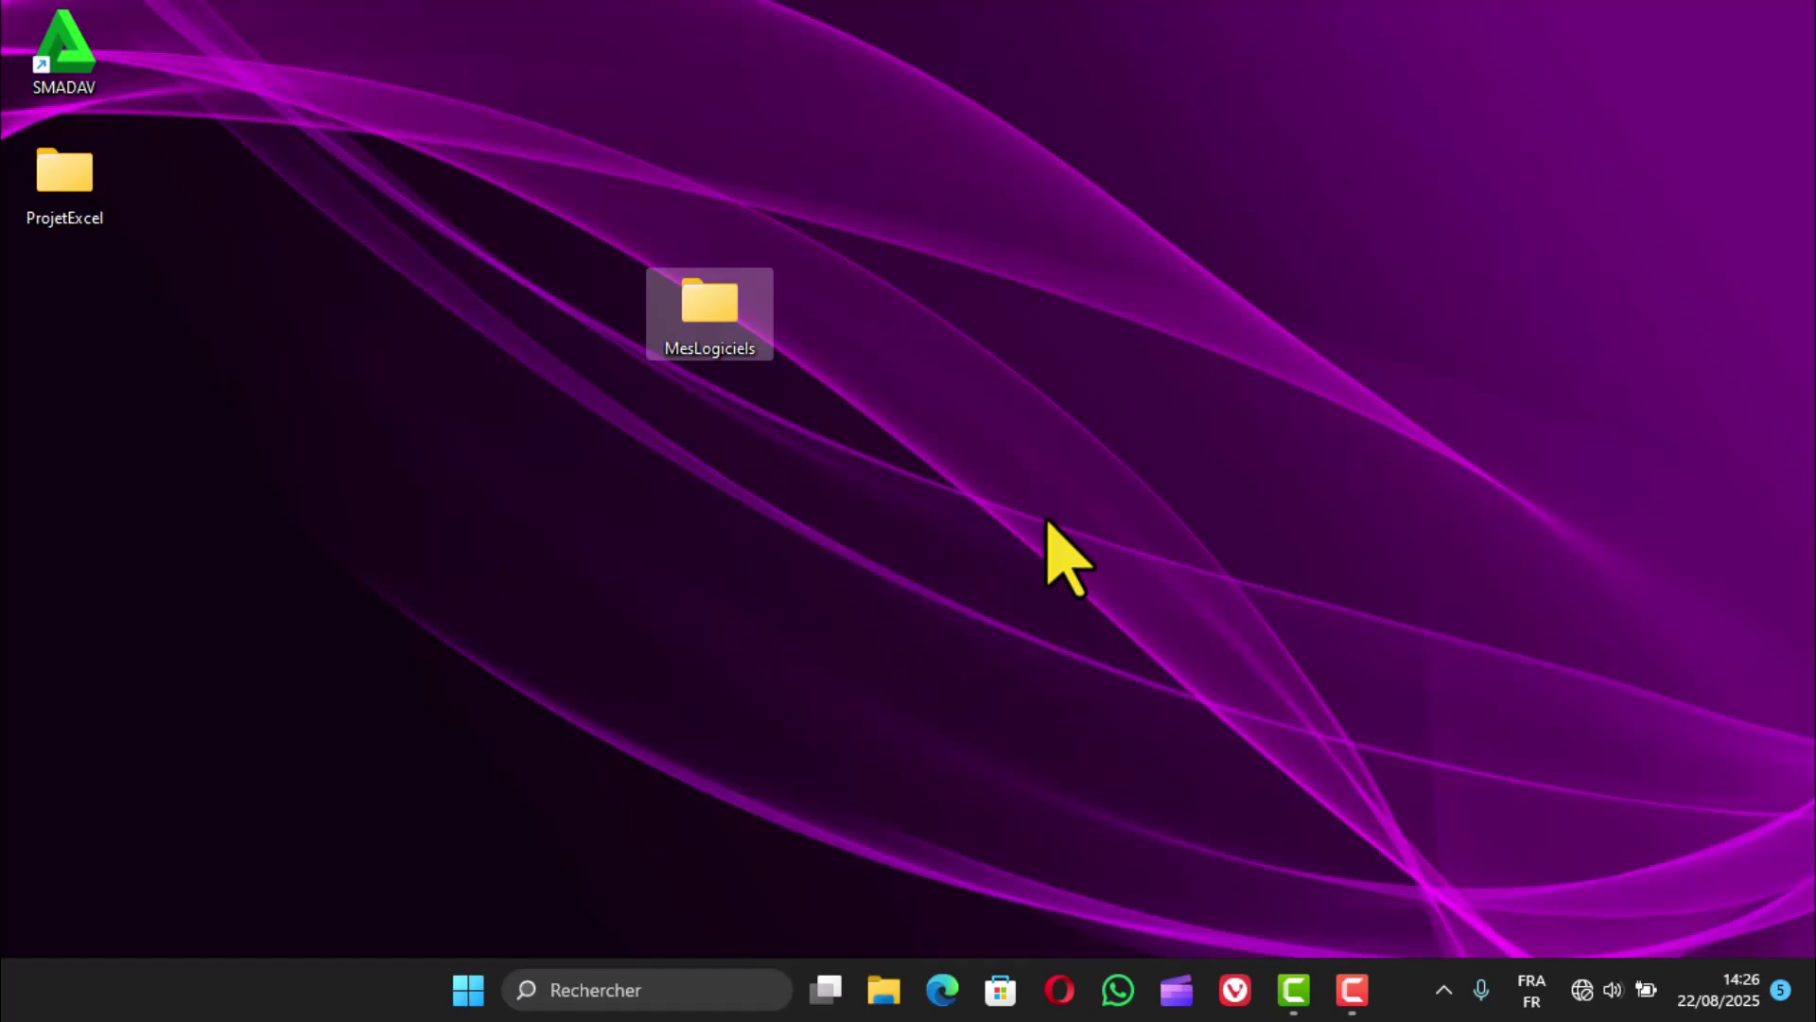
left_click(1069, 542)
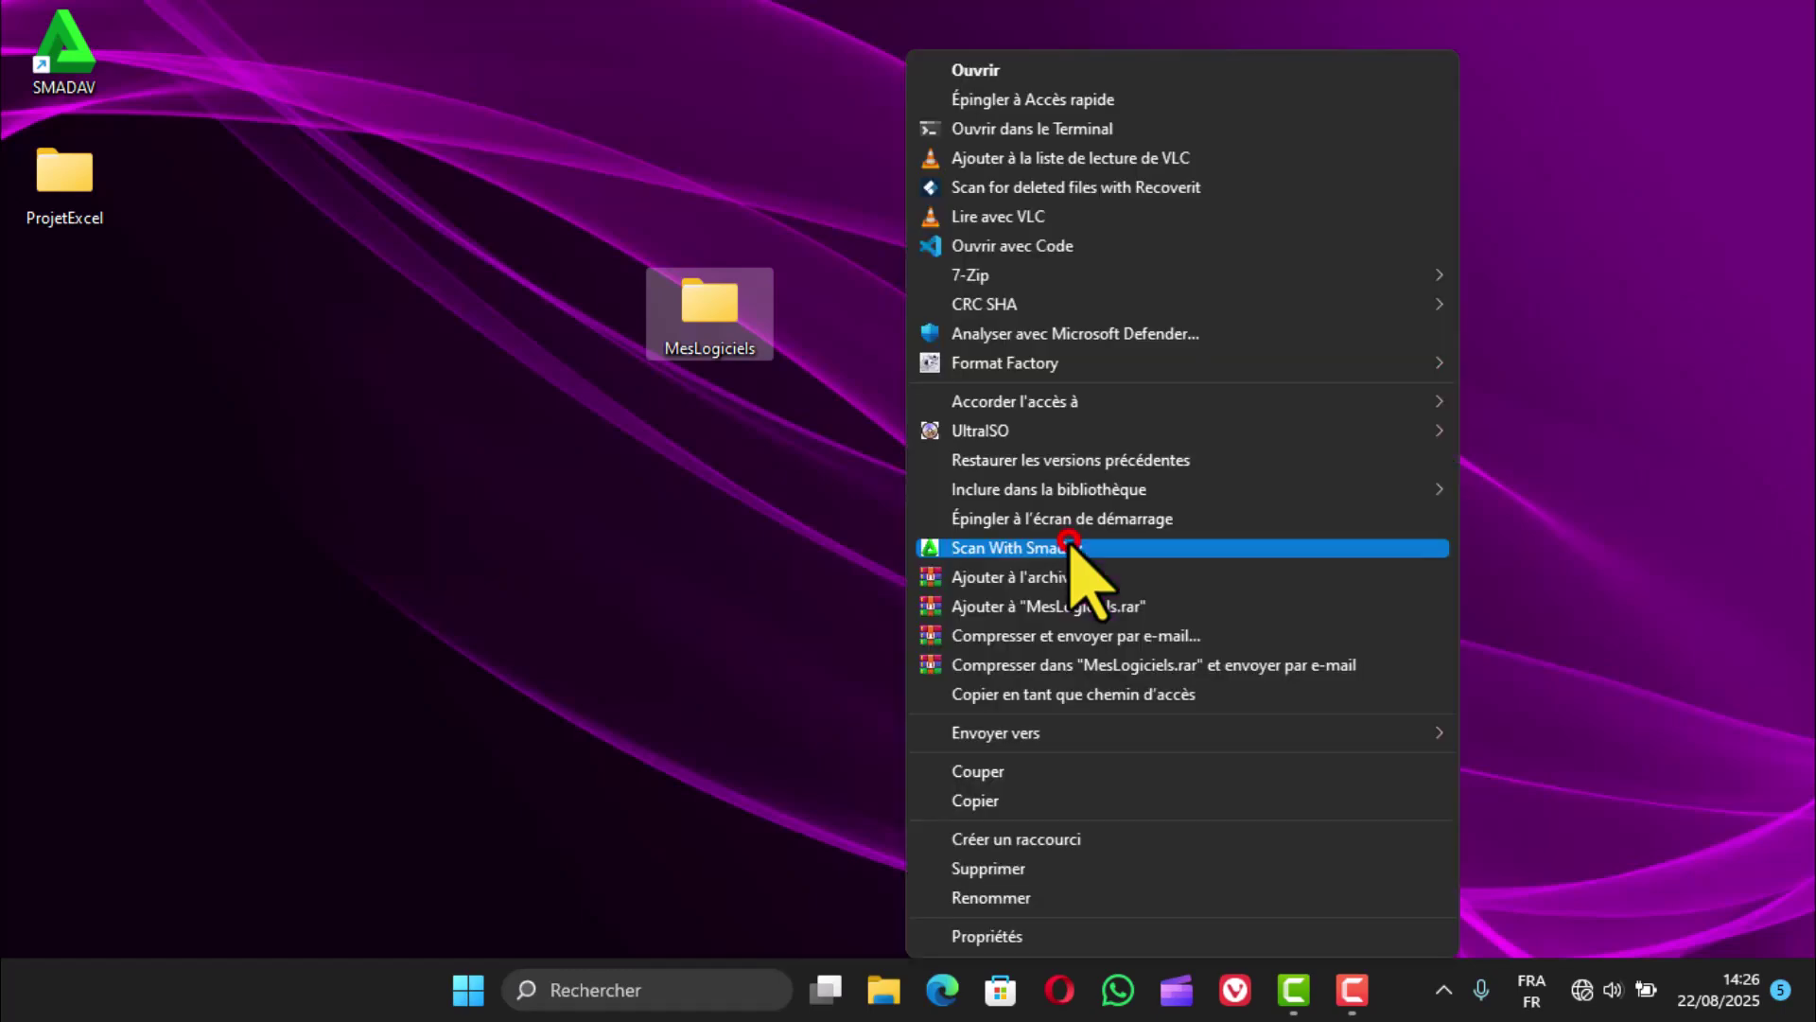
left_click(1072, 549)
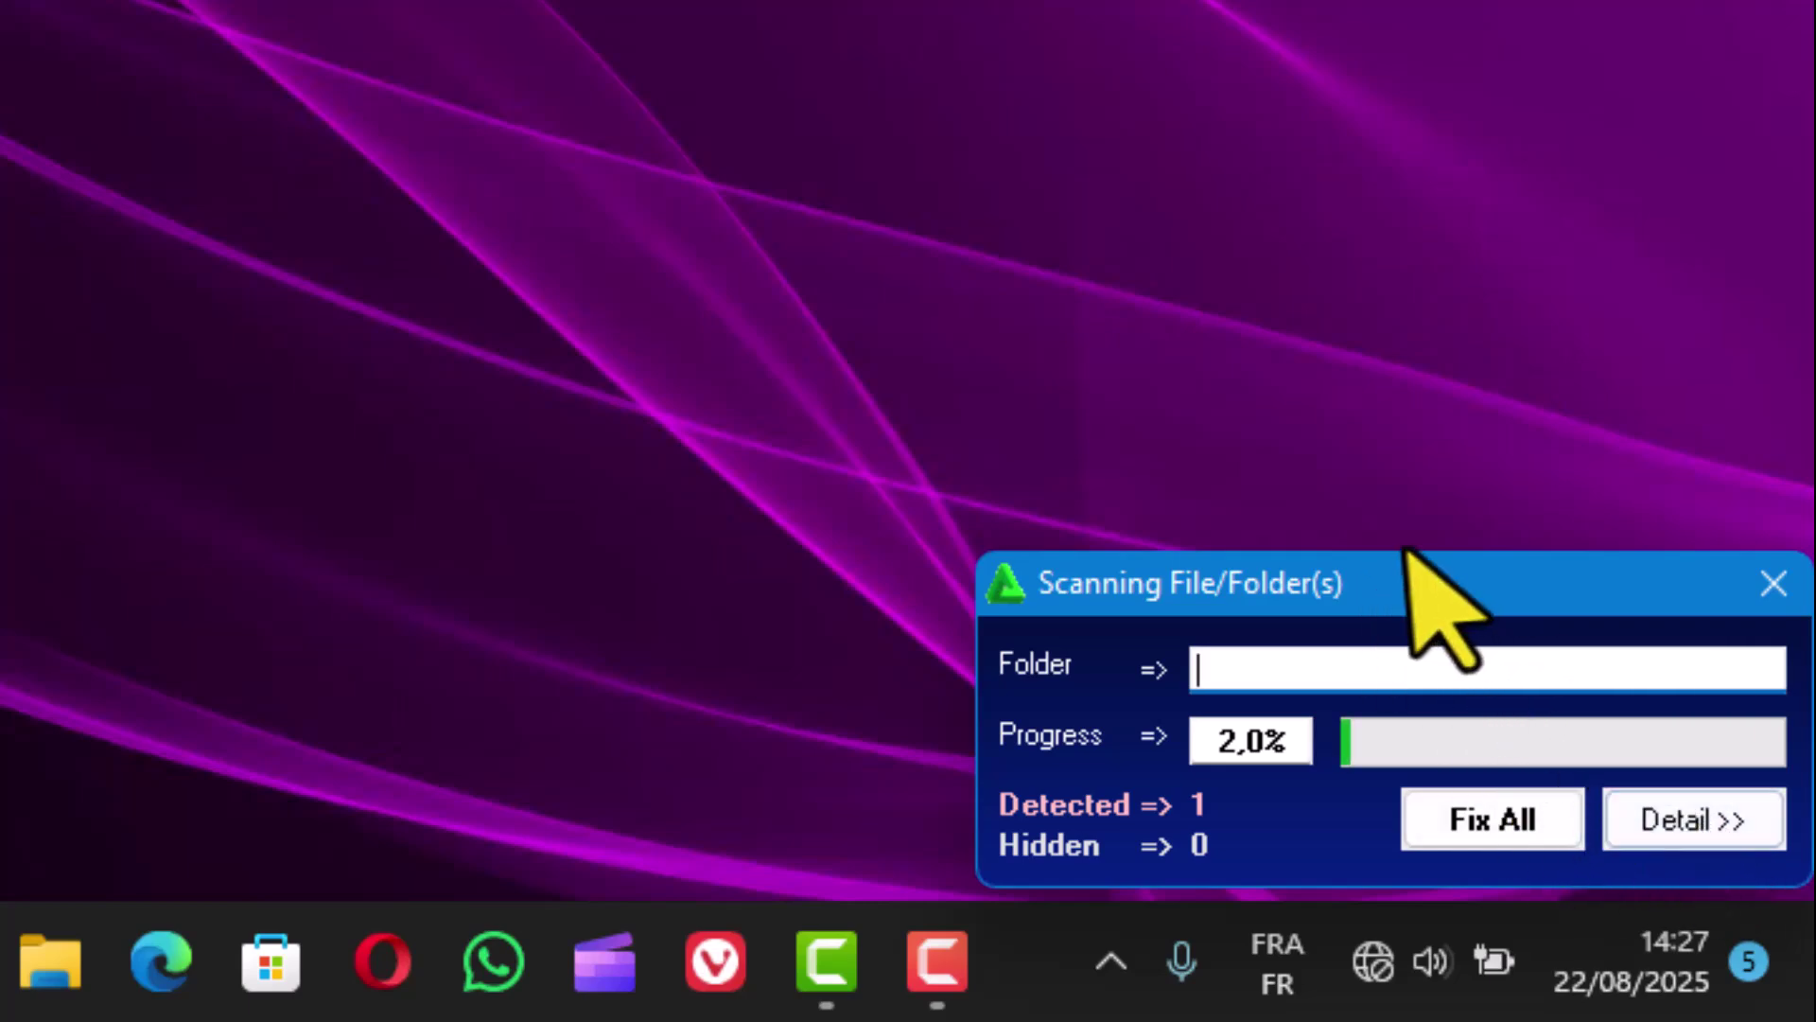
Step: Show the folder scan's details in the full Smadav window, and rearrange the MesLogiciels folder and that window so both are visible
left_click(1677, 820)
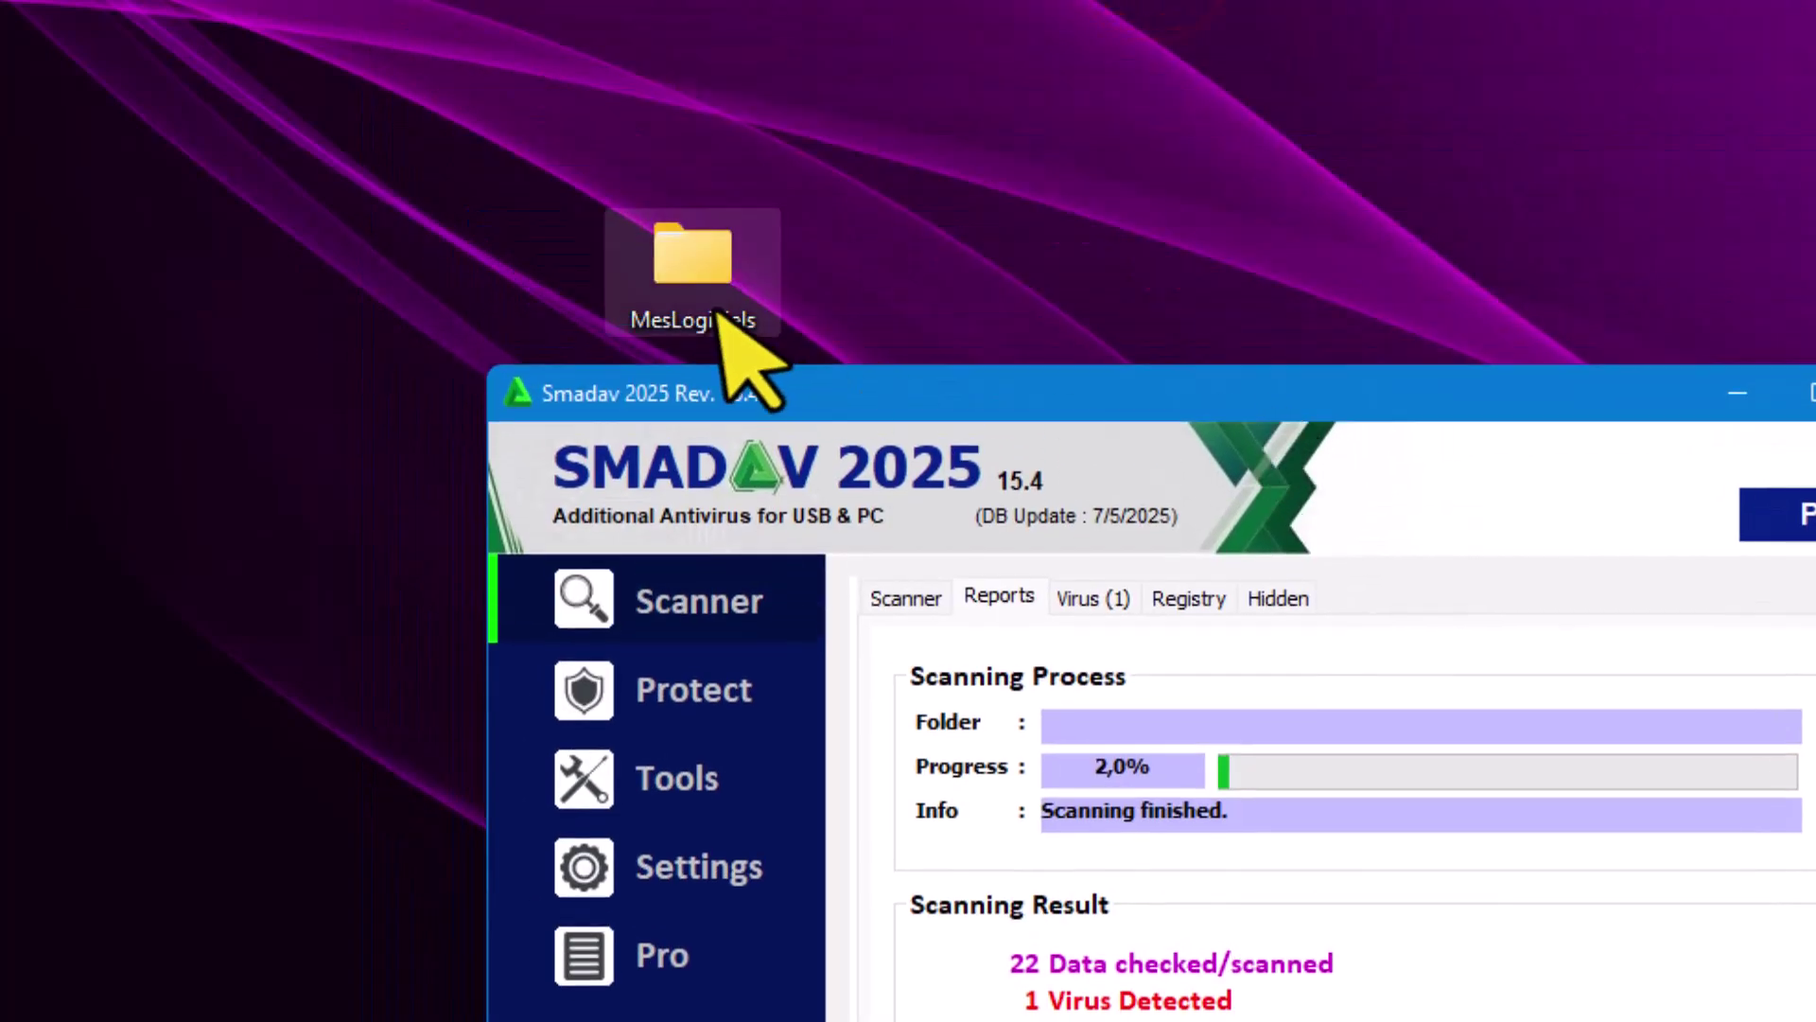
left_click_drag(722, 314, 899, 135)
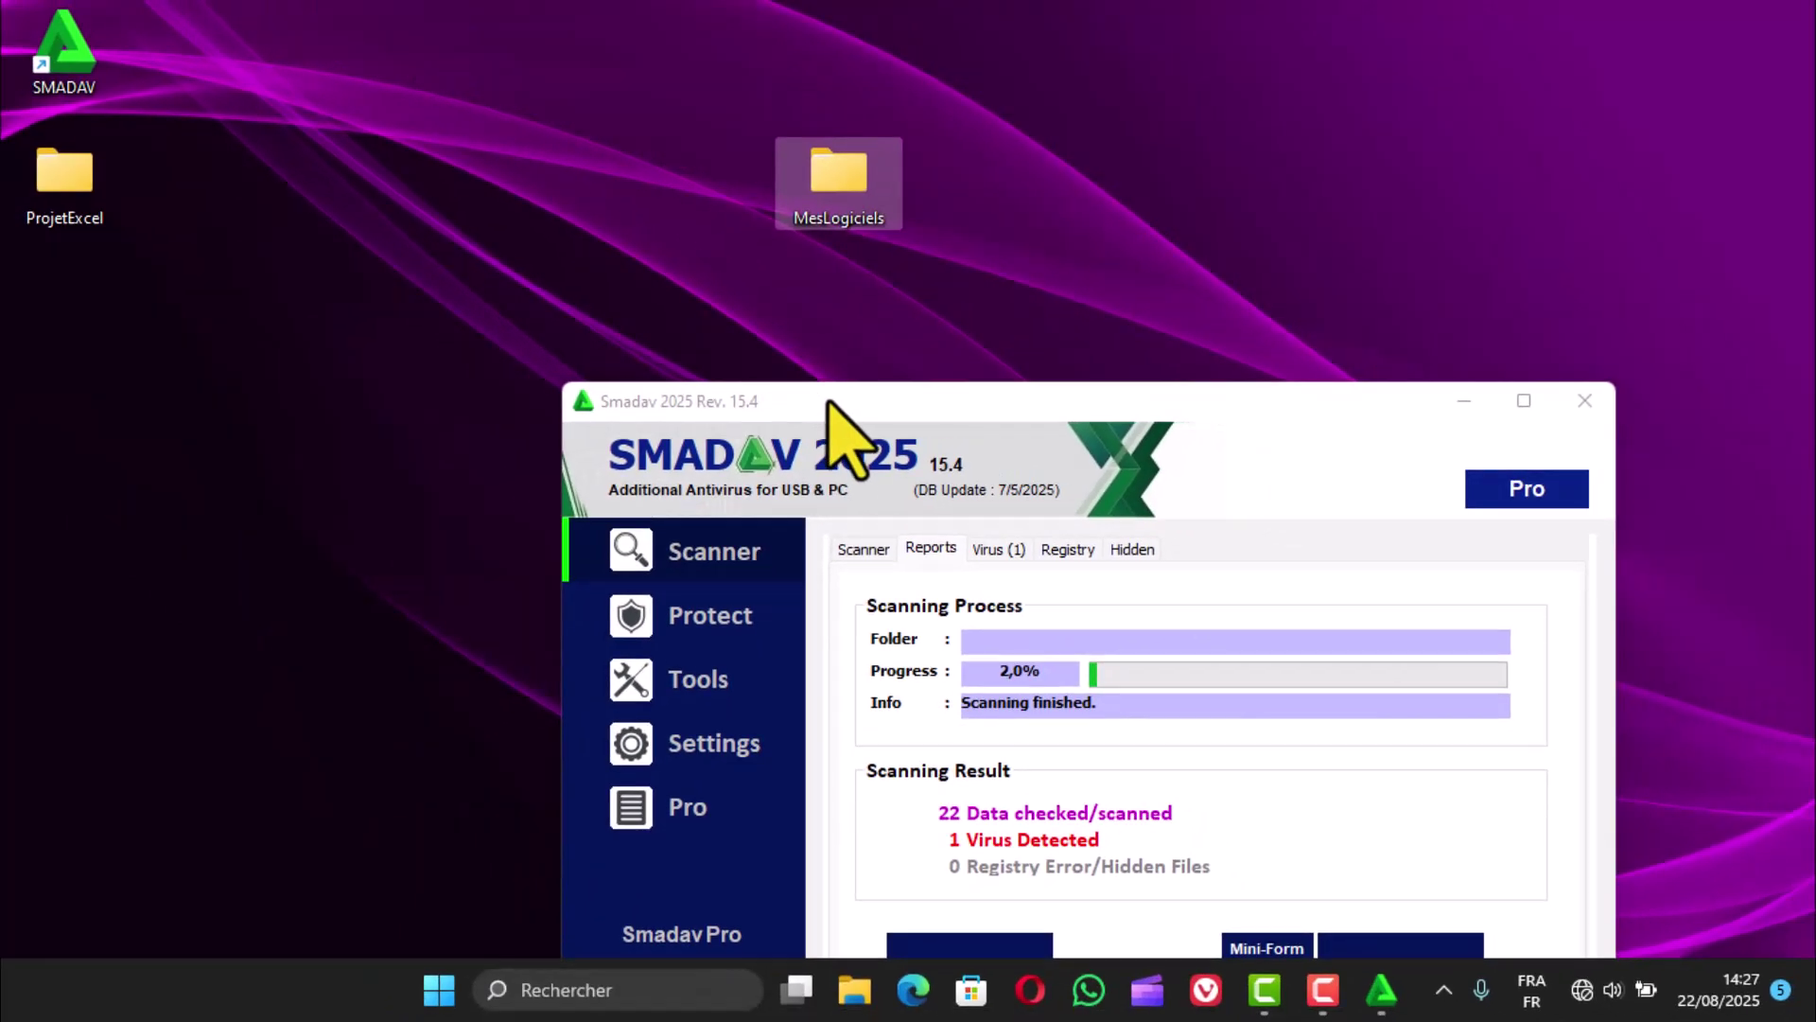
left_click_drag(828, 401, 669, 267)
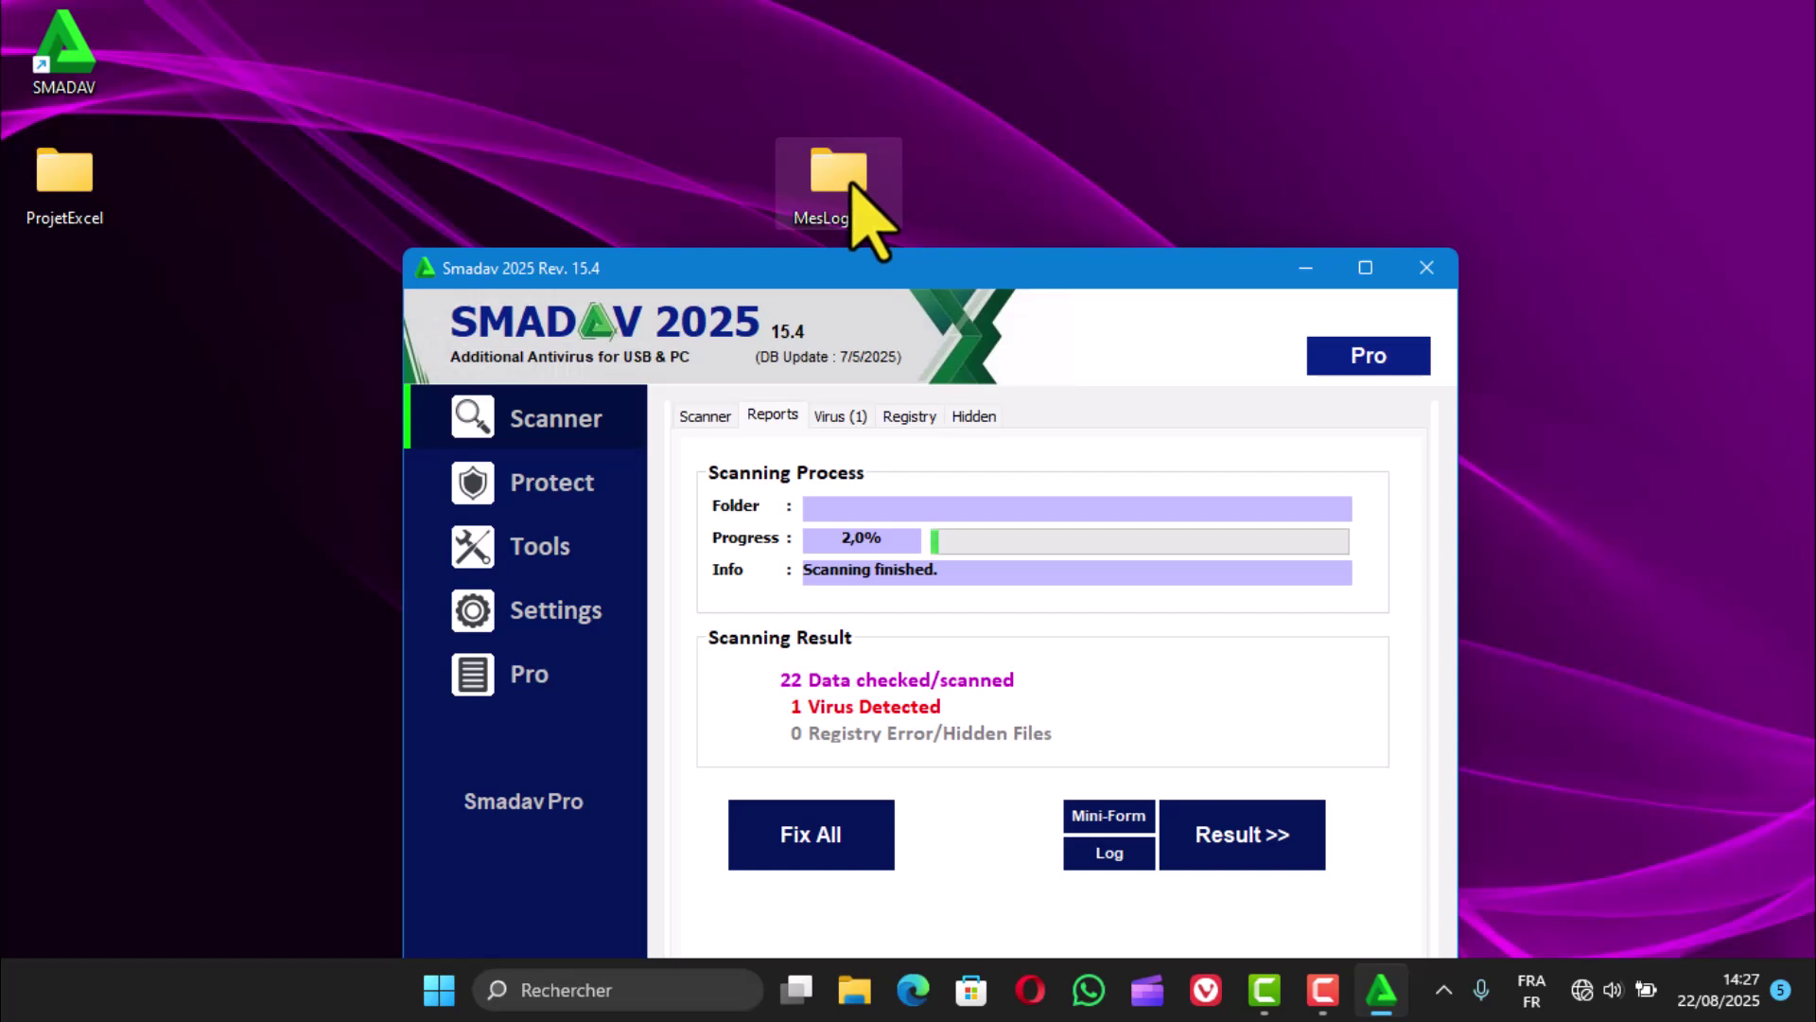
Step: Open the MesLogiciels folder to trigger the Smadav-Protection alert, and move the alert off the main window's scan results
left_click(850, 182)
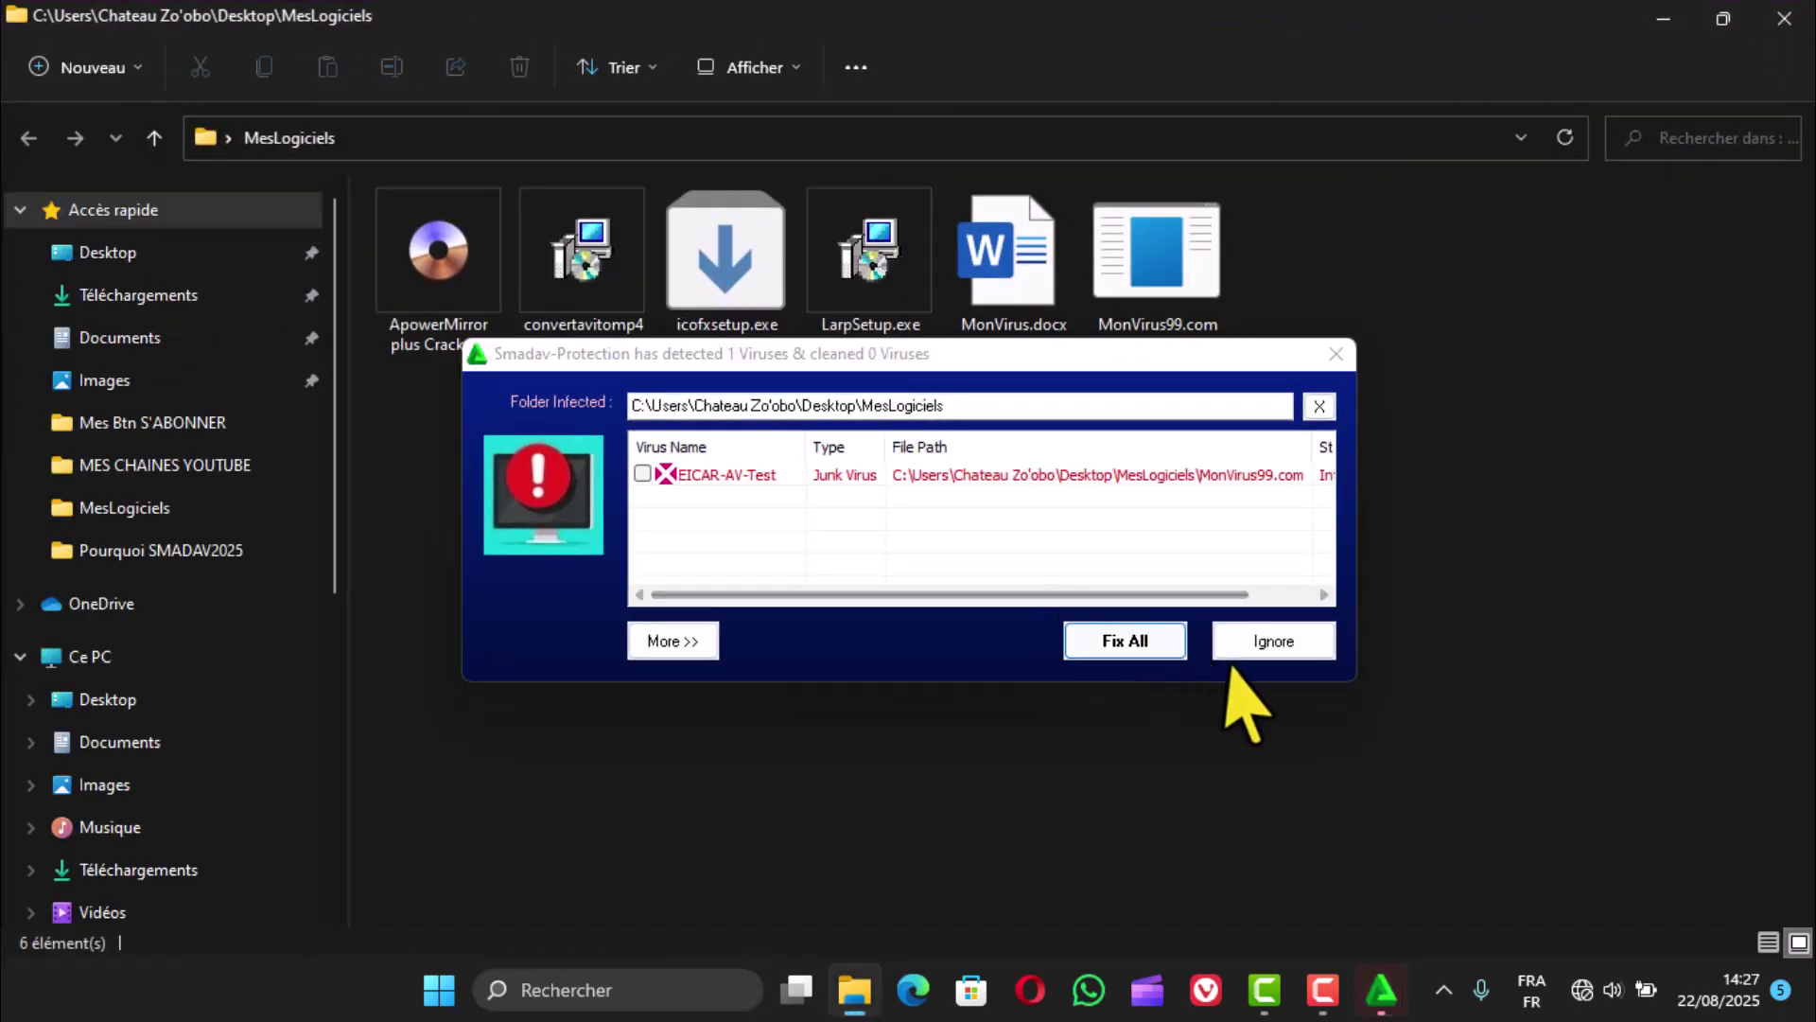
left_click_drag(1003, 353, 1069, 473)
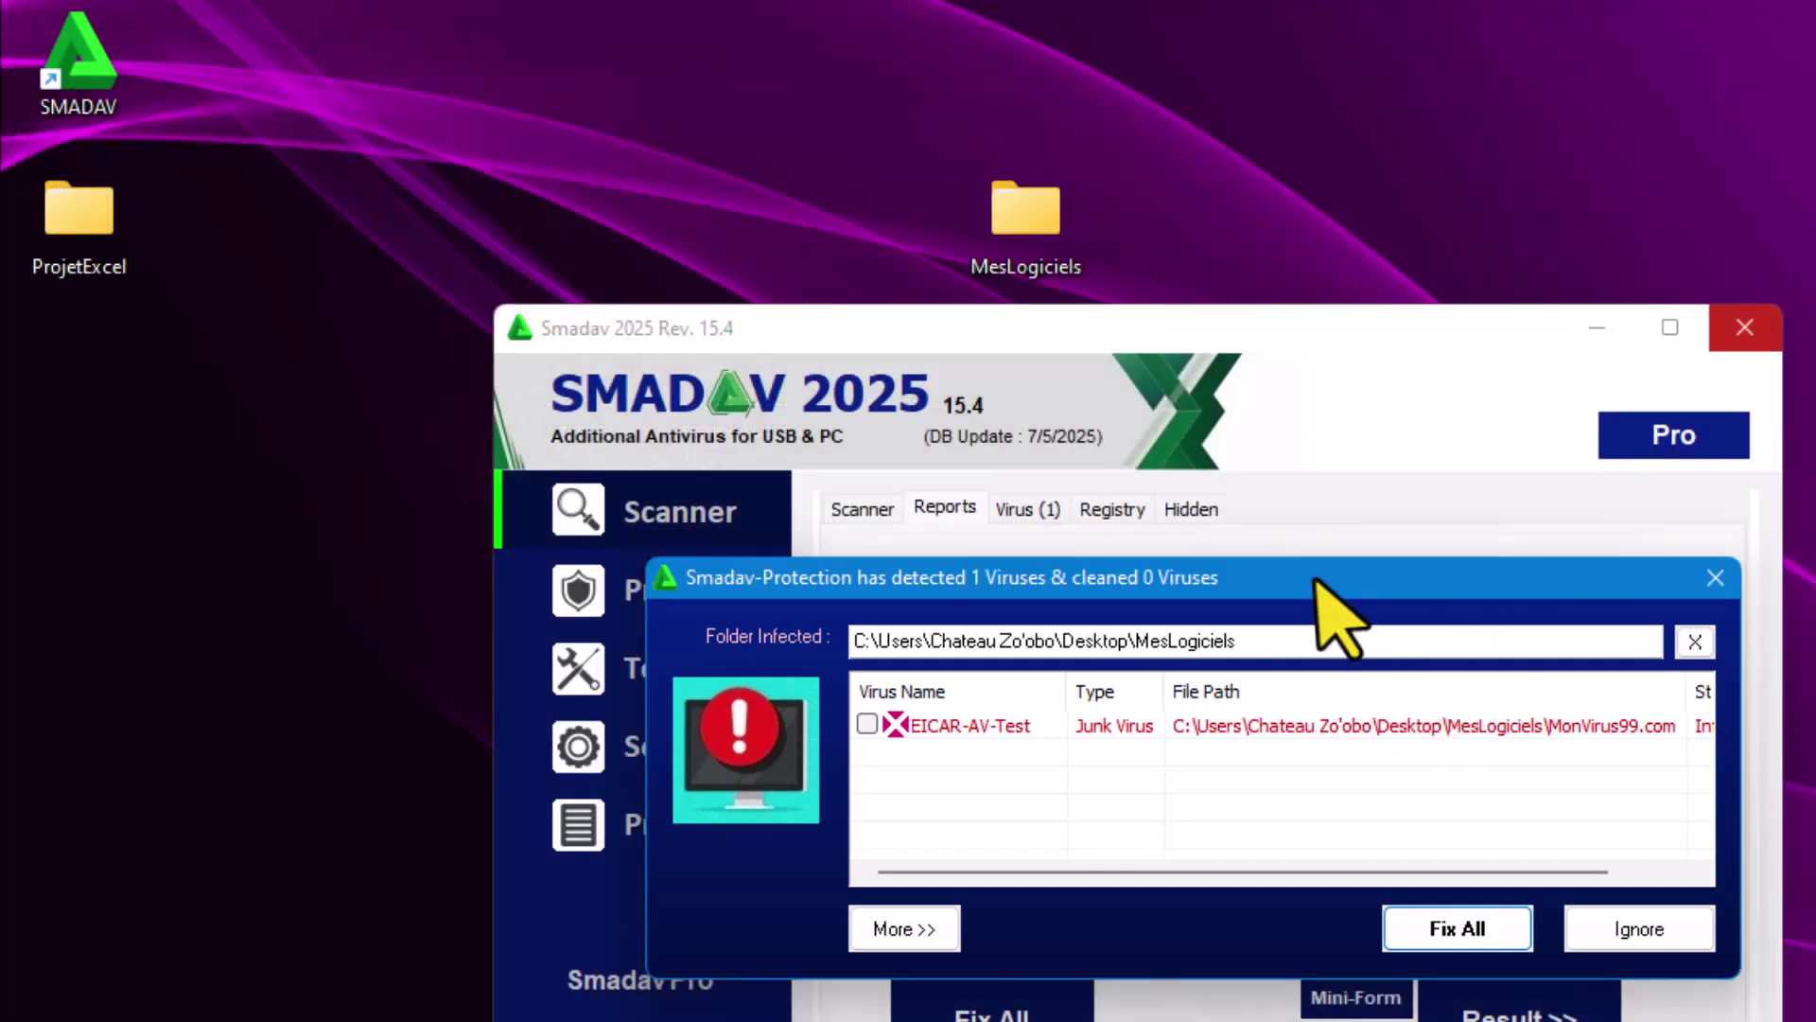
left_click_drag(1314, 577, 1244, 219)
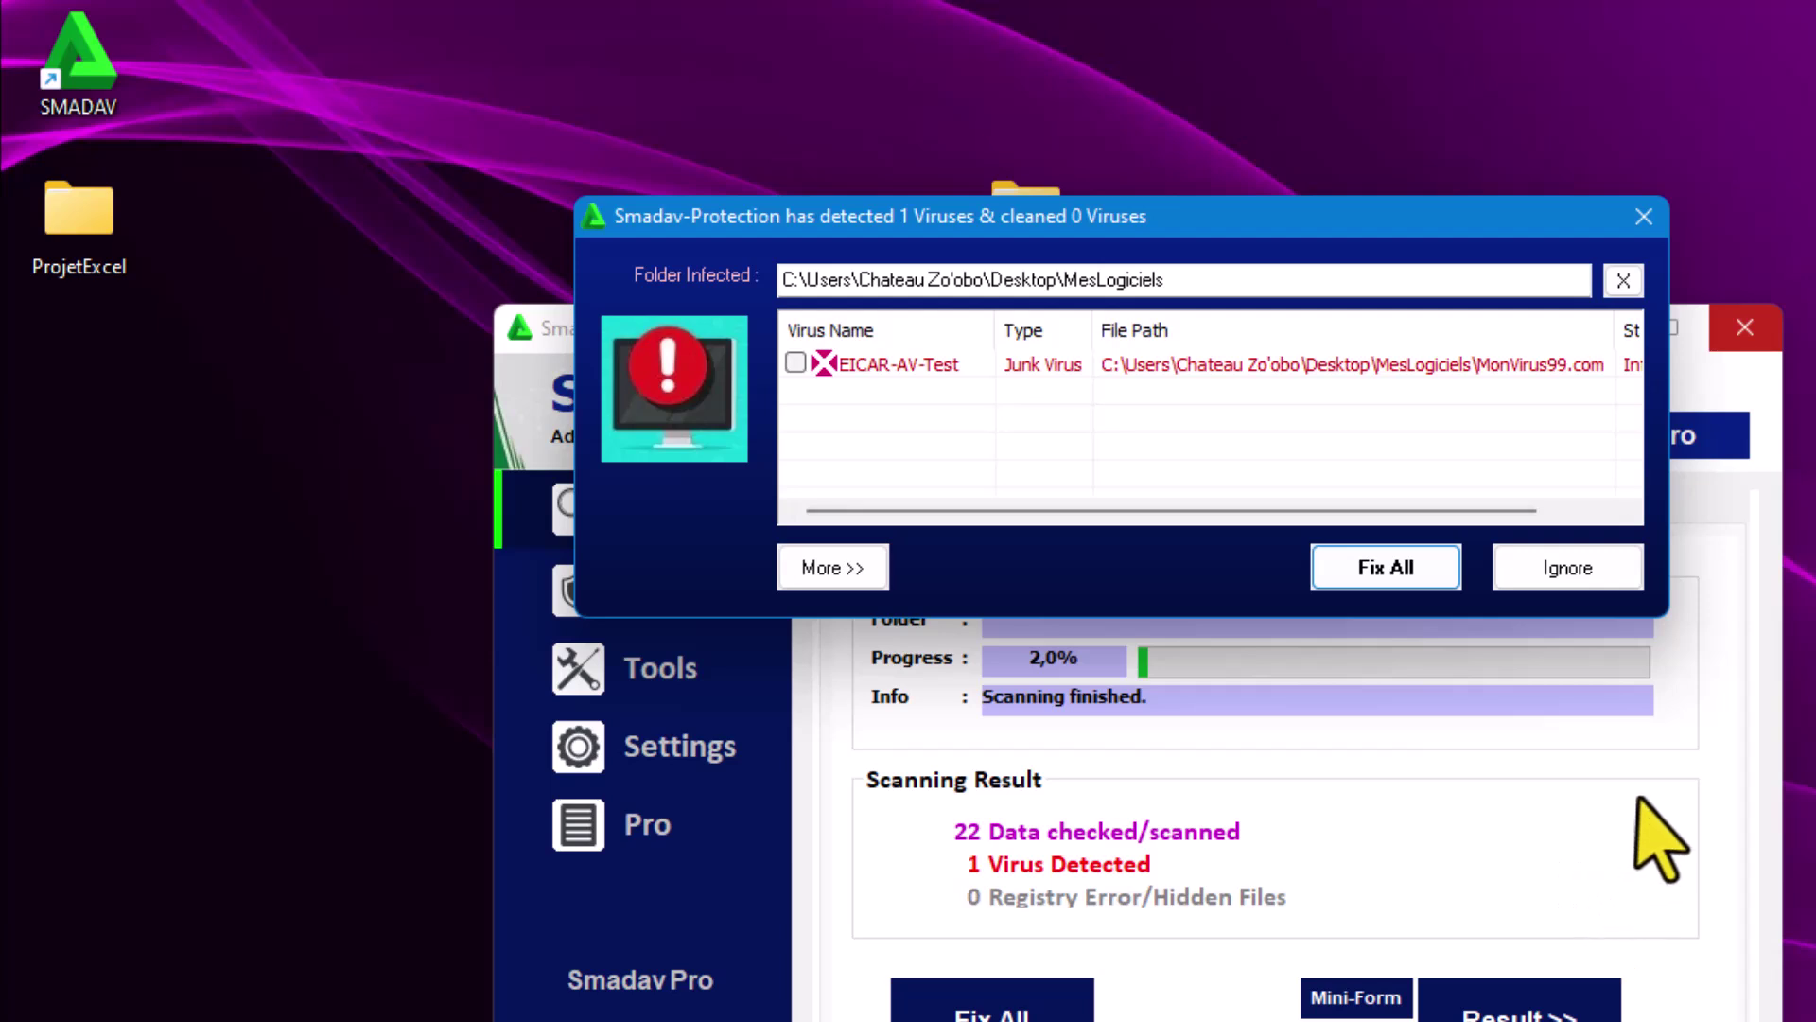
Step: Fix the virus detected in the MesLogiciels folder with Fix All and close Smadav
left_click(1388, 580)
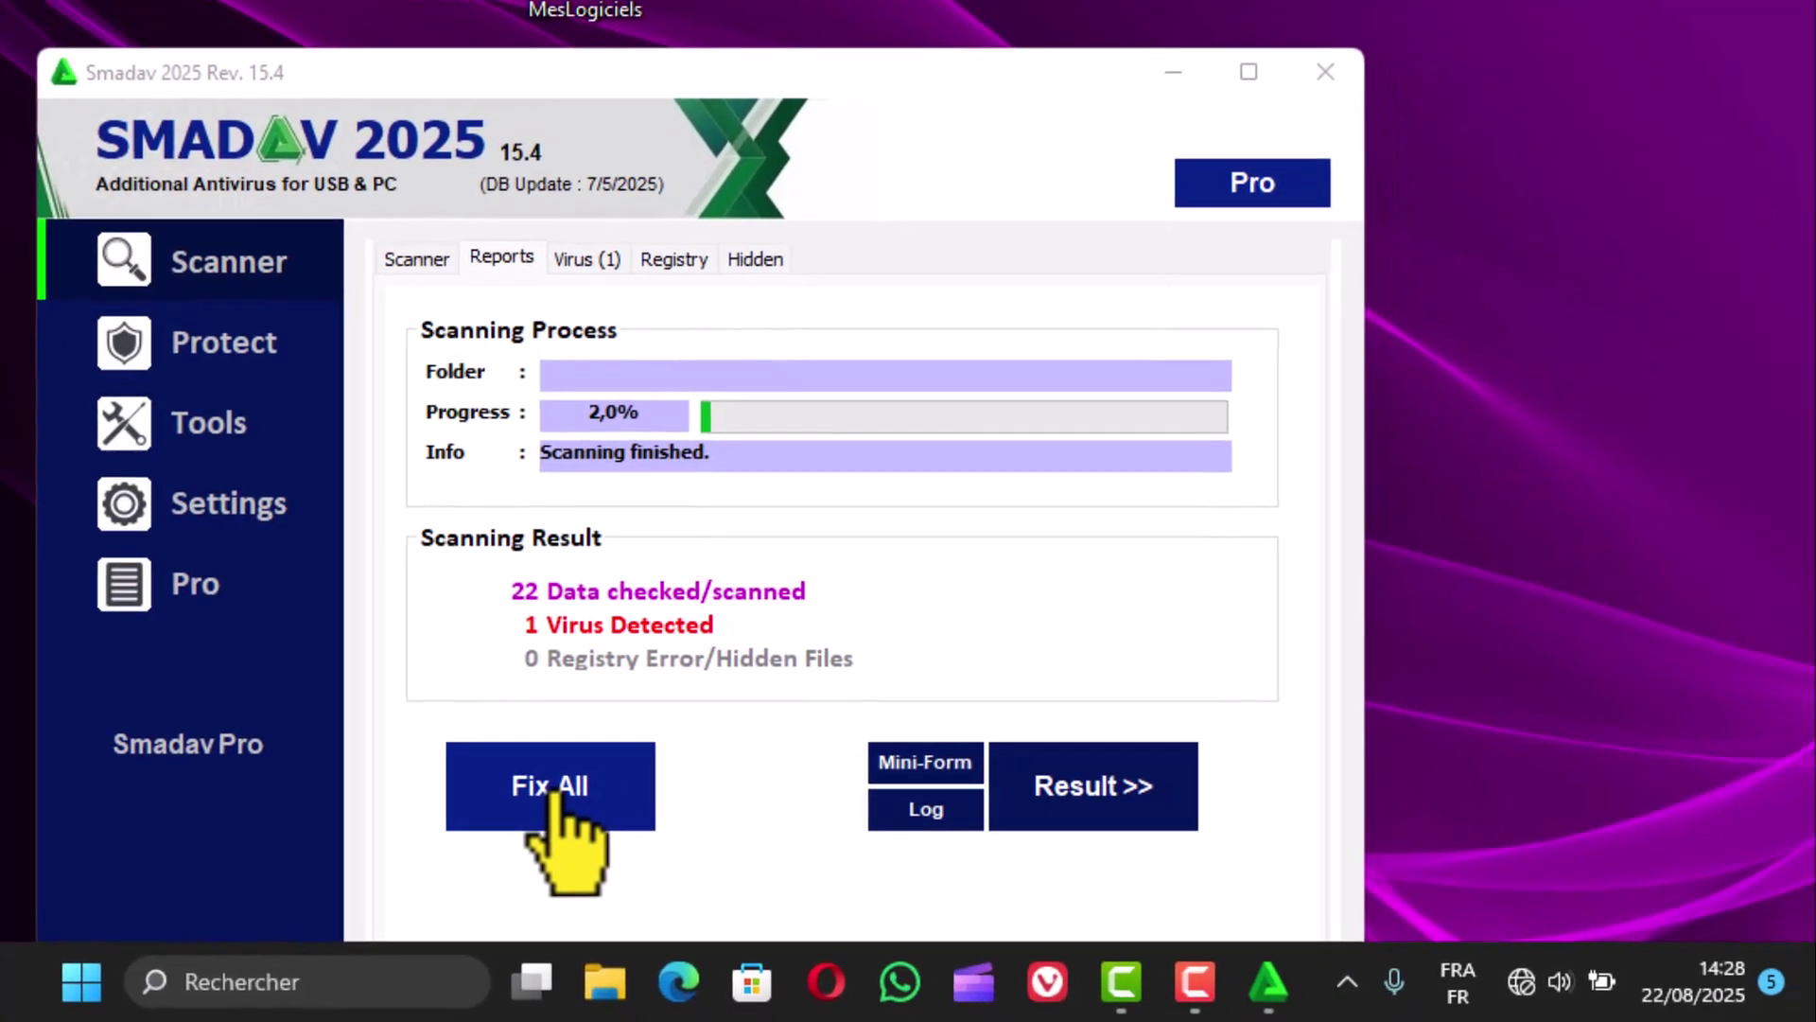
left_click(554, 793)
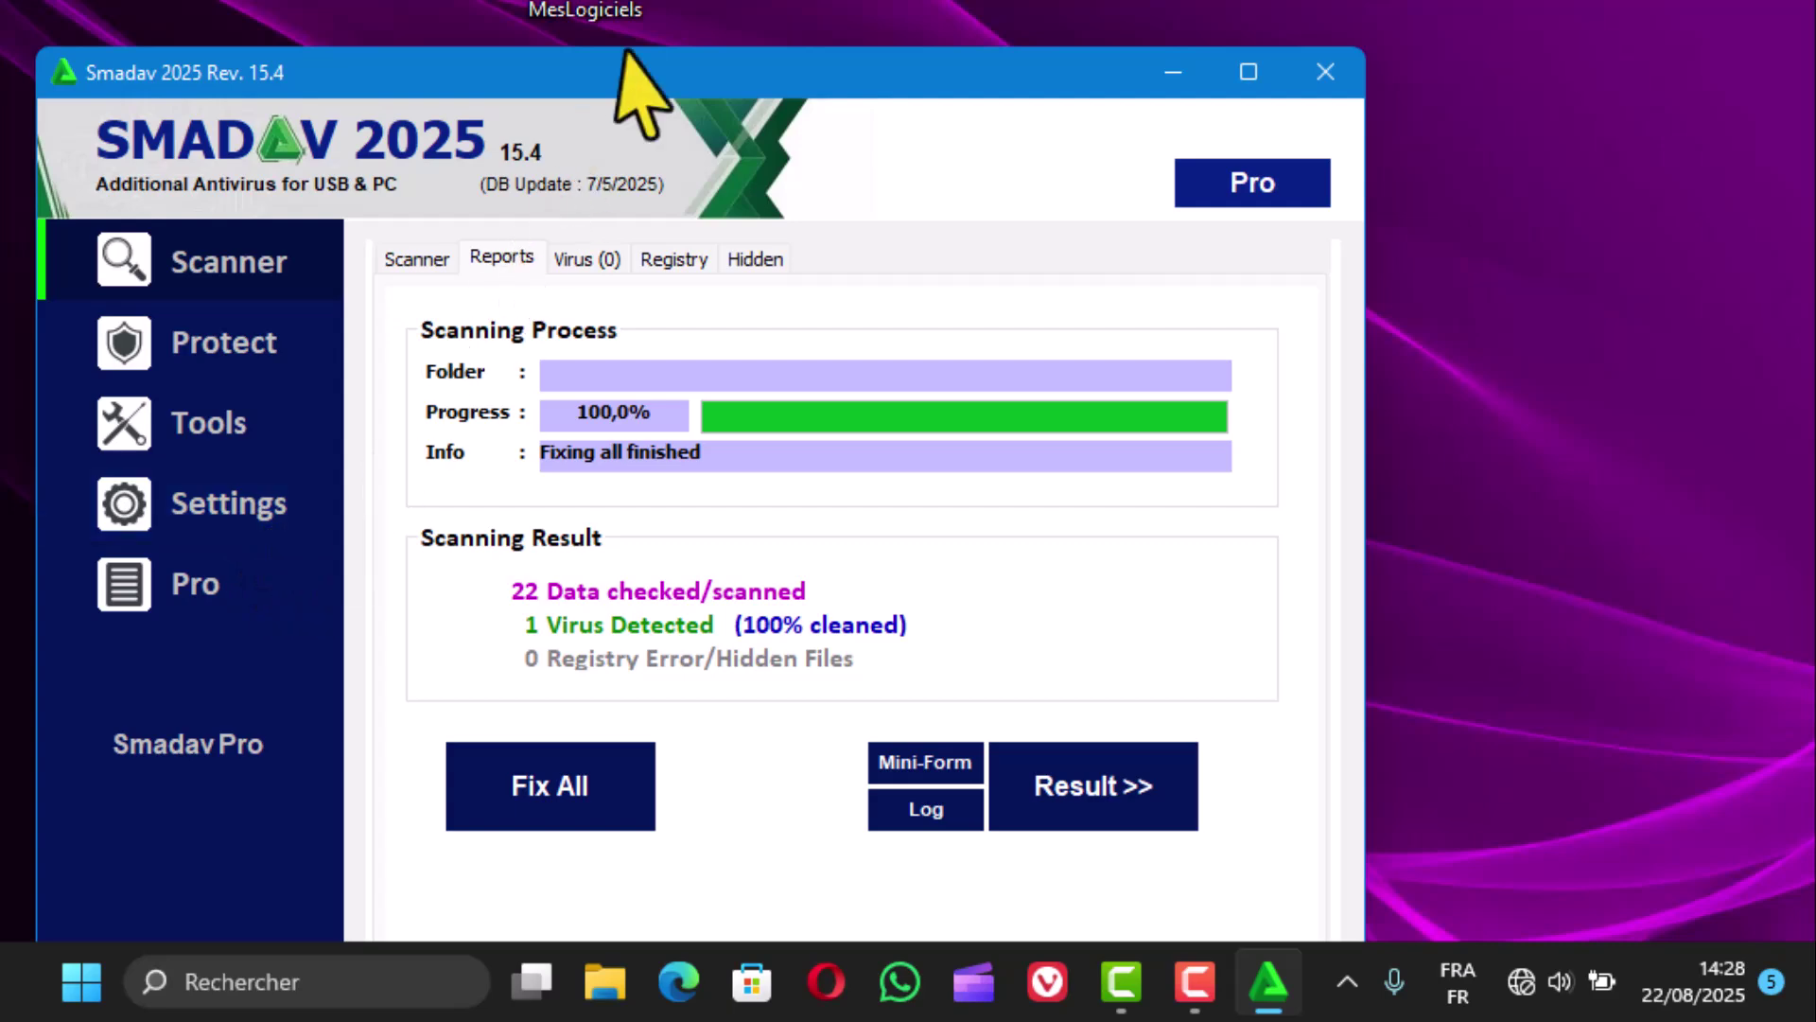
left_click_drag(657, 73, 659, 66)
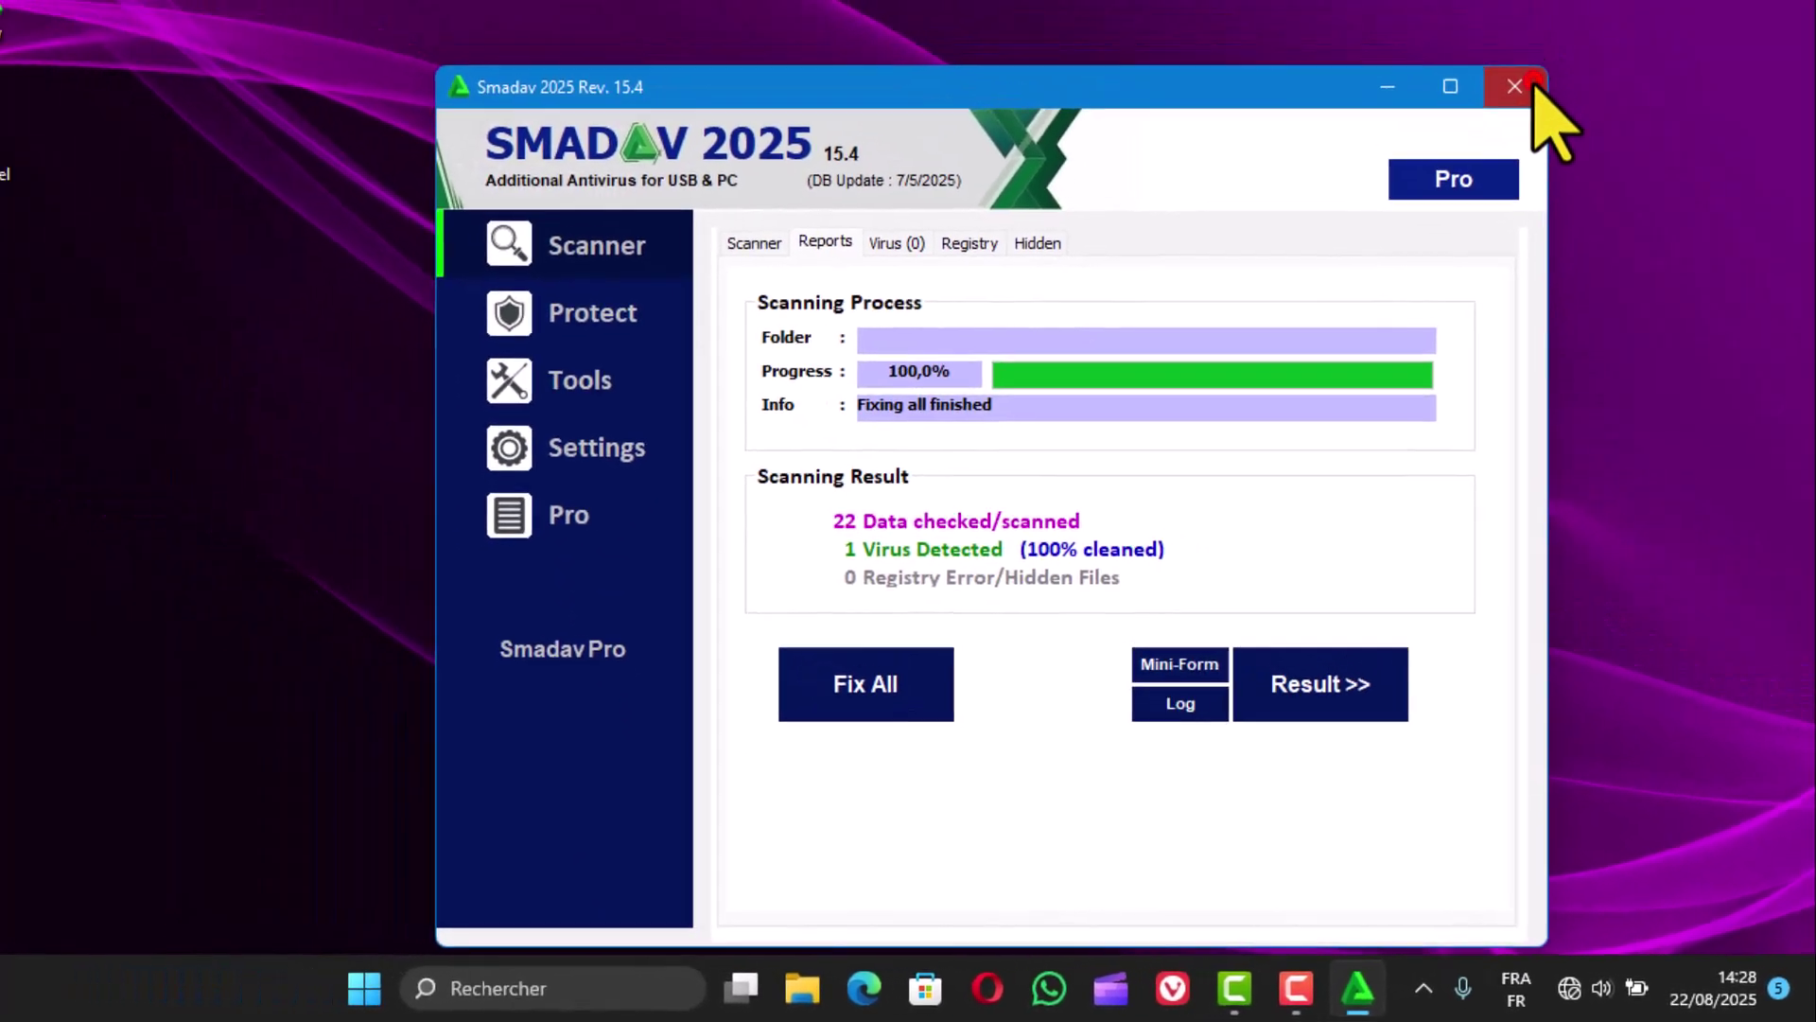
left_click(1513, 82)
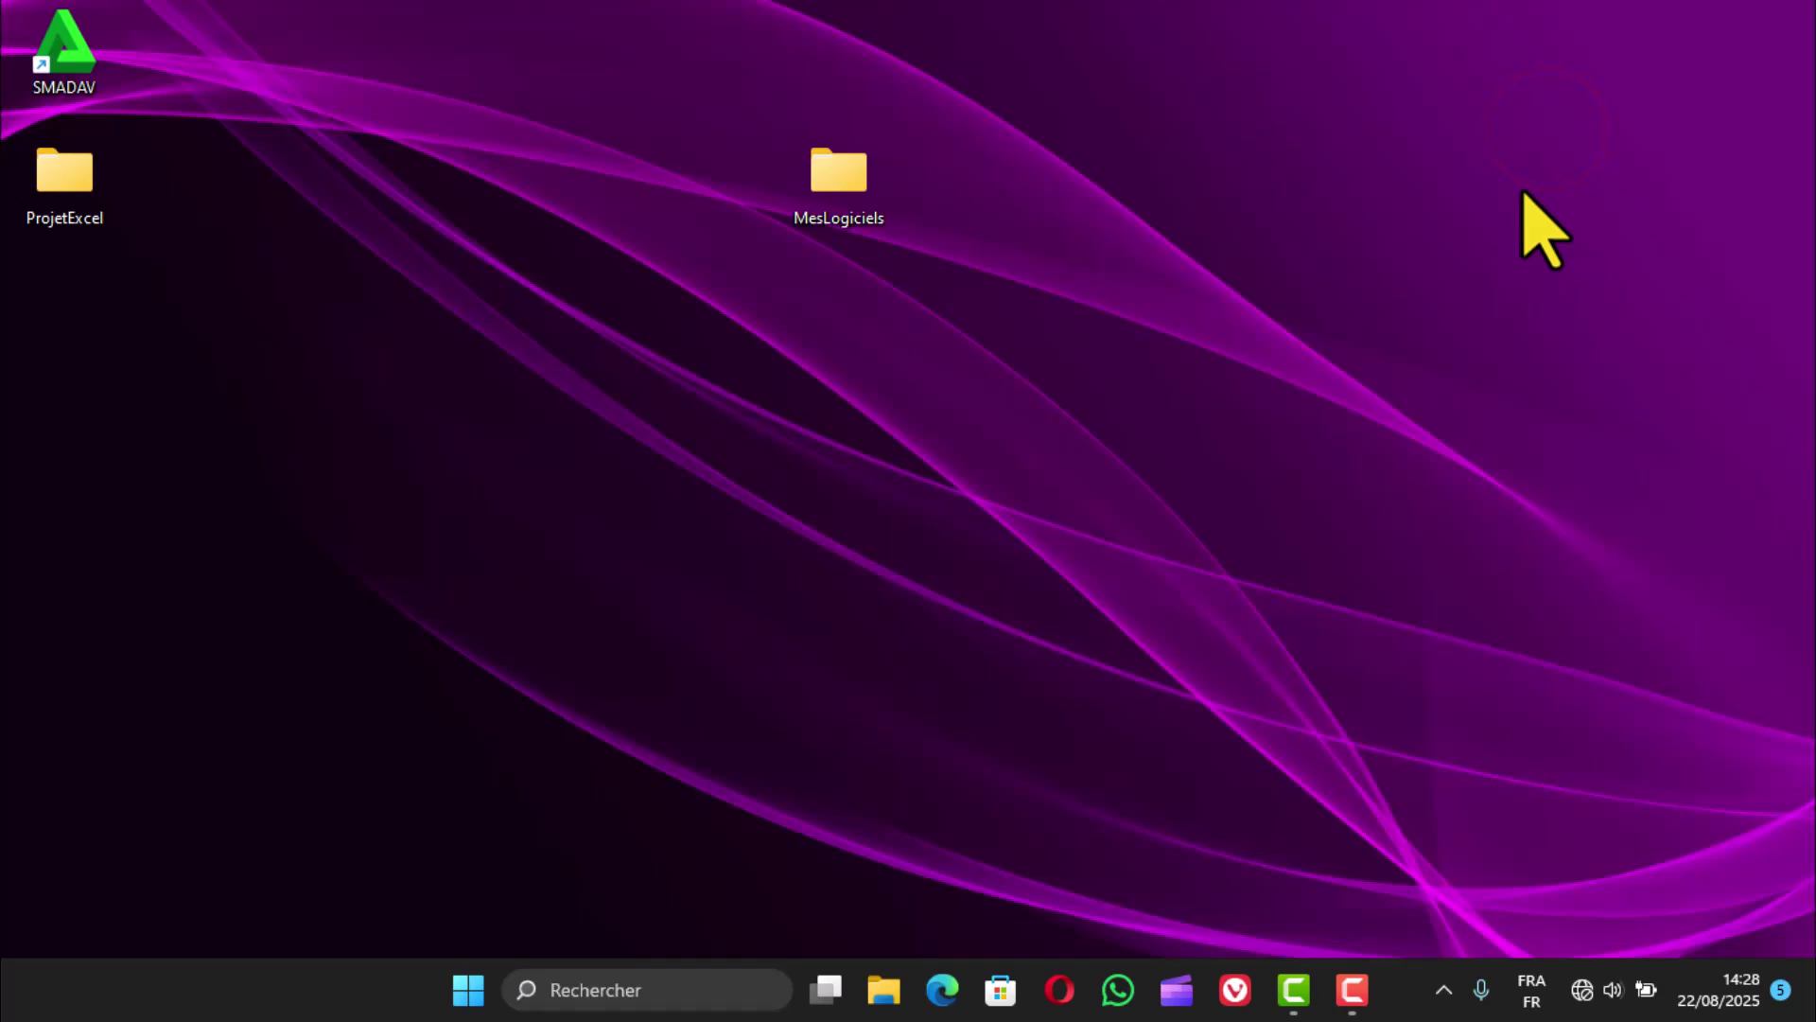
Step: Safely eject the ImationFlashDriv USB stick
left_click(1444, 990)
left_click(1471, 916)
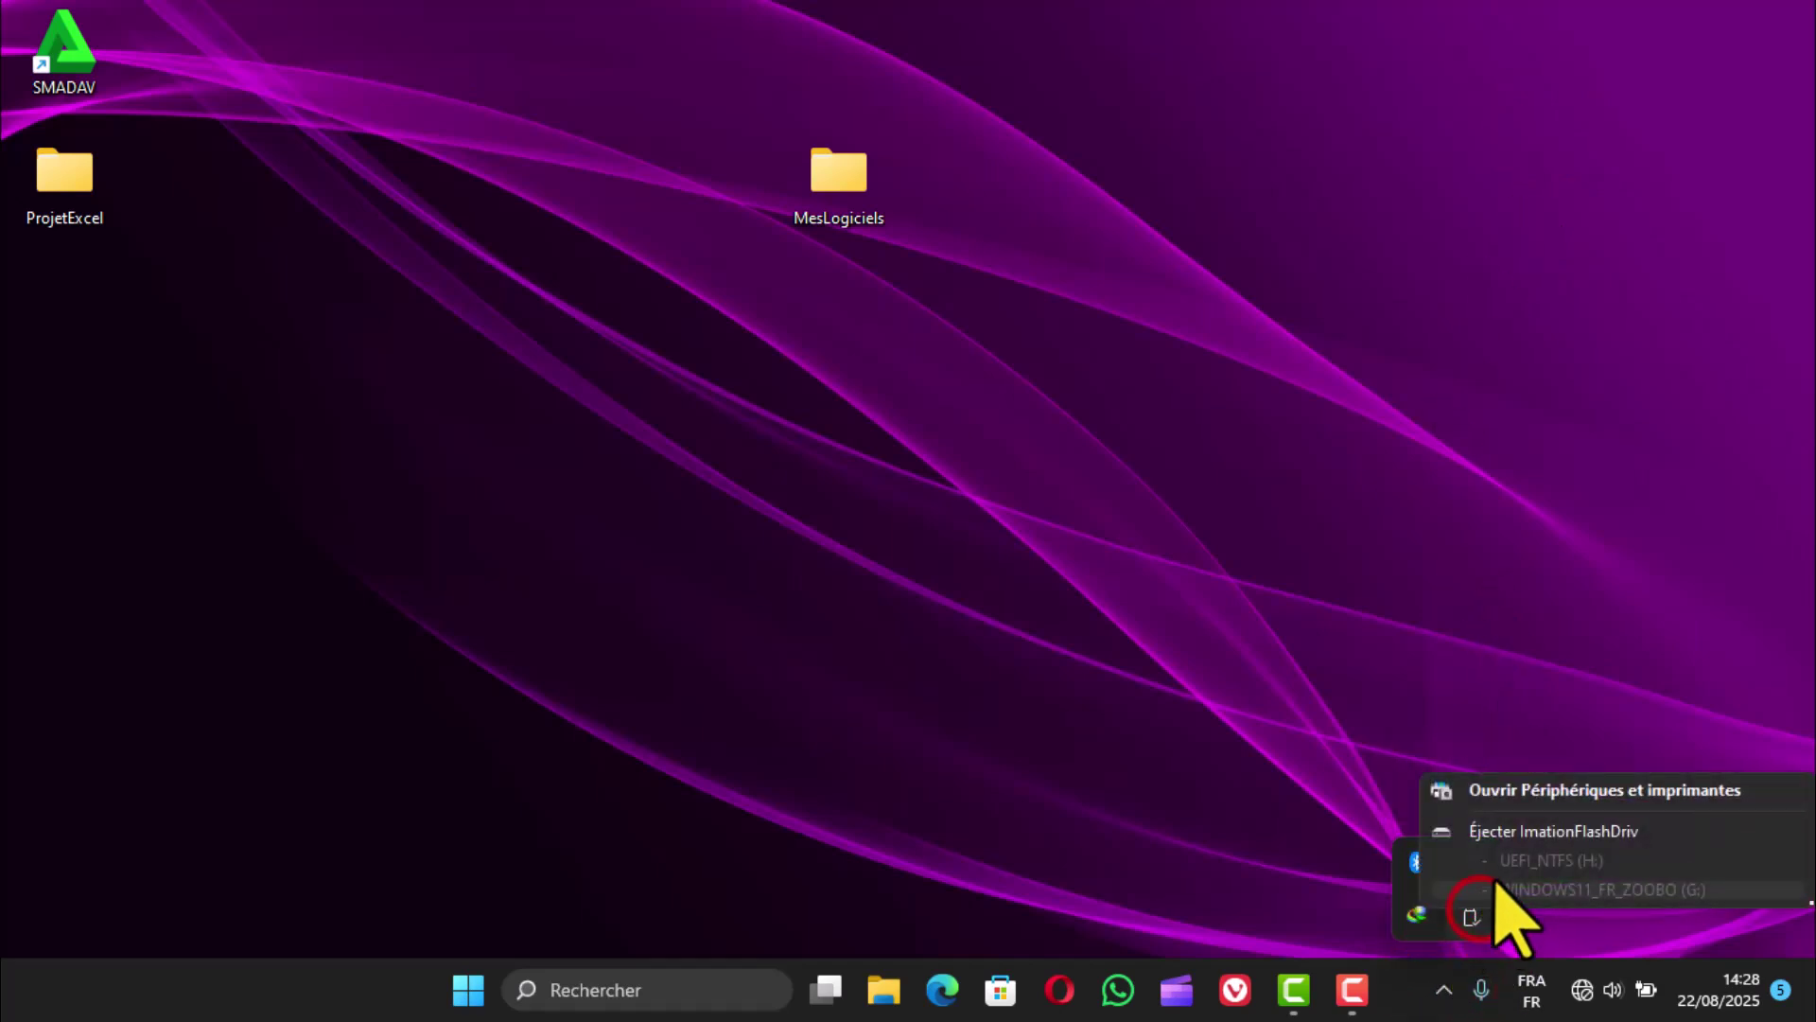
left_click(1514, 838)
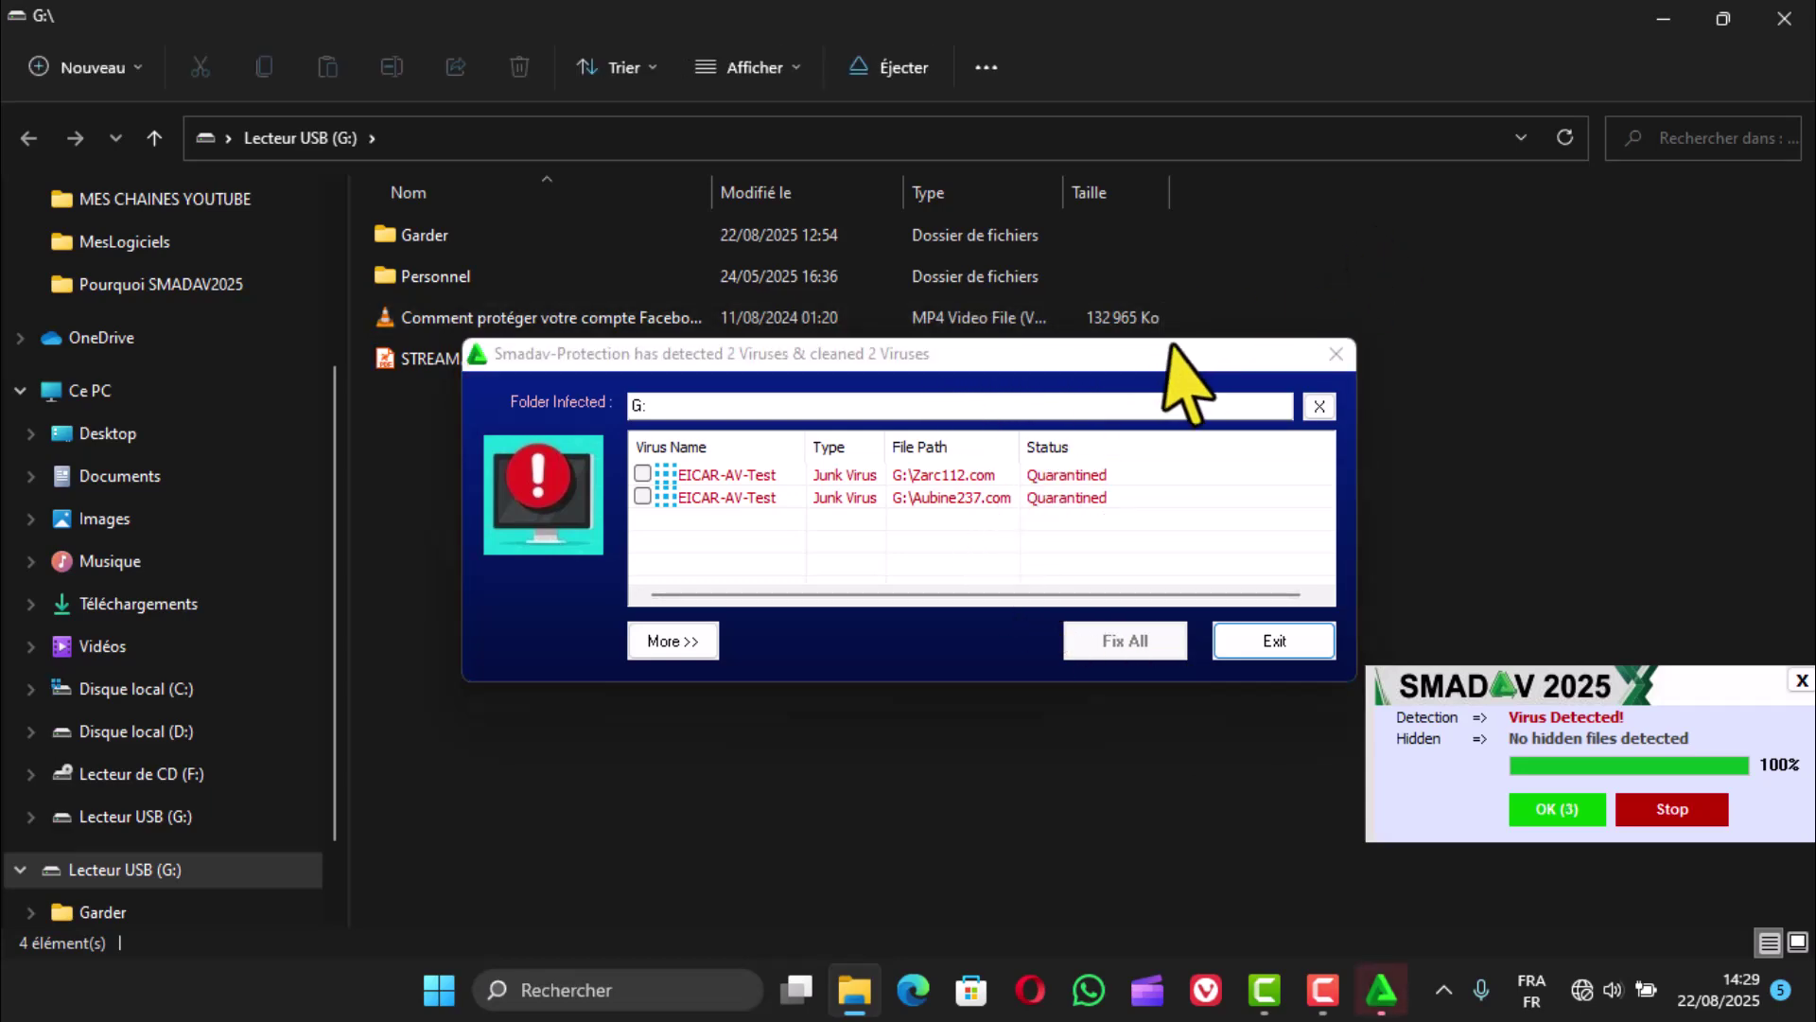
Step: Close the USB drive G: folder window and move the Smadav-Protection alert higher on the desktop
left_click(1778, 23)
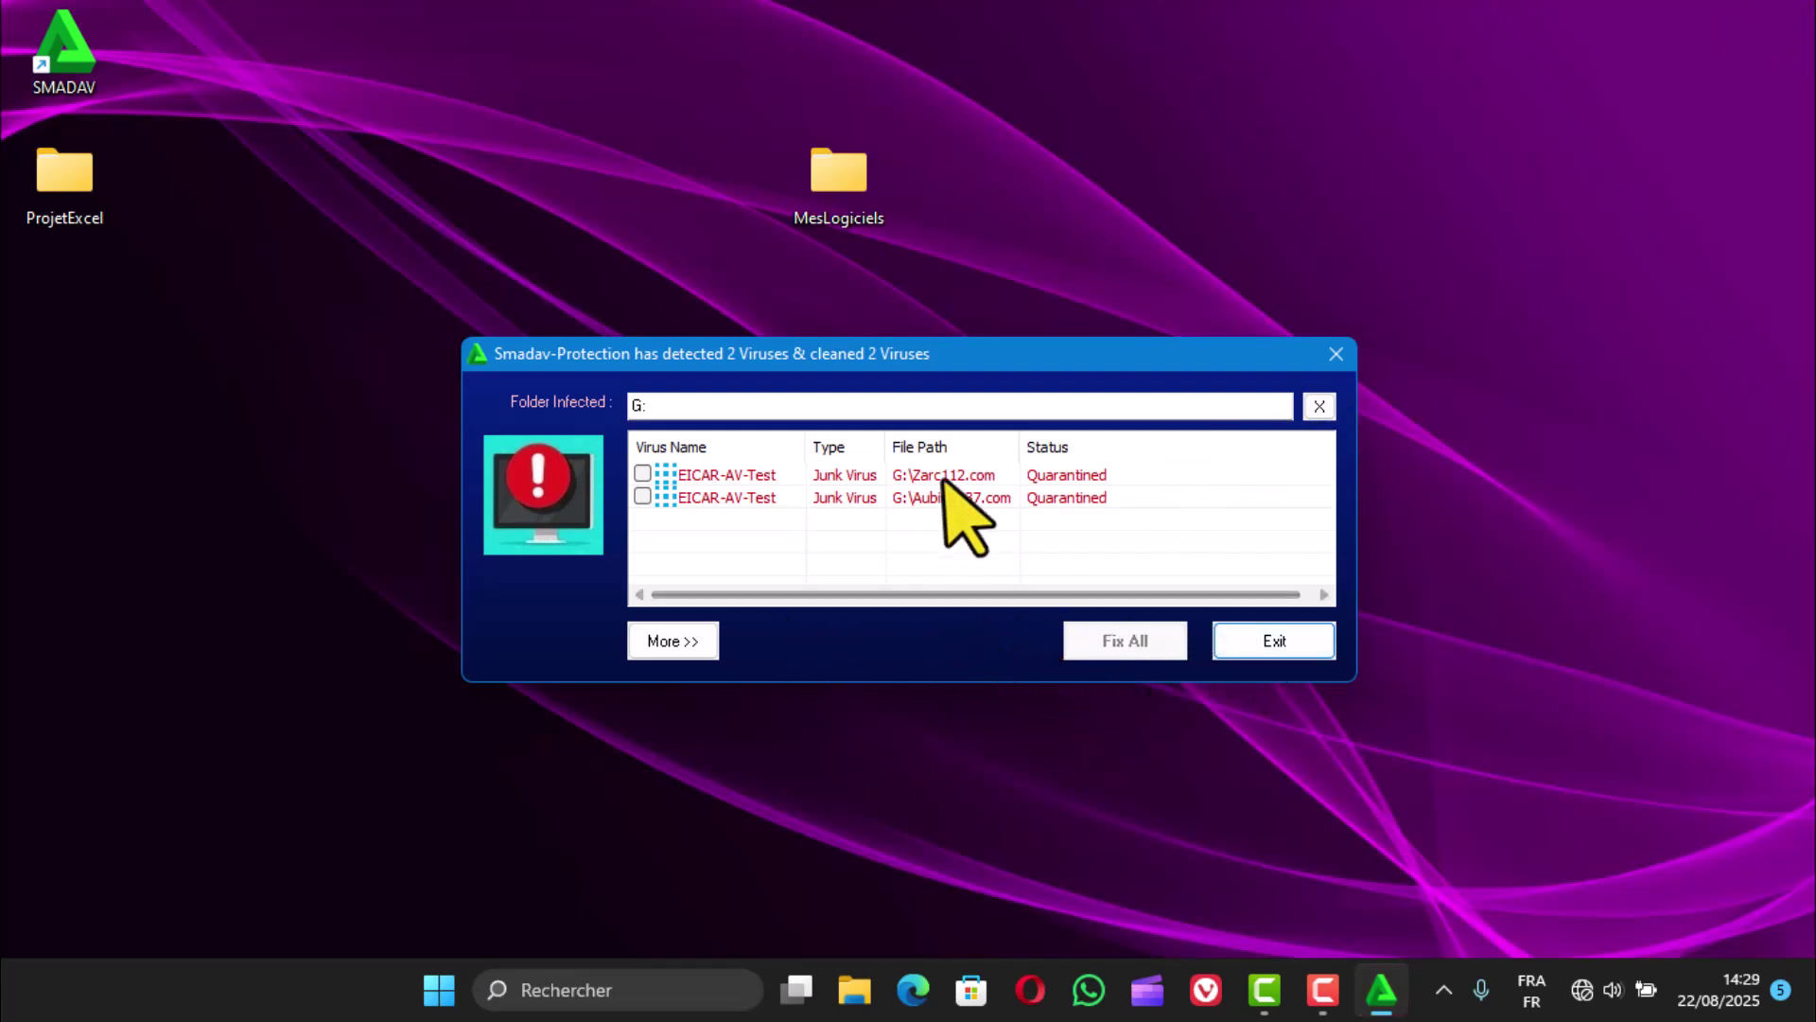
left_click_drag(949, 357, 1034, 278)
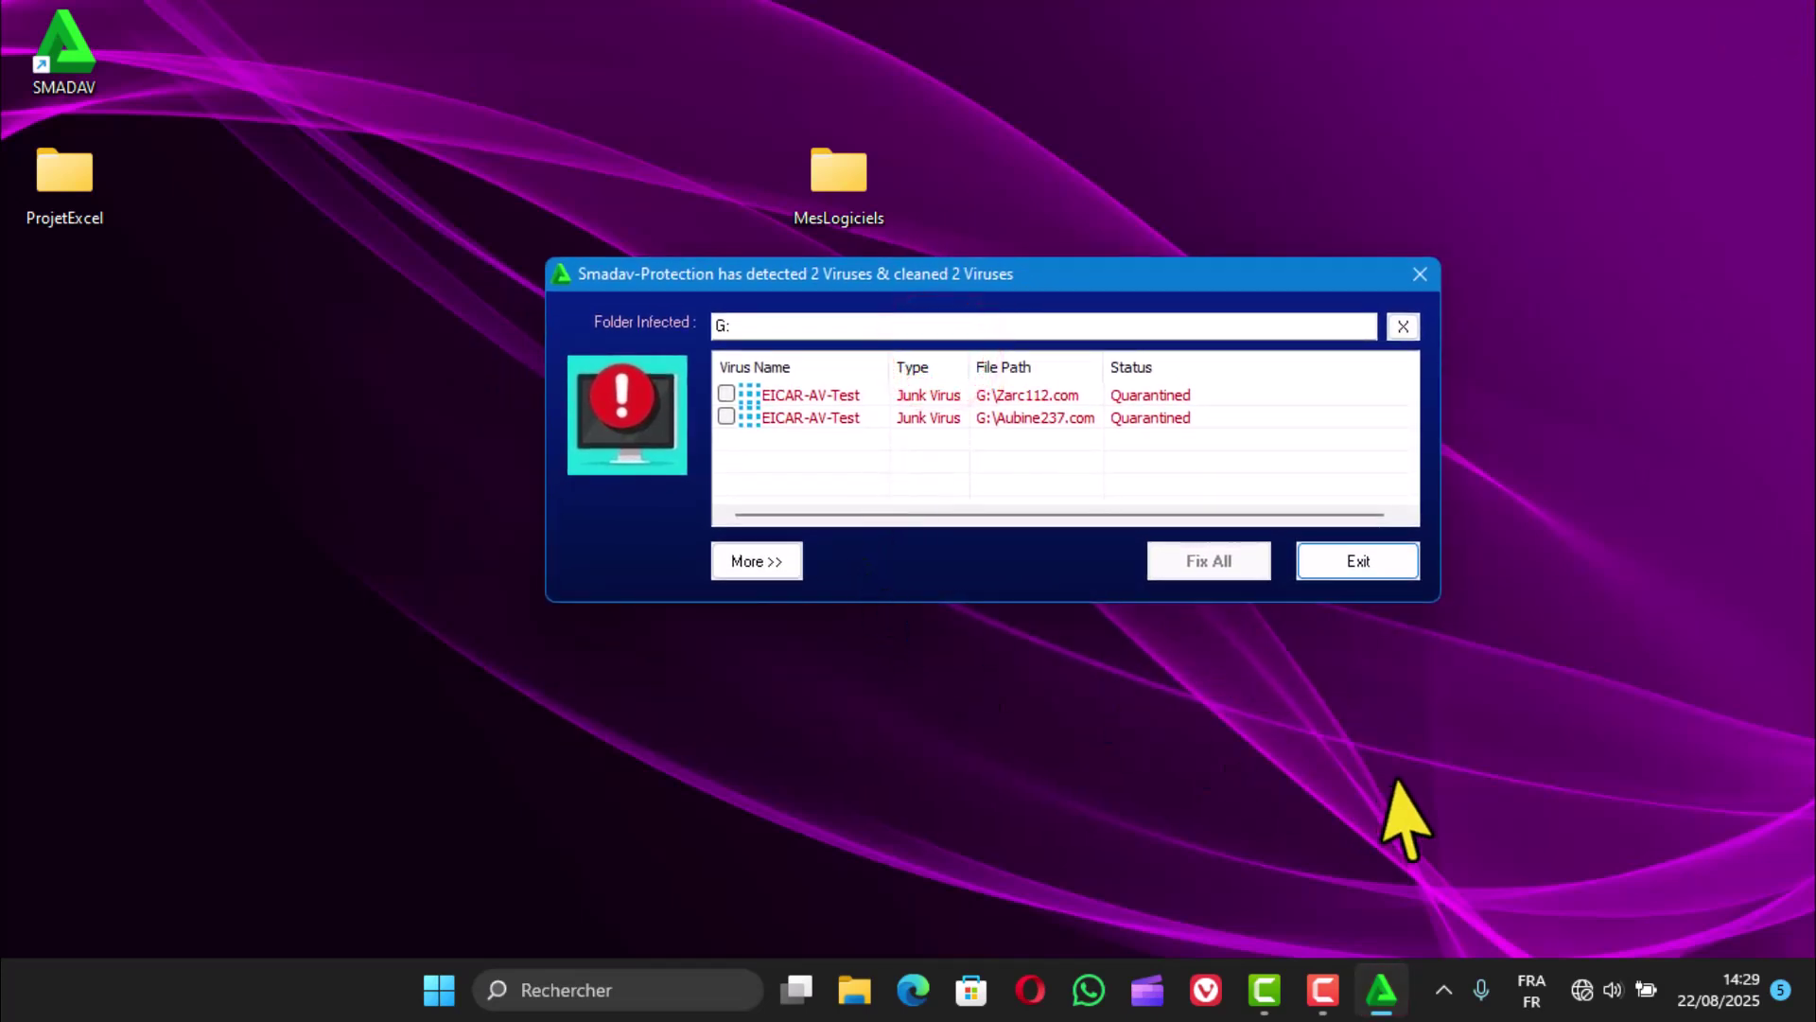
left_click(1371, 991)
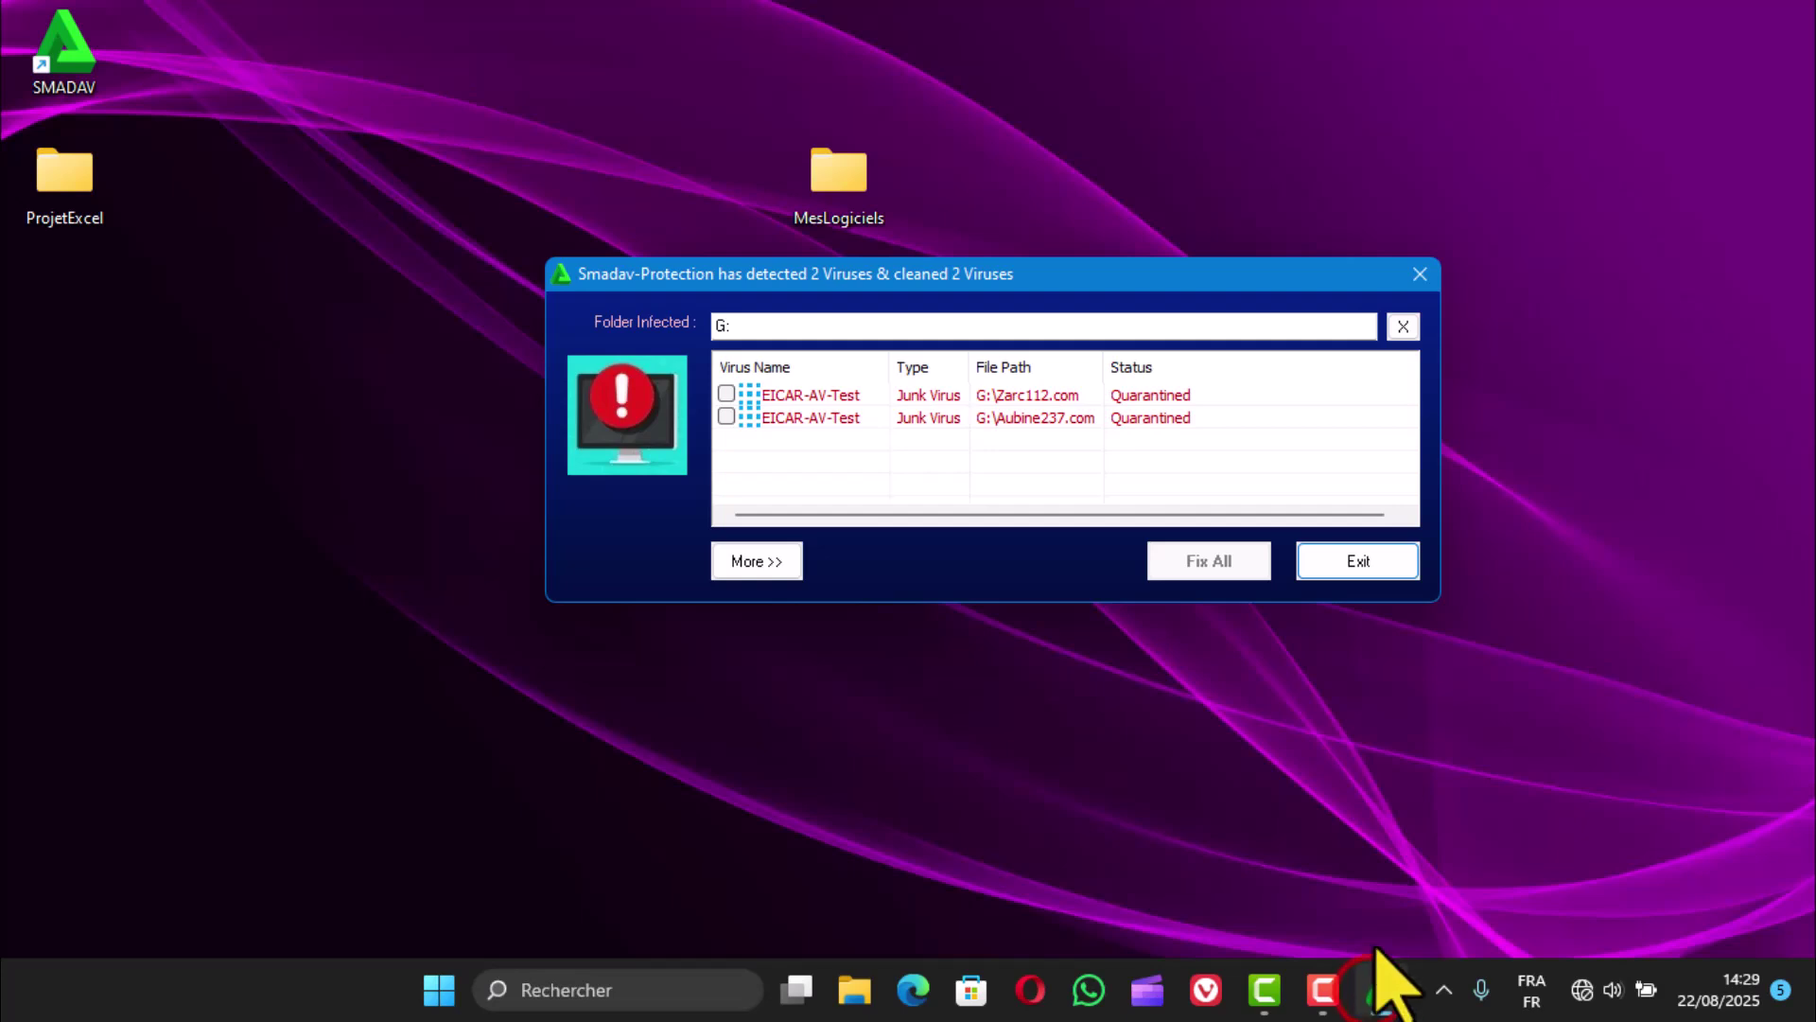
Step: Exit the alert, accept the recommended deep scan of flash disk G: and show its details in the full Smadav window
left_click(1354, 568)
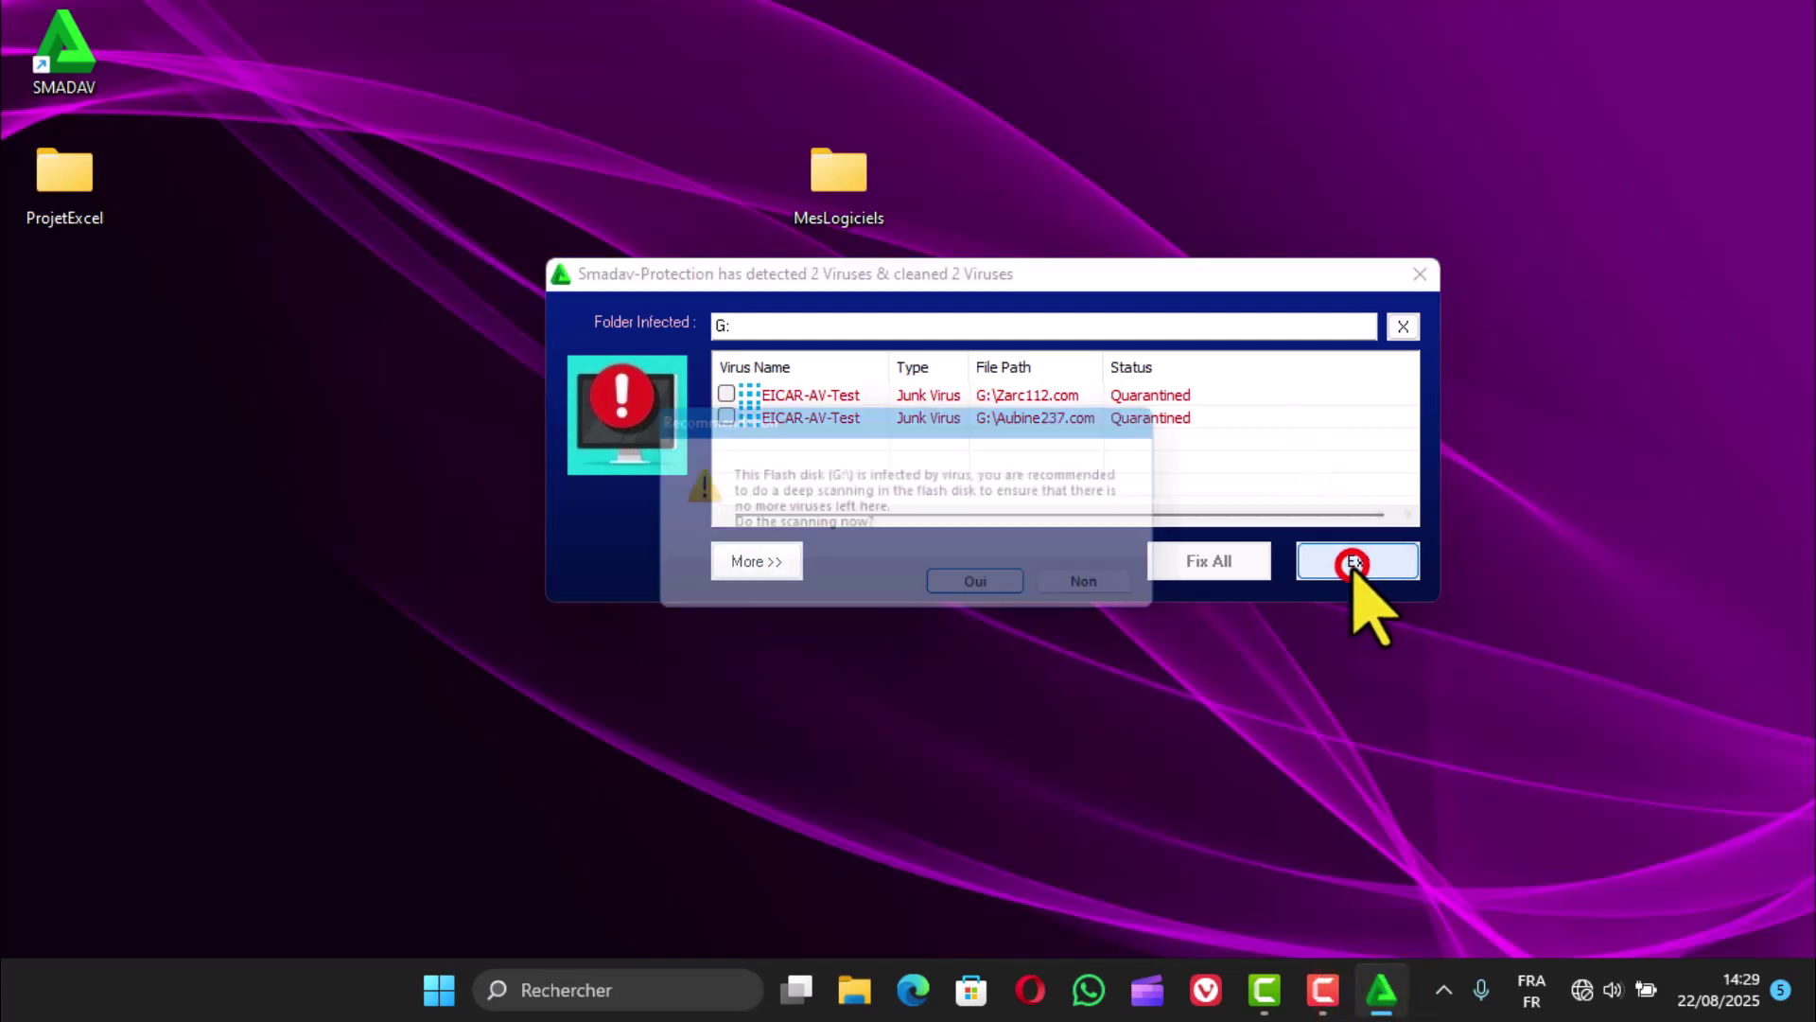
left_click(998, 594)
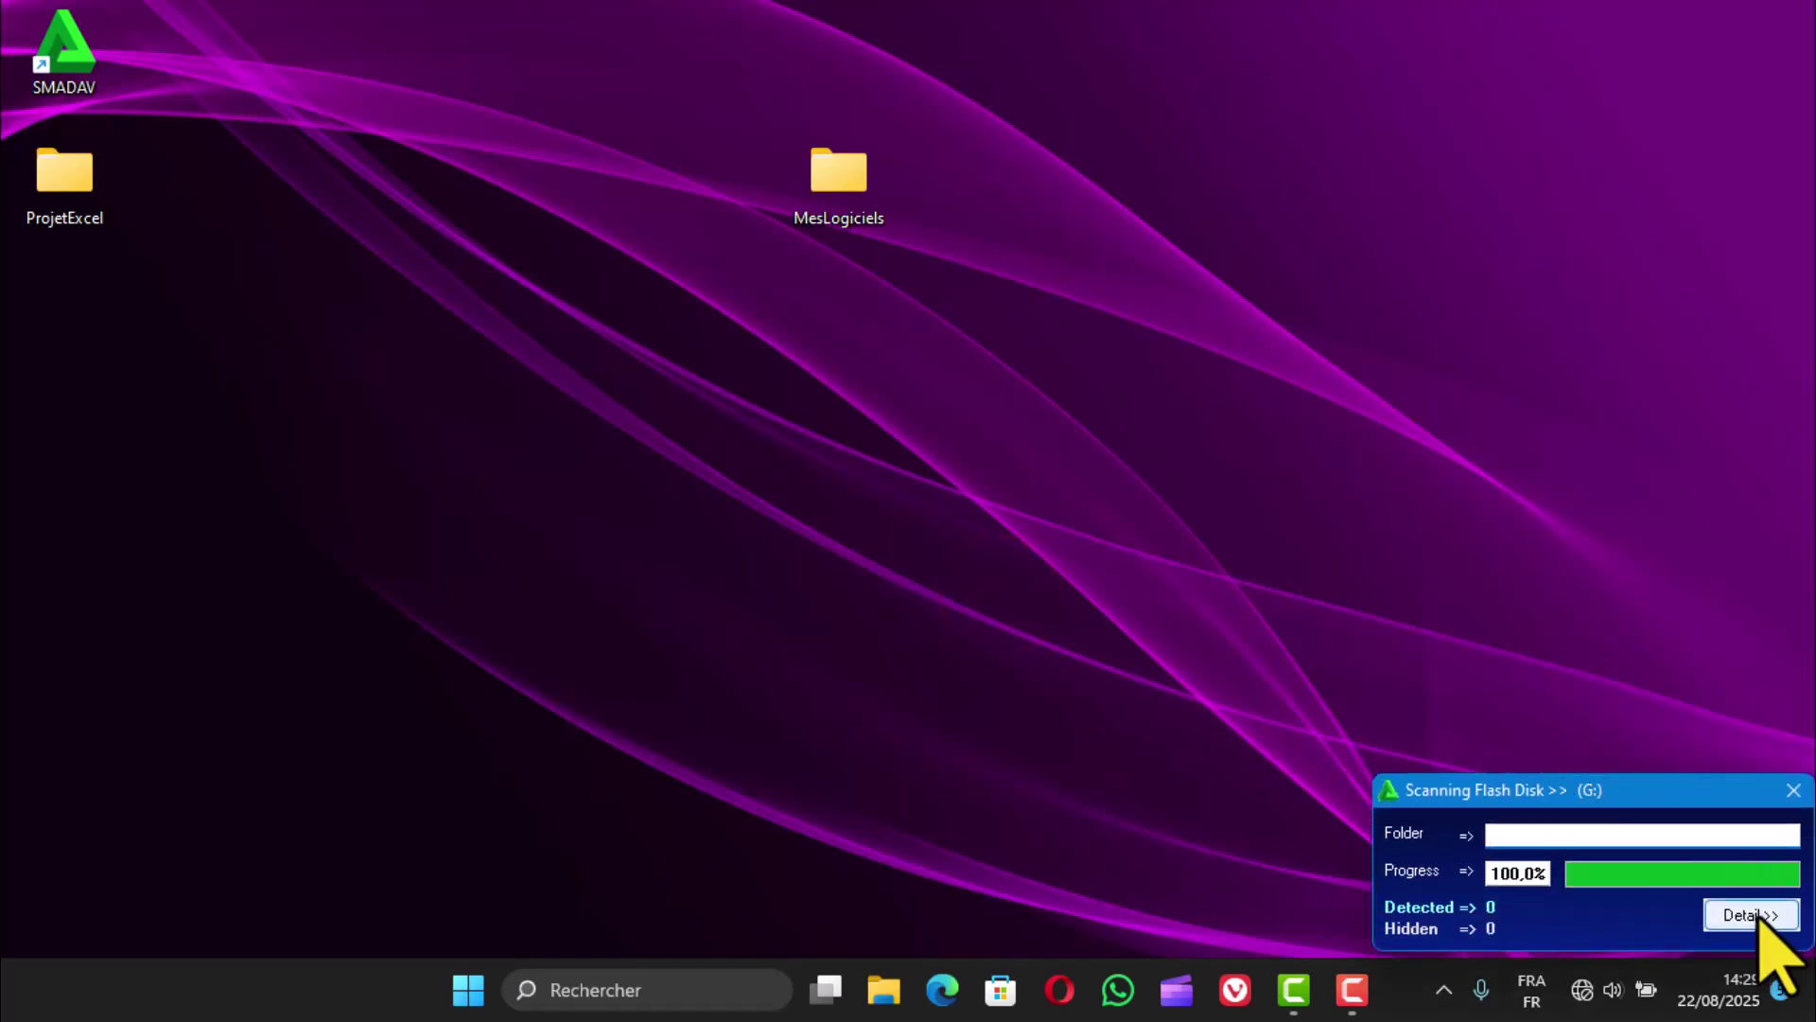
left_click(1751, 914)
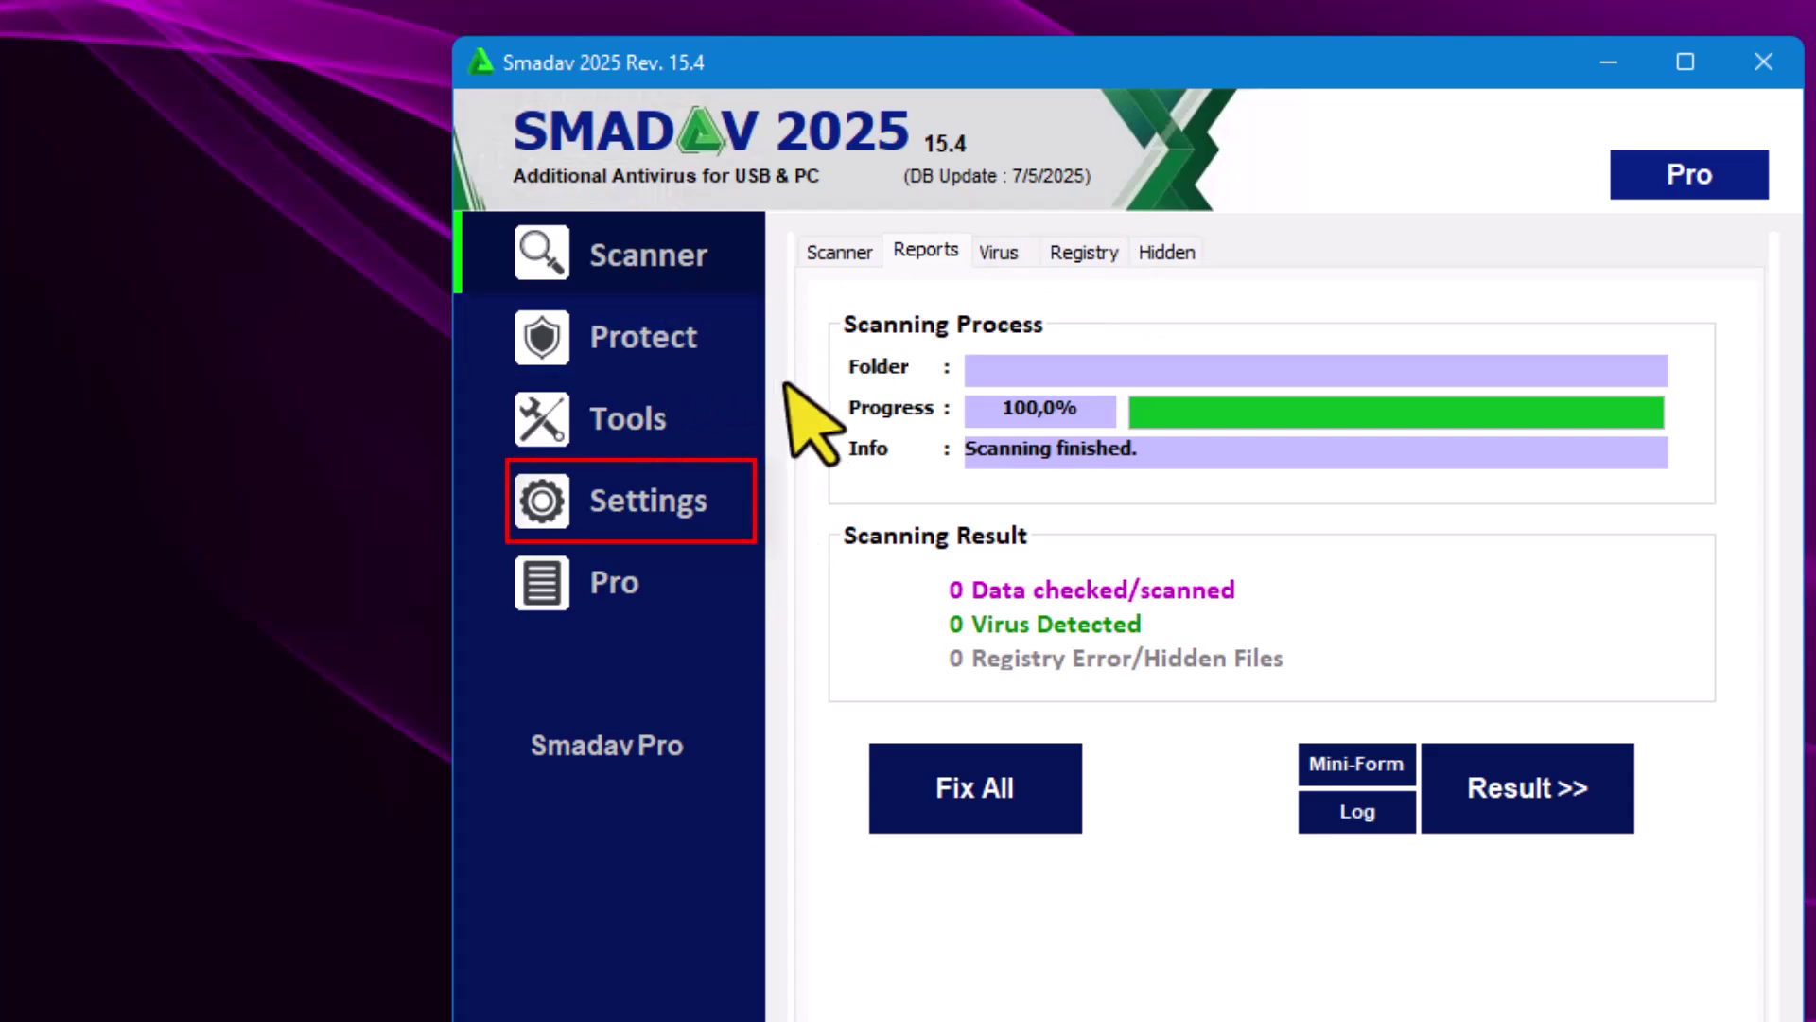
Step: Open the Quarantine list in the Smadav settings and look over the quarantined files and their origin paths
left_click(683, 511)
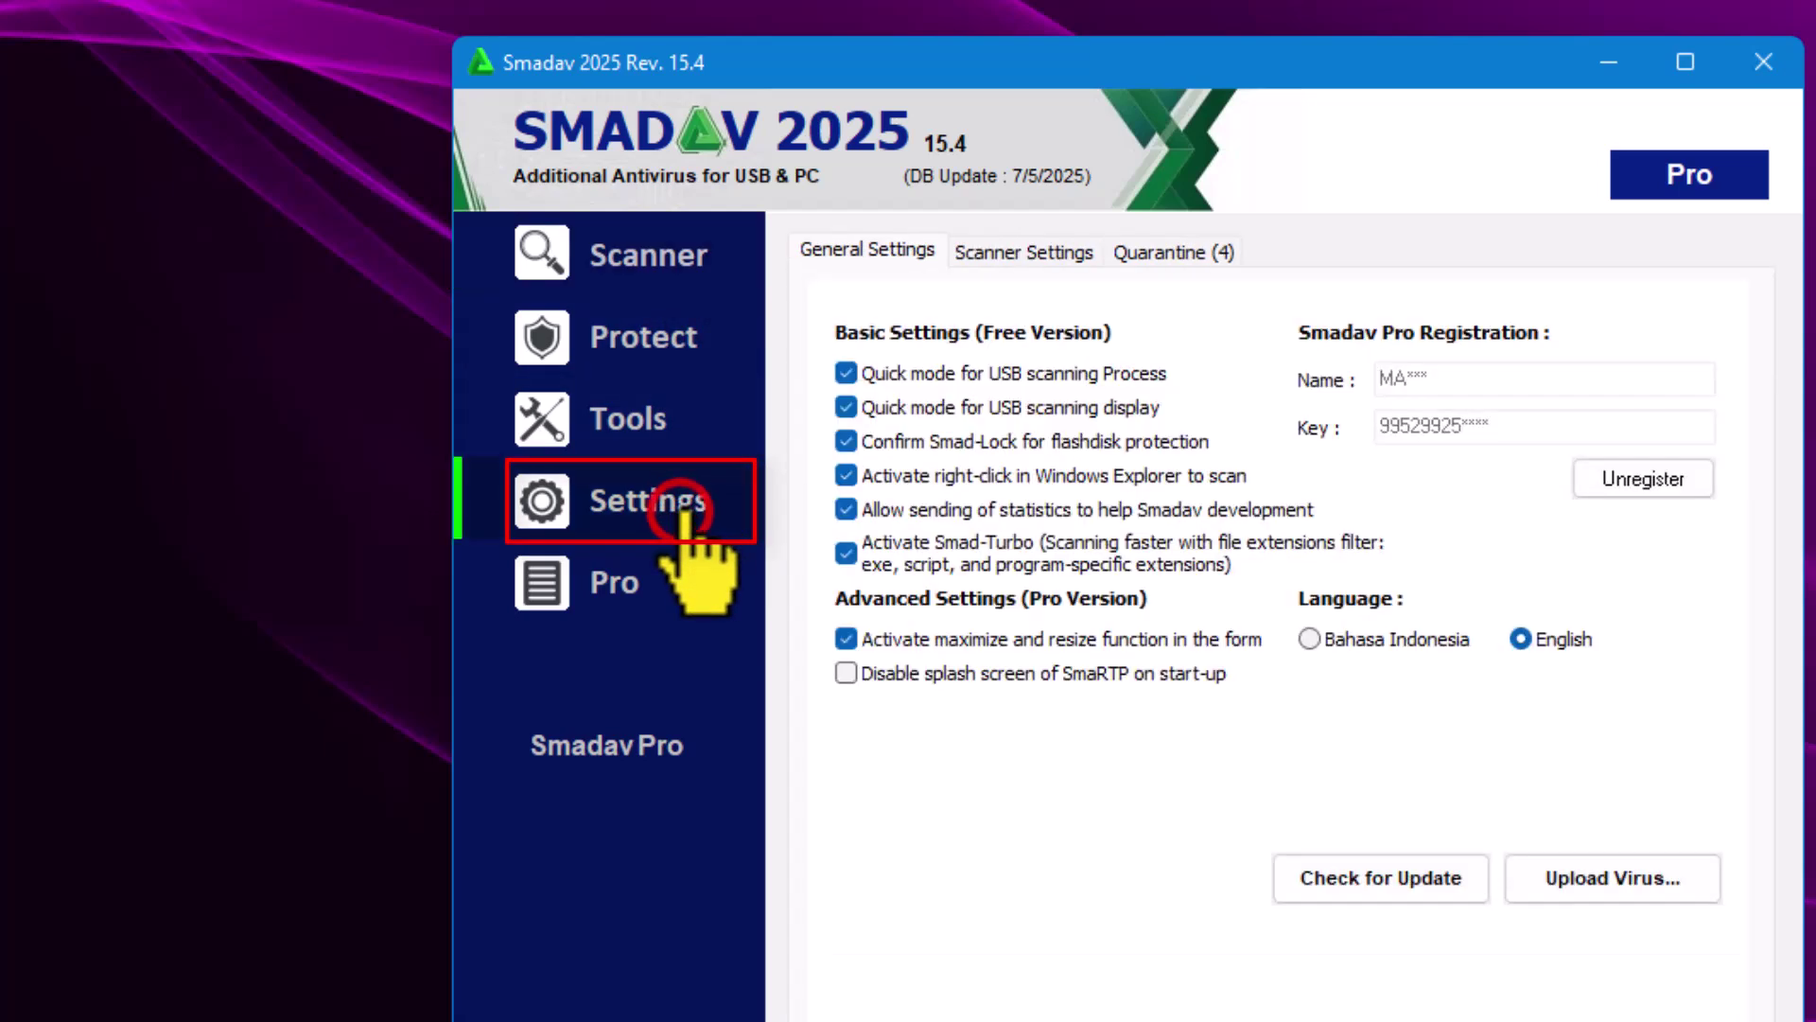
left_click(1162, 254)
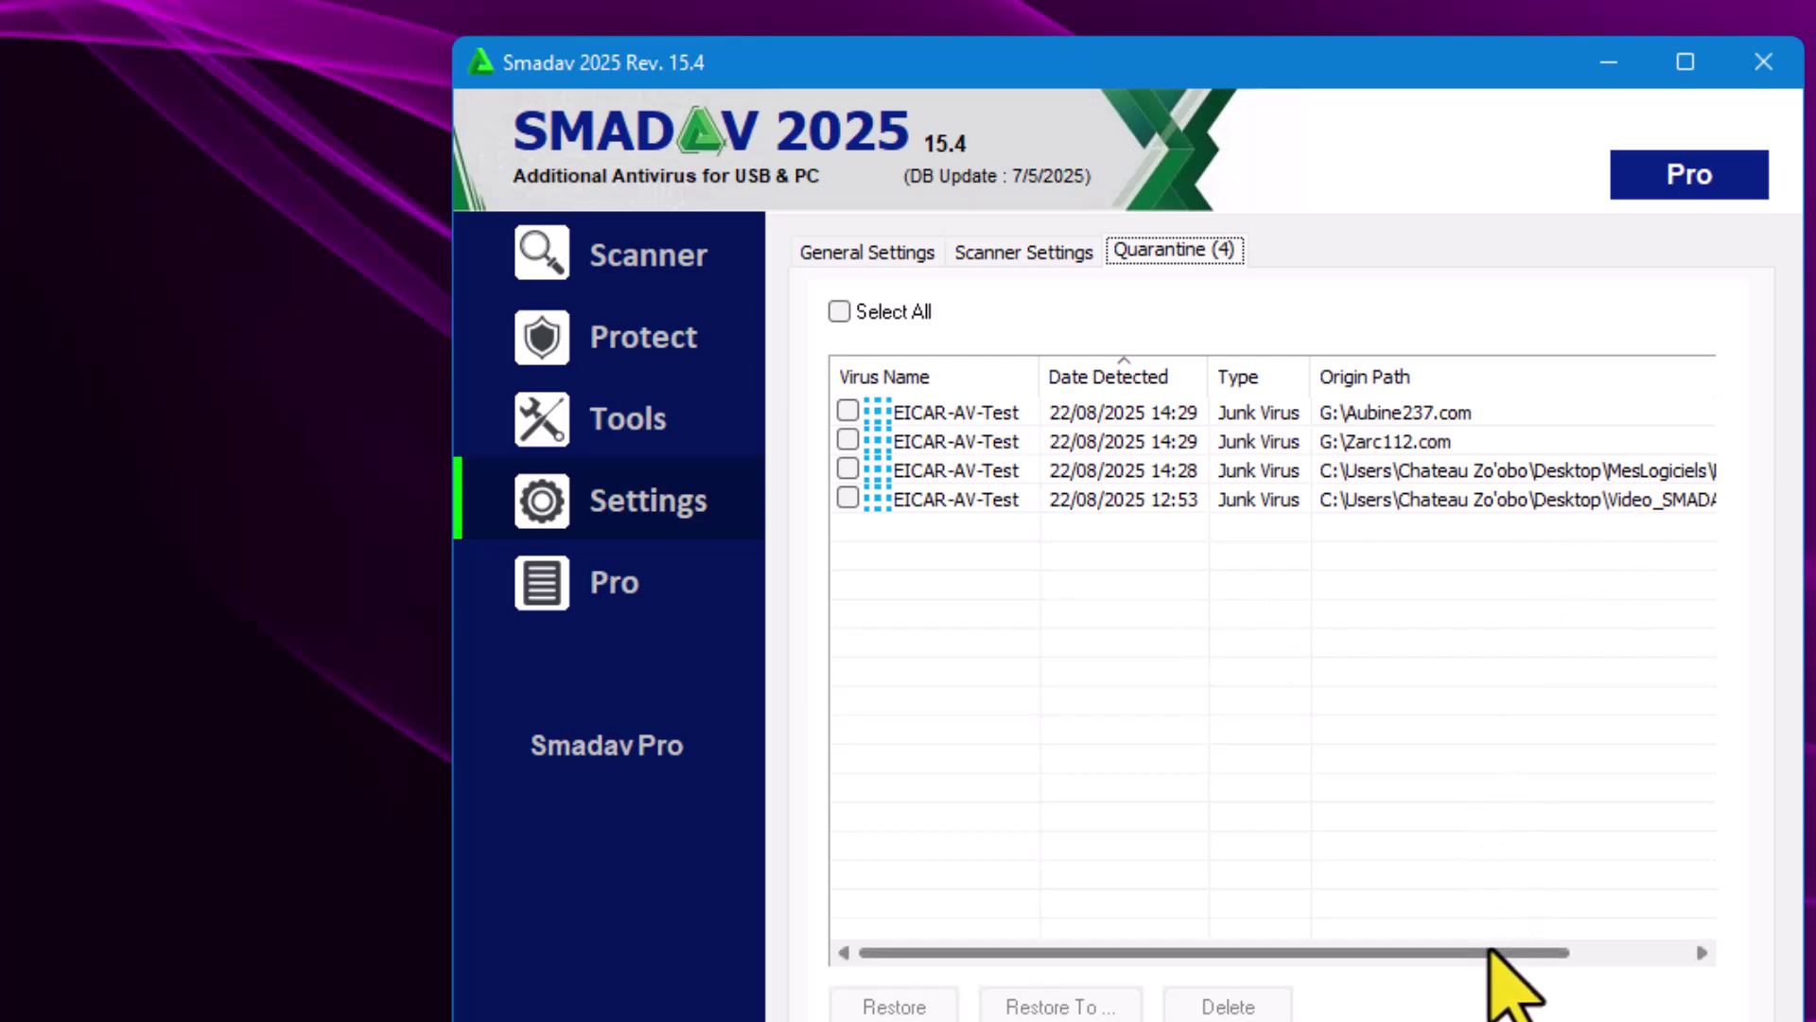
left_click_drag(1496, 952, 1387, 953)
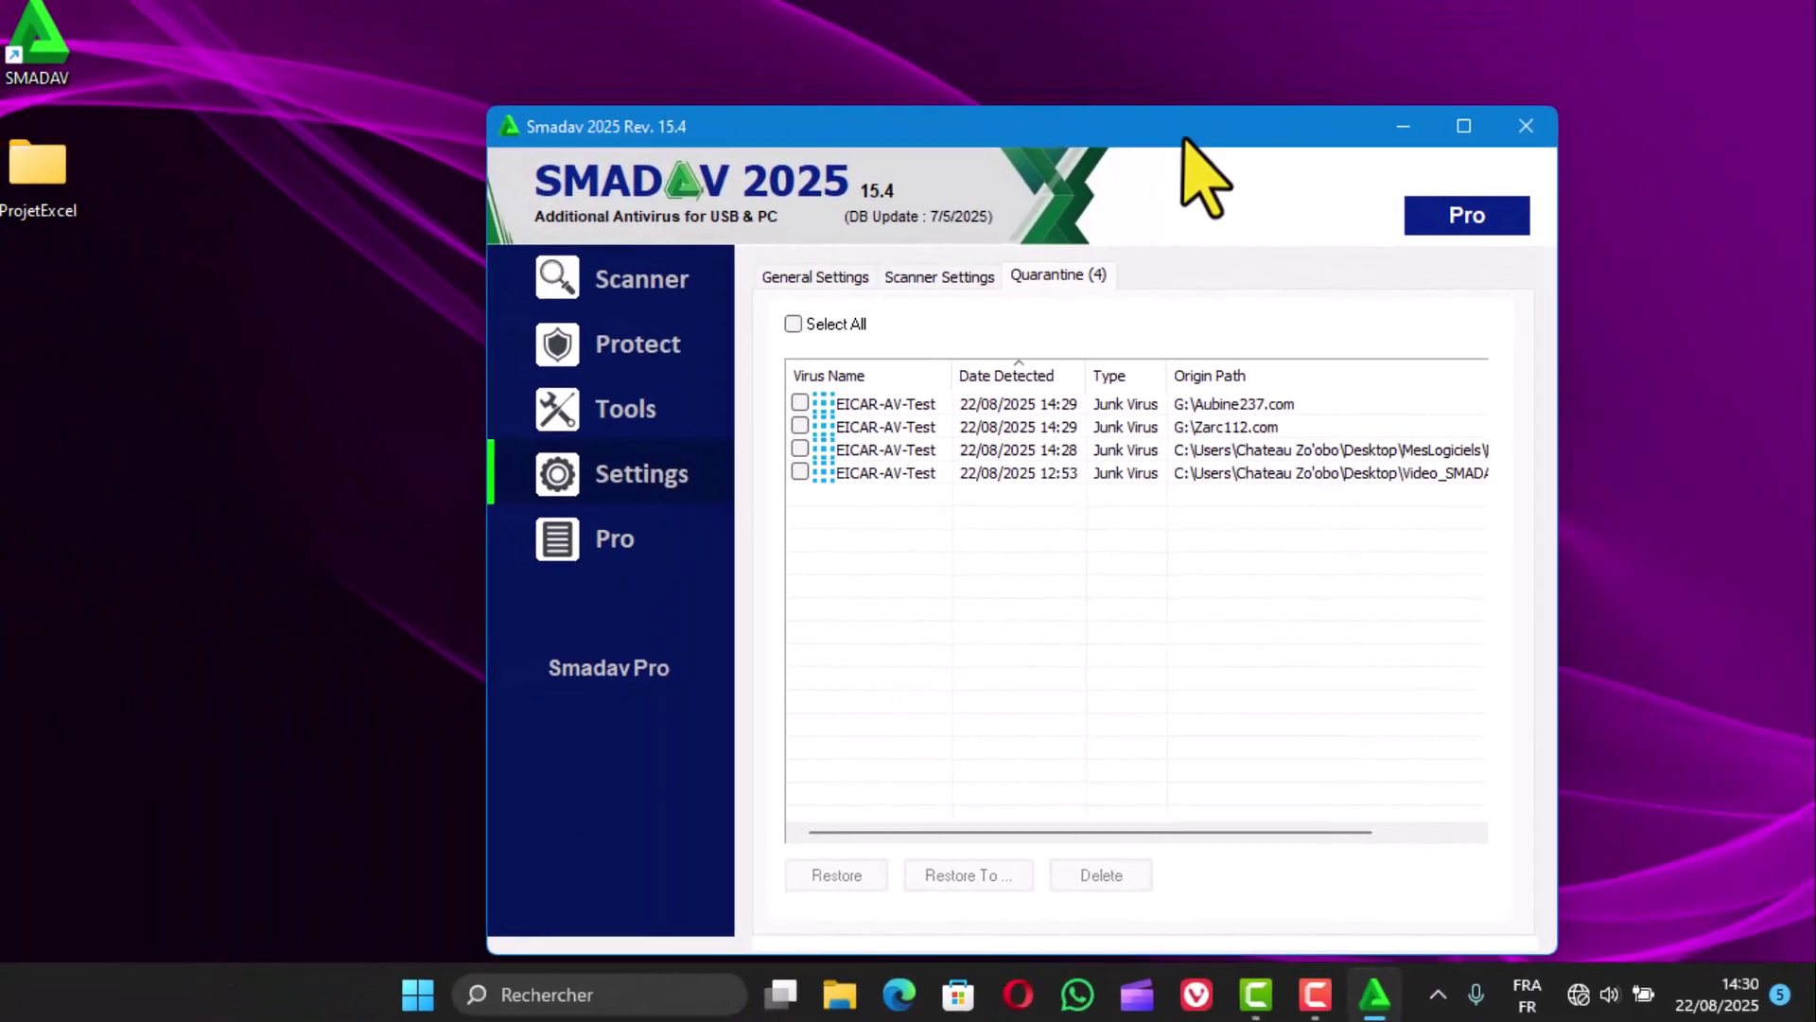
Step: Open the MesLogiciels folder and arrange its window side by side with Smadav's Quarantine list
left_click_drag(1194, 144, 1182, 378)
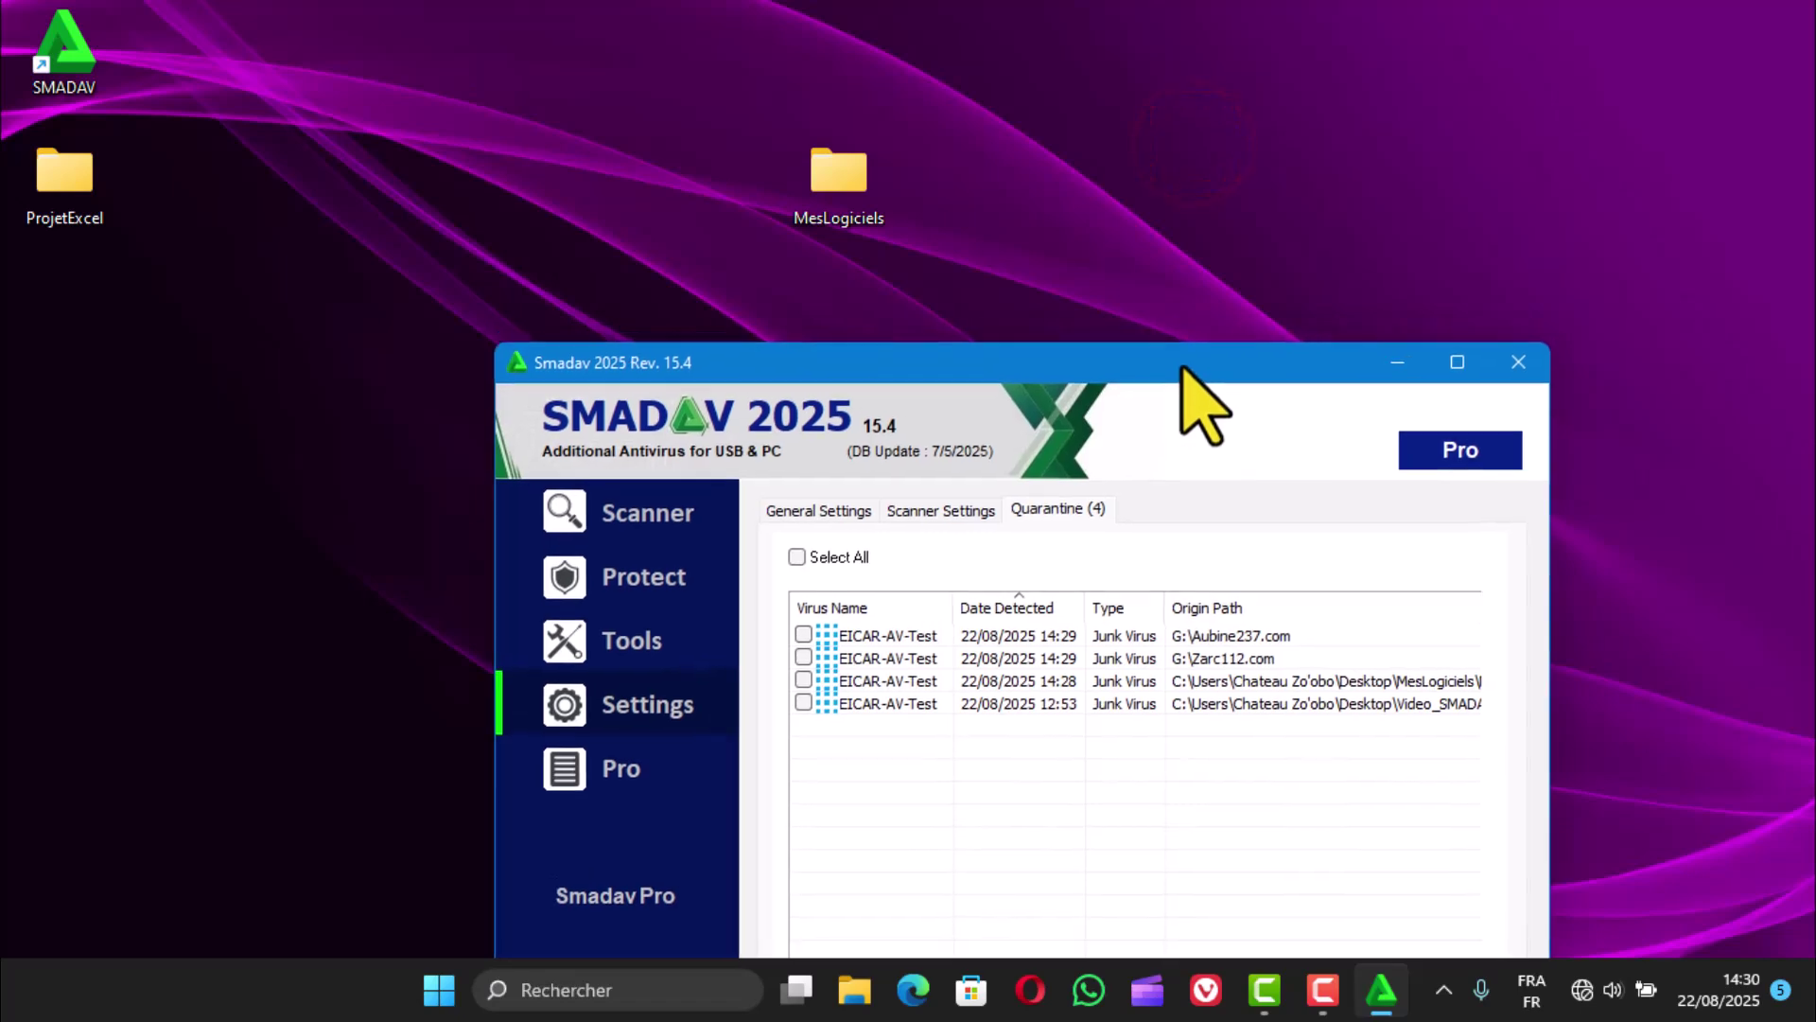
left_click(856, 175)
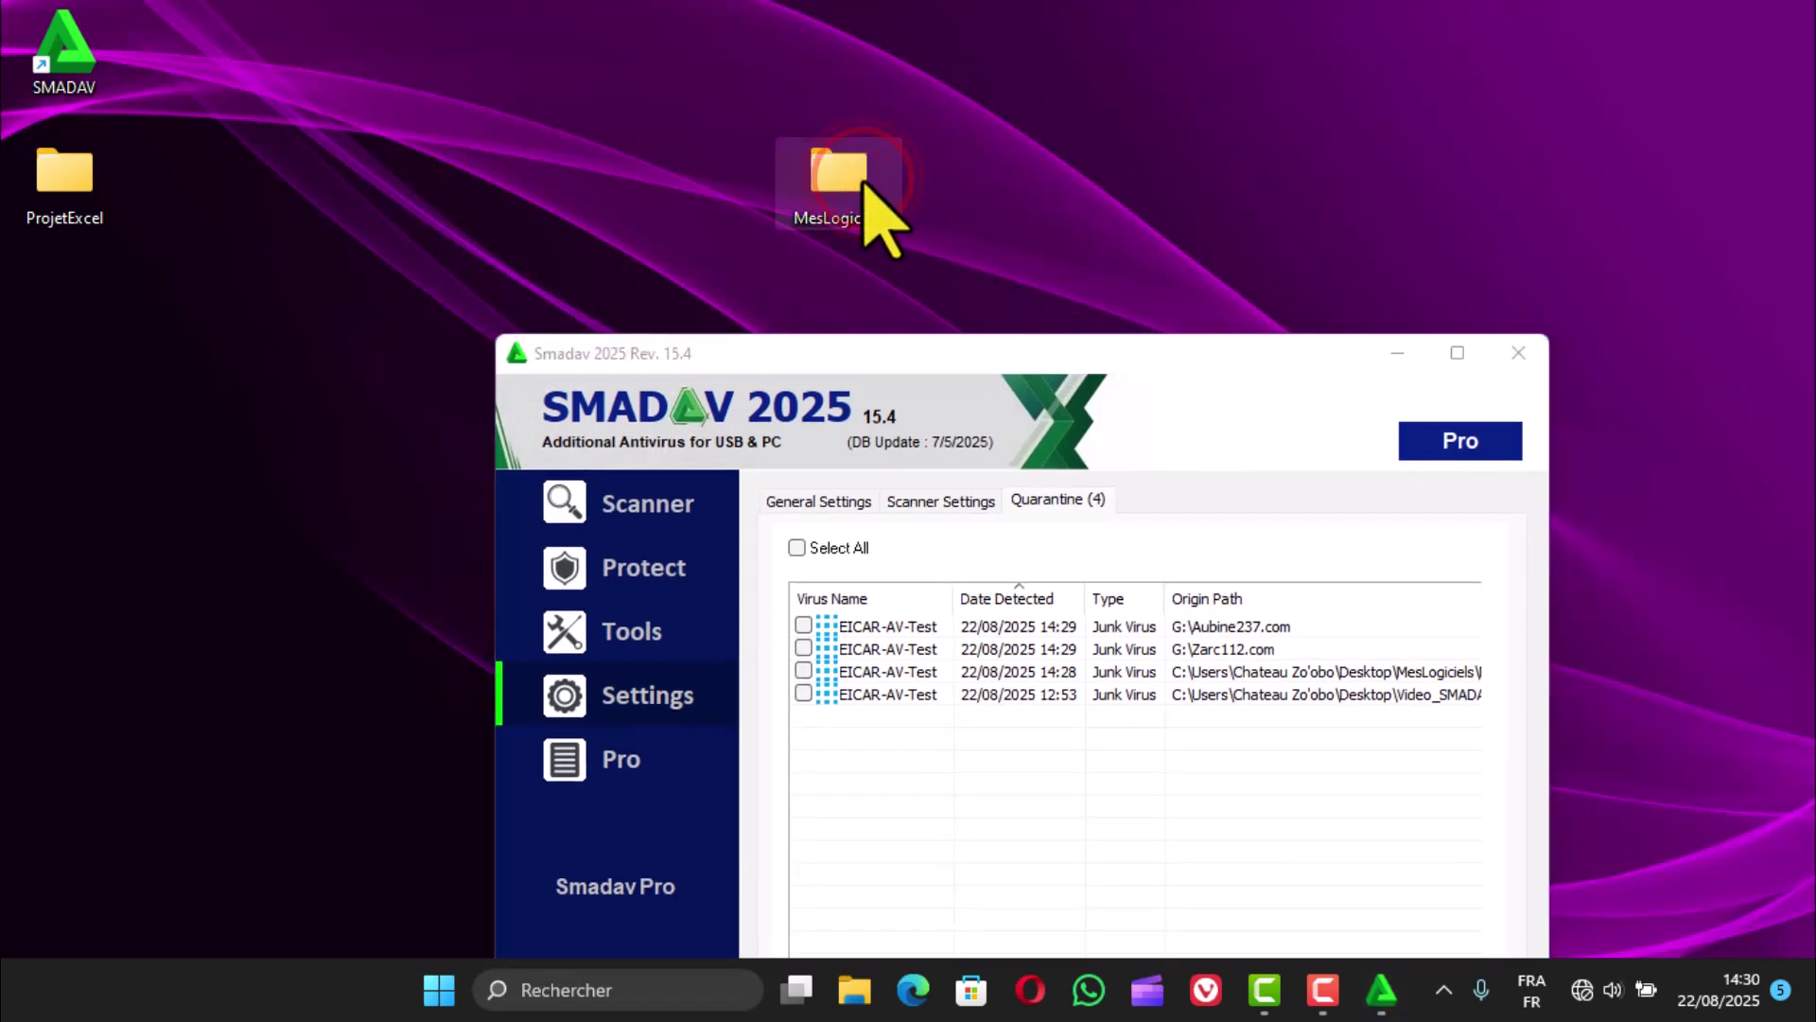
double_click(856, 179)
left_click(942, 408)
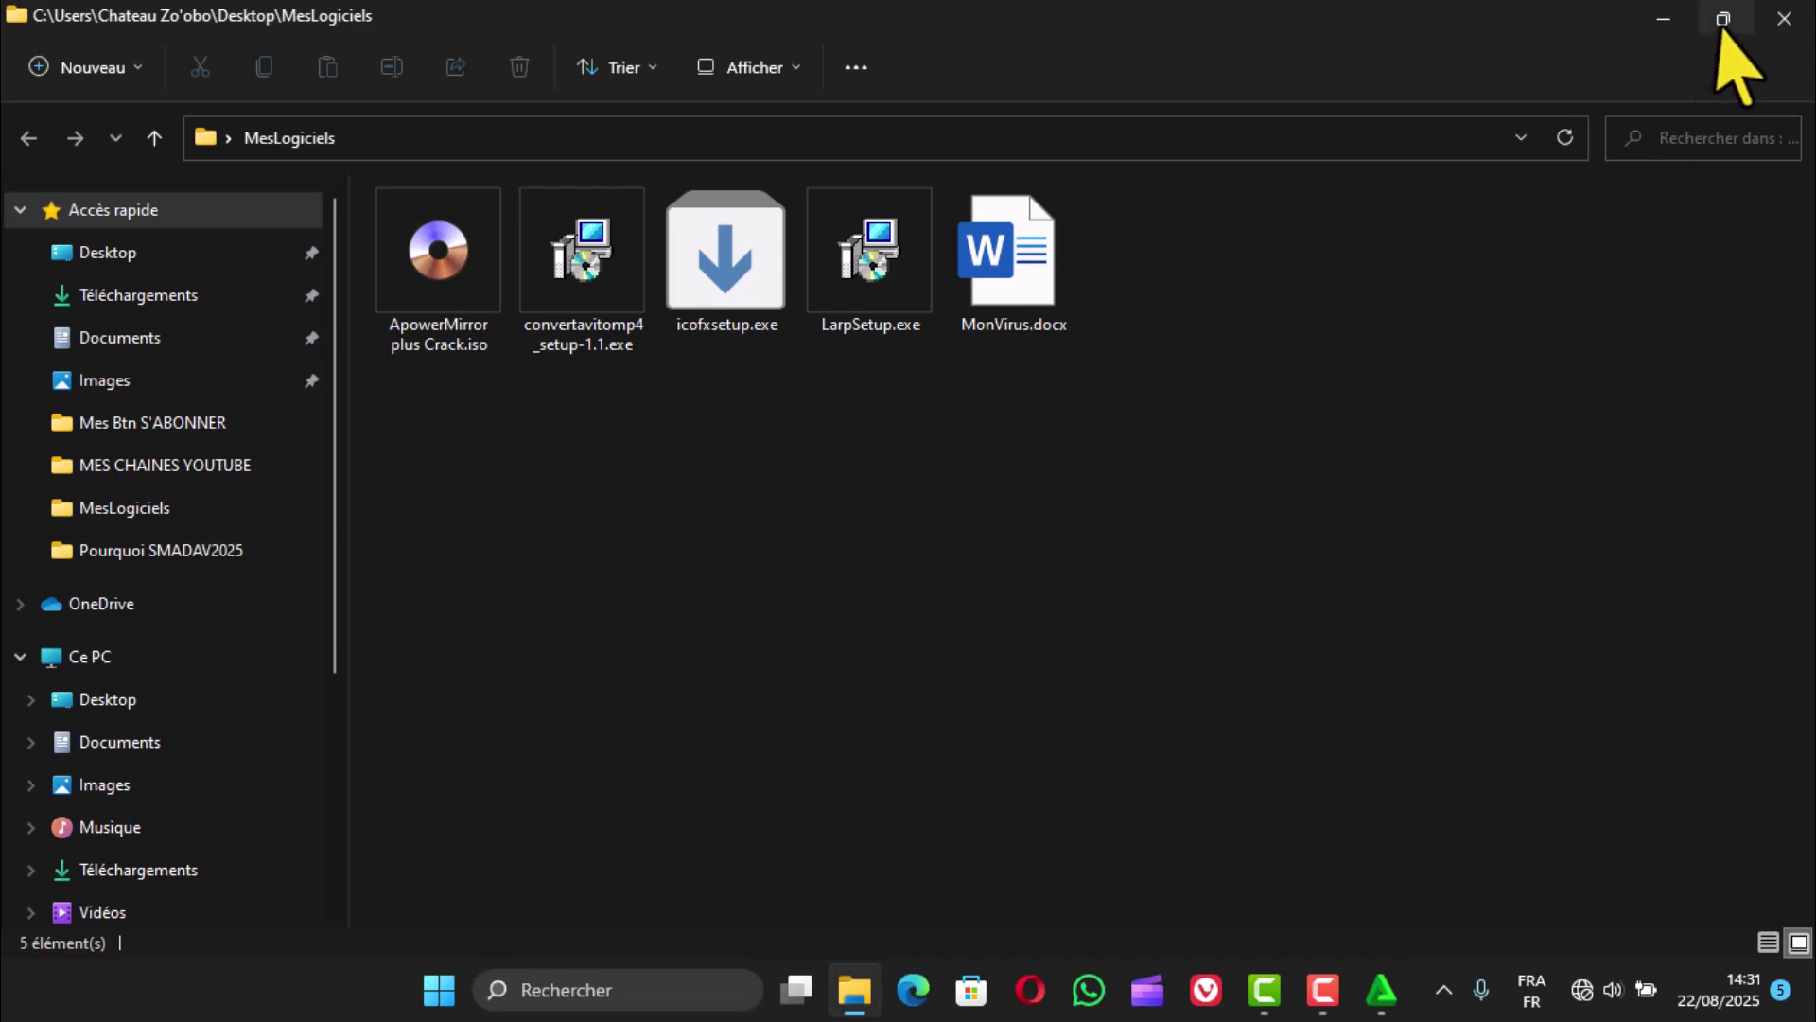
mouse_move(1723, 28)
left_click(1561, 104)
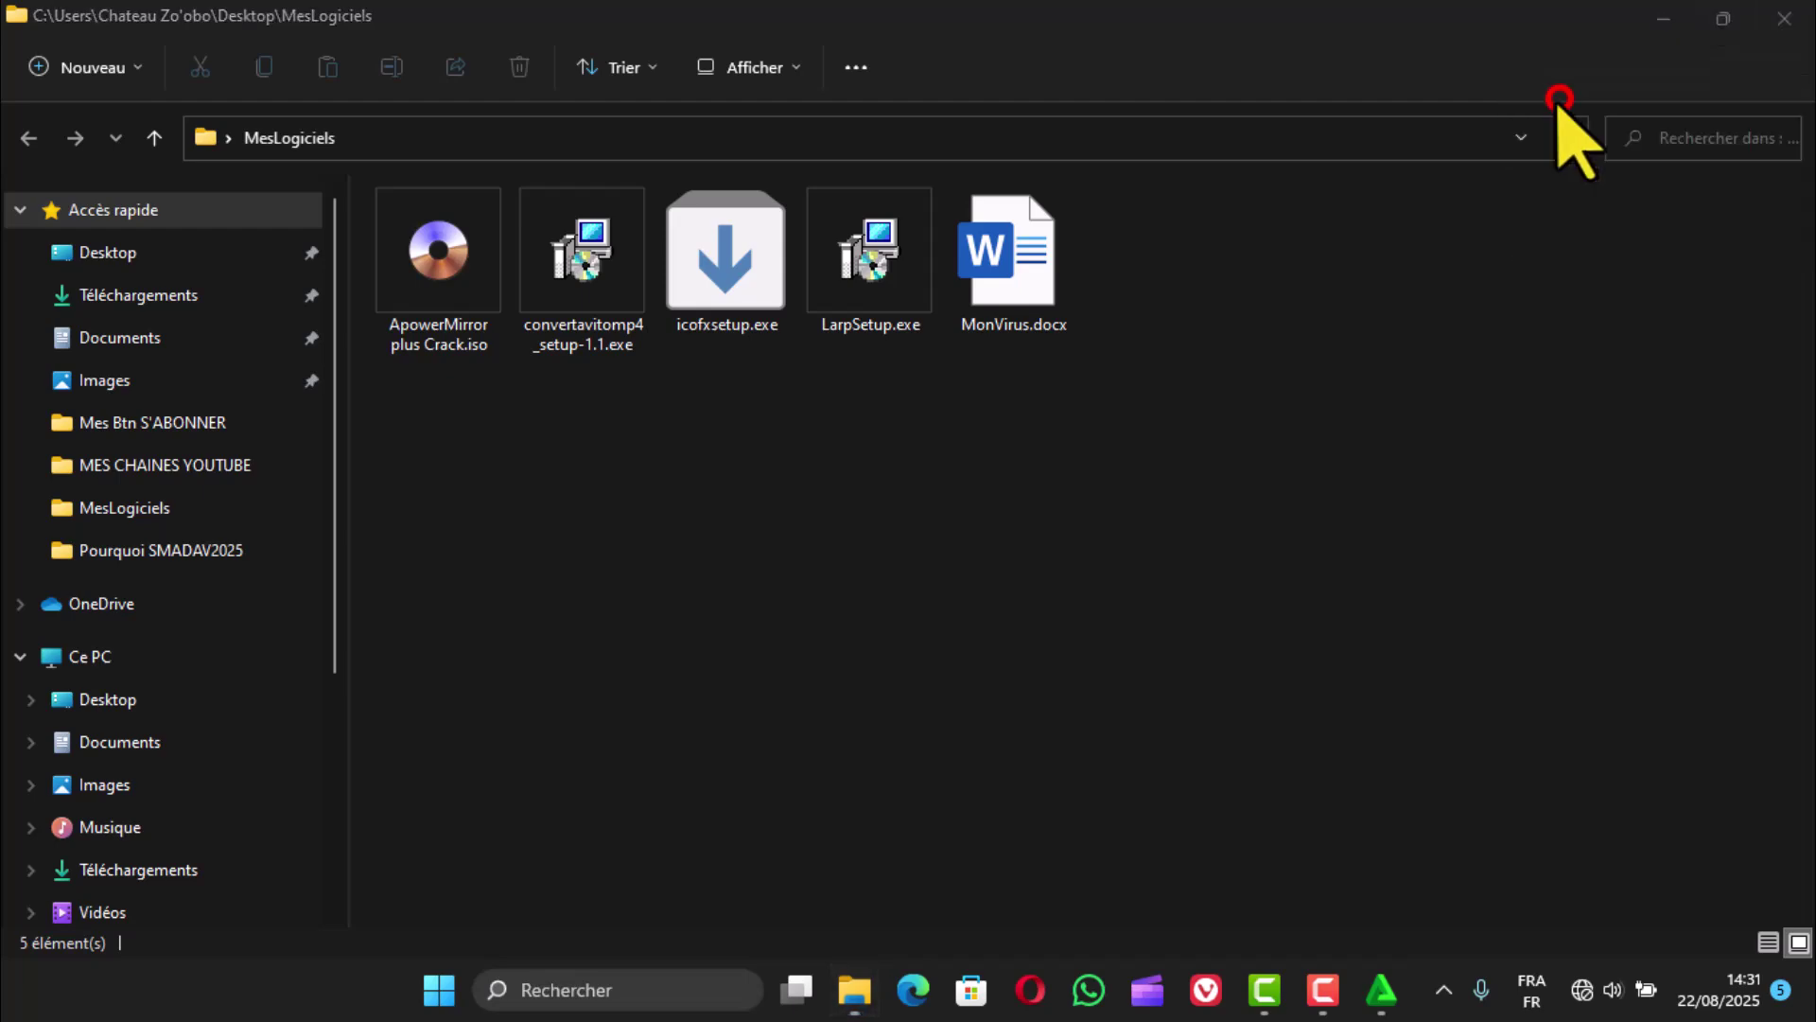
left_click(1410, 359)
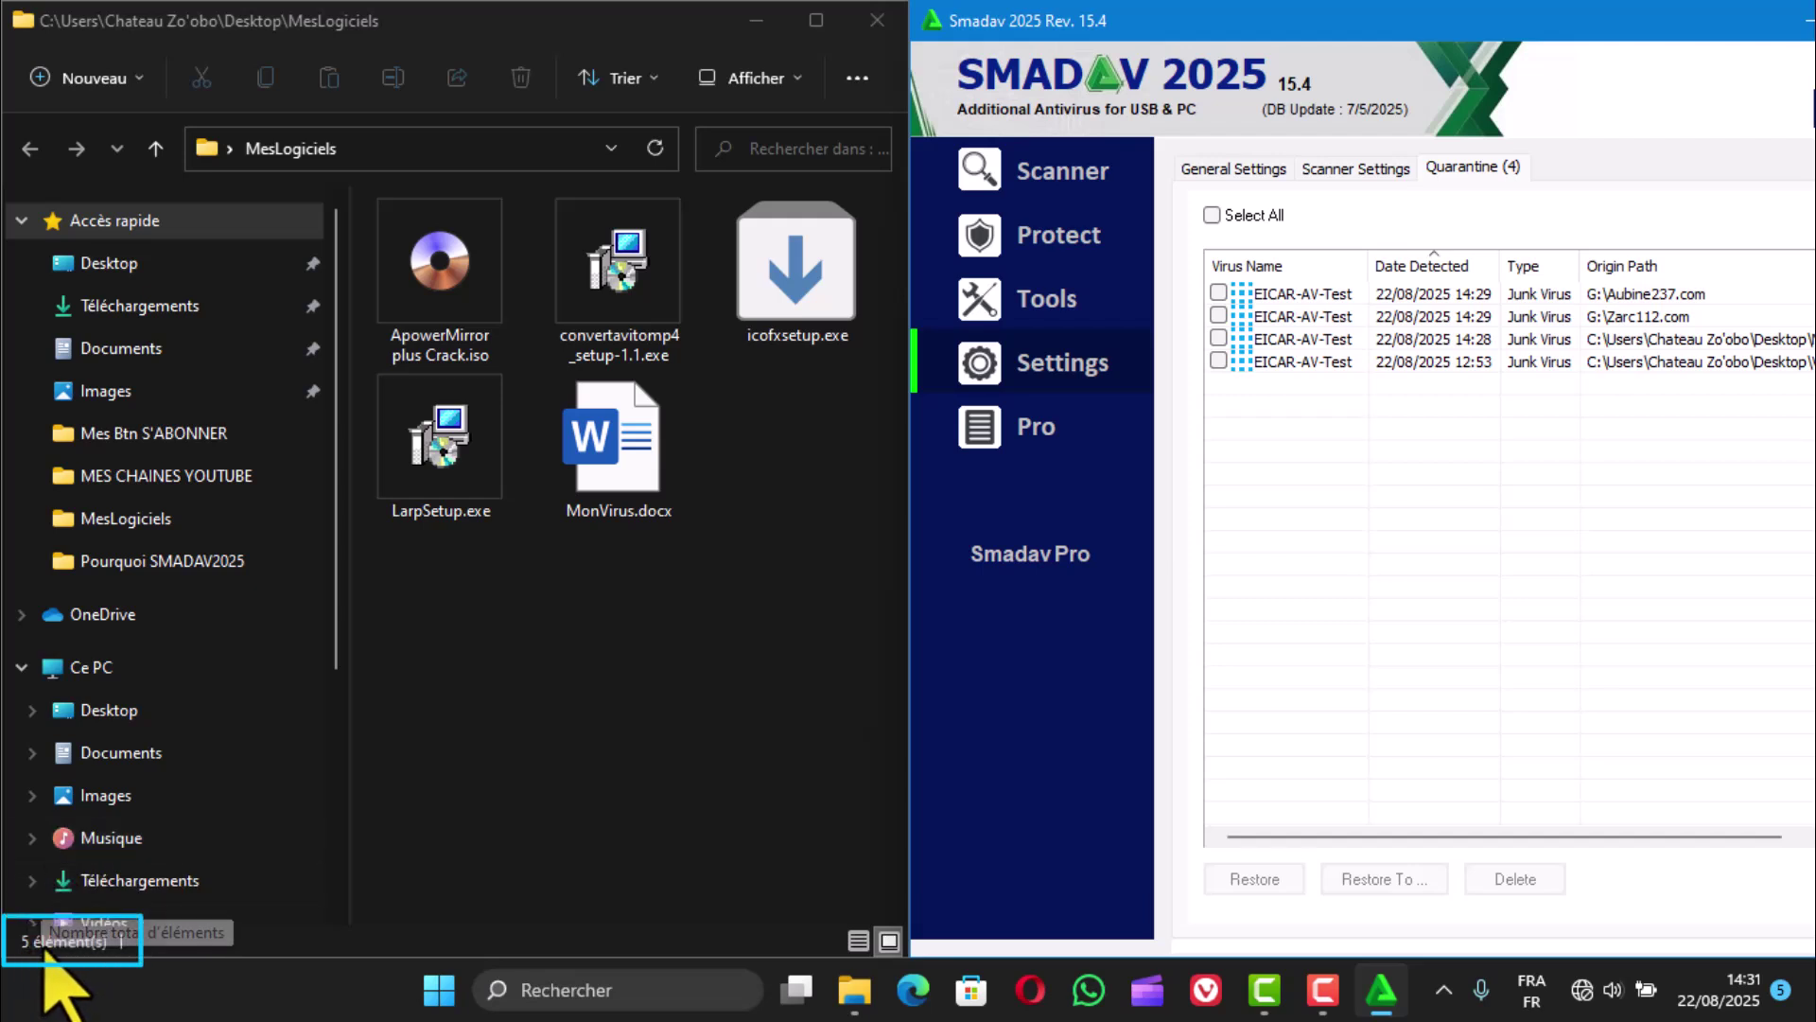
Step: Compare the files in the MesLogiciels folder with the detection dates and origin paths in the Quarantine list
left_click(814, 520)
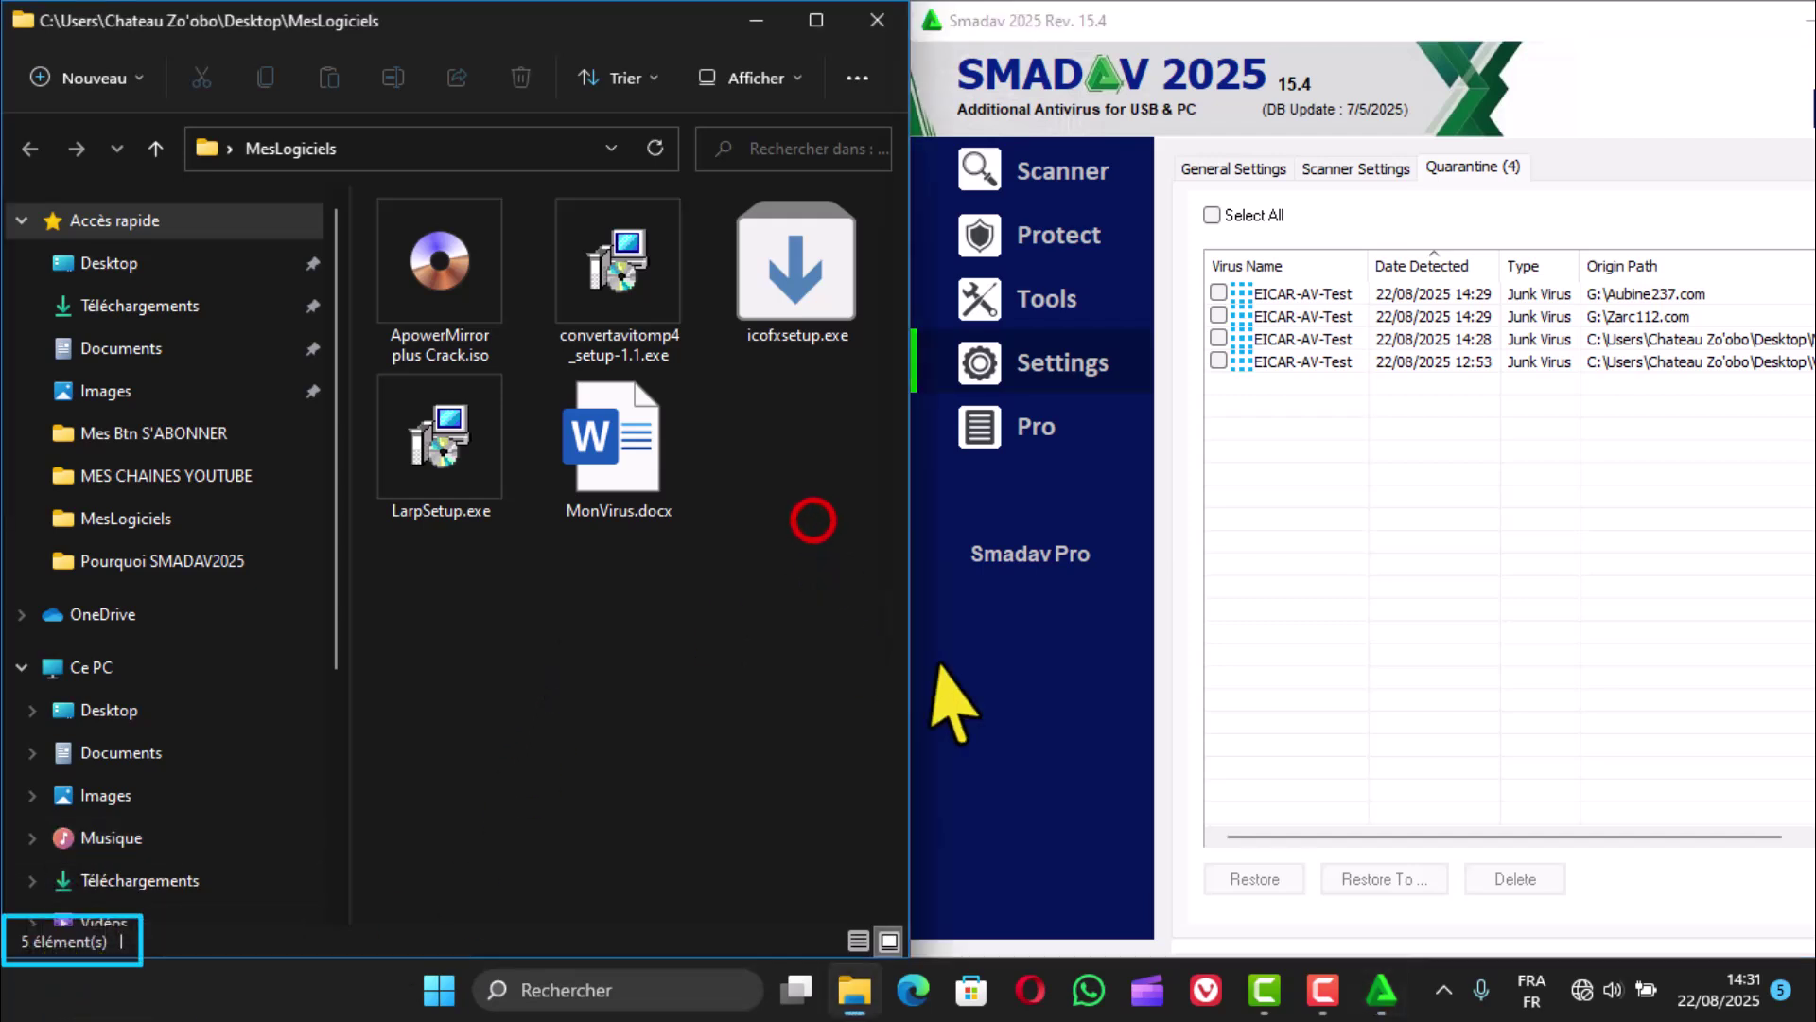
left_click(1407, 593)
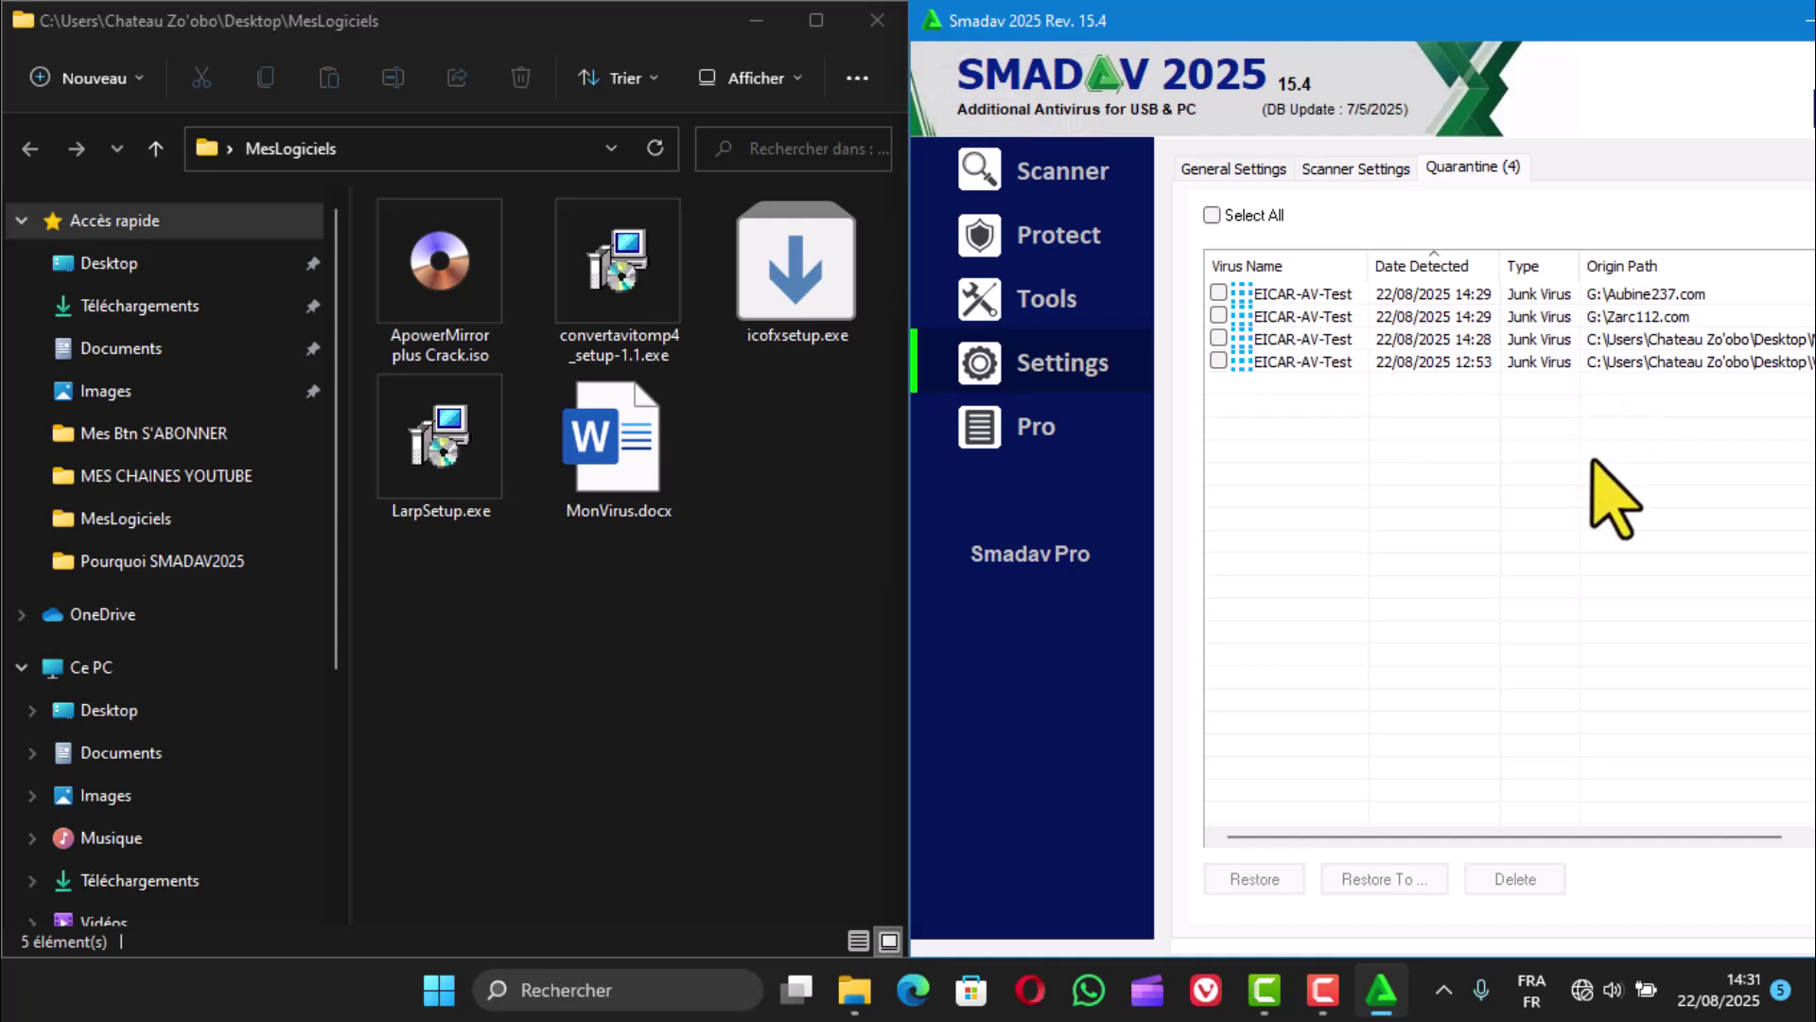
left_click(1404, 830)
left_click_drag(1404, 830, 1499, 834)
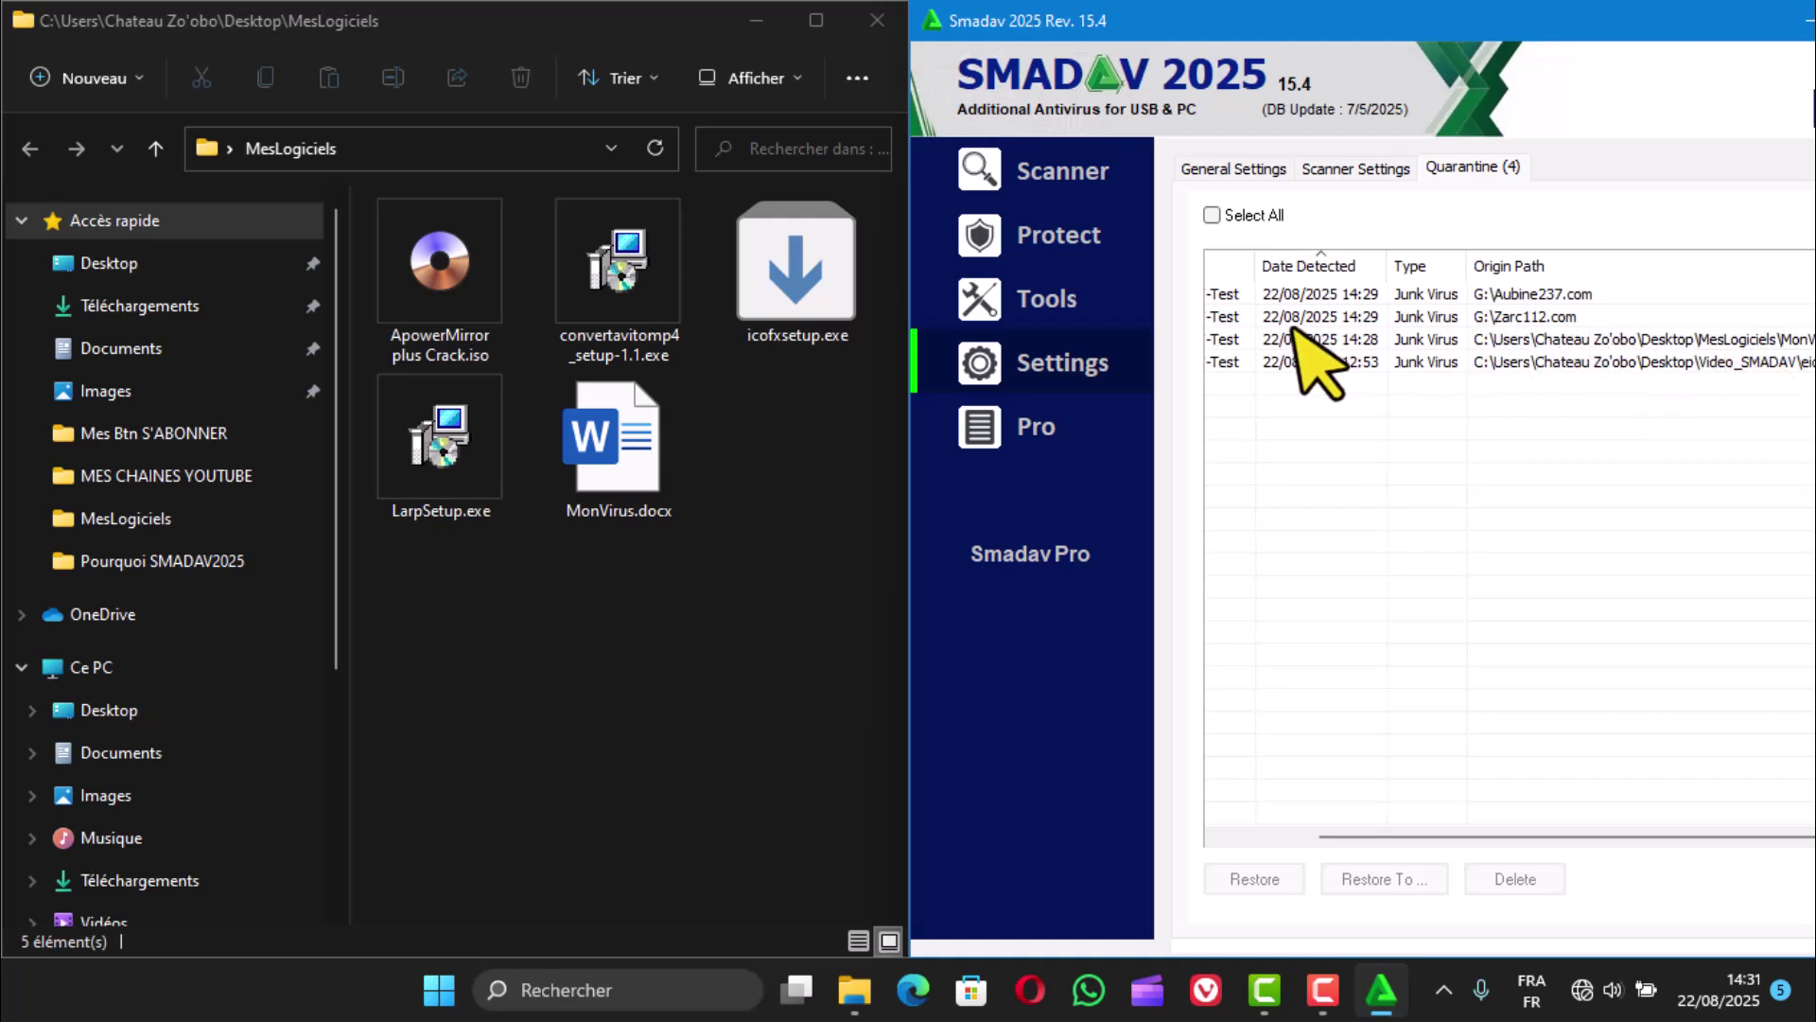
left_click_drag(1462, 837, 1394, 838)
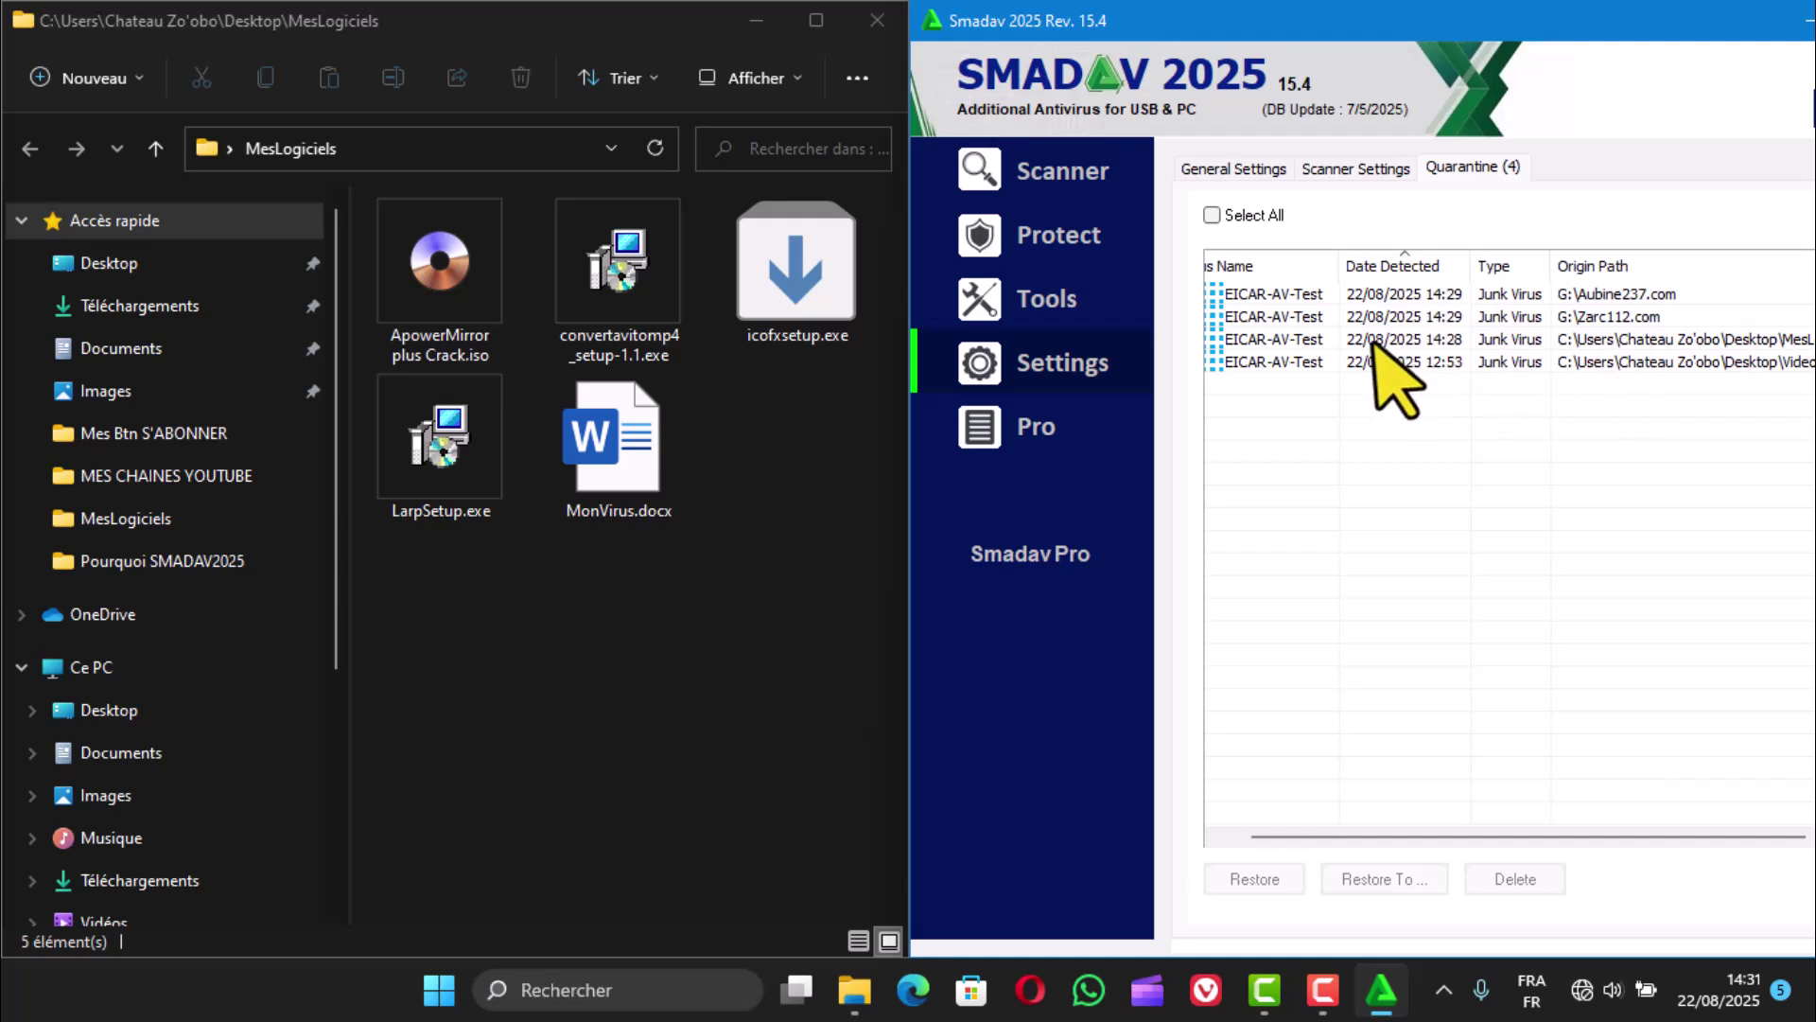
left_click_drag(1382, 832, 1366, 833)
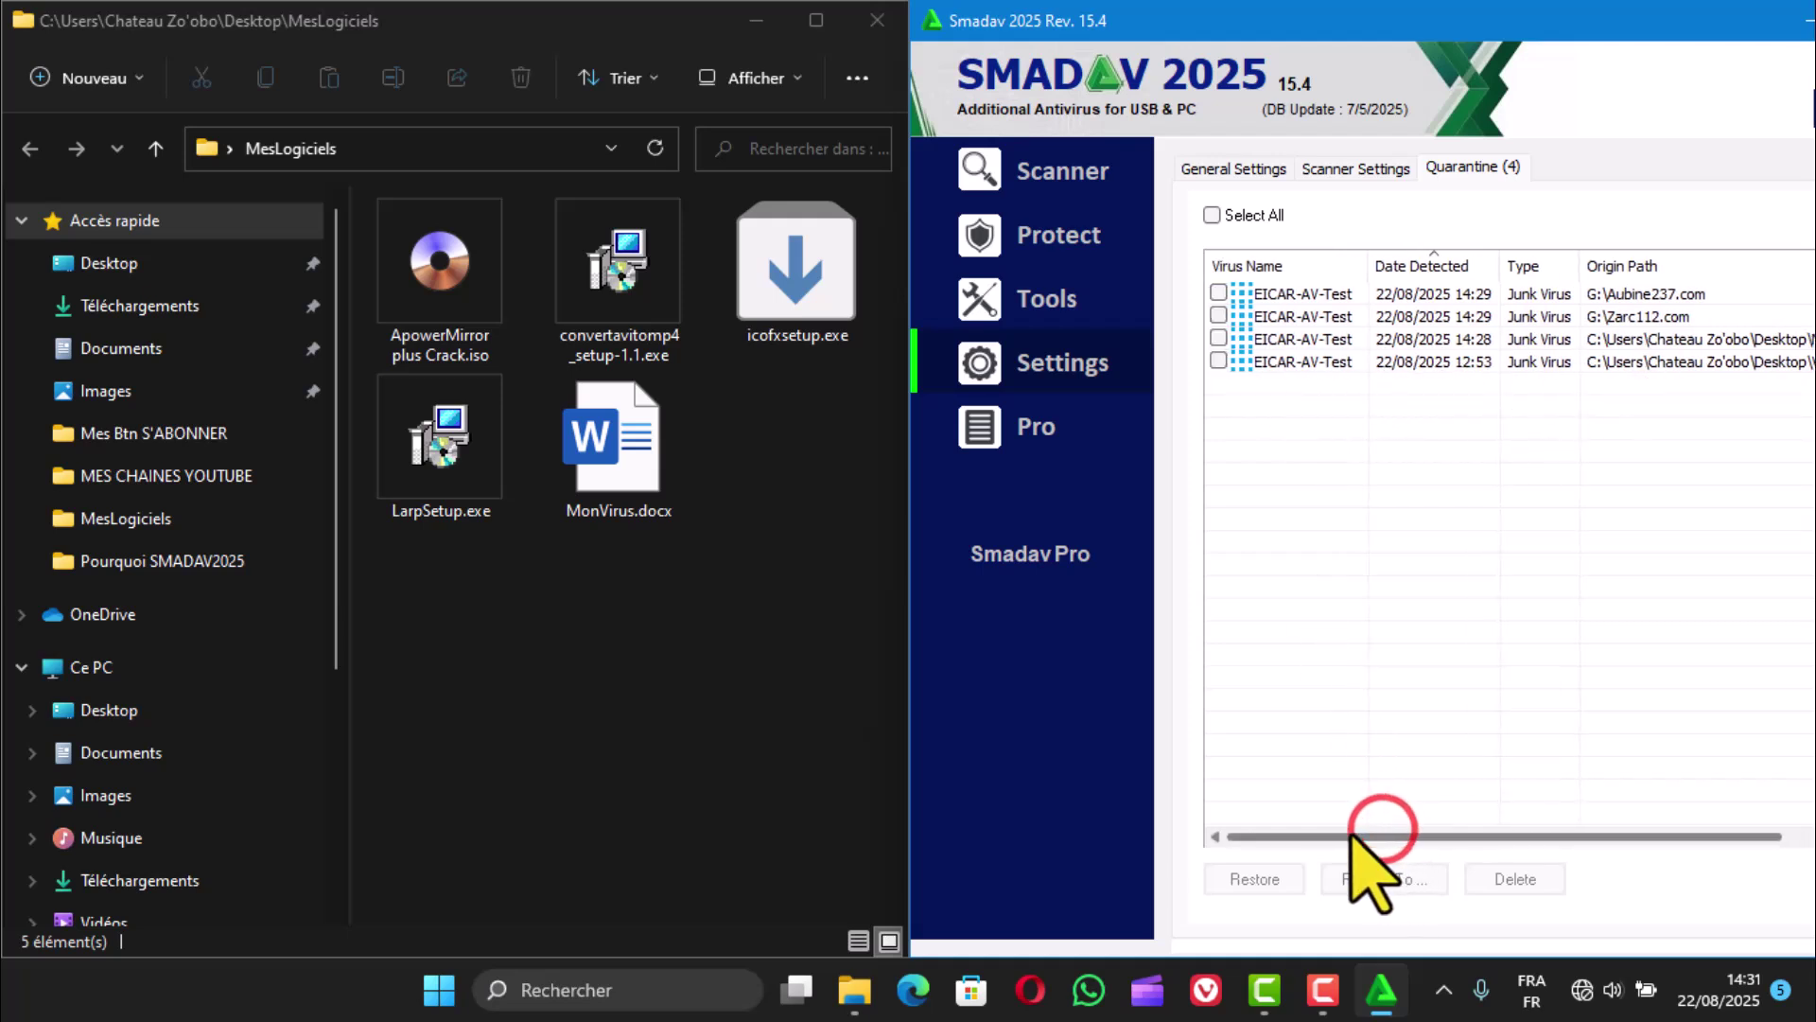
Step: Restore the quarantined MonVirus99.com entry to its origin path in the MesLogiciels folder and confirm the messages
left_click(1218, 338)
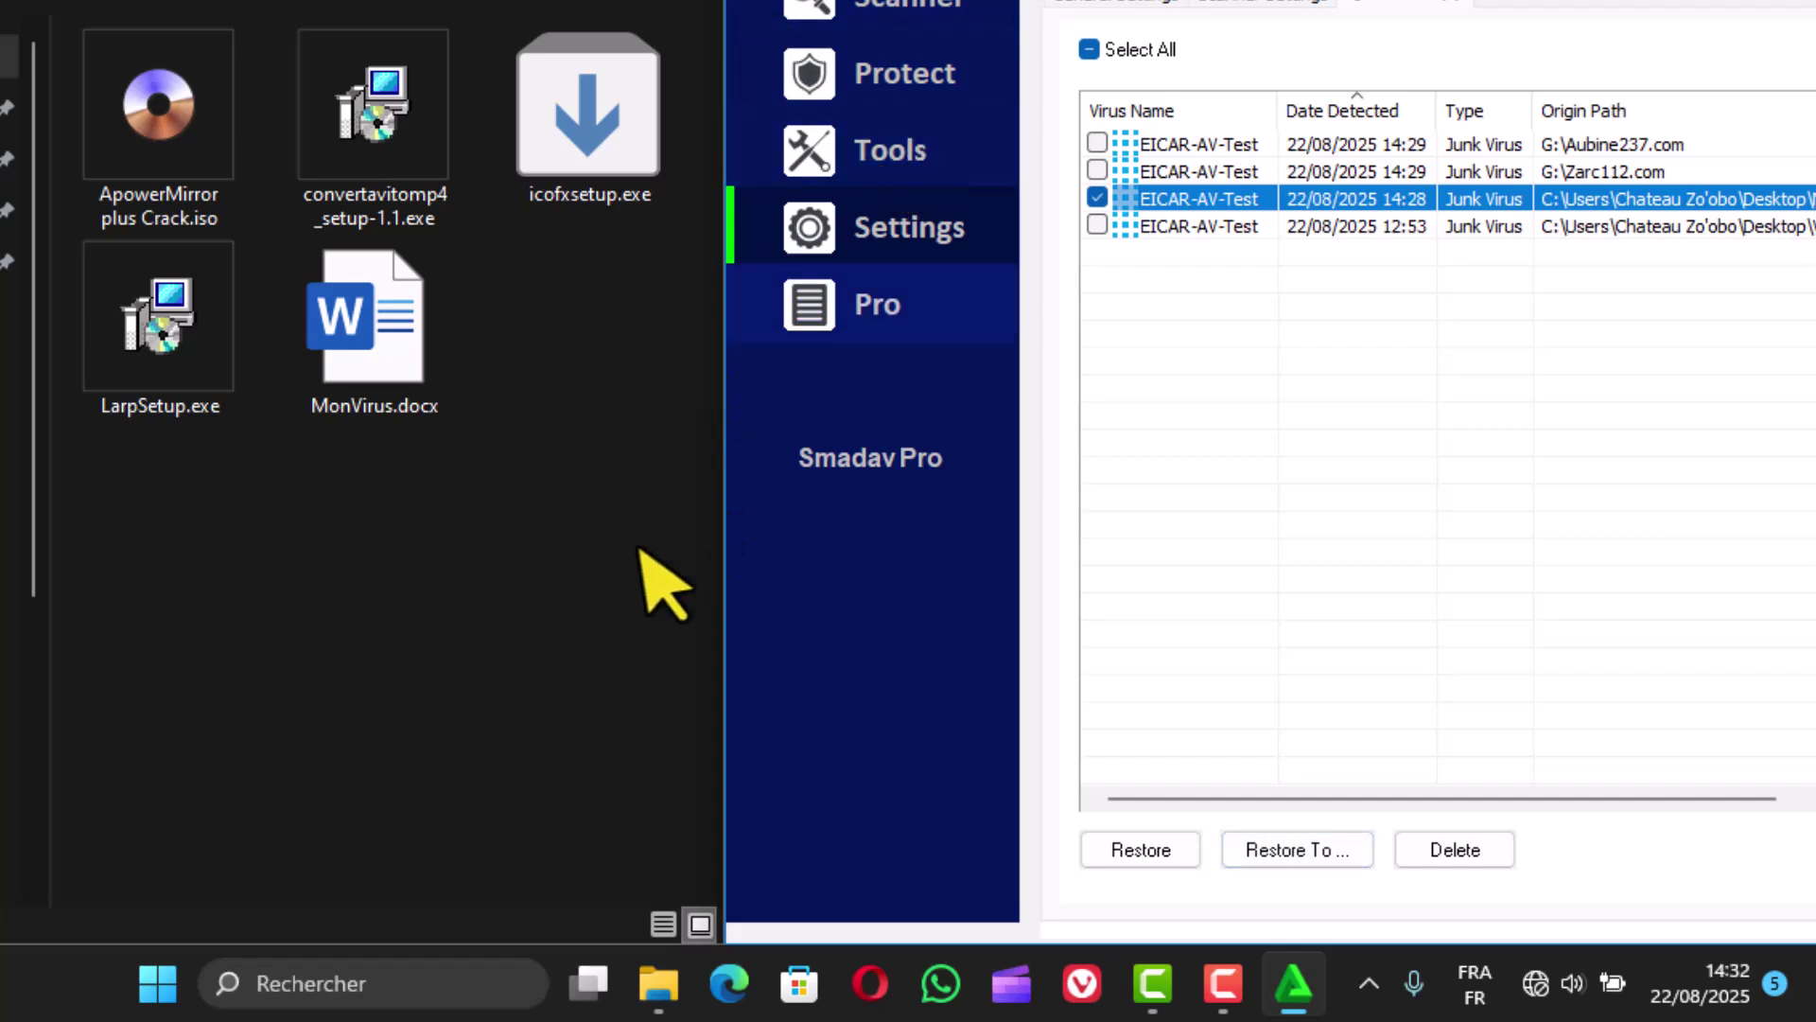
left_click(543, 354)
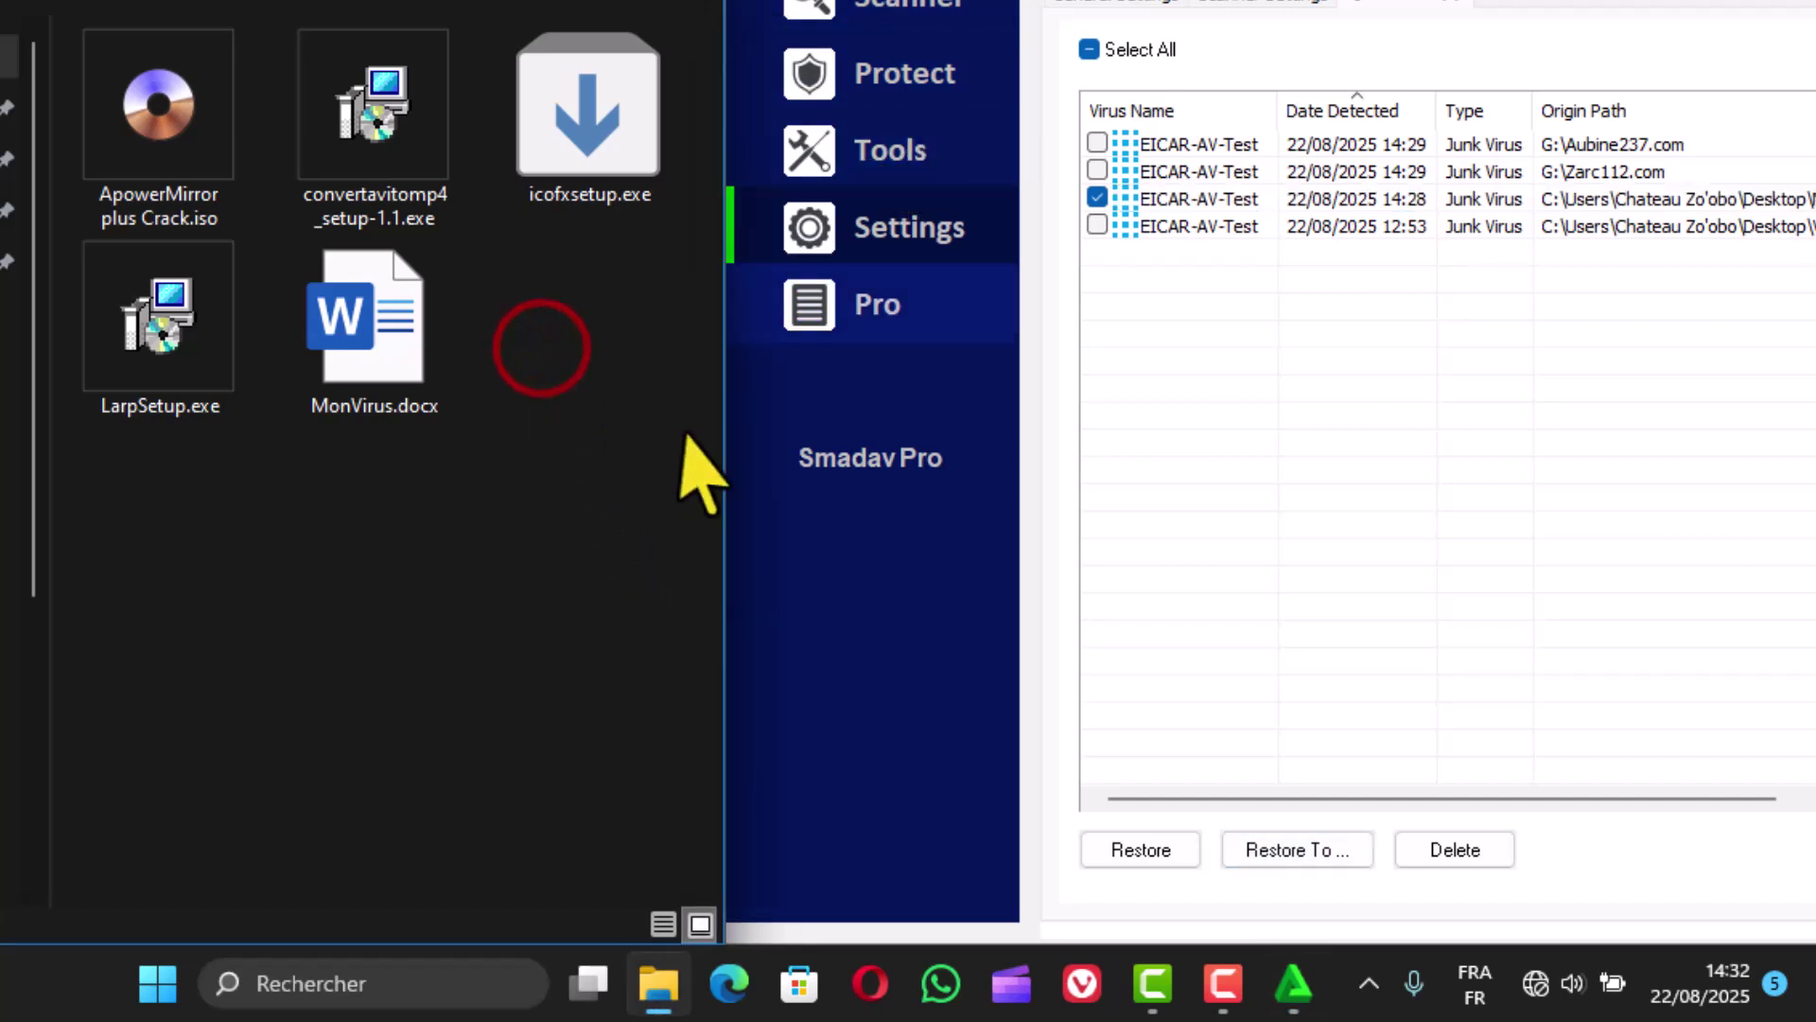
left_click(1141, 849)
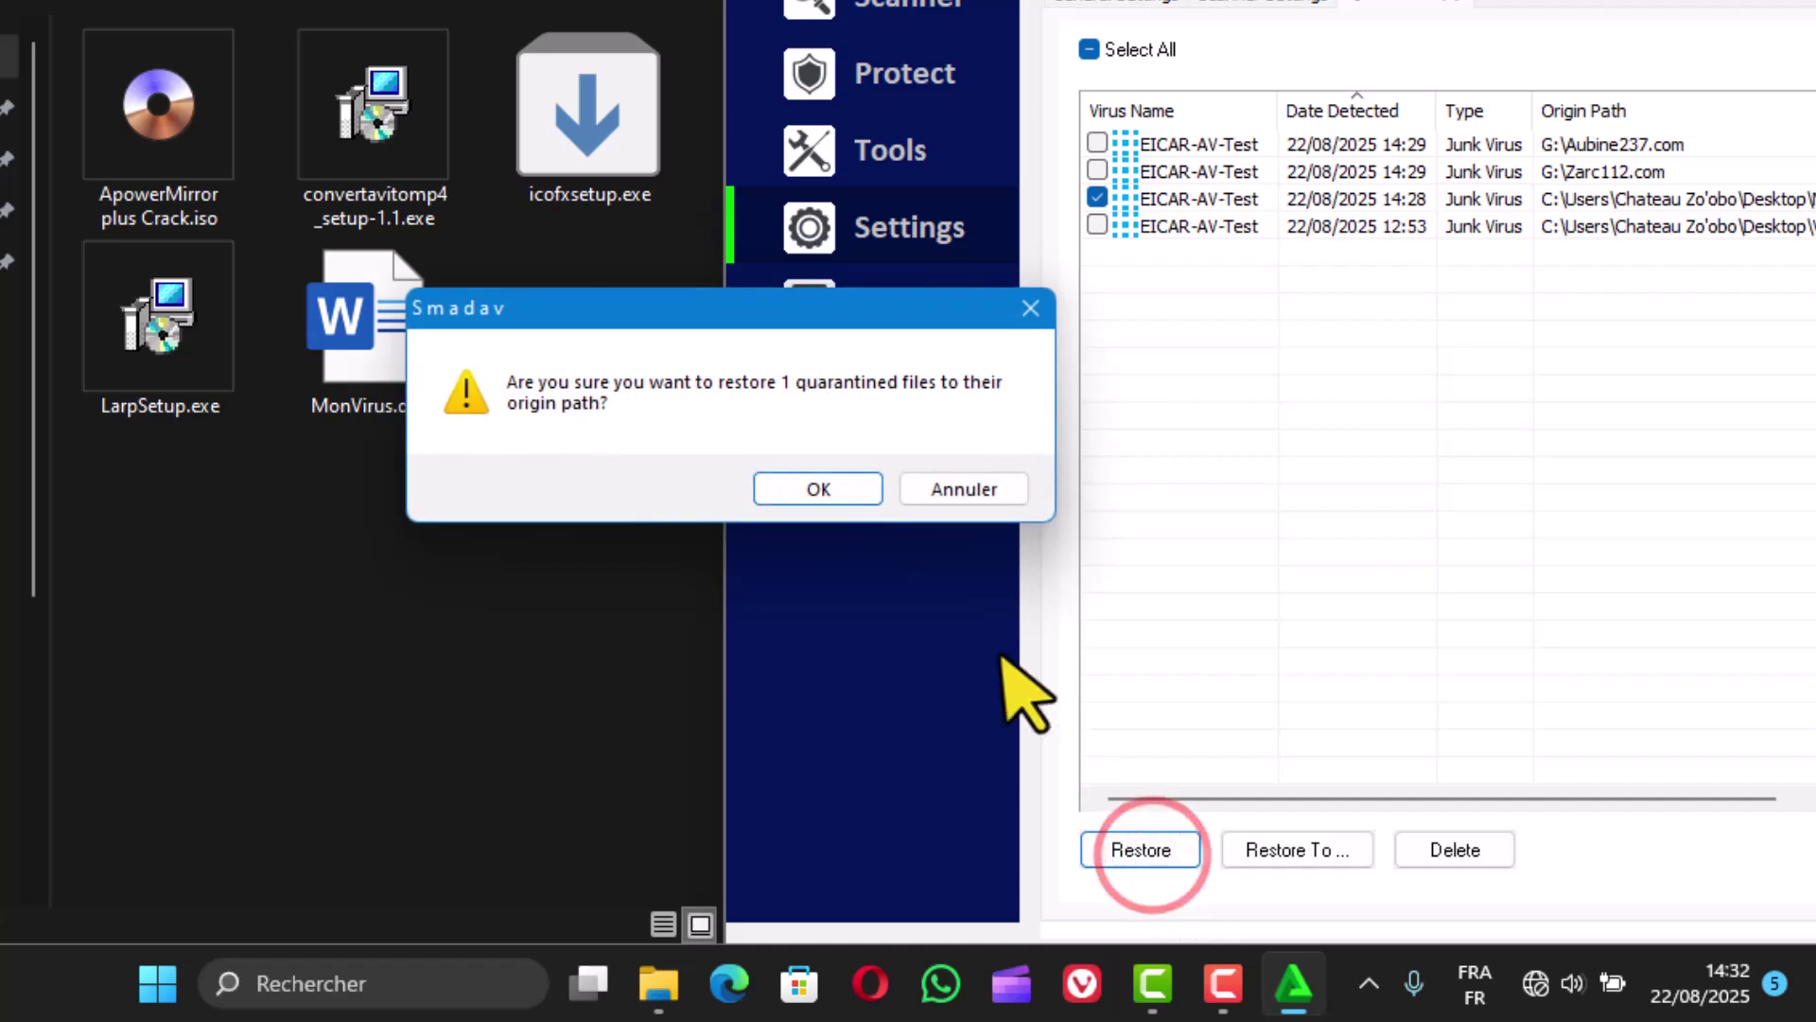
left_click(847, 503)
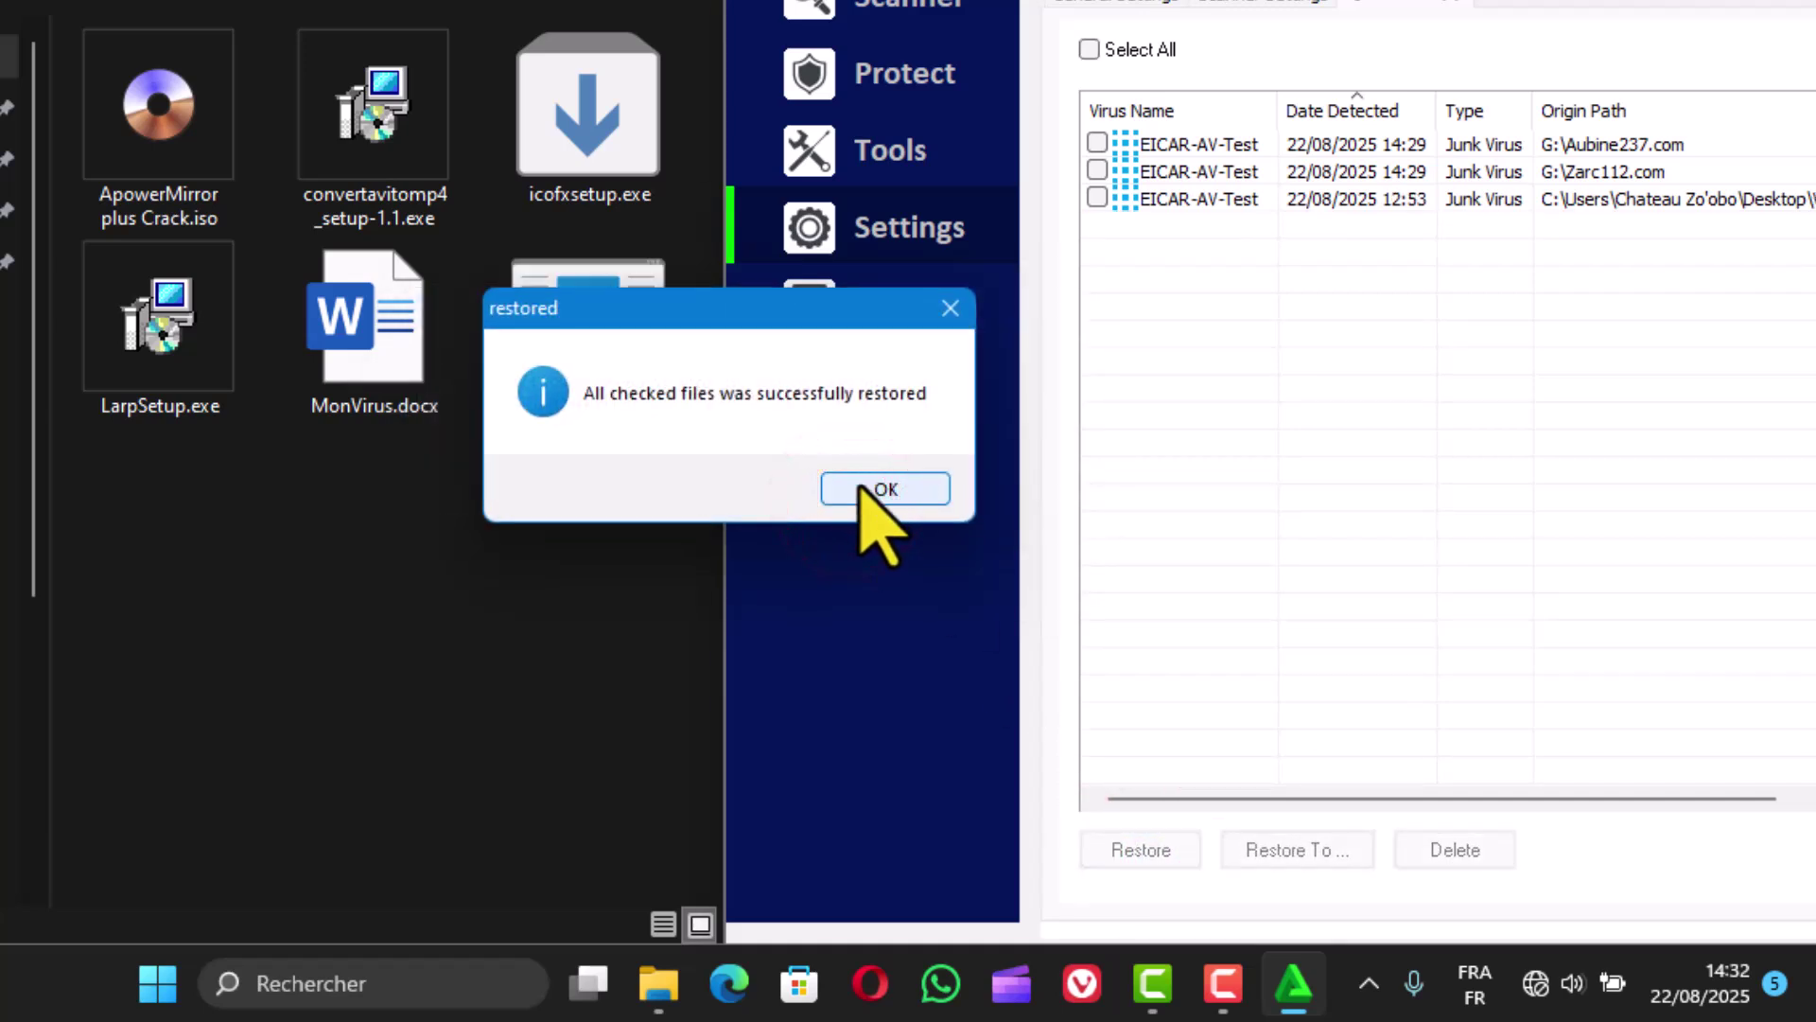
left_click(864, 489)
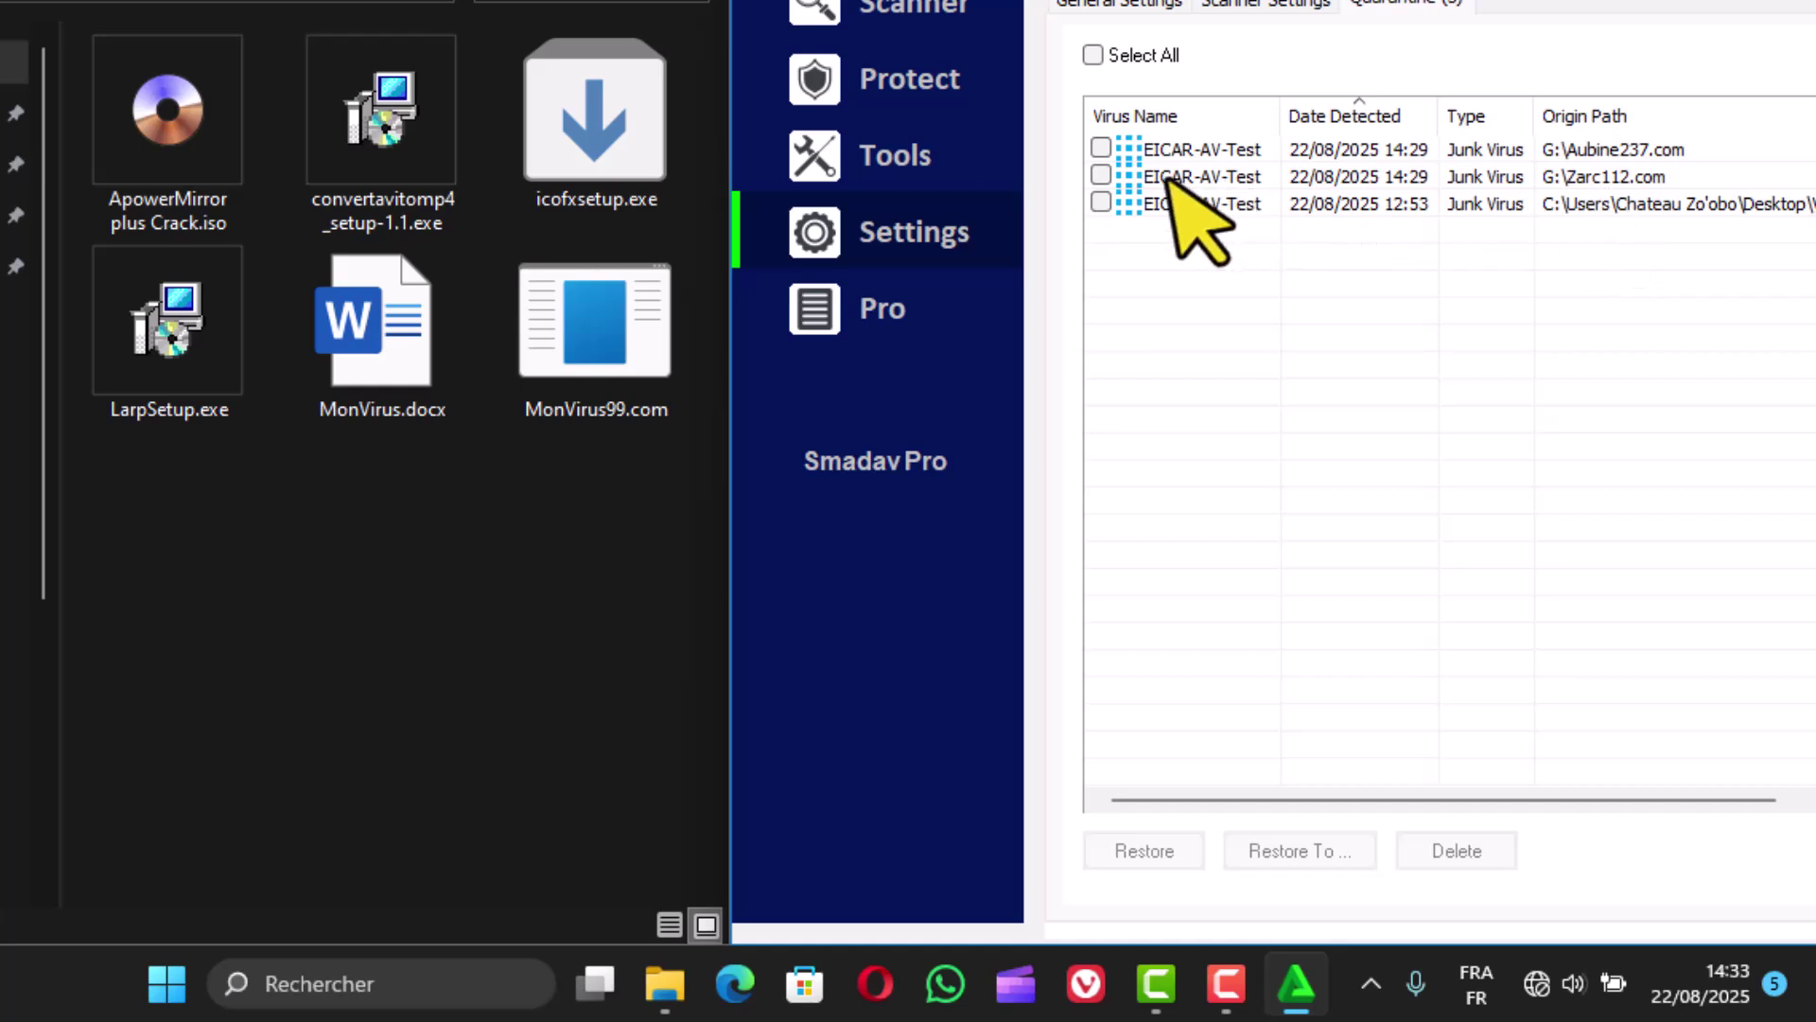
Step: Delete the Zarc112.com entry from the Quarantine list and confirm the messages
left_click(1101, 175)
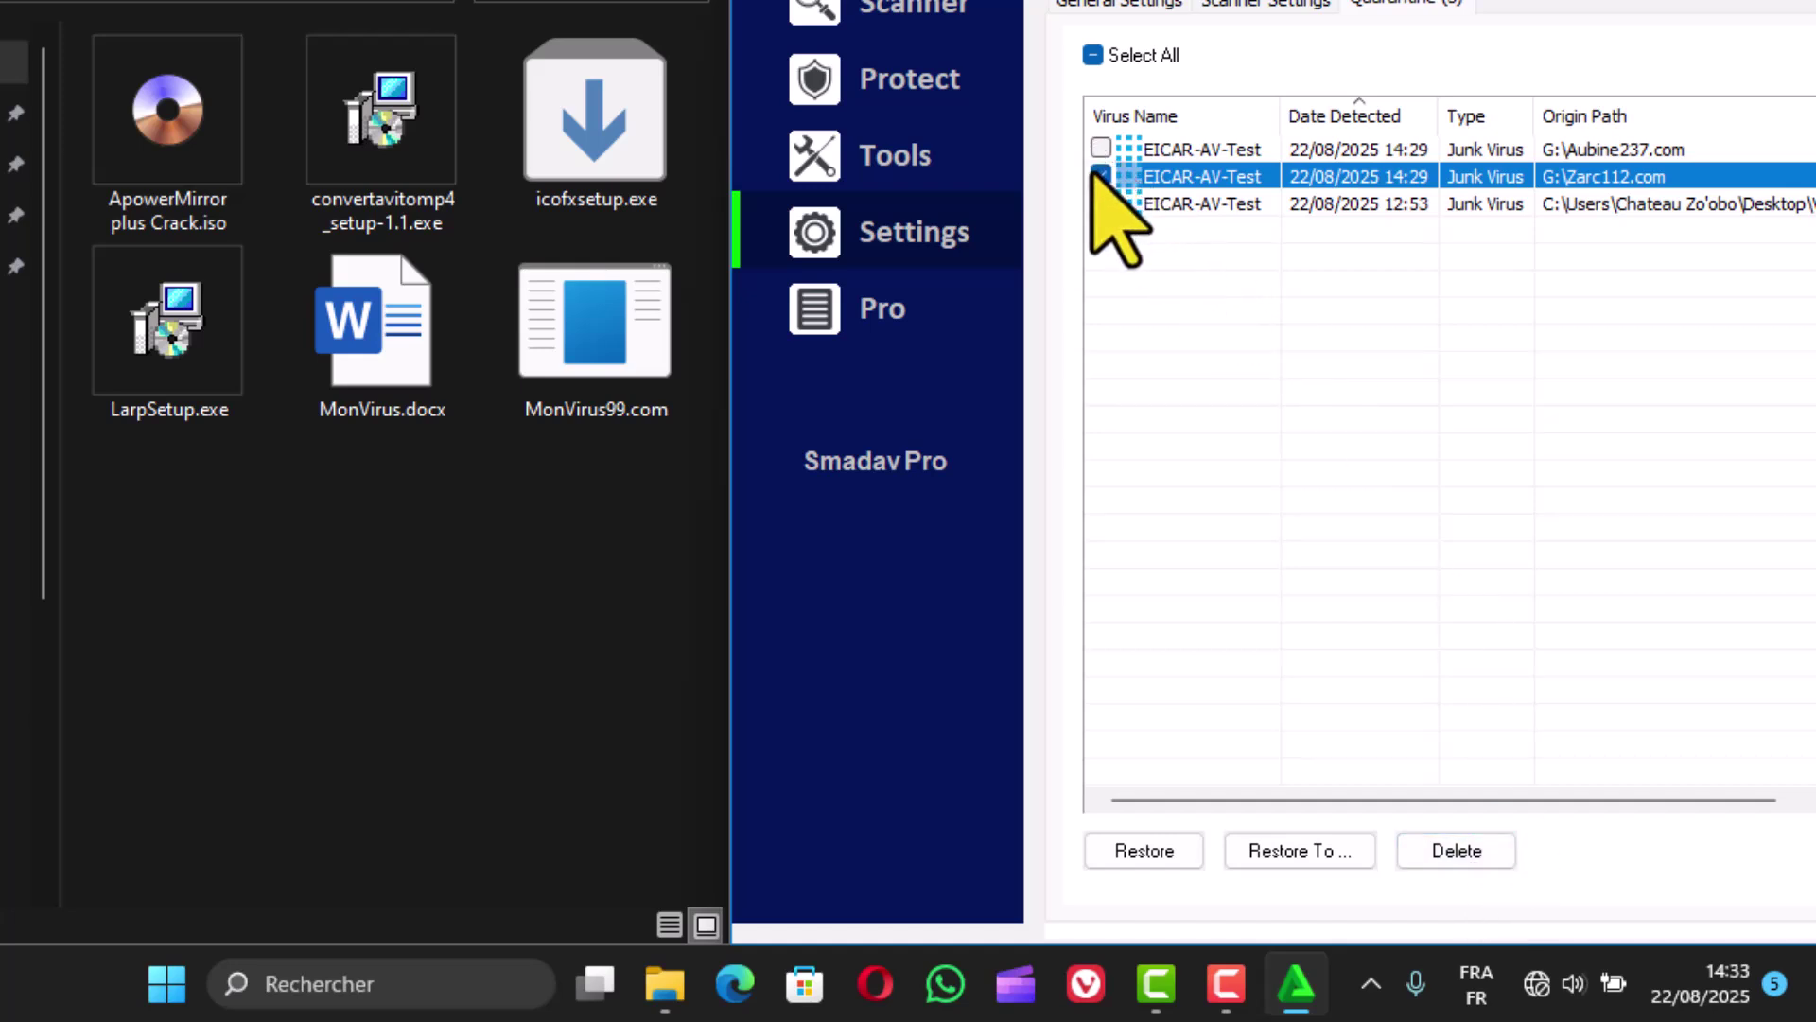
left_click(1465, 849)
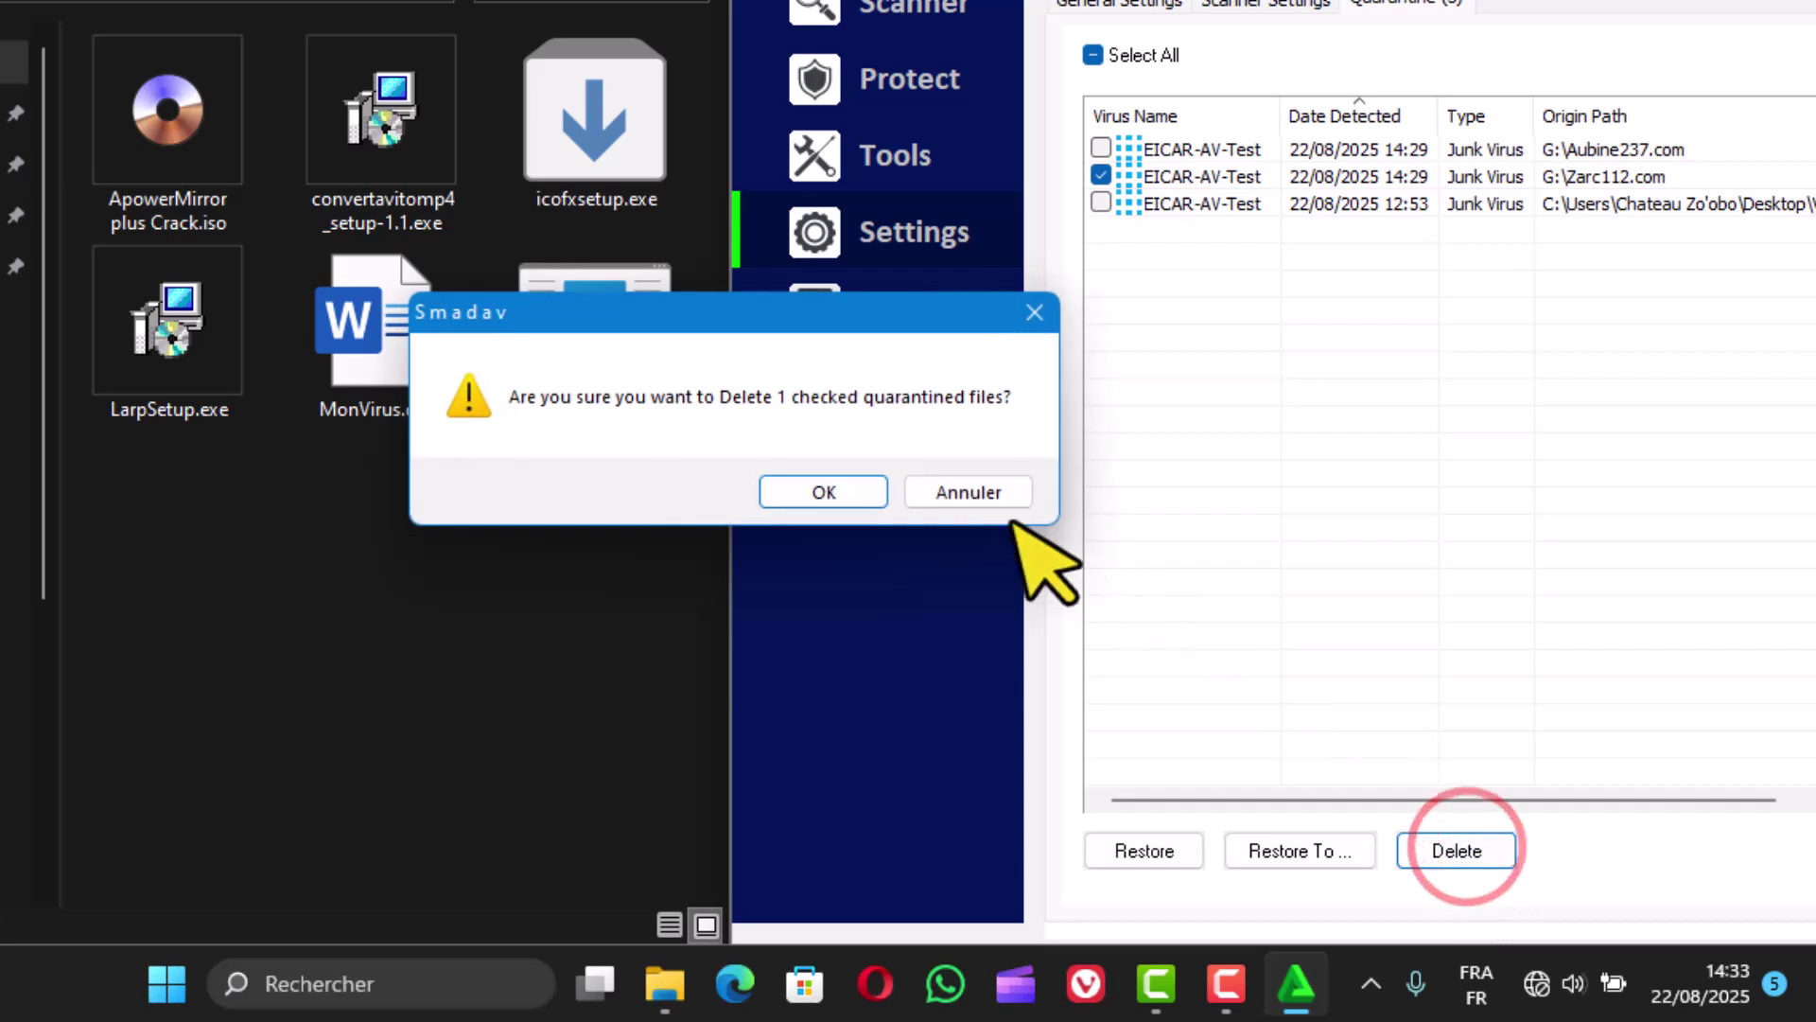
left_click(813, 485)
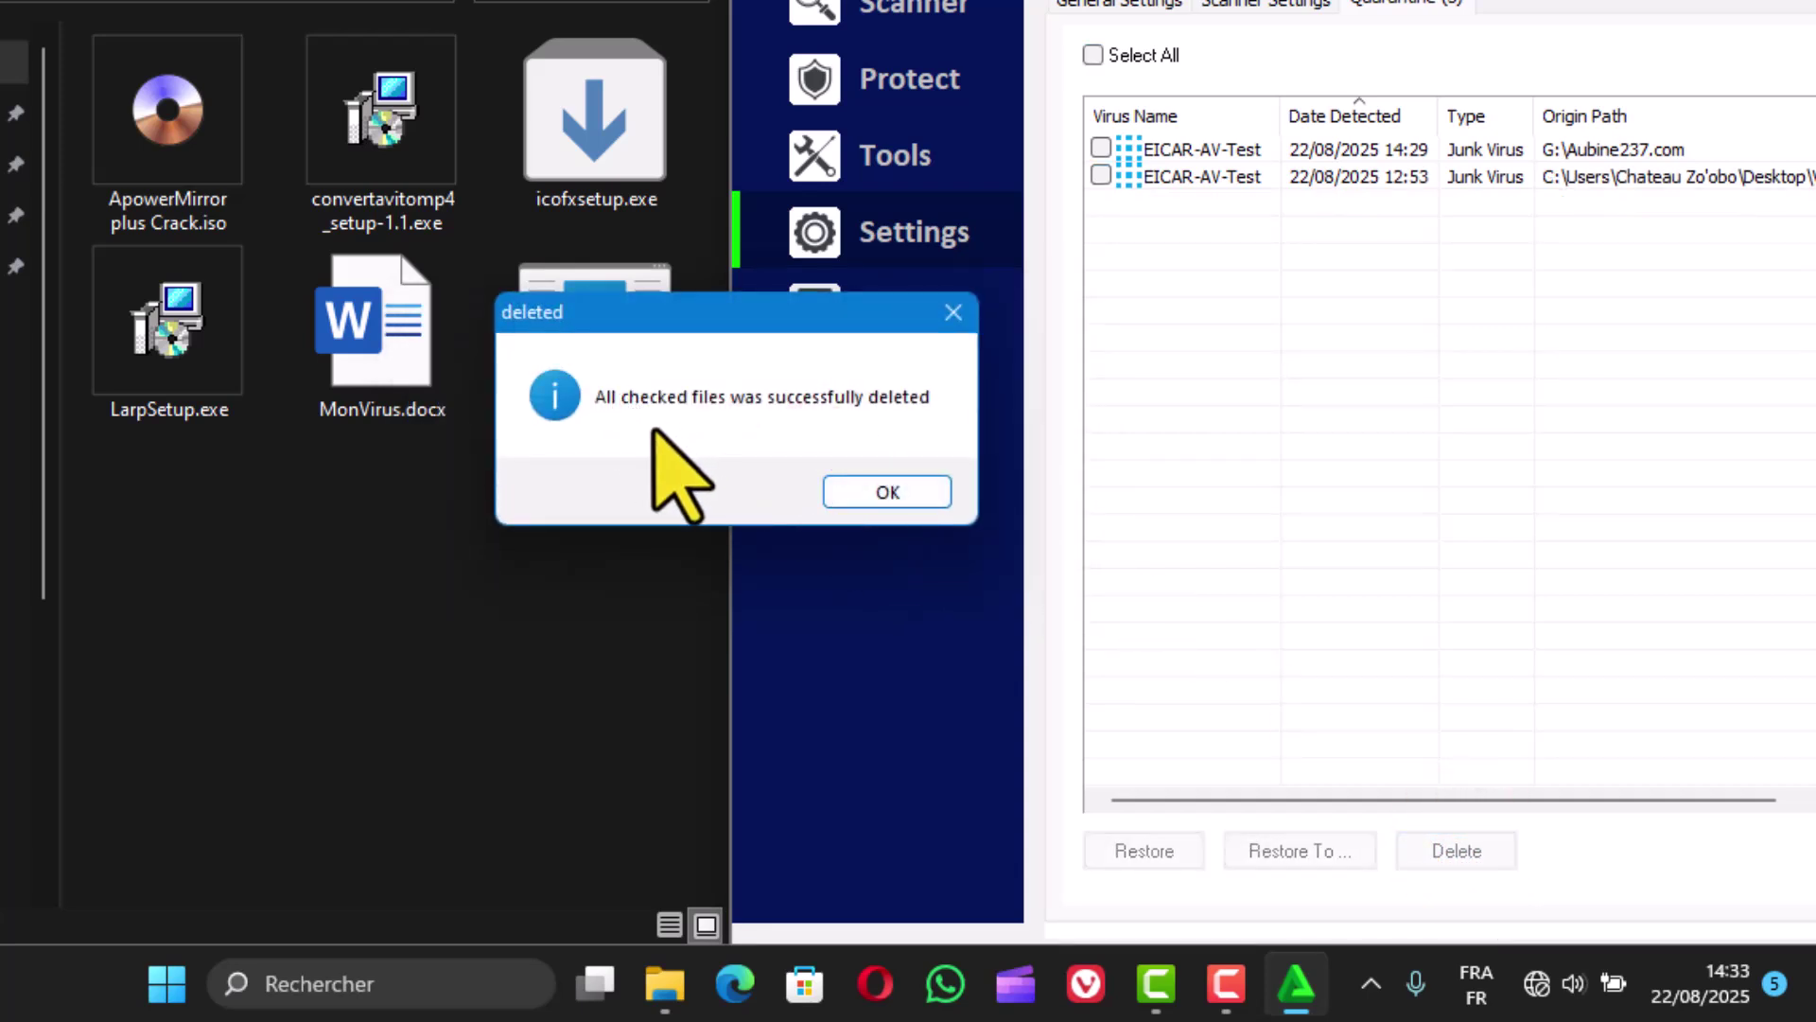
left_click(888, 494)
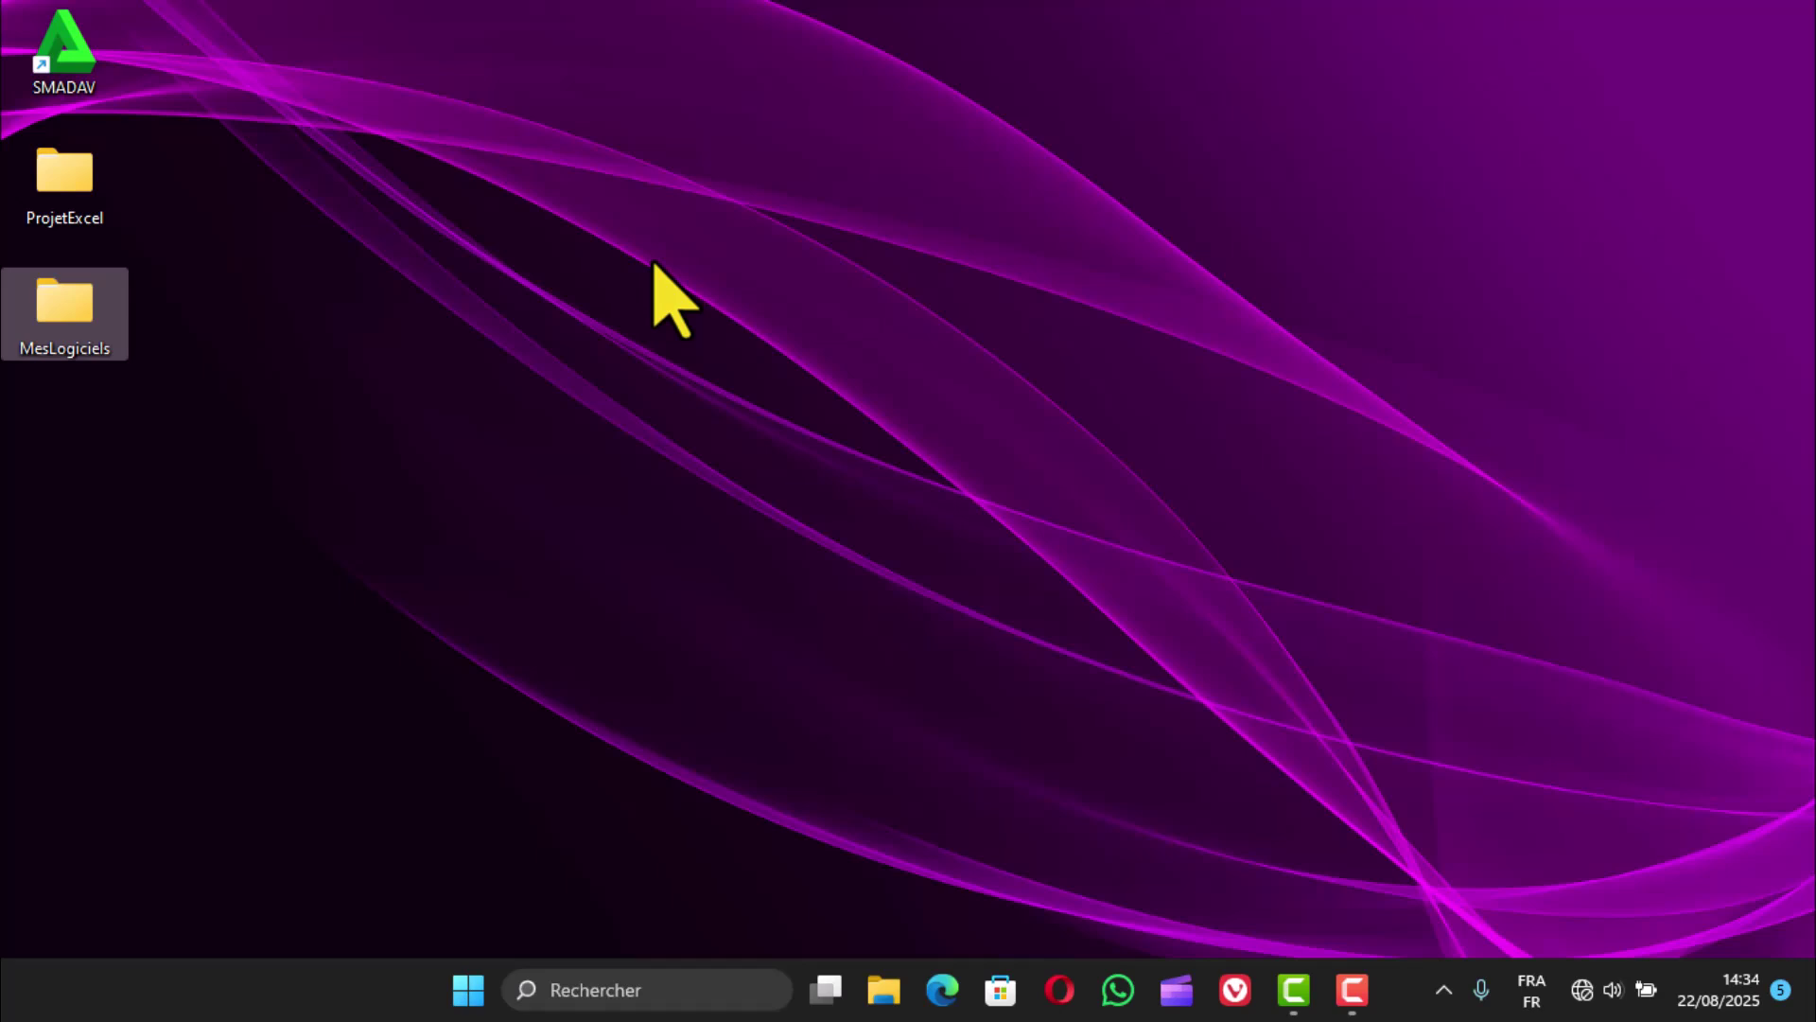
Step: Launch Smadav from the desktop shortcut and reposition its window
left_click(38, 59)
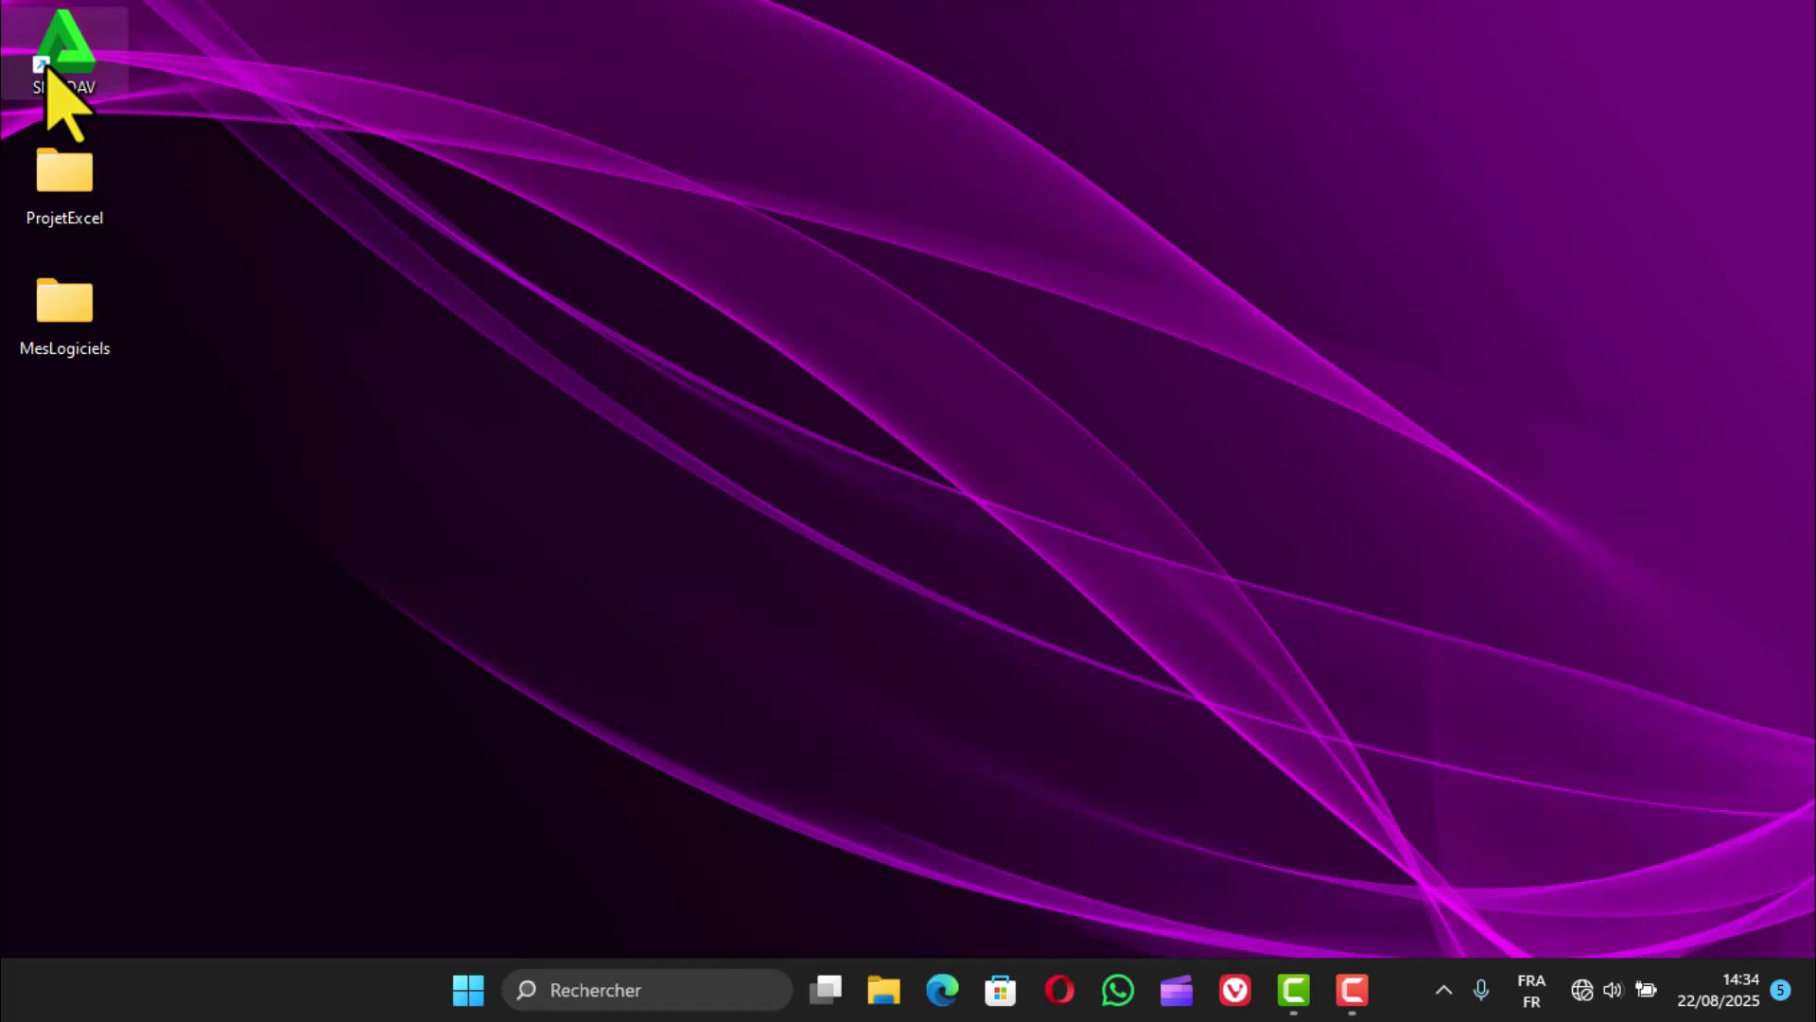
double_click(45, 66)
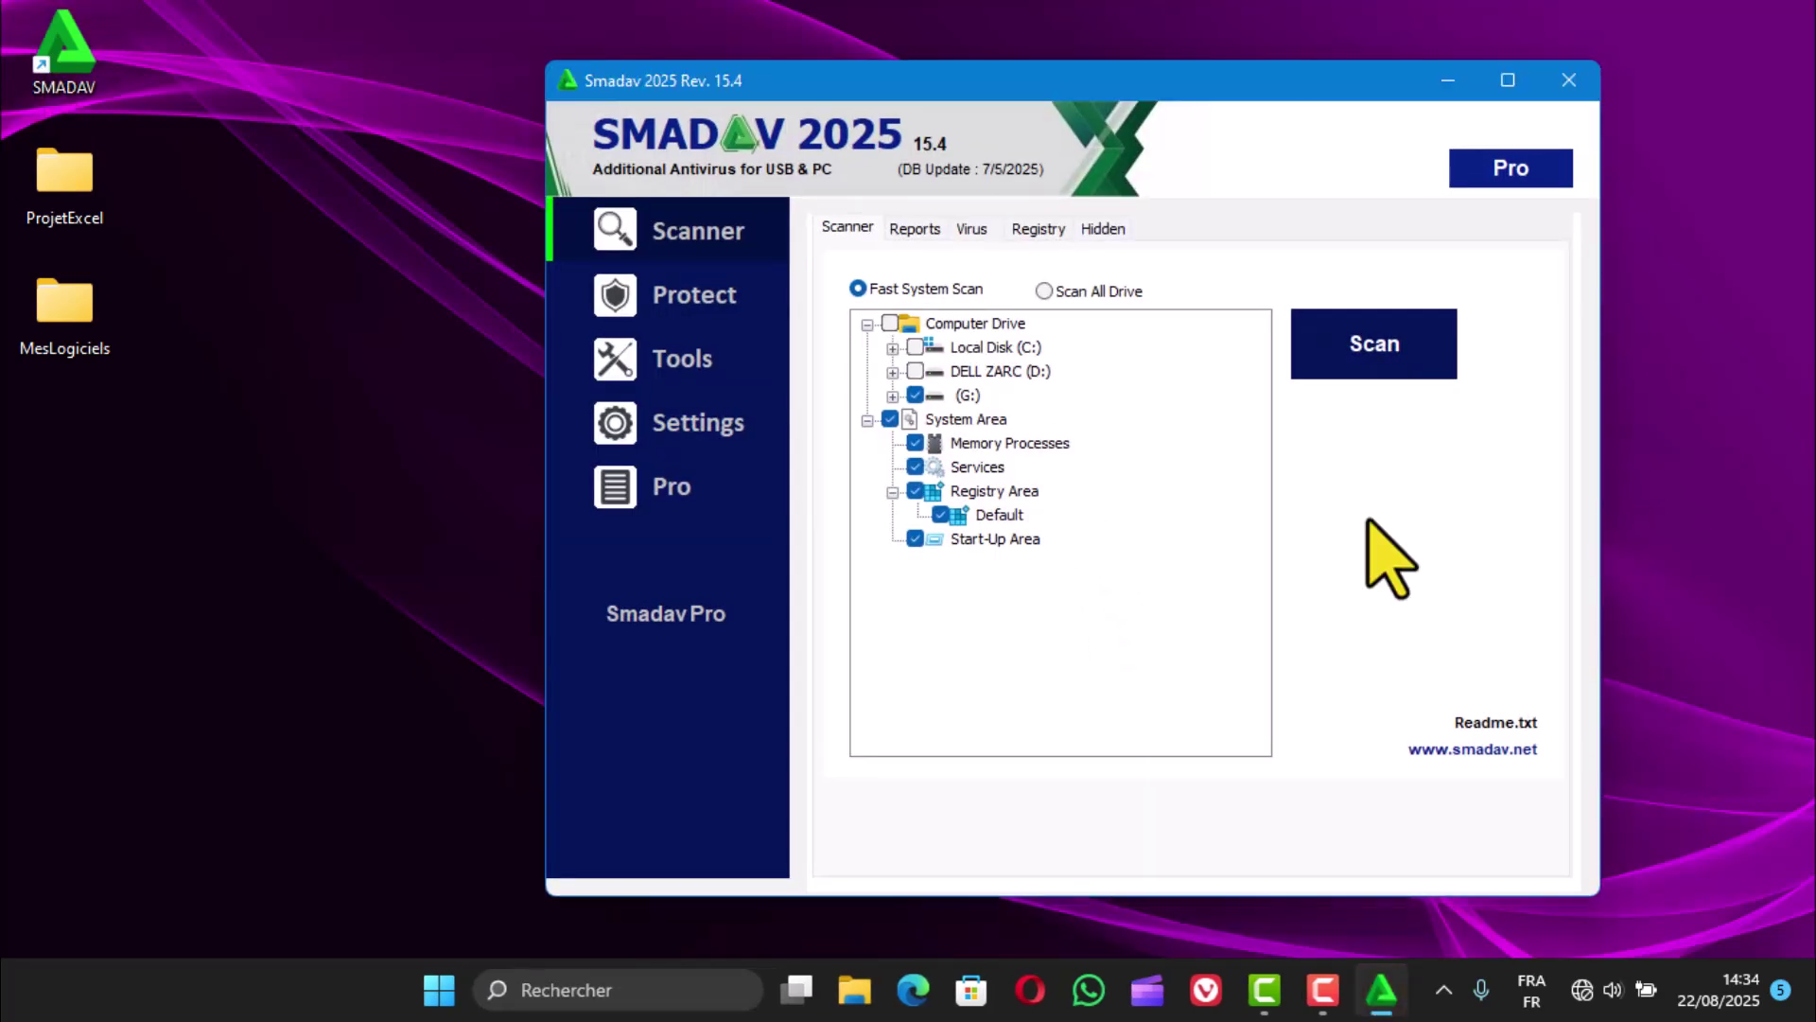
left_click_drag(990, 104, 914, 116)
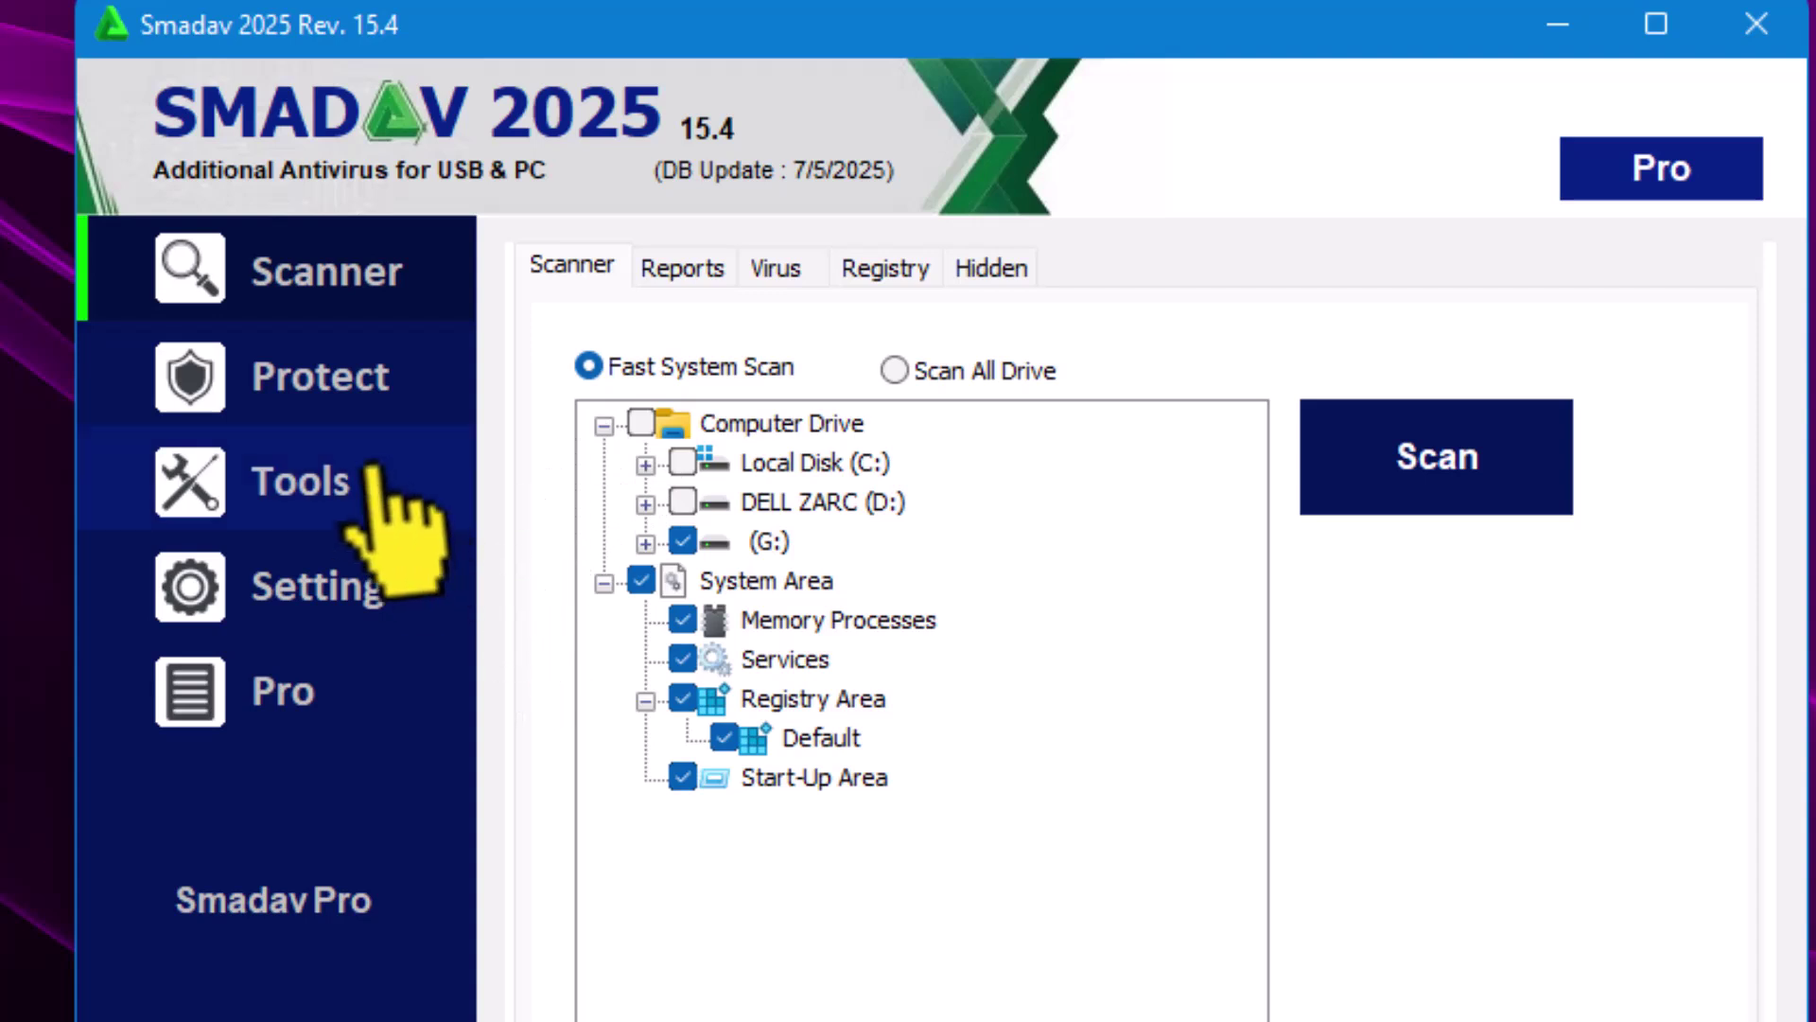
Step: Open the Protect section, disable Smadav's protection and activate it again
left_click(345, 397)
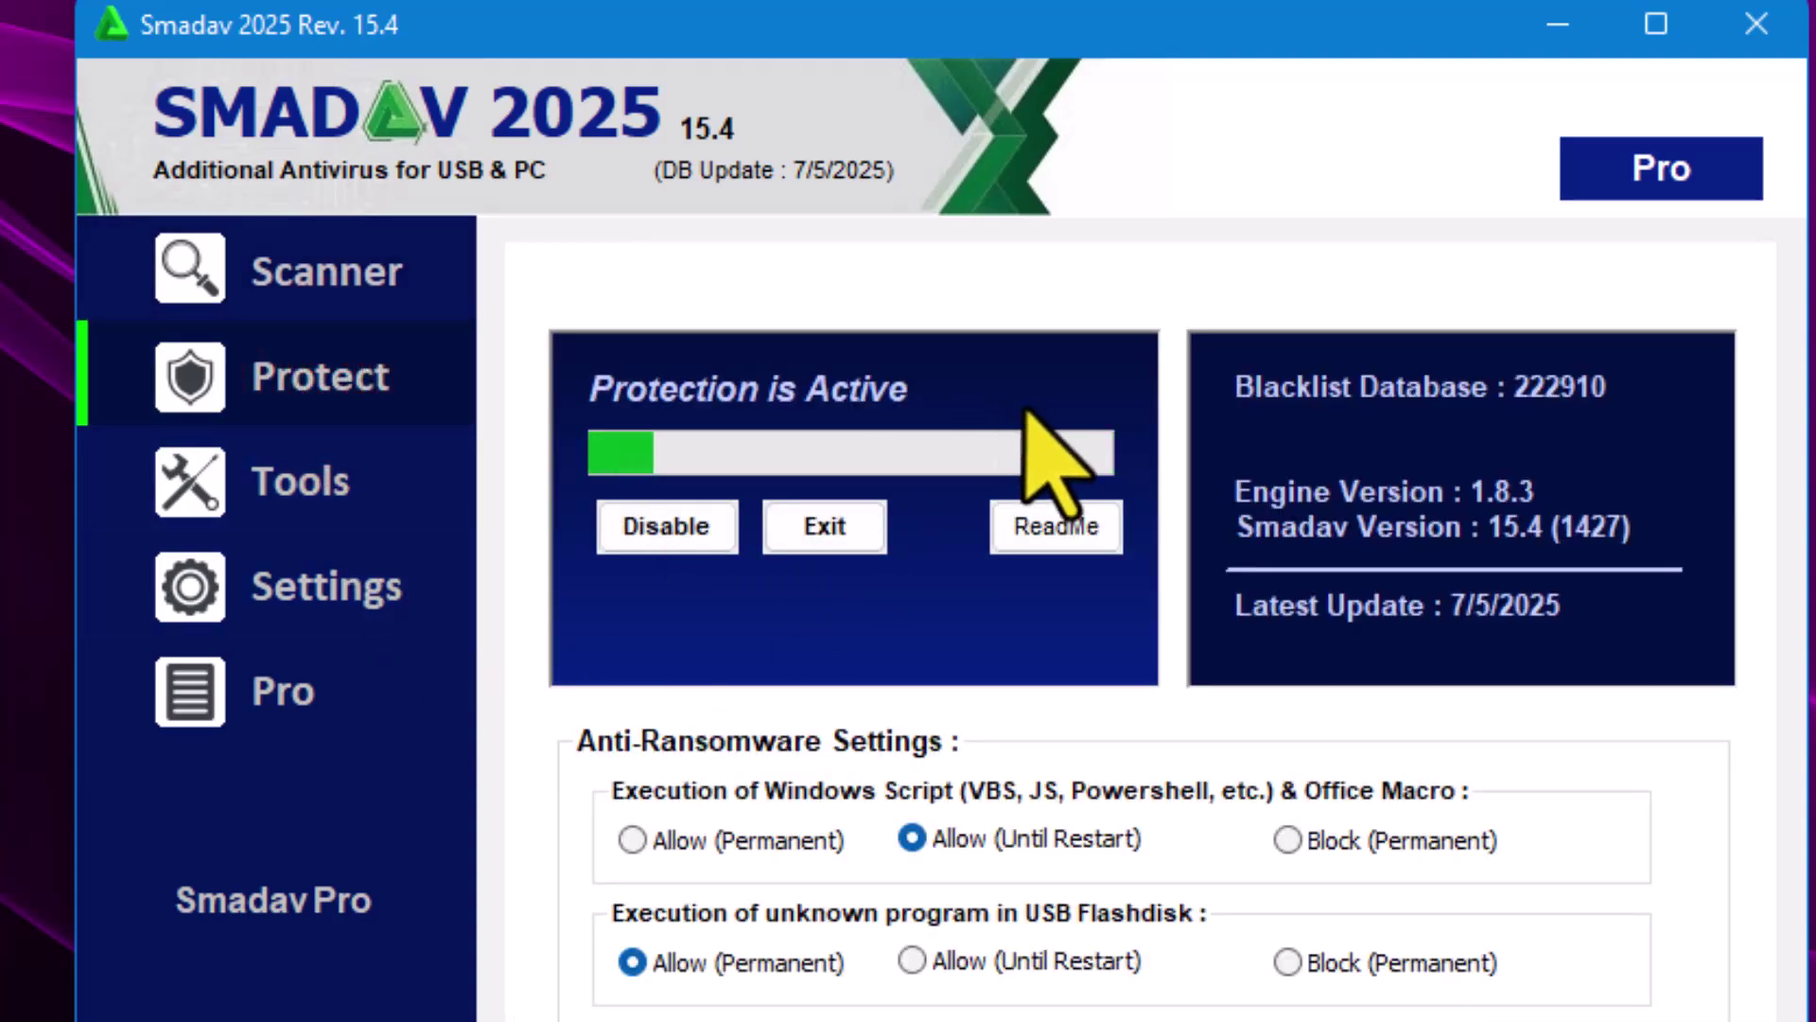
left_click(667, 528)
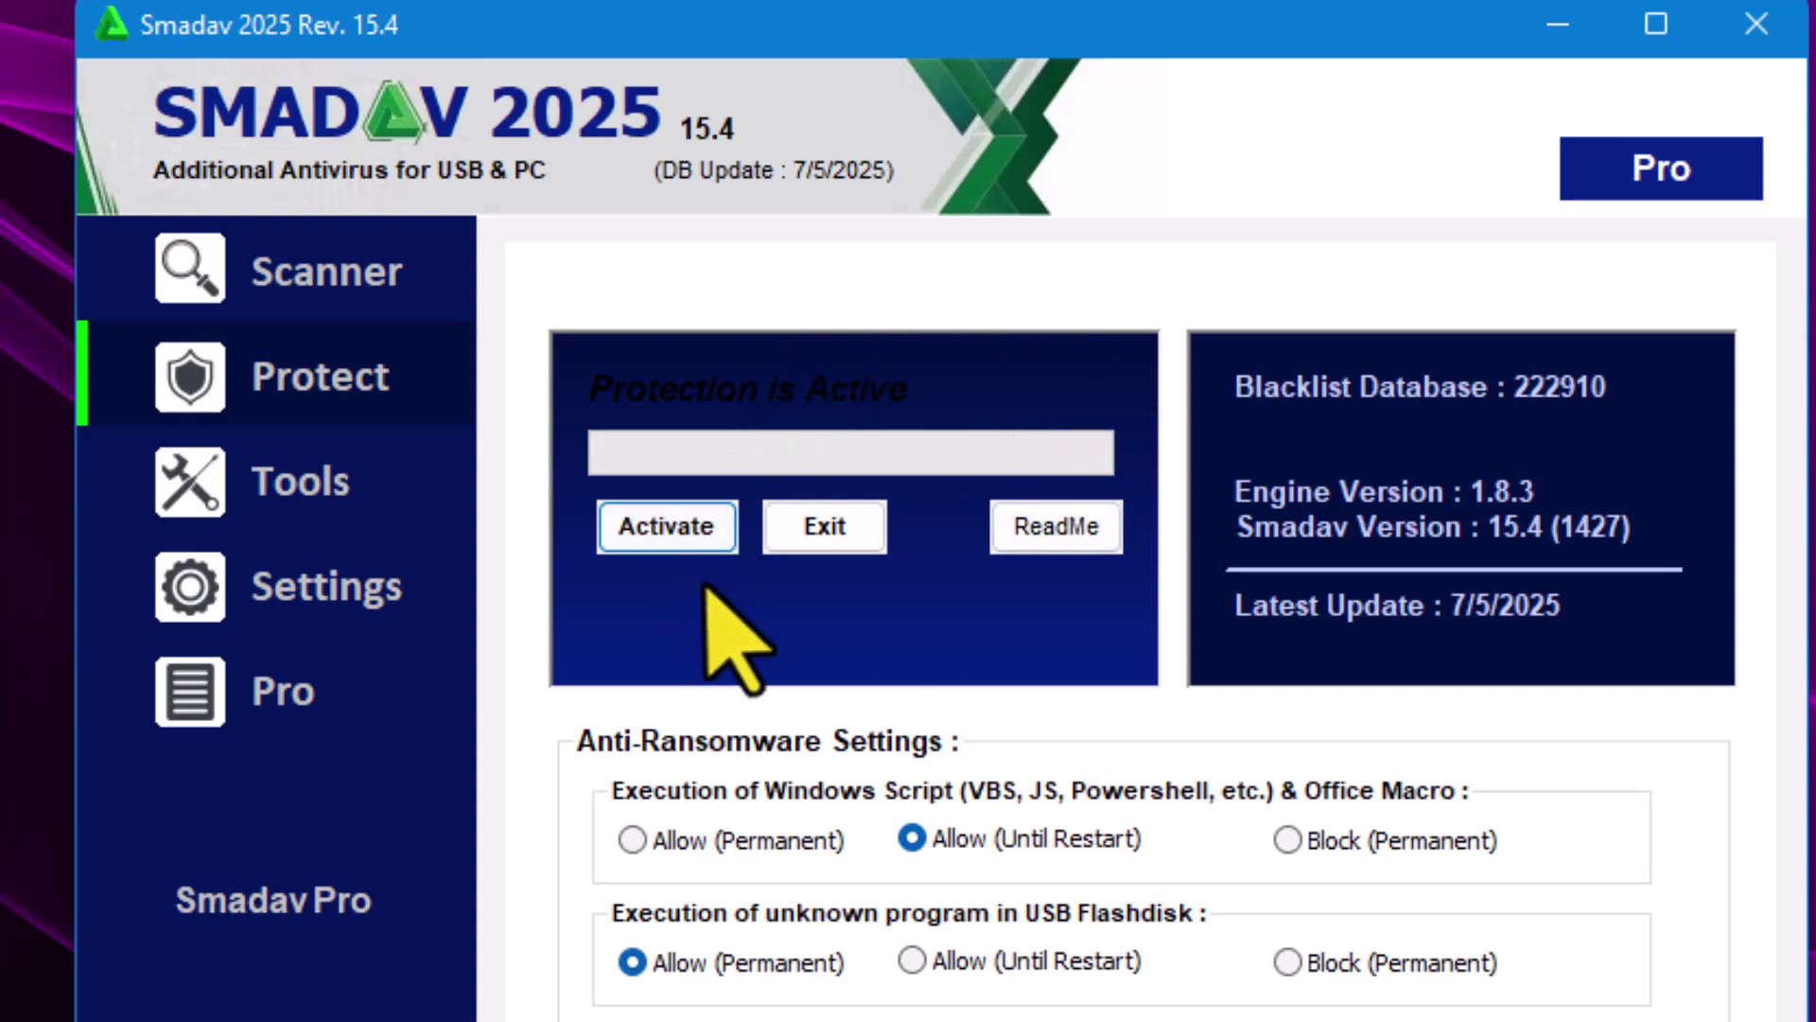
left_click(677, 517)
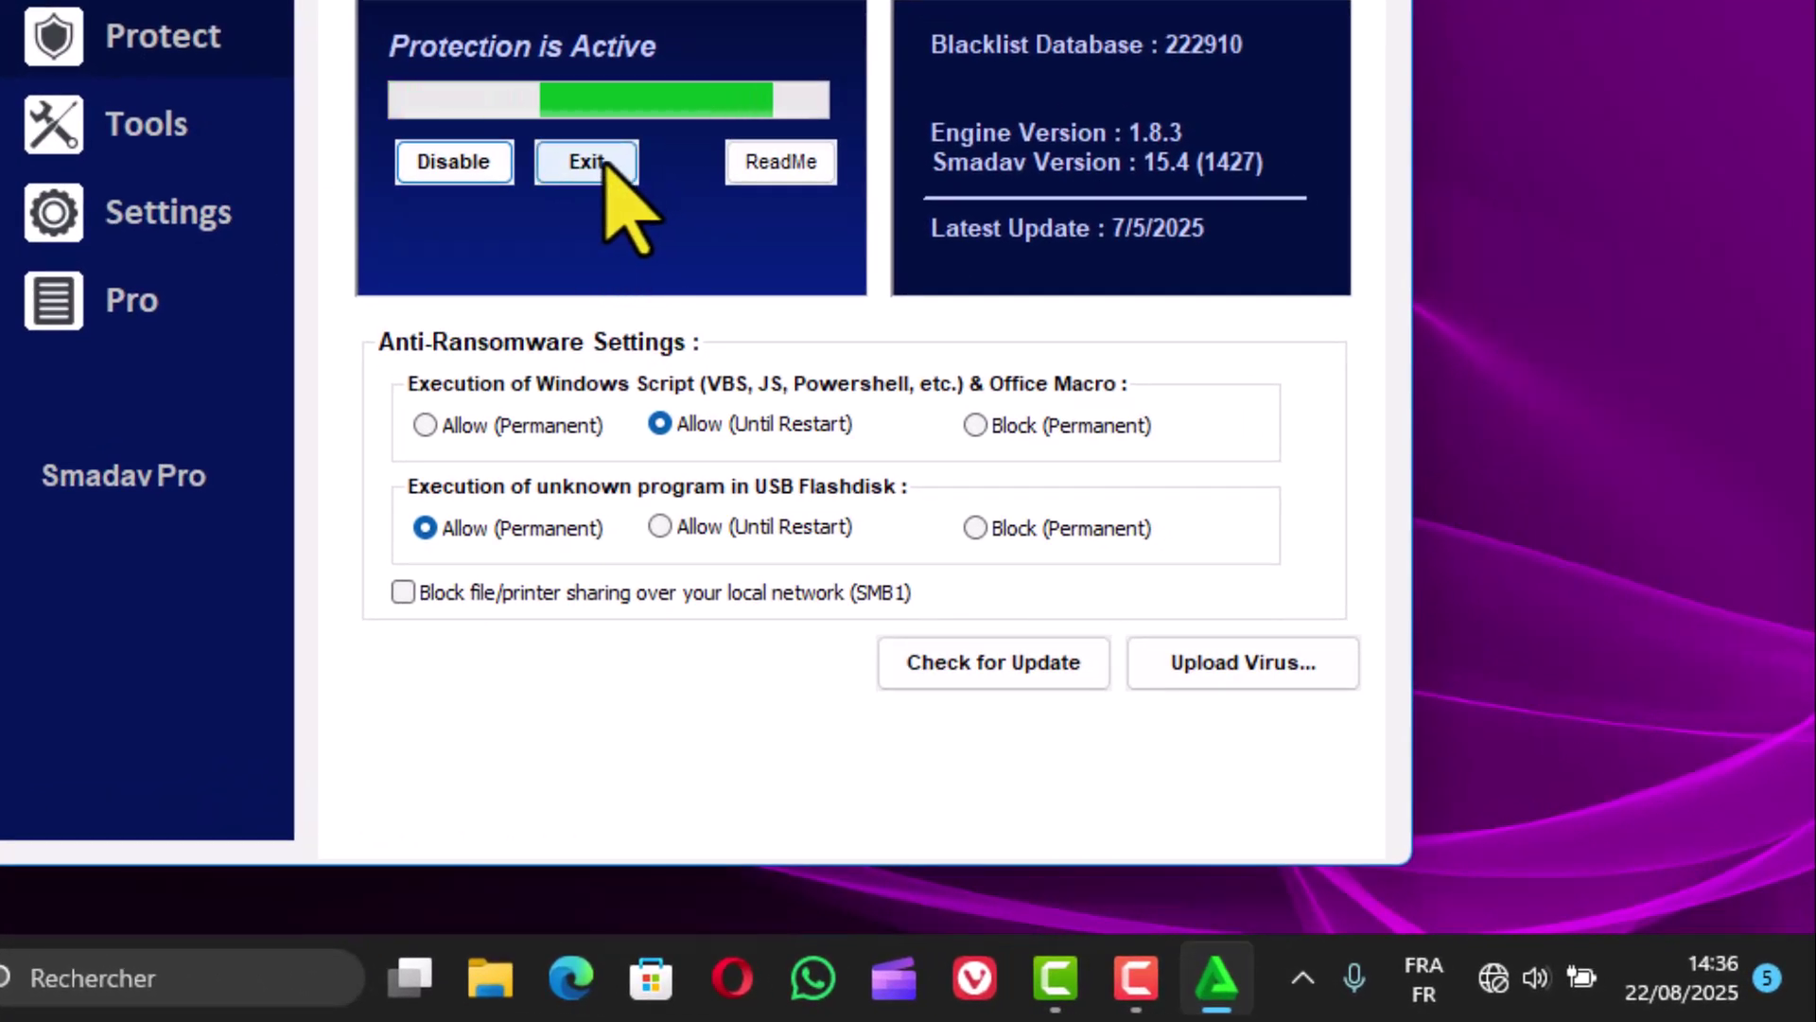
Step: Exit Smadav Protection, confirm the closure, and reactivate the protection
left_click(604, 161)
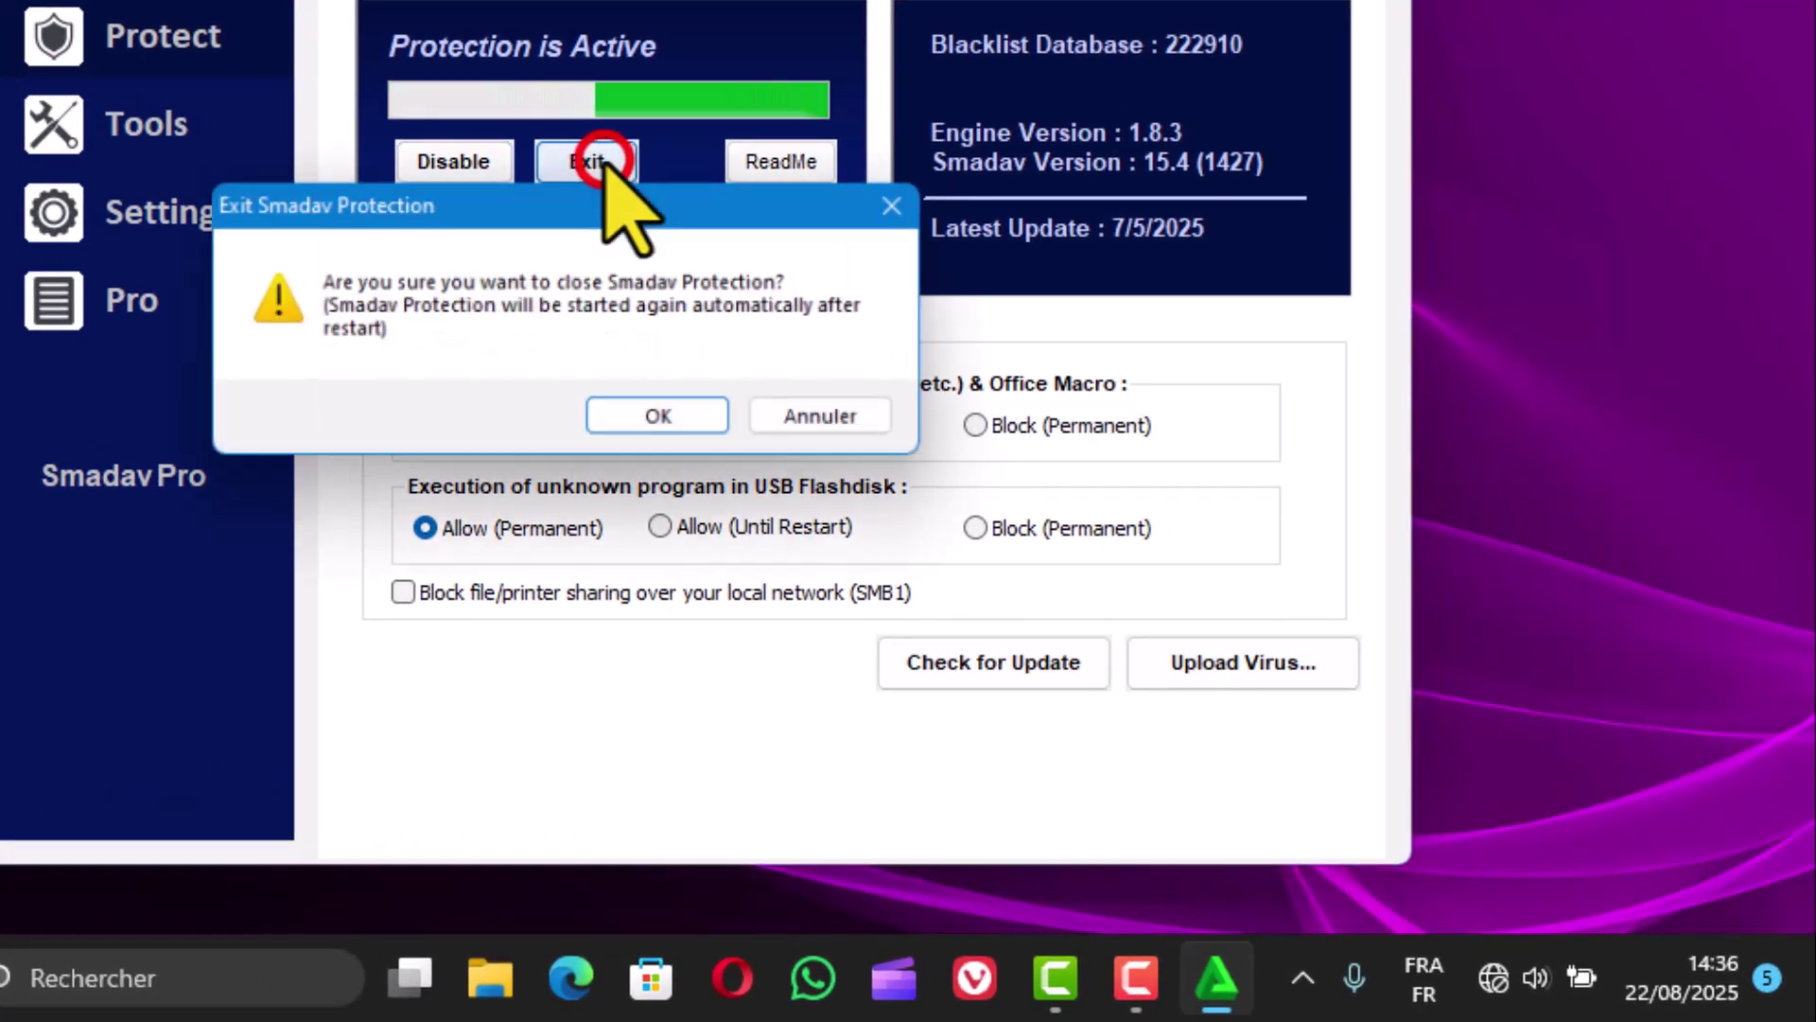
left_click(683, 417)
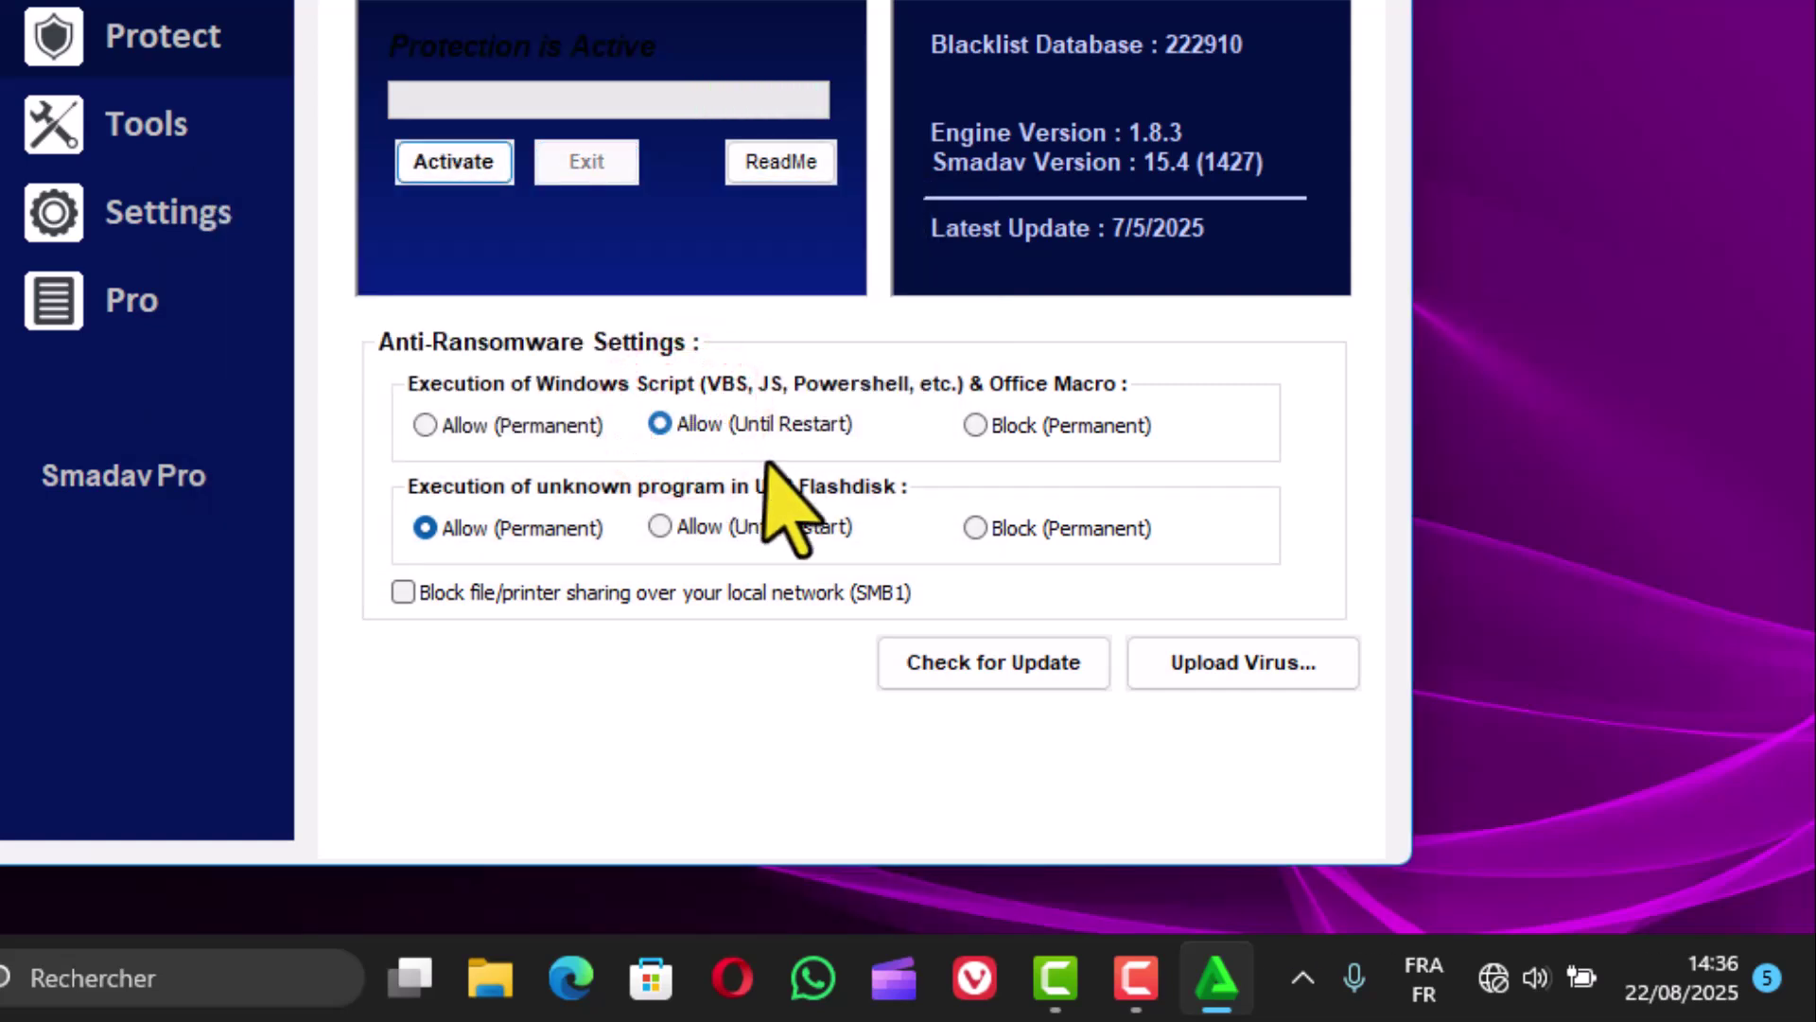
left_click(484, 163)
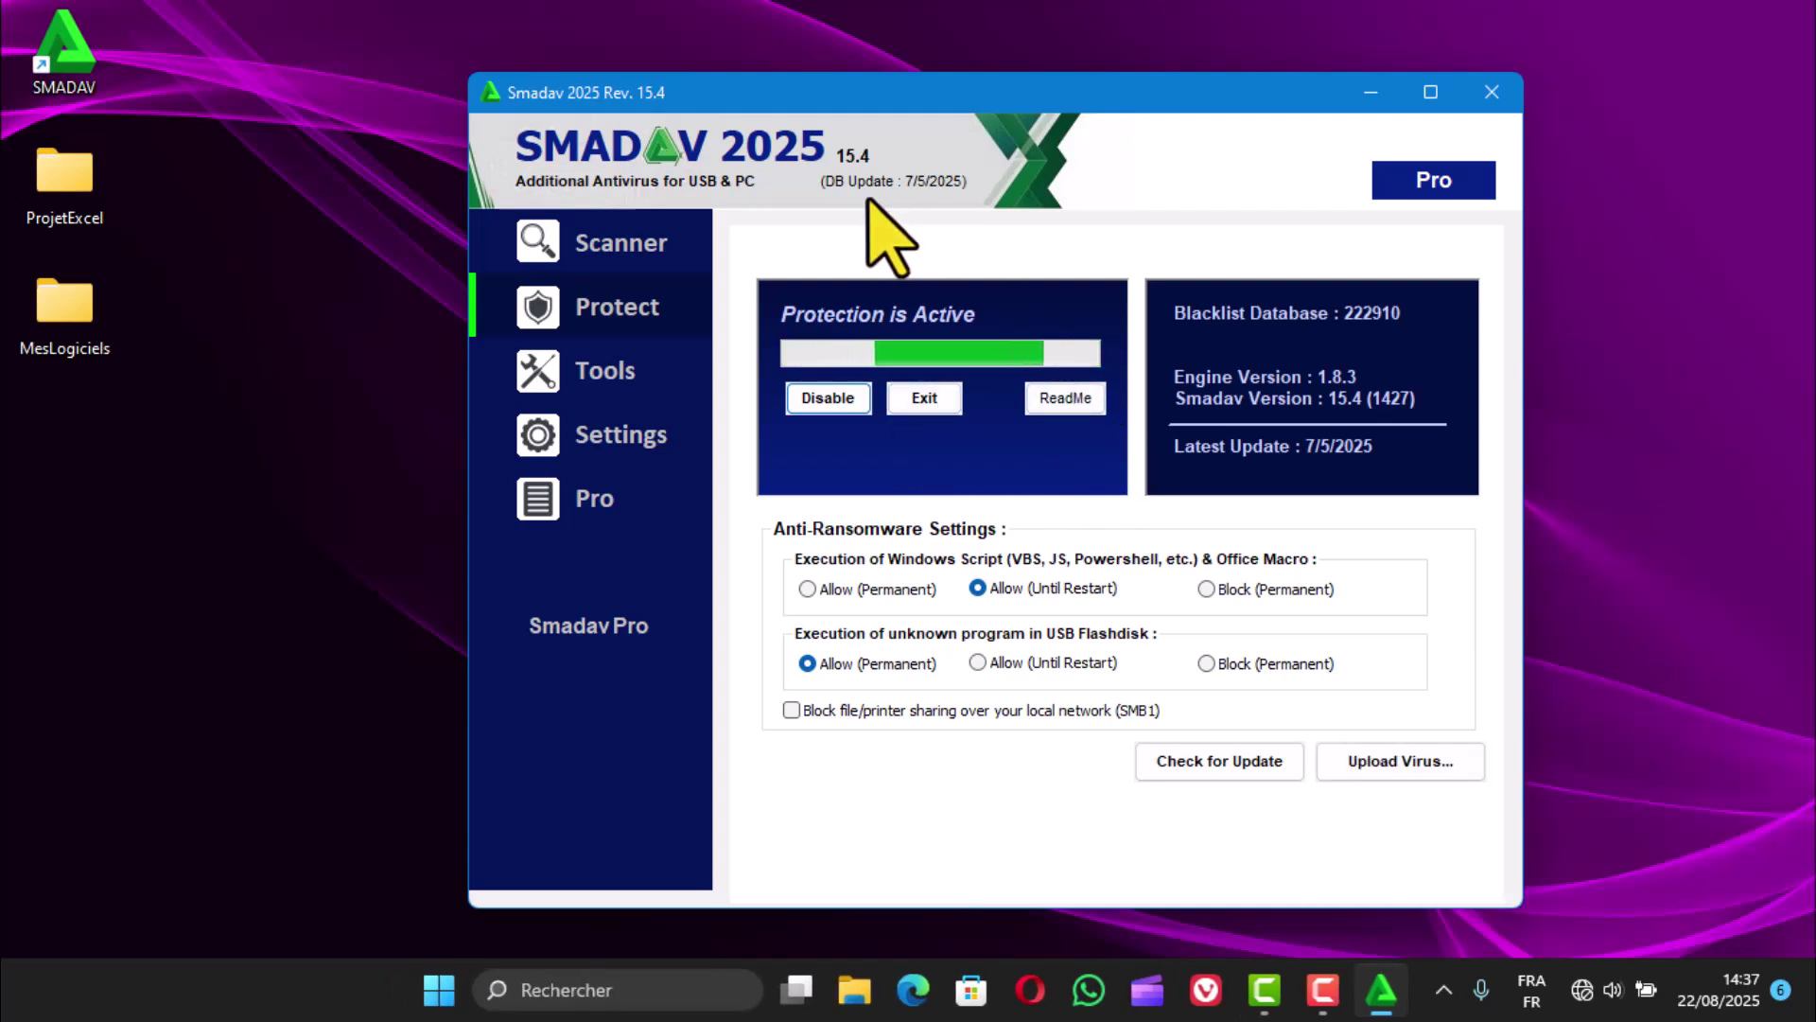
Step: Open Smadav's Readme file from the Protect section, look over its version details, and close it
left_click(1067, 397)
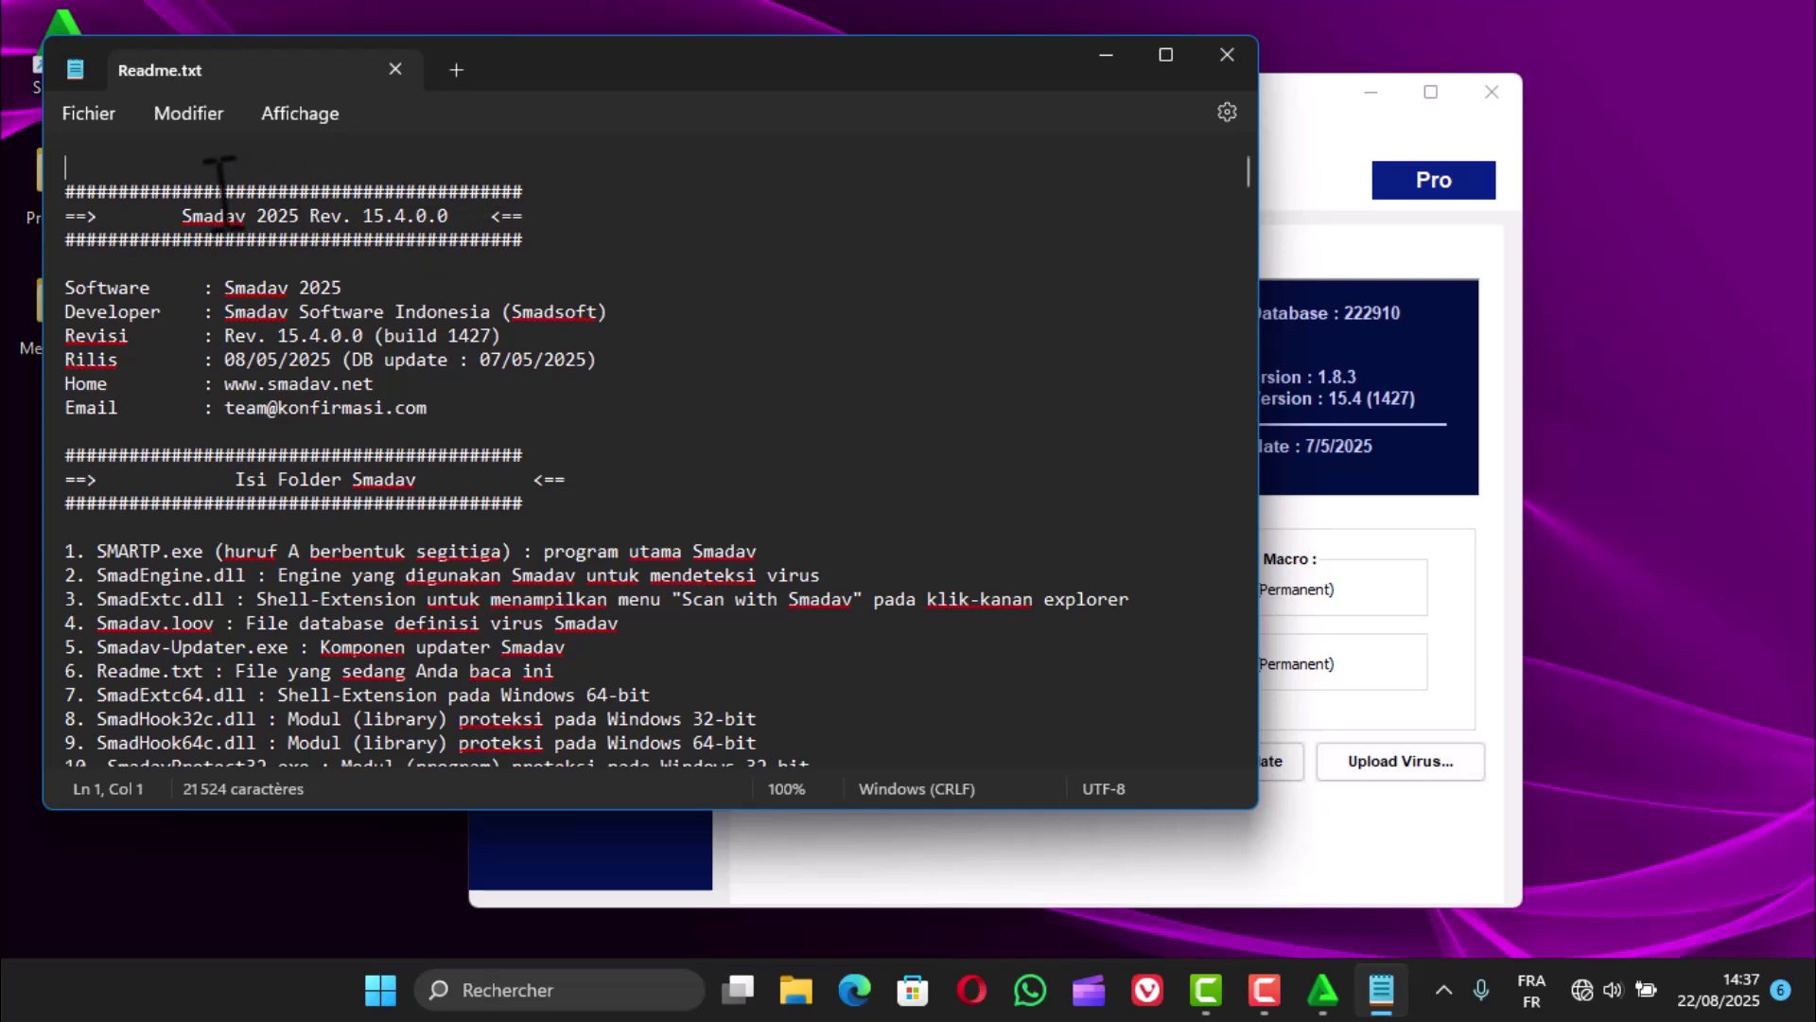
left_click_drag(168, 210, 434, 236)
left_click(724, 367)
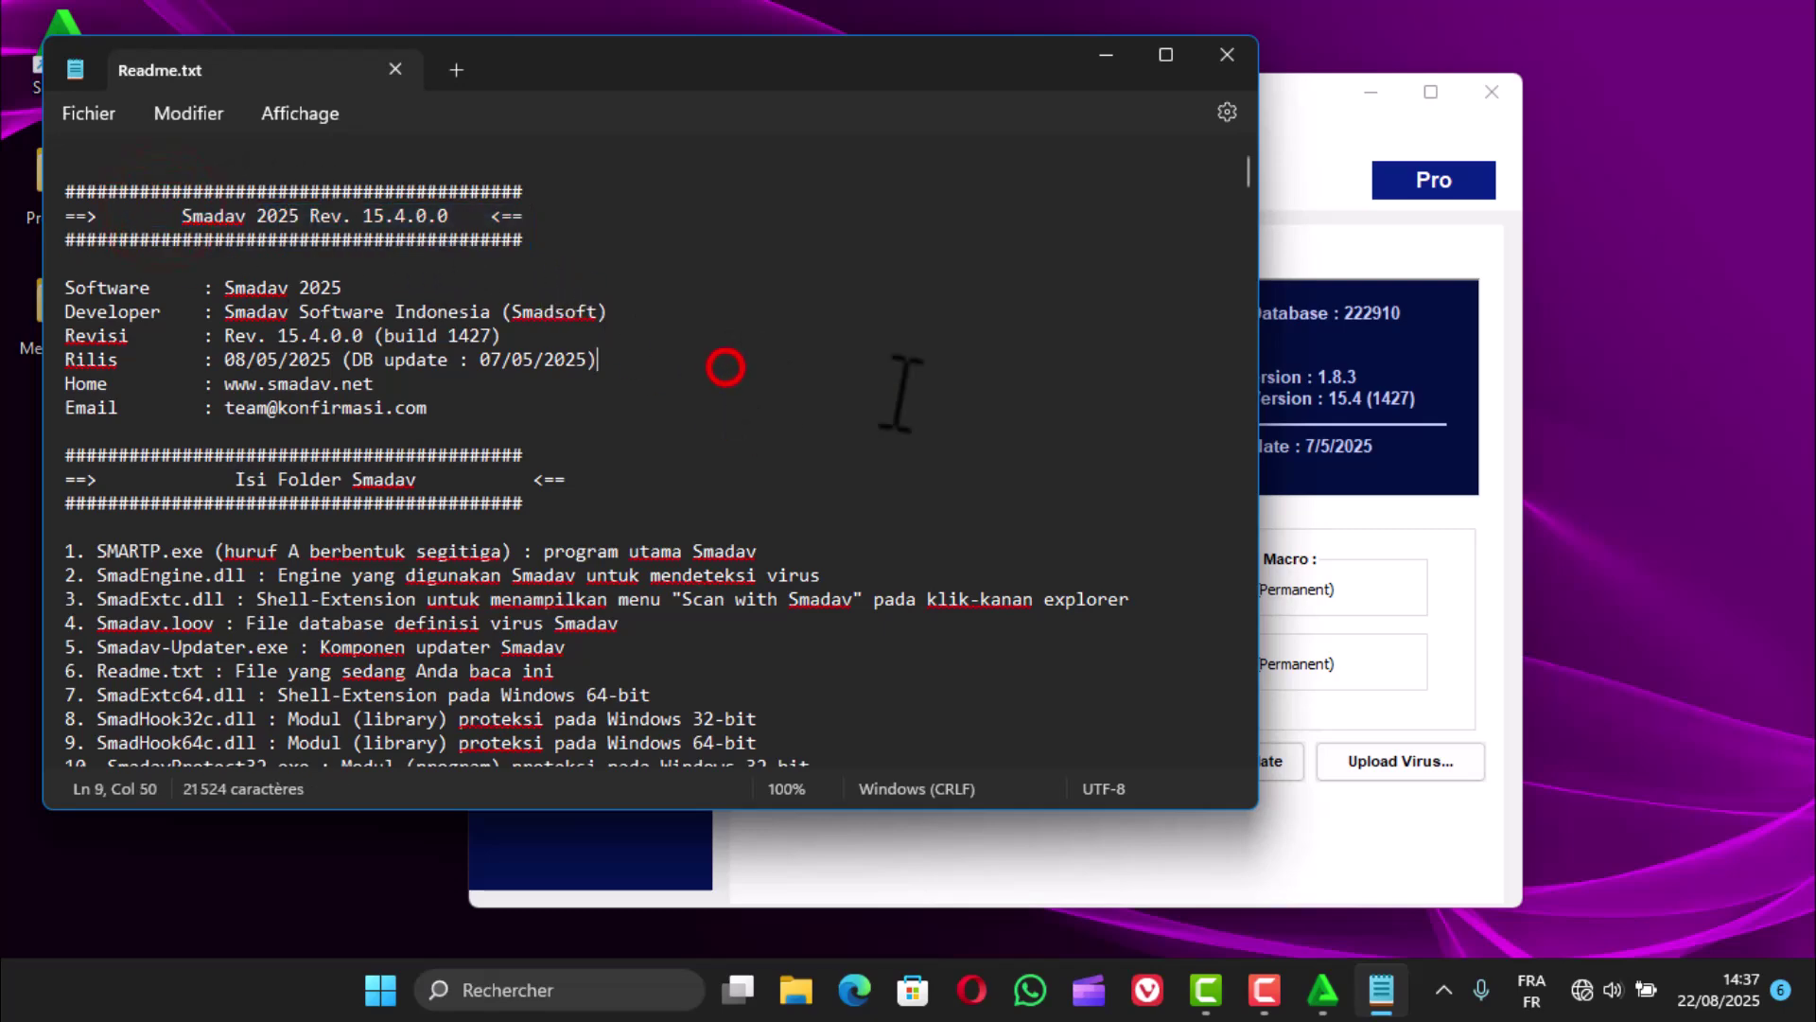
left_click(1227, 54)
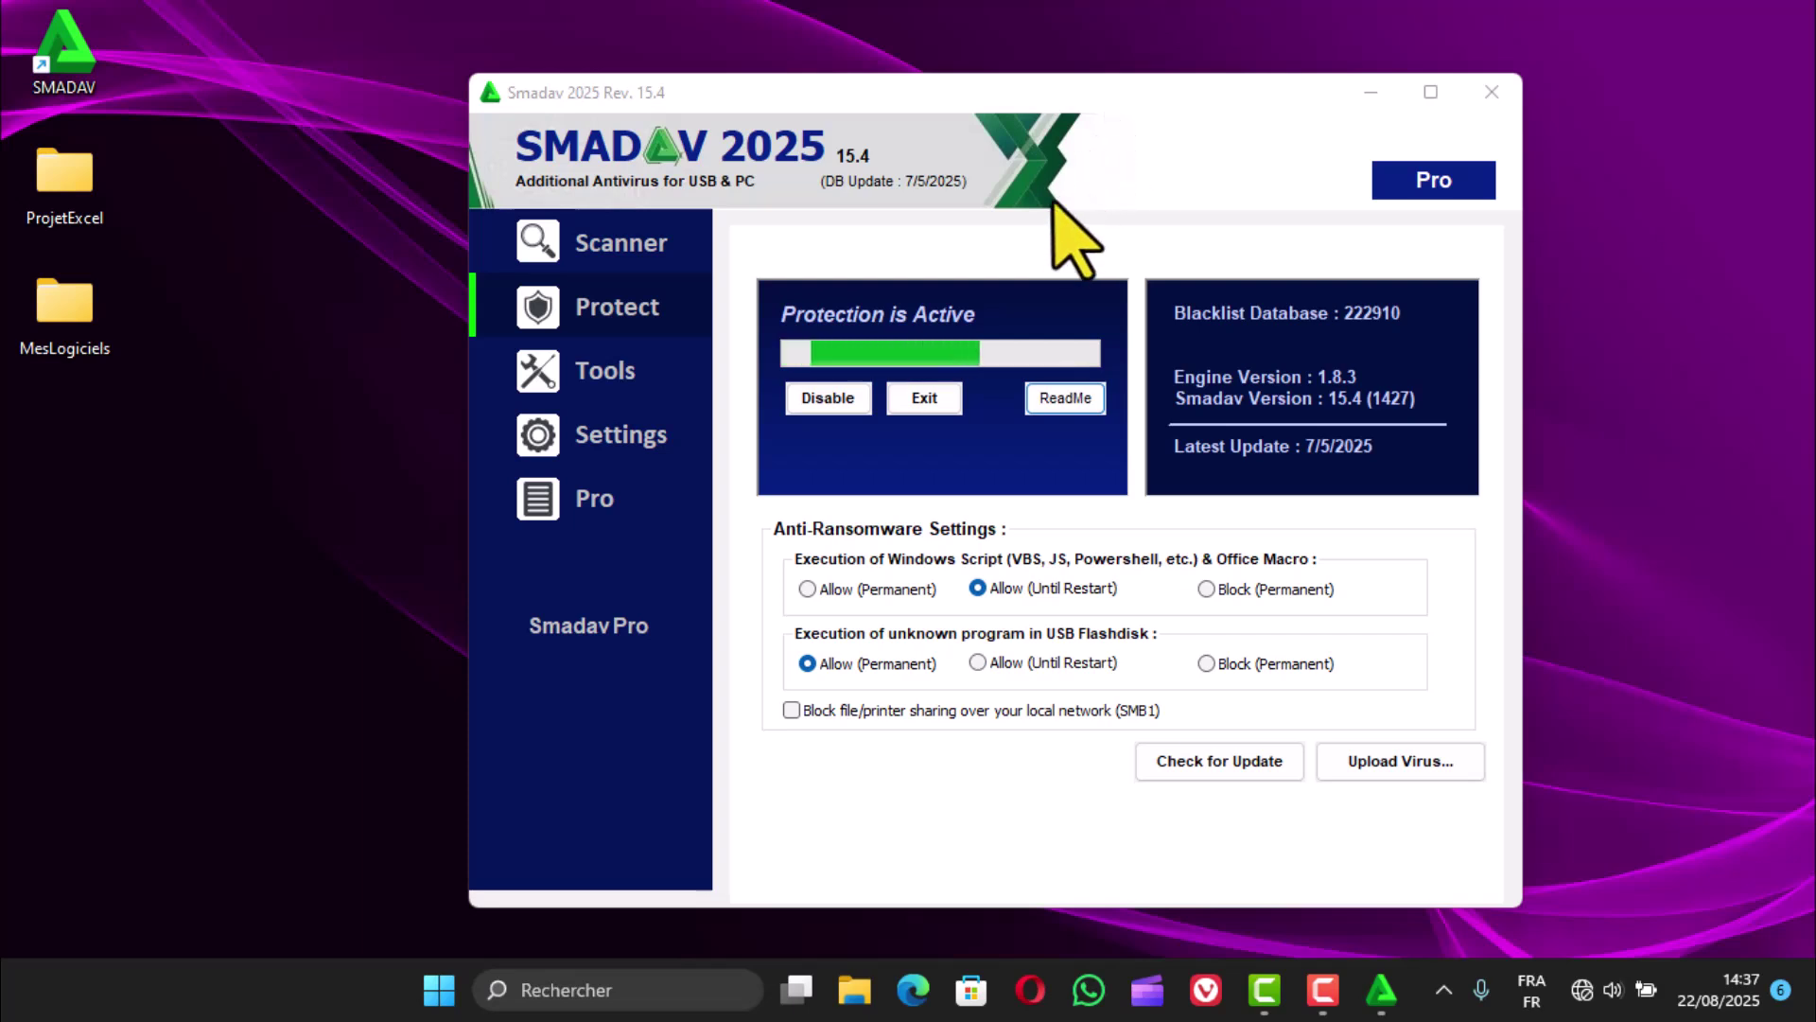
left_click(1040, 104)
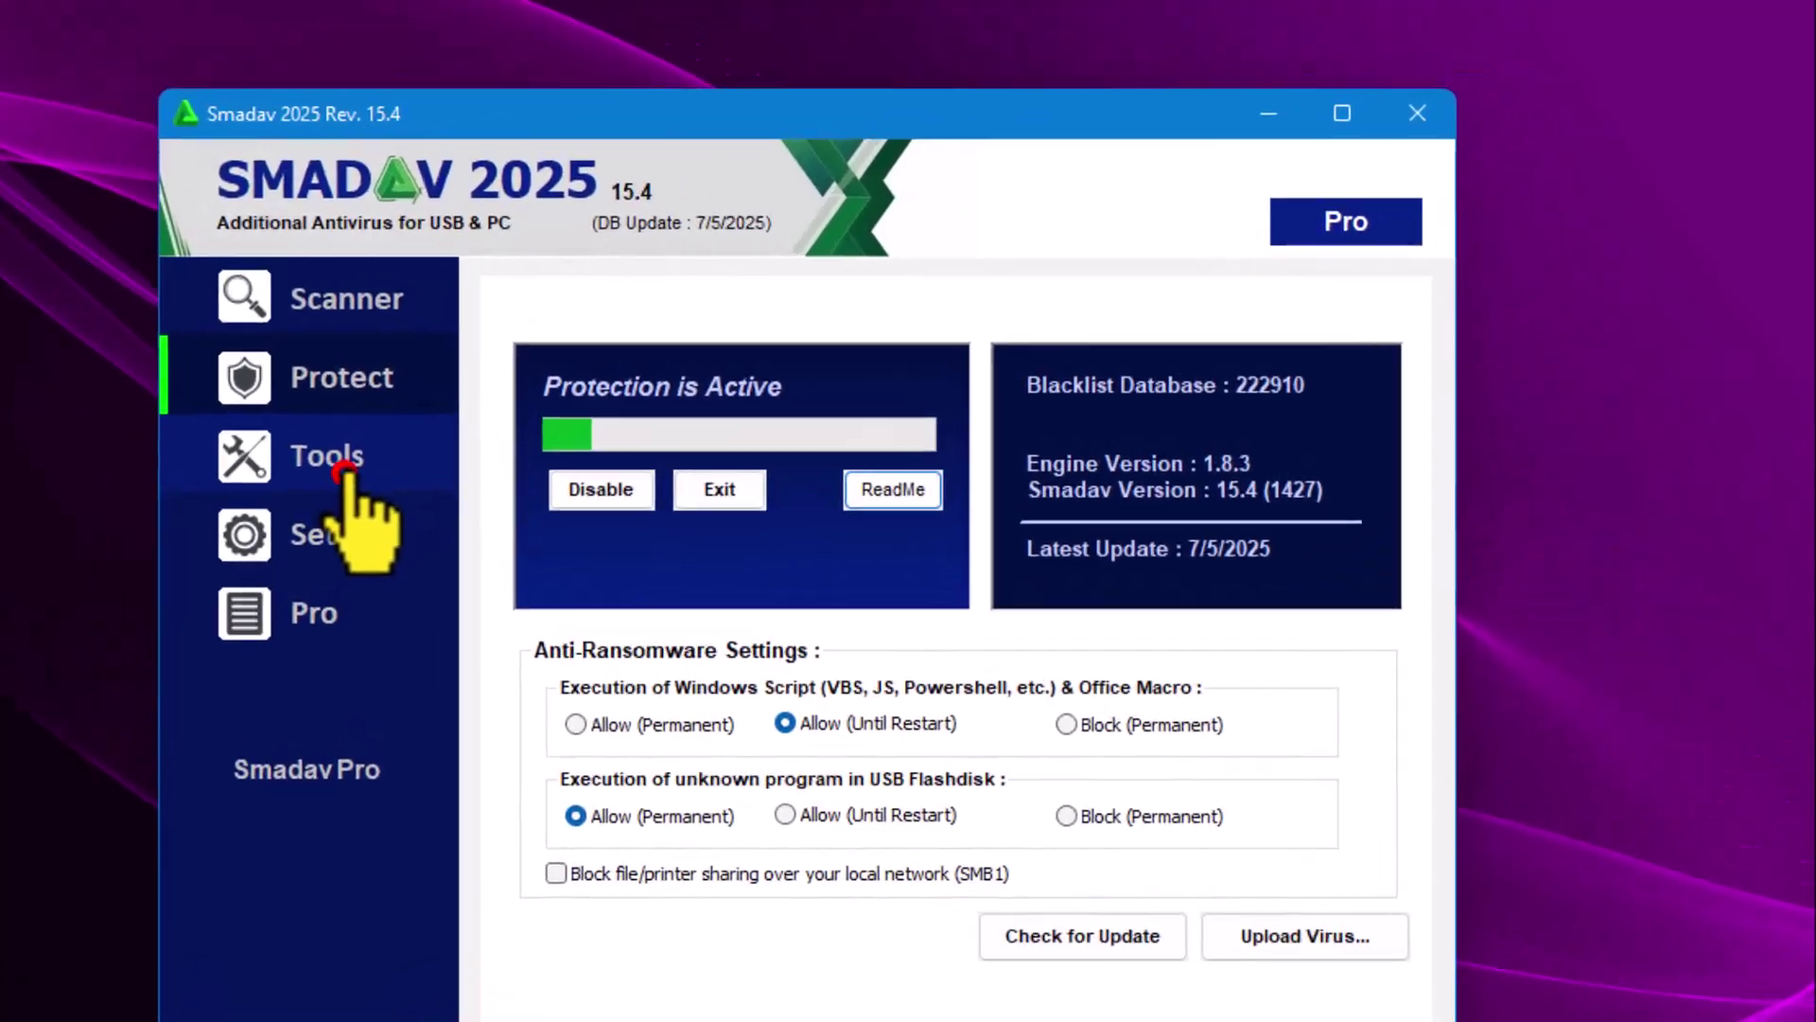
Step: Open the System Editor among Smadav's tools, apply its current settings and restart Explorer.exe
left_click(626, 375)
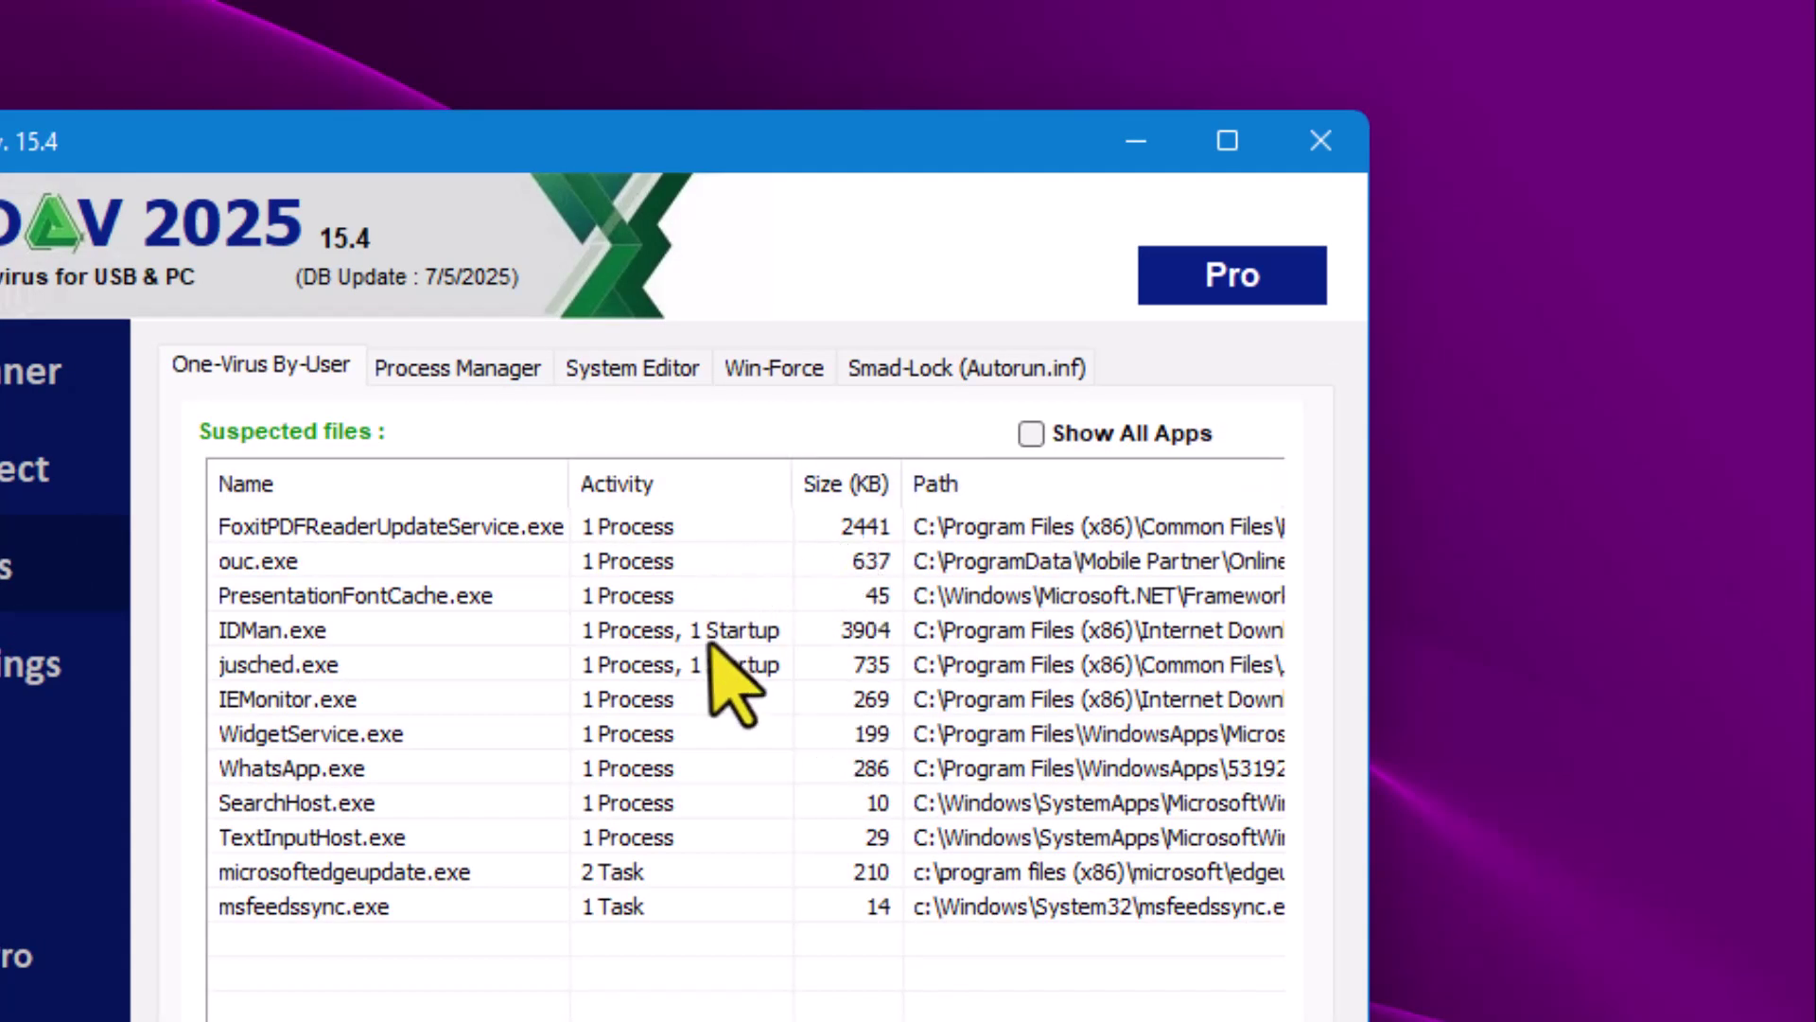
left_click(636, 368)
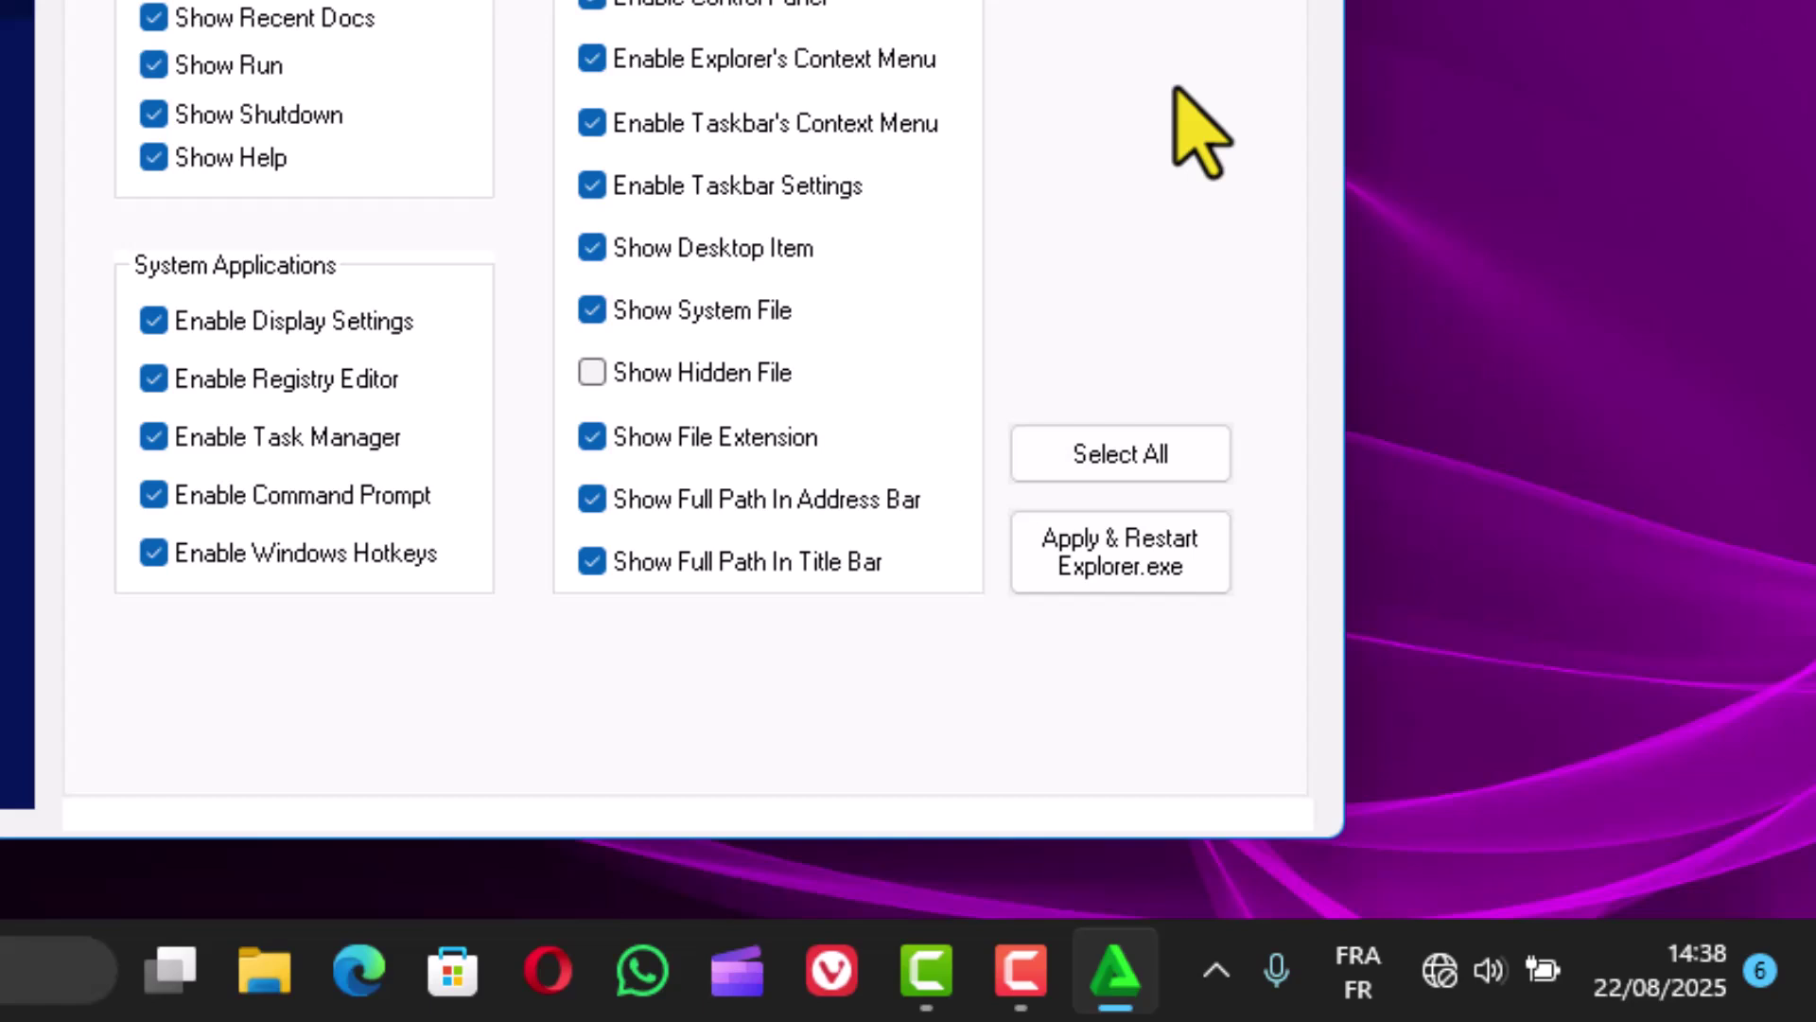
left_click(1131, 578)
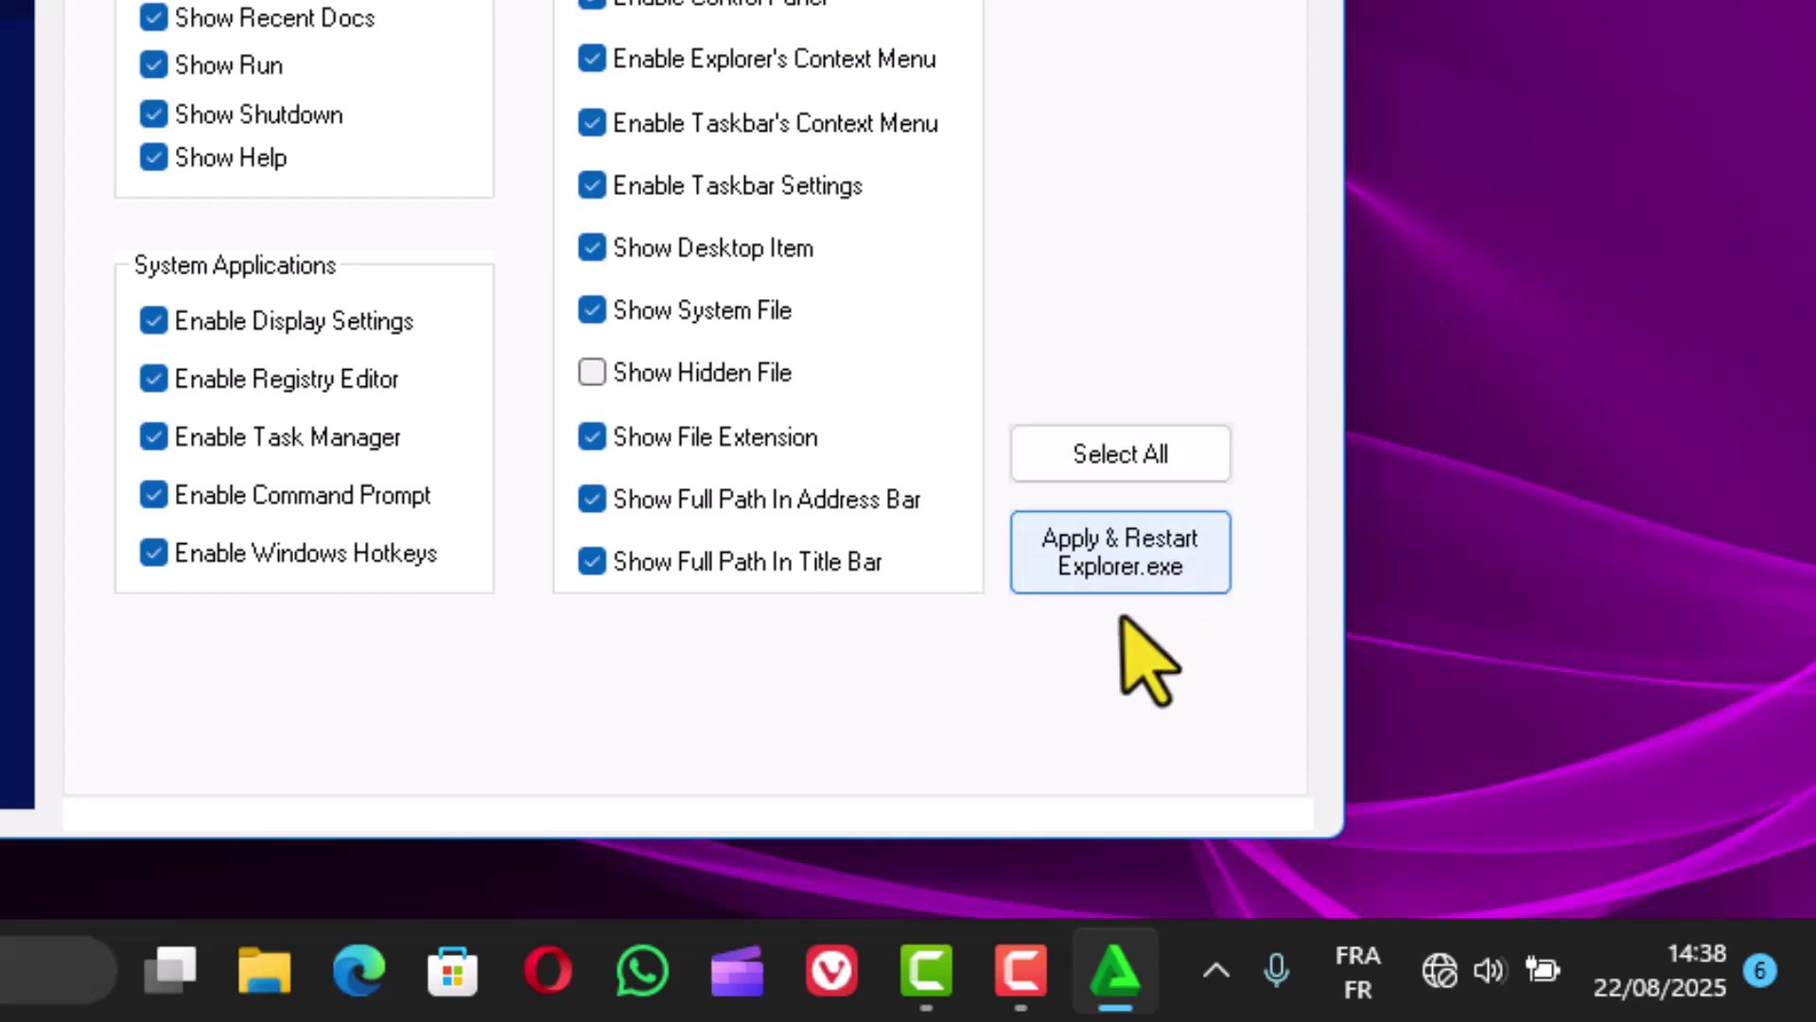
left_click(1147, 561)
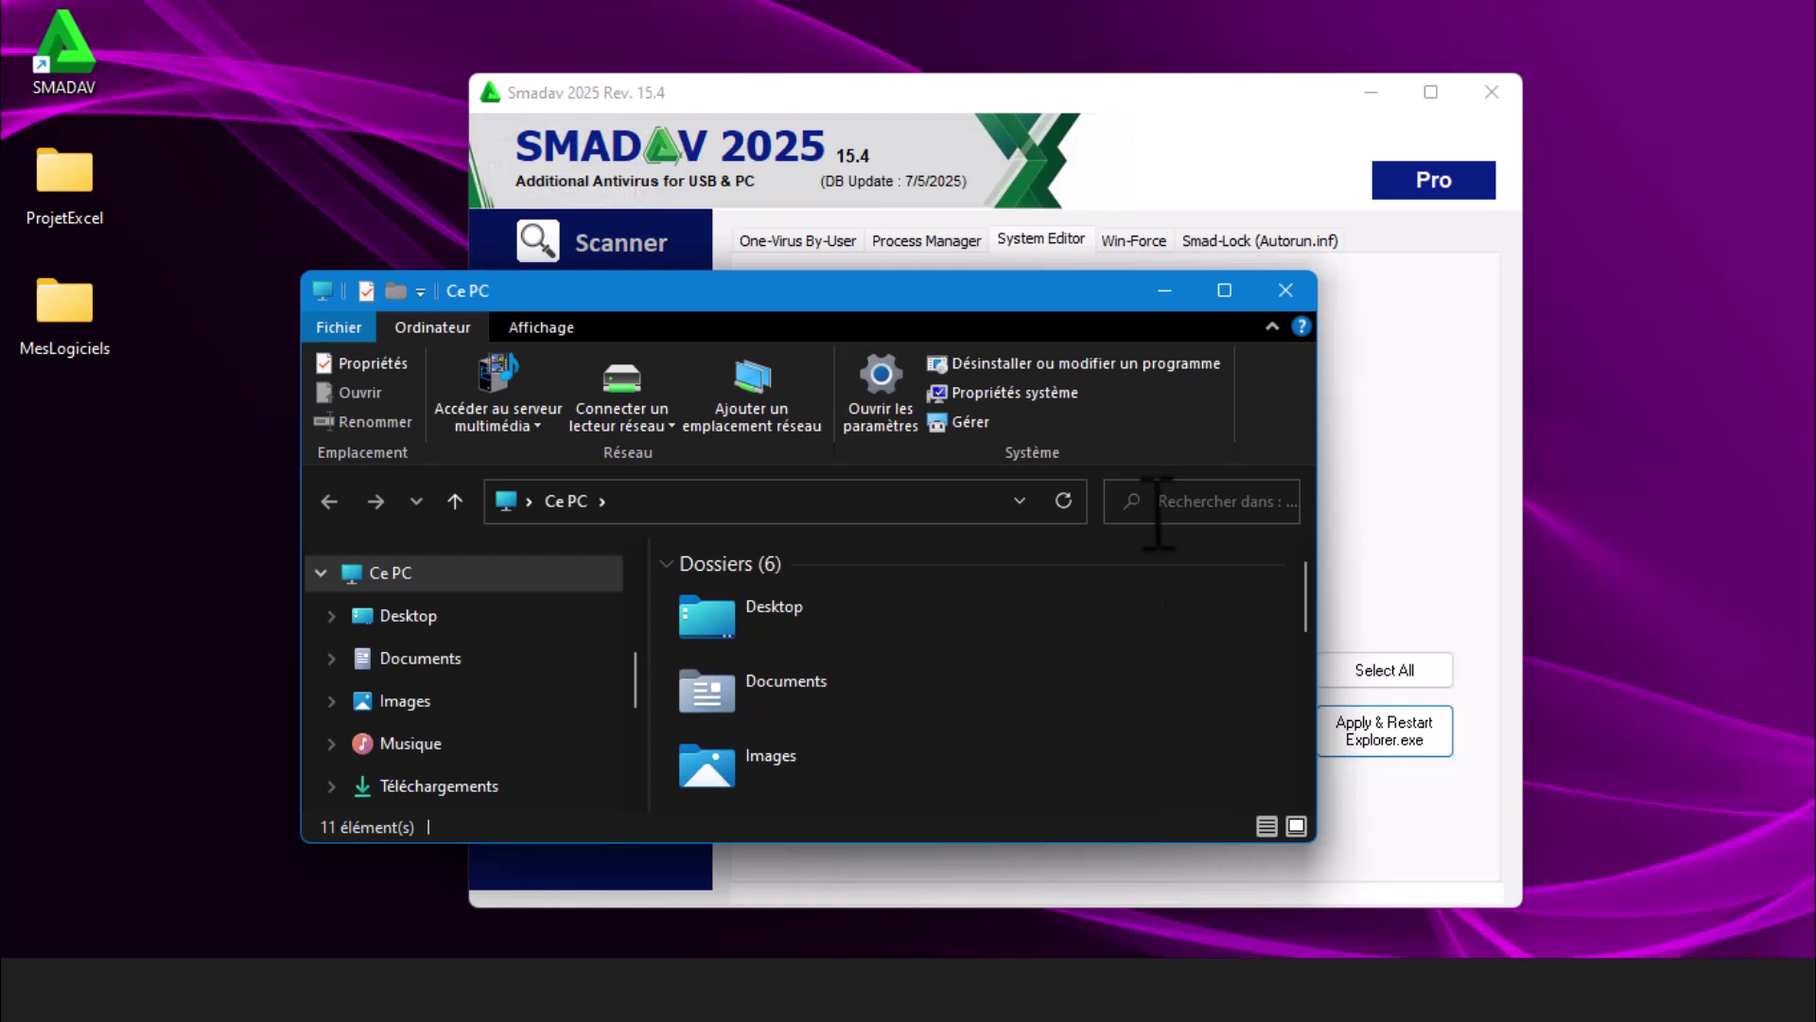
Step: Minimise the Camtasia window, close the Ce PC Explorer window, and reposition the Smadav window
mouse_move(1224, 295)
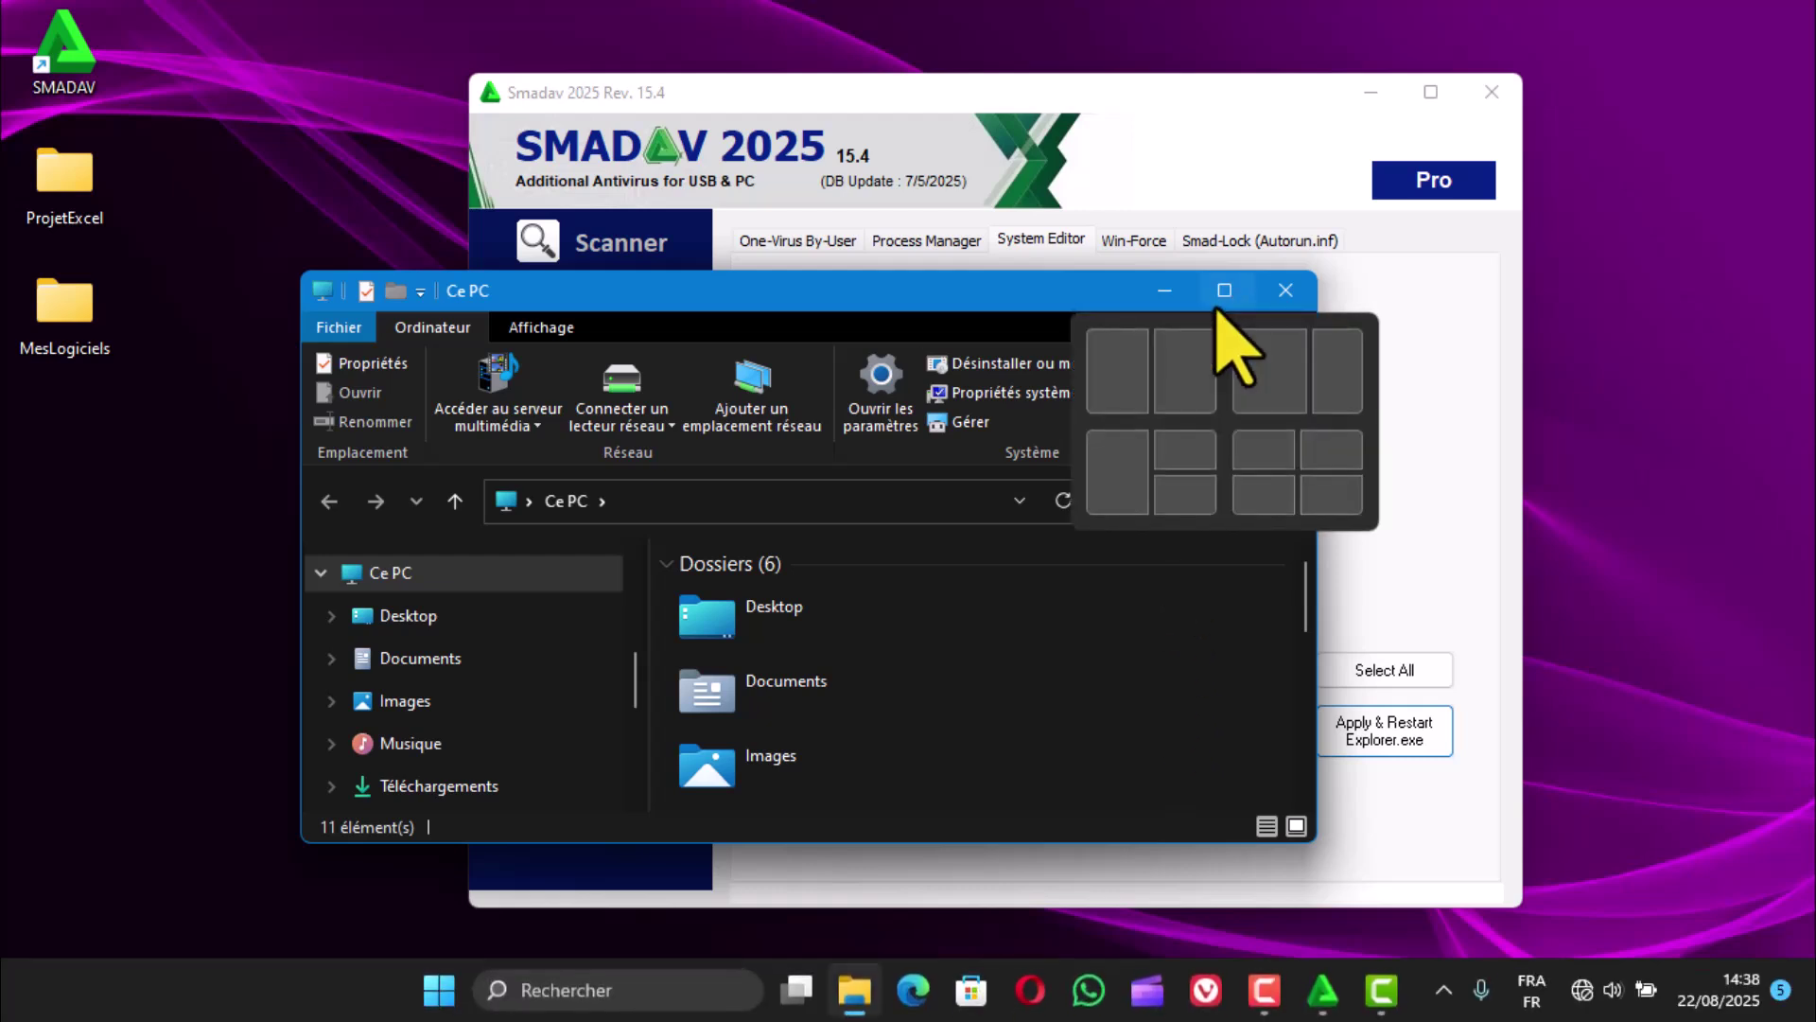
mouse_move(1377, 1001)
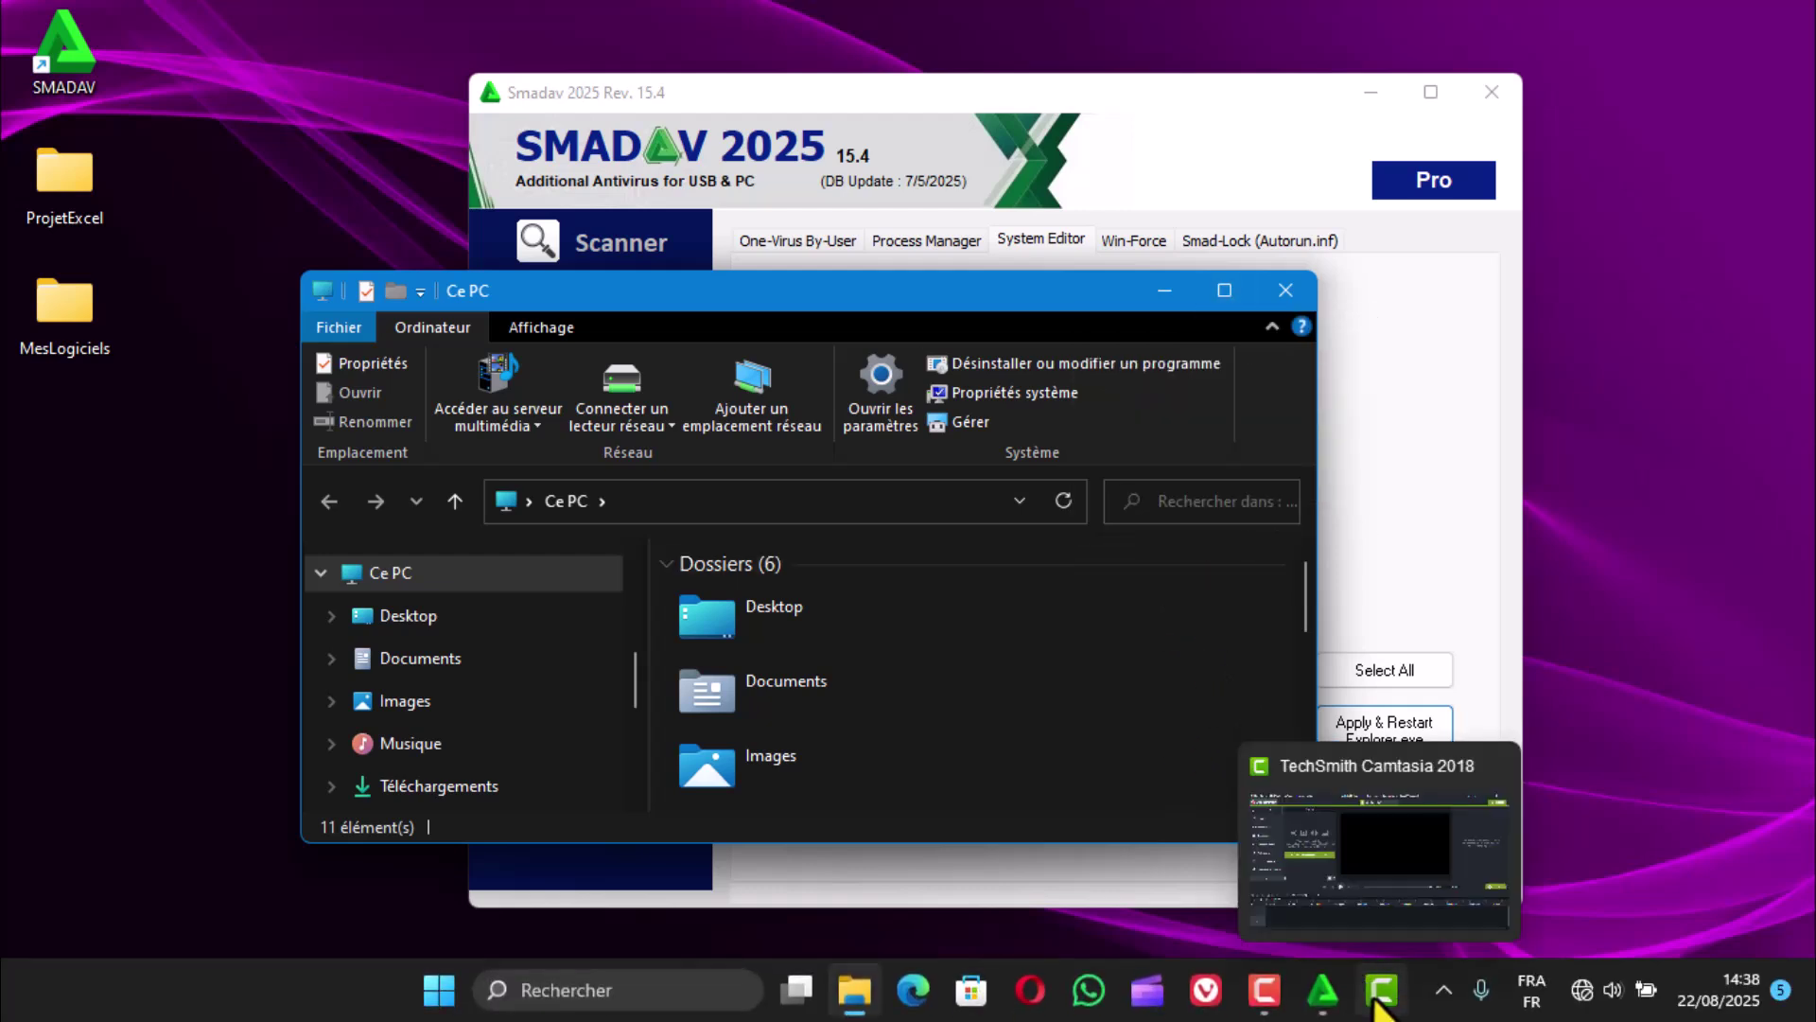
left_click(1379, 1004)
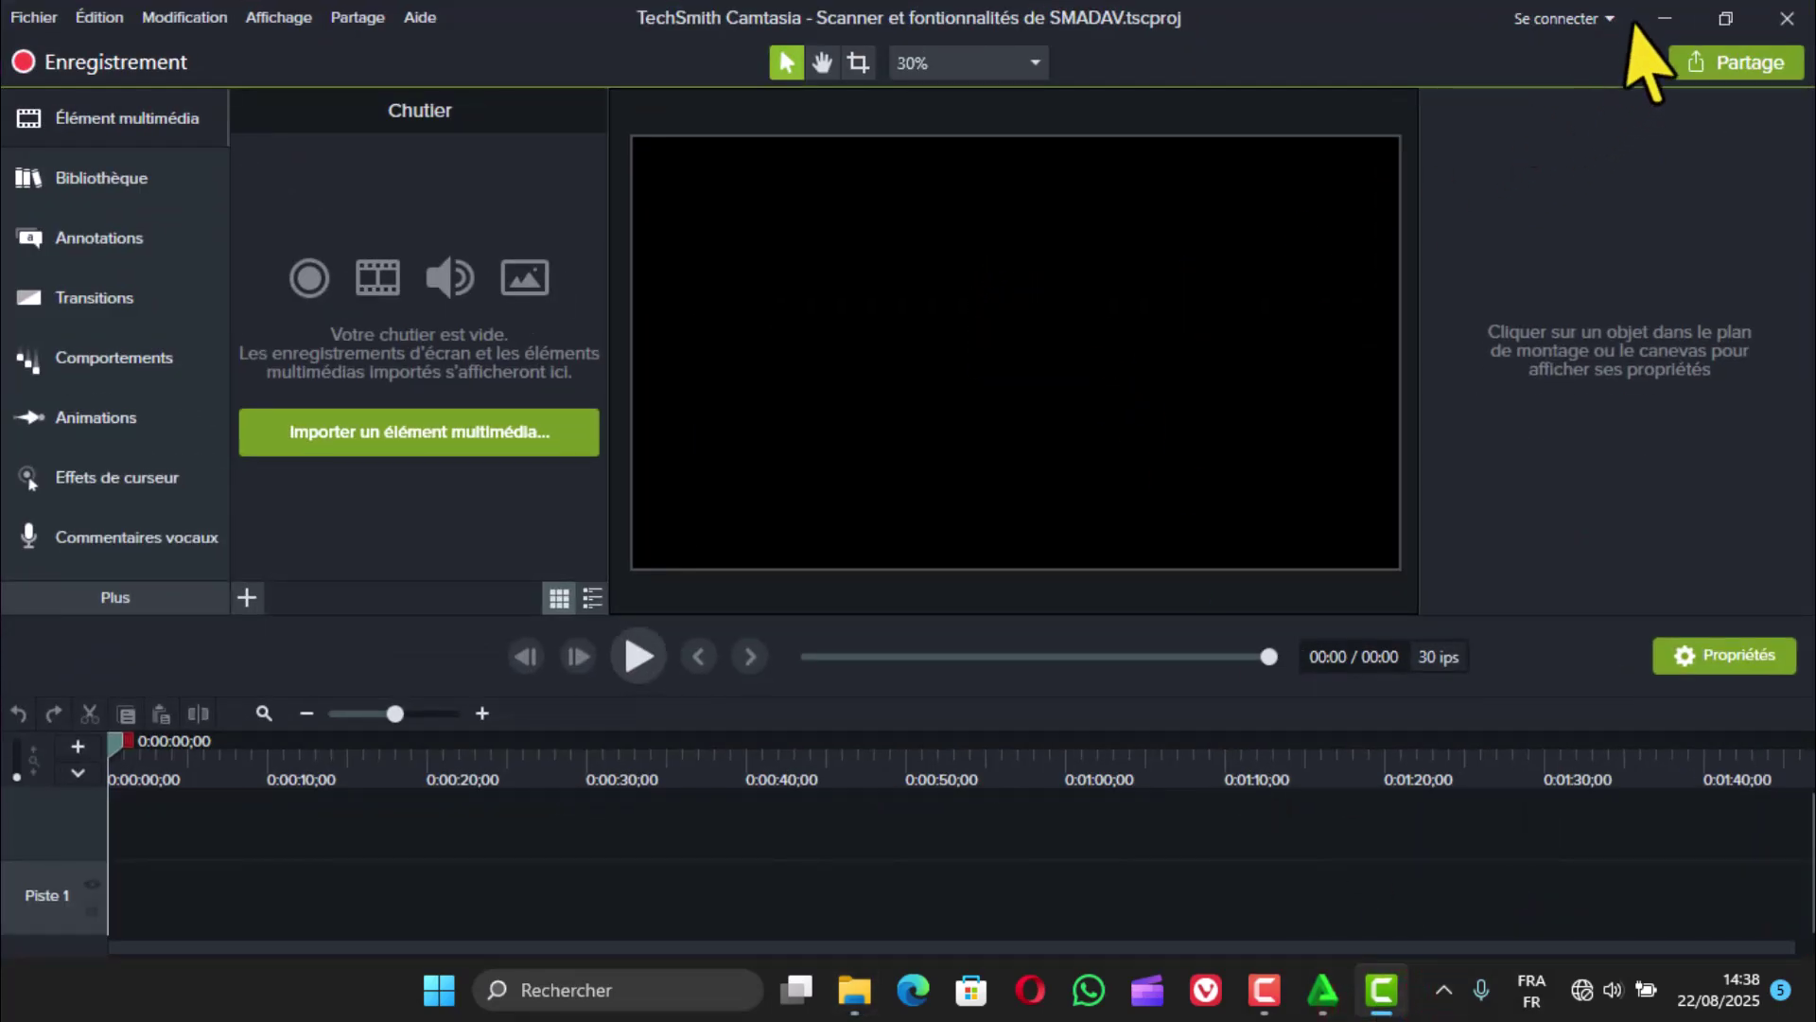
left_click(1658, 15)
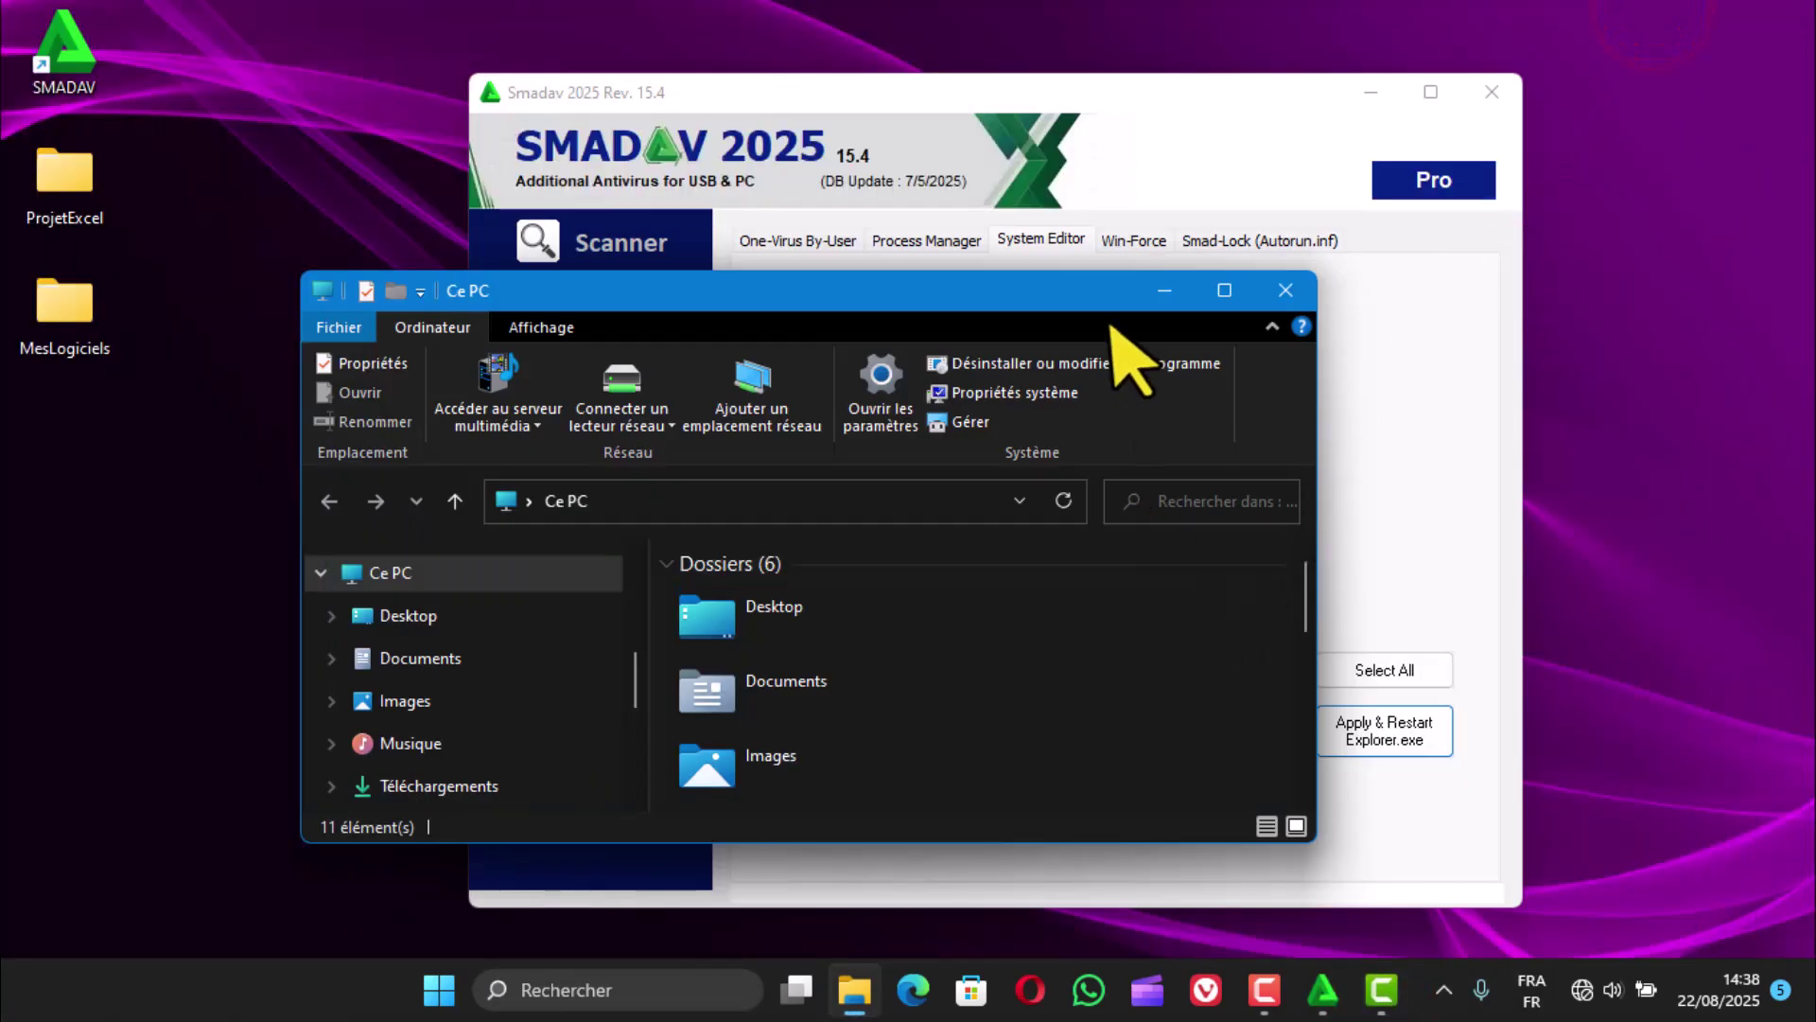
left_click(1298, 288)
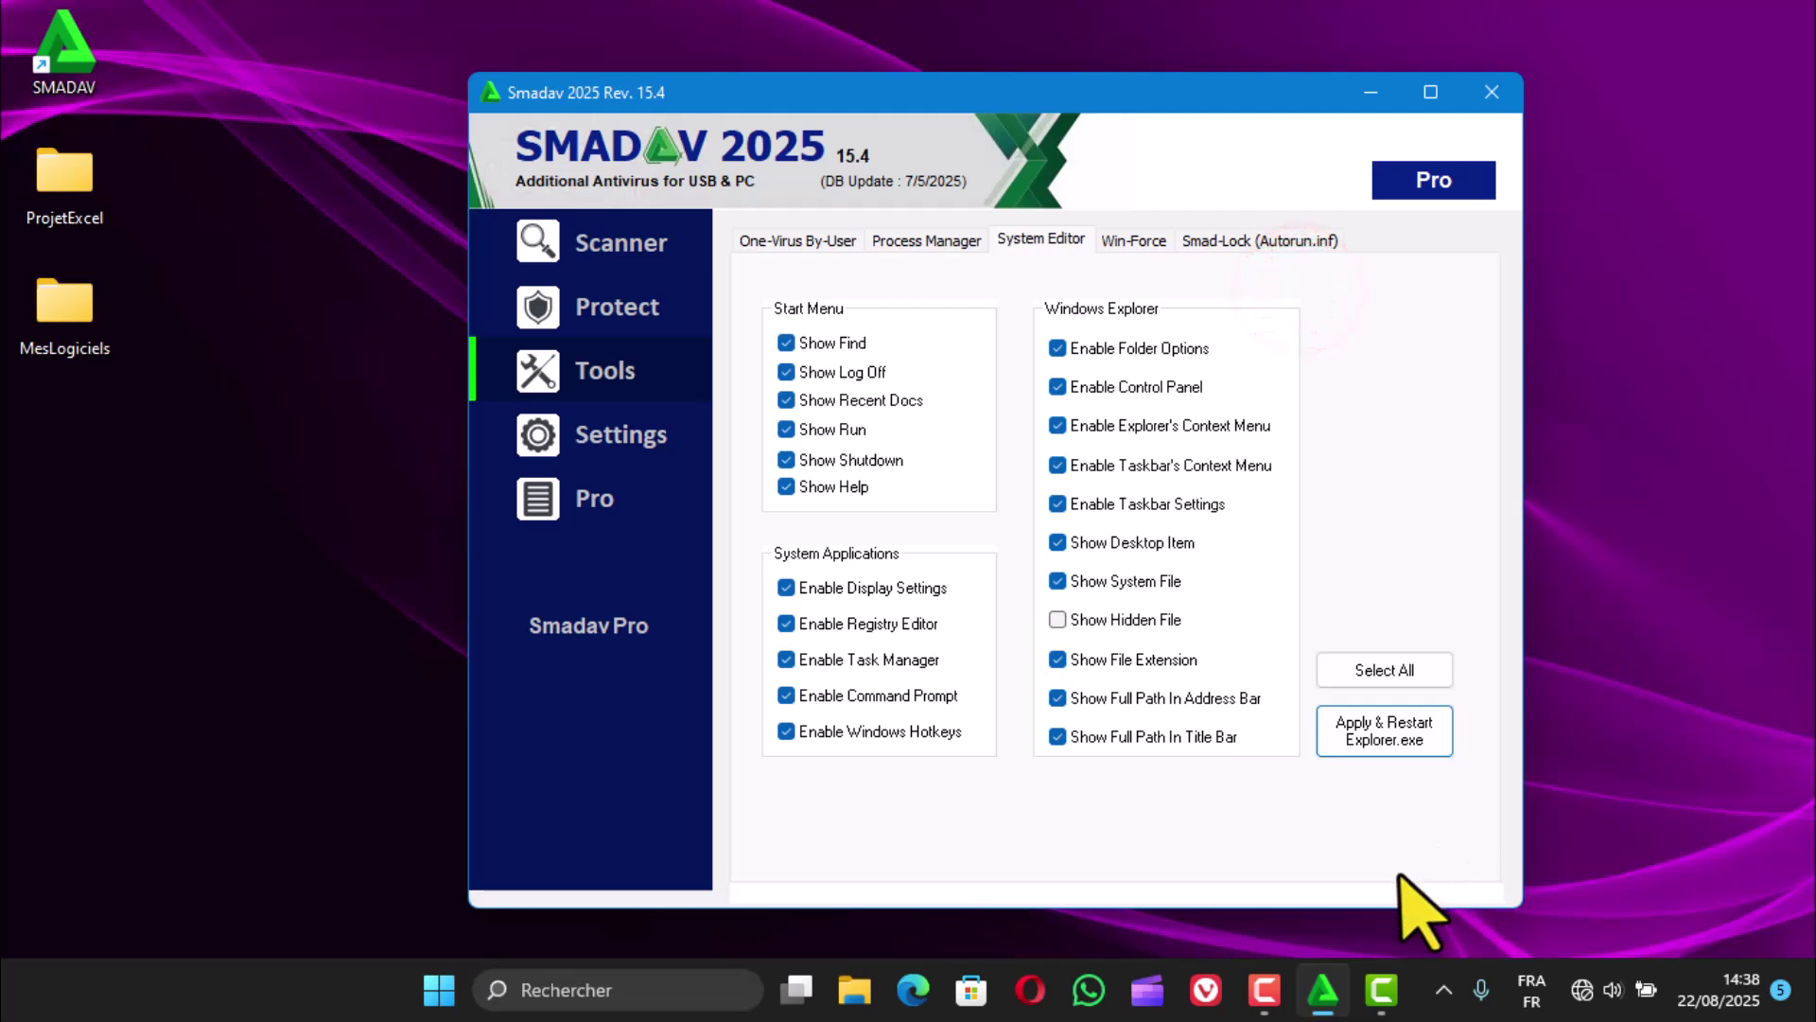
mouse_move(1266, 995)
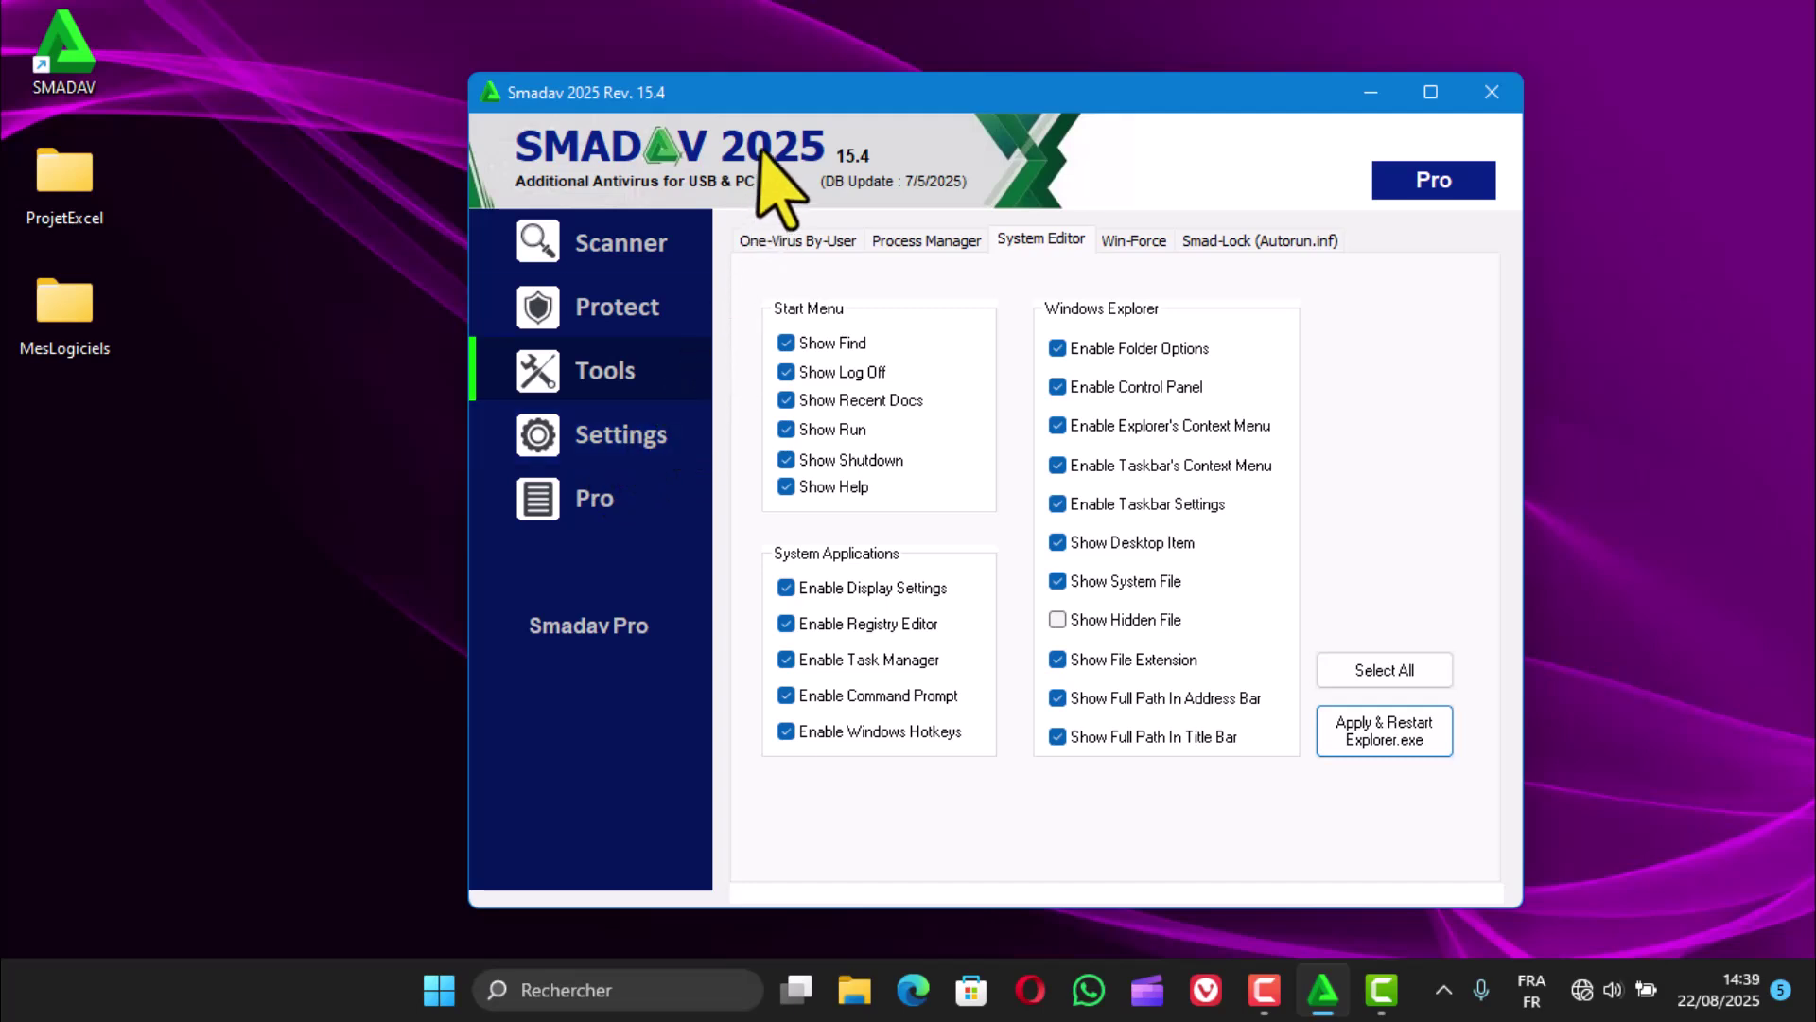
left_click_drag(800, 142, 771, 114)
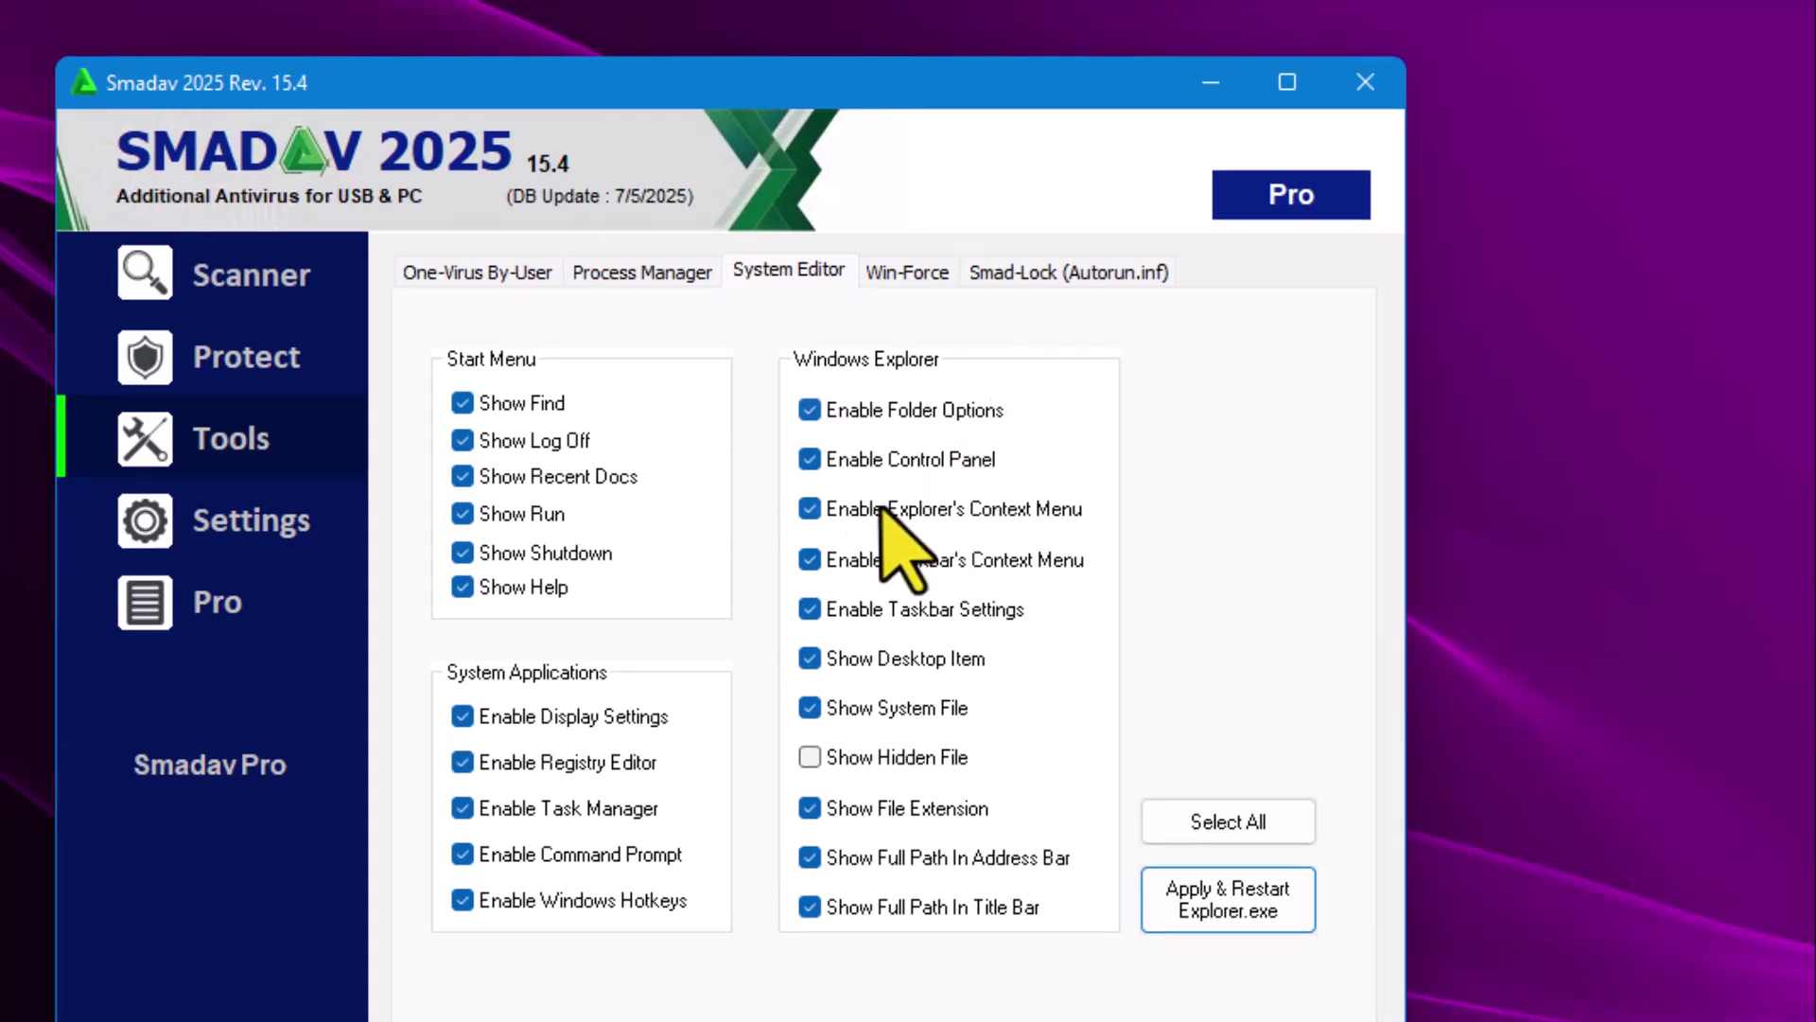
Step: Open the Registry Editor from Smadav's Win-Force tools, look at it, and close it
left_click(252, 427)
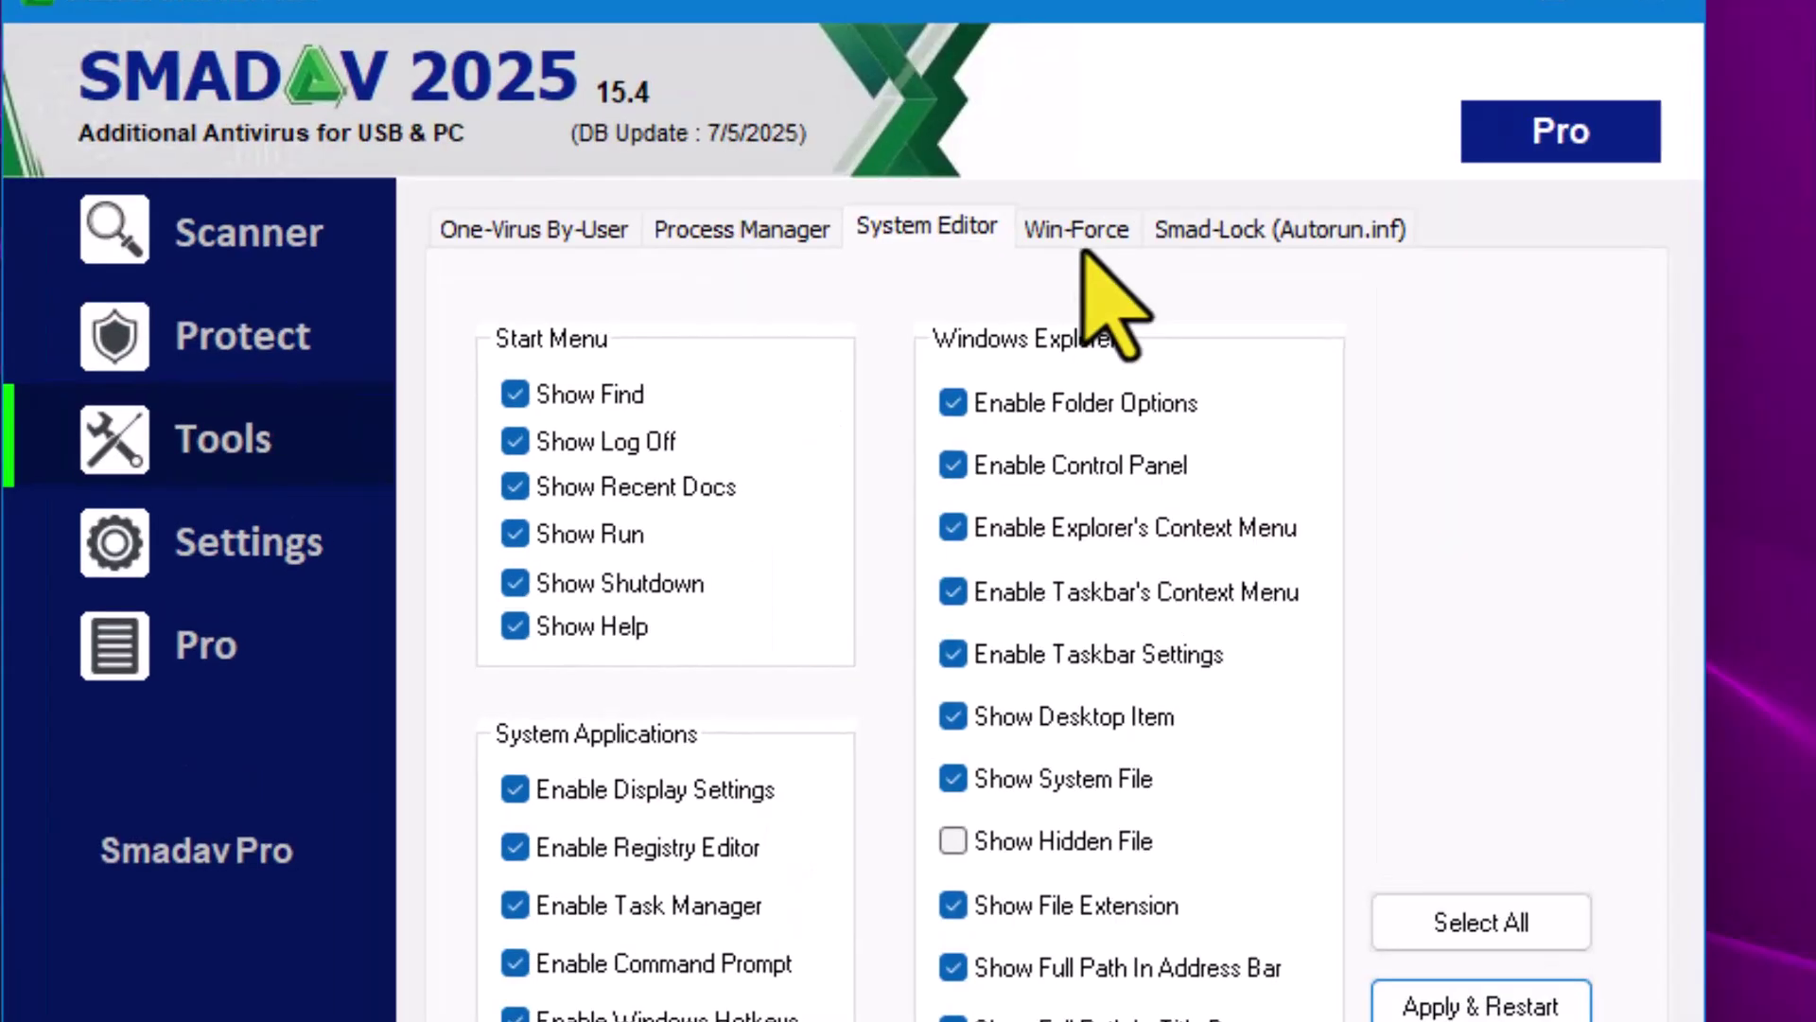
left_click(1075, 237)
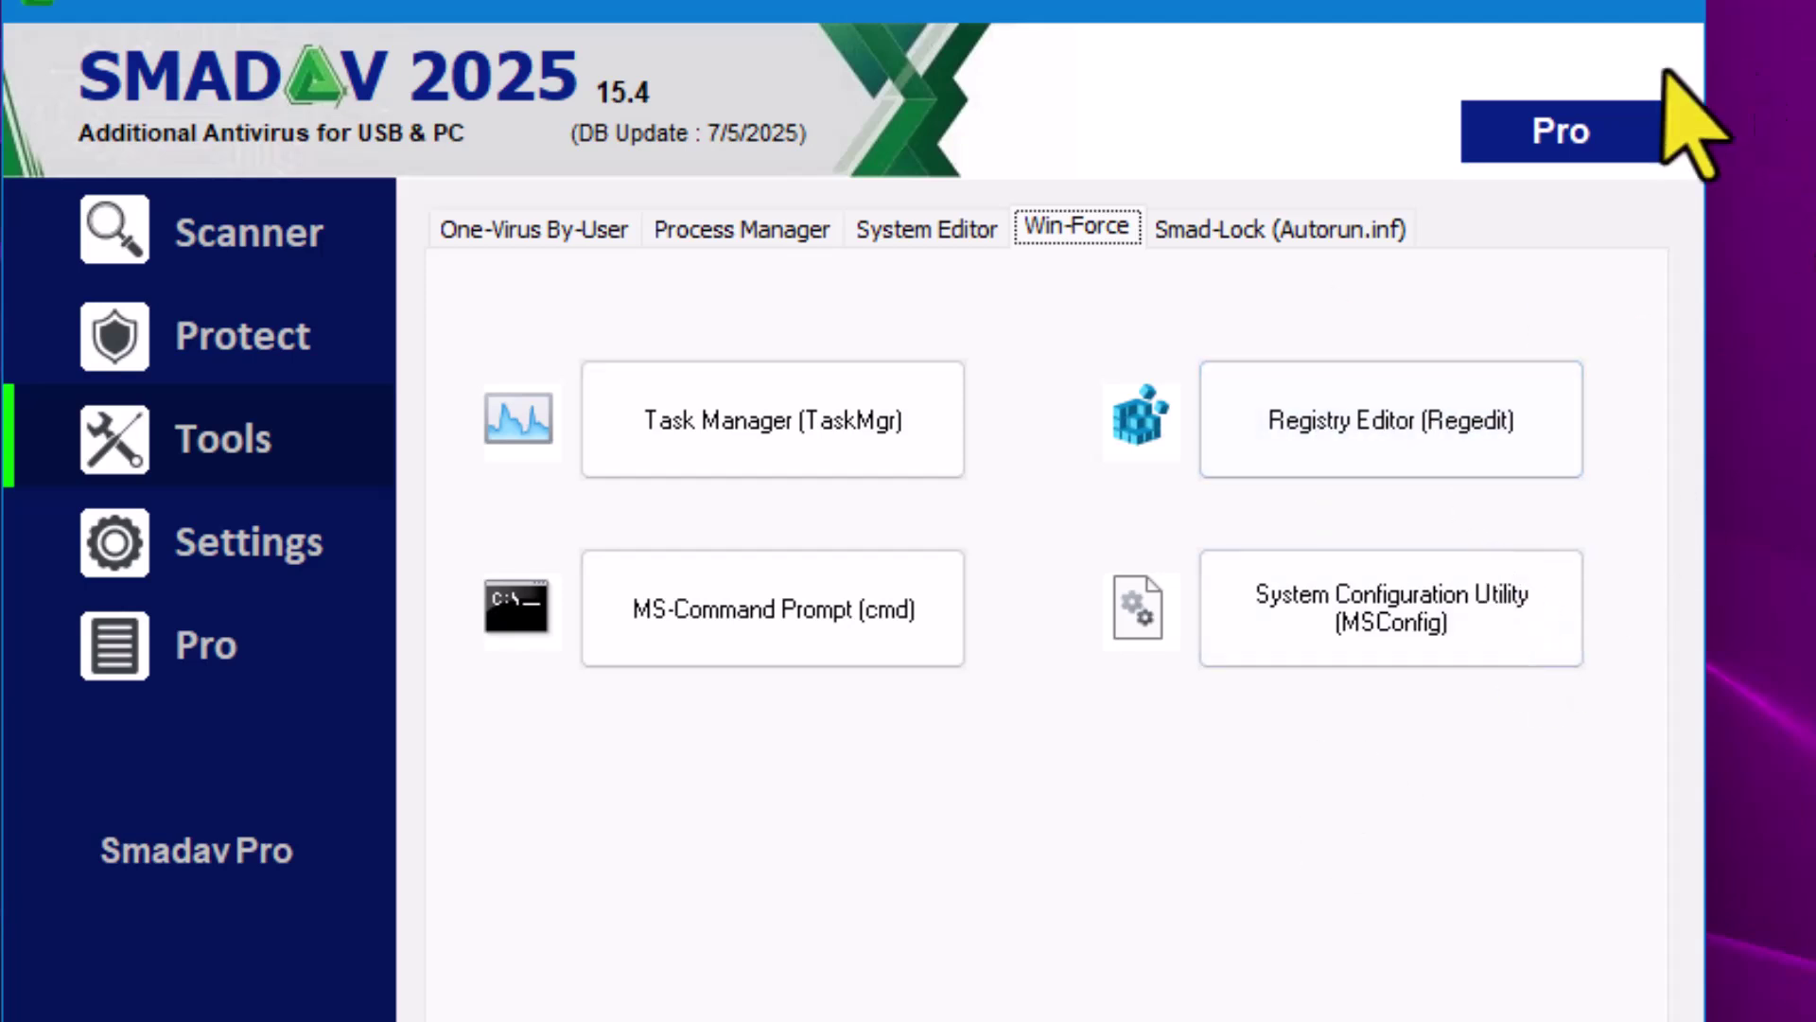
left_click(1495, 425)
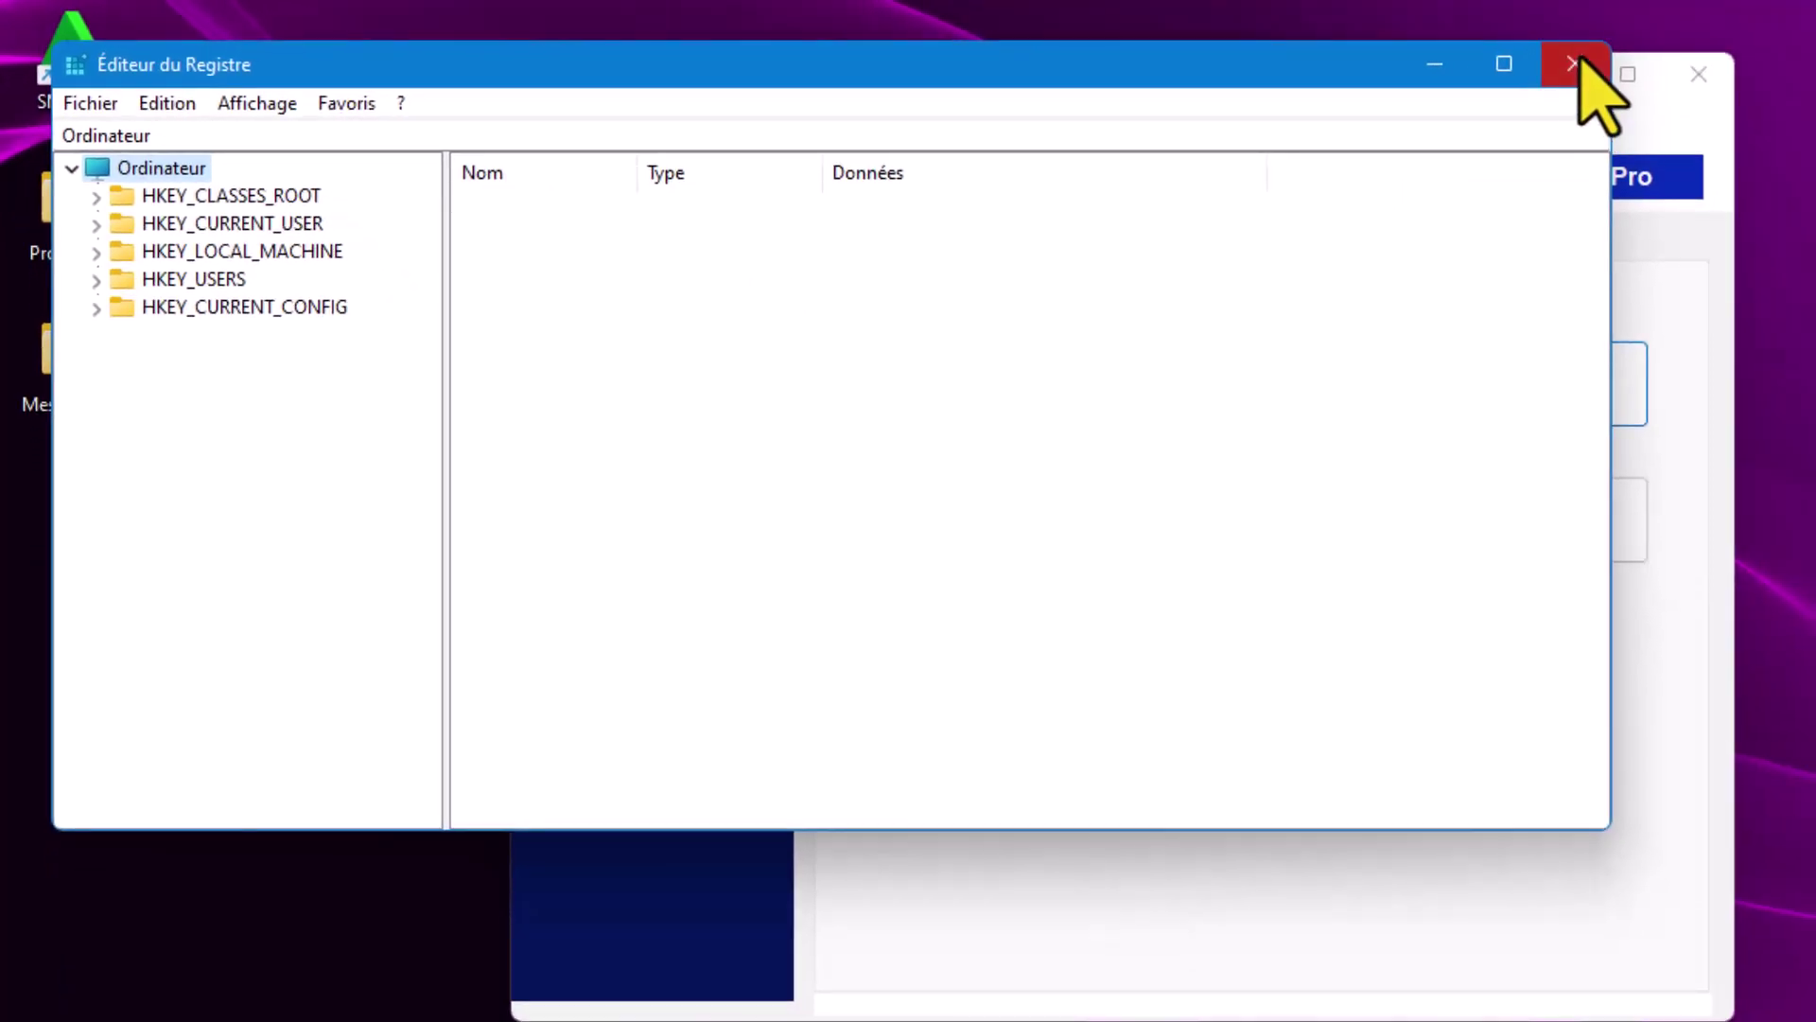
left_click(1574, 63)
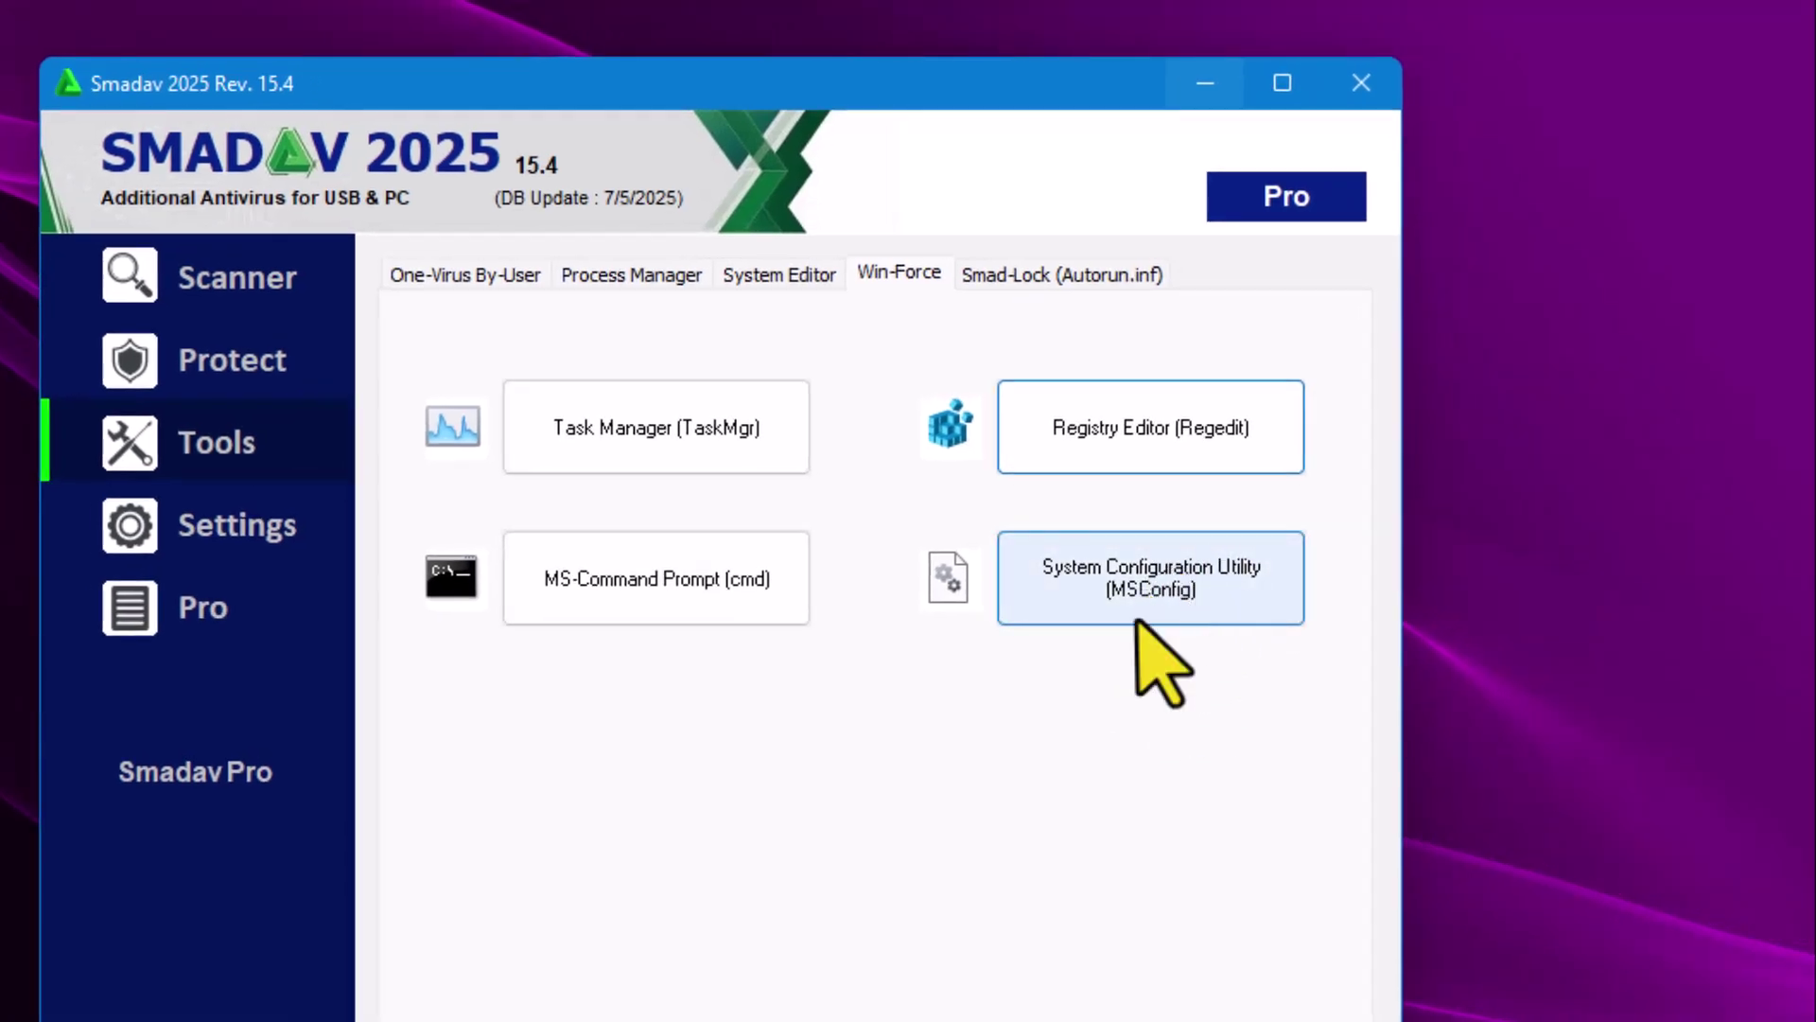
Step: Open the System Configuration Utility (MSConfig) from Win-Force and look through its Démarrer, Services, Démarrage and Outils pages
left_click(1197, 596)
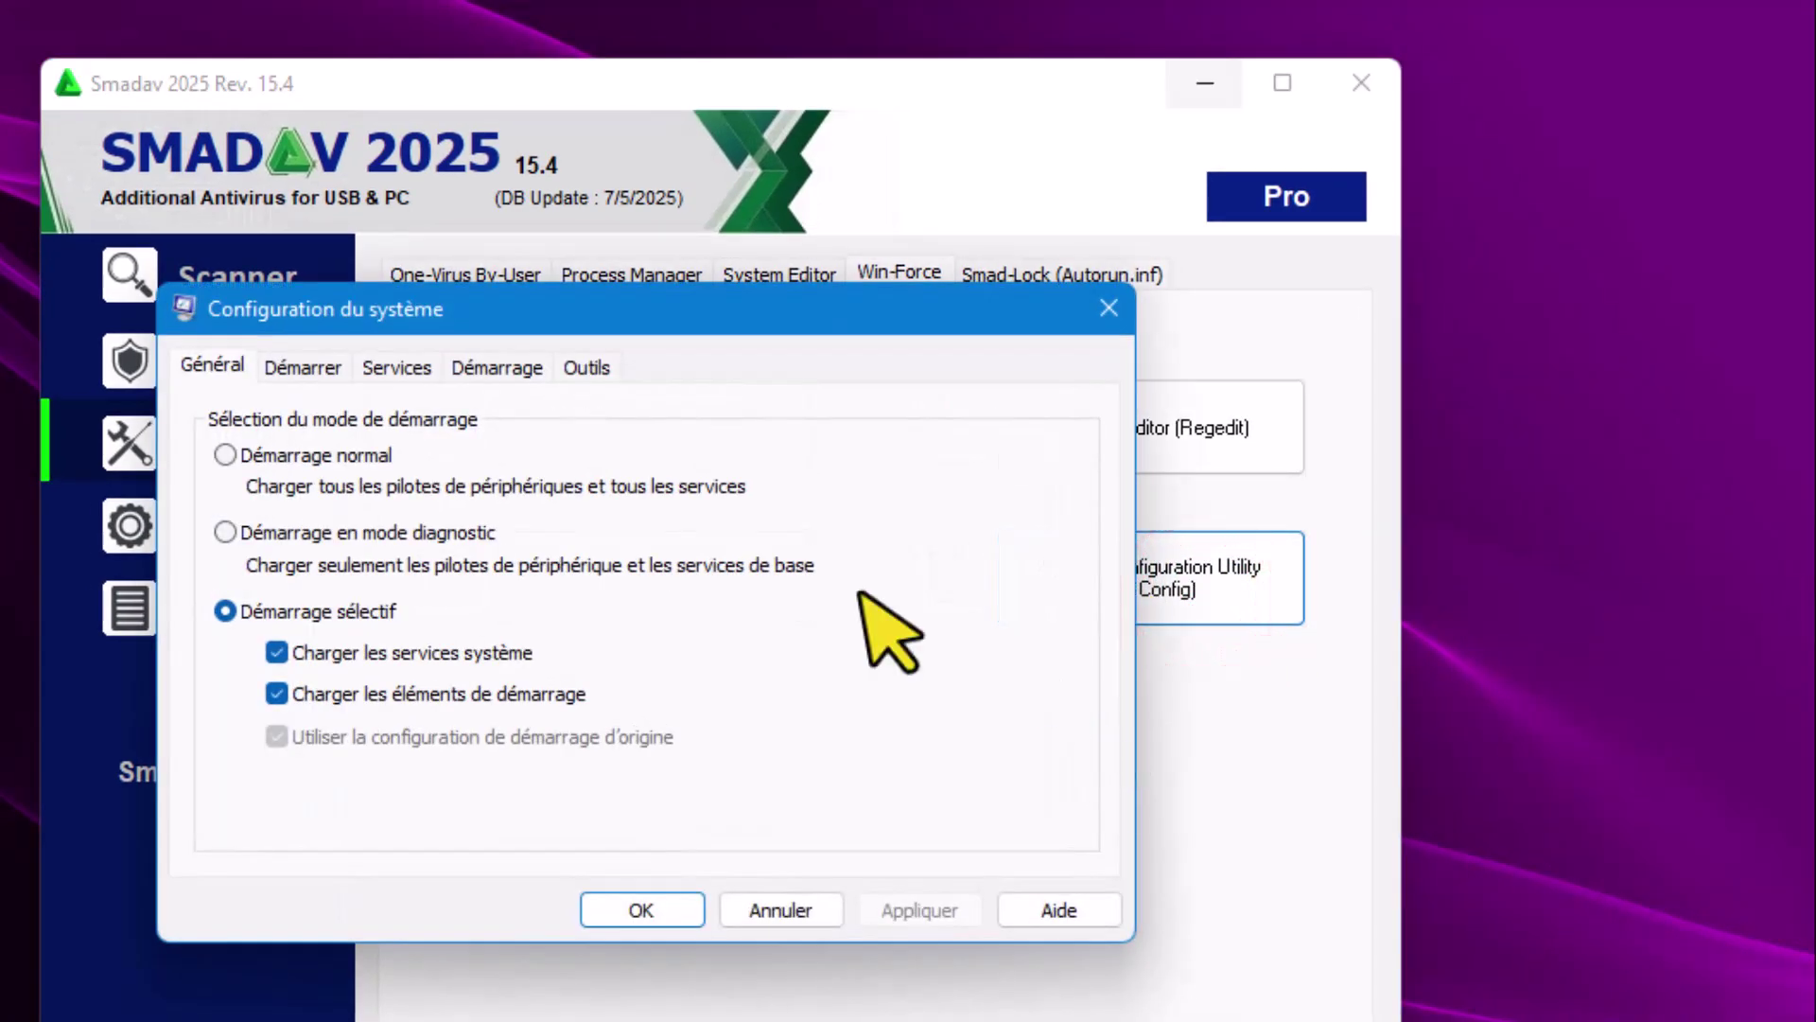
left_click(303, 367)
left_click(385, 364)
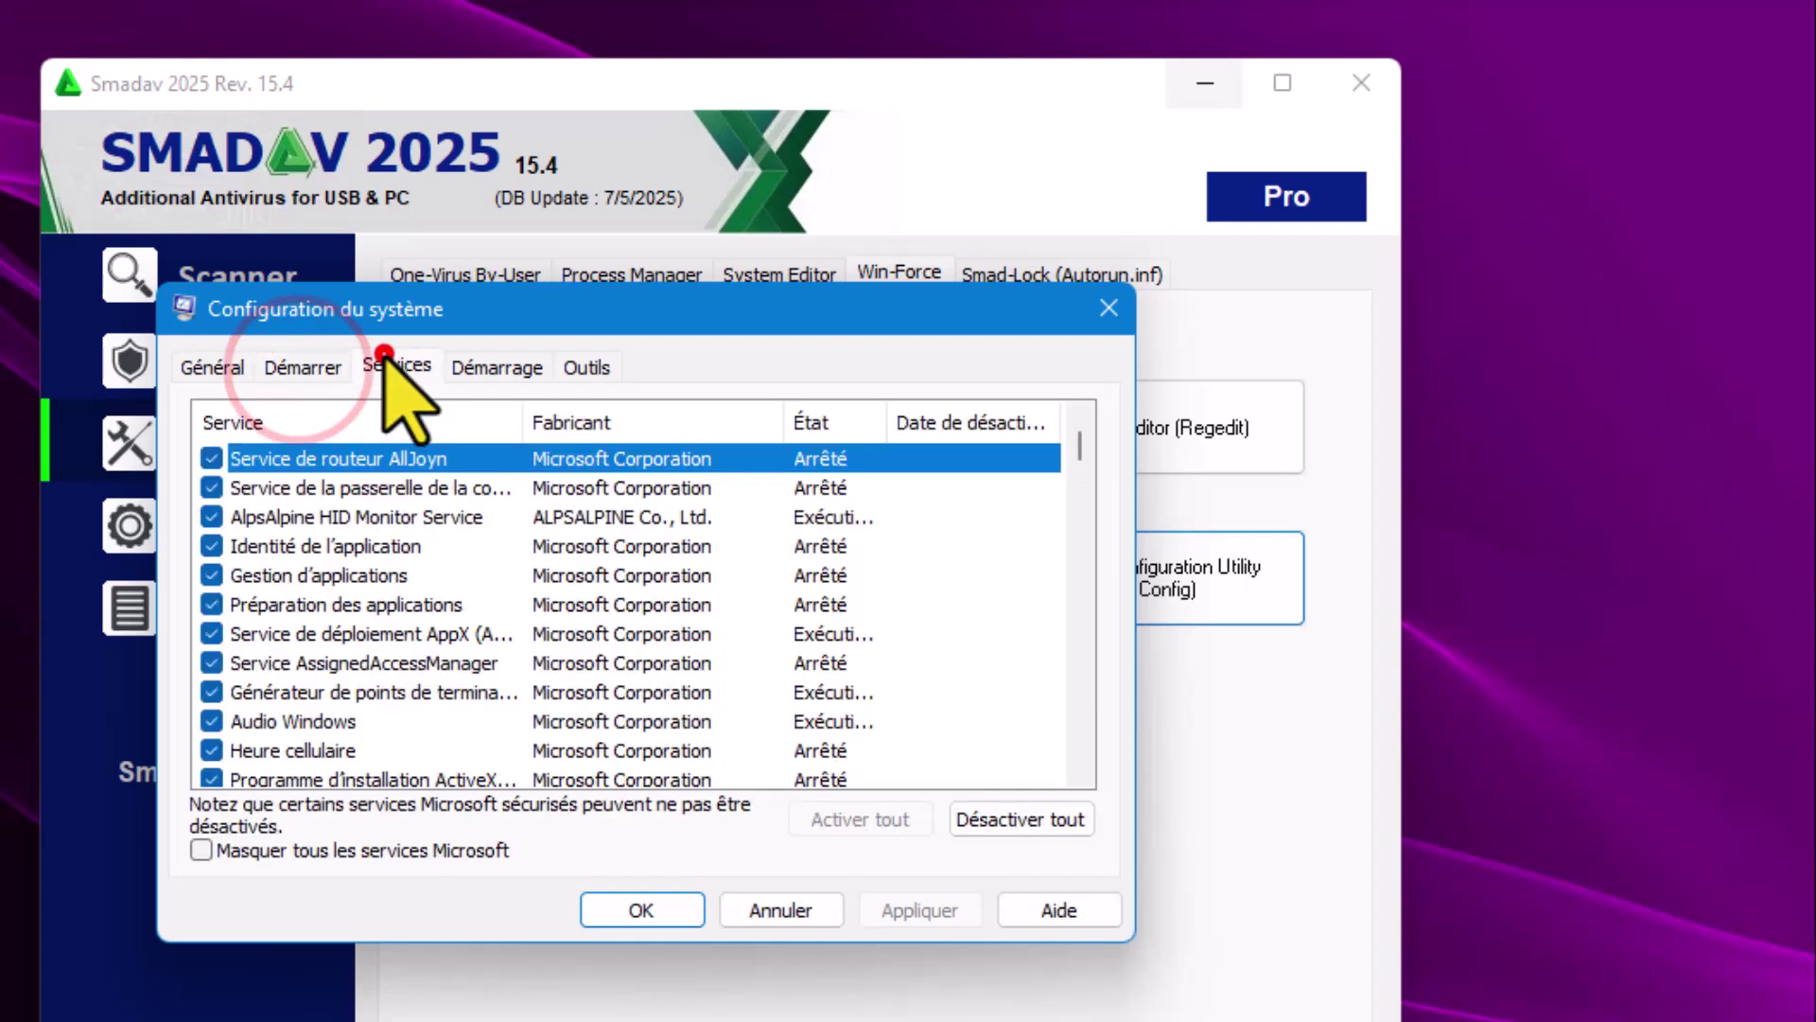
left_click(497, 367)
left_click(605, 365)
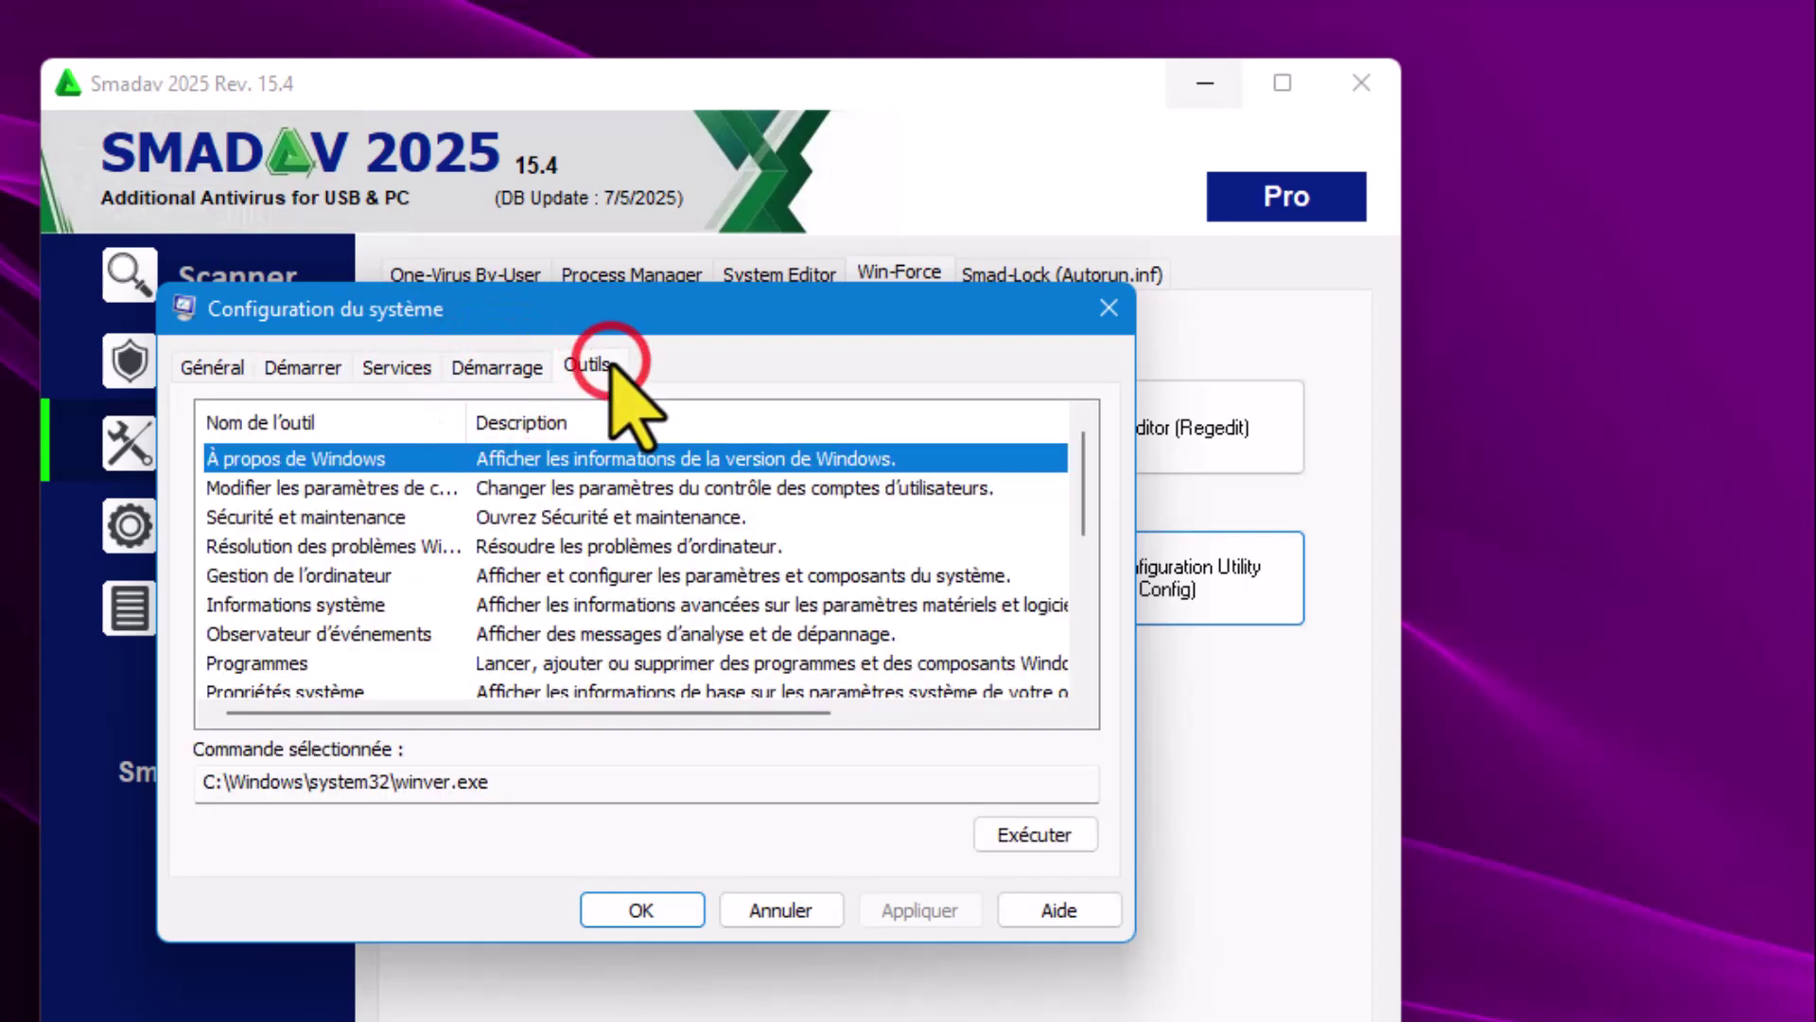
Step: Go back through the Démarrage, Services and Démarrer pages of the system configuration and close it
left_click(490, 367)
left_click(402, 369)
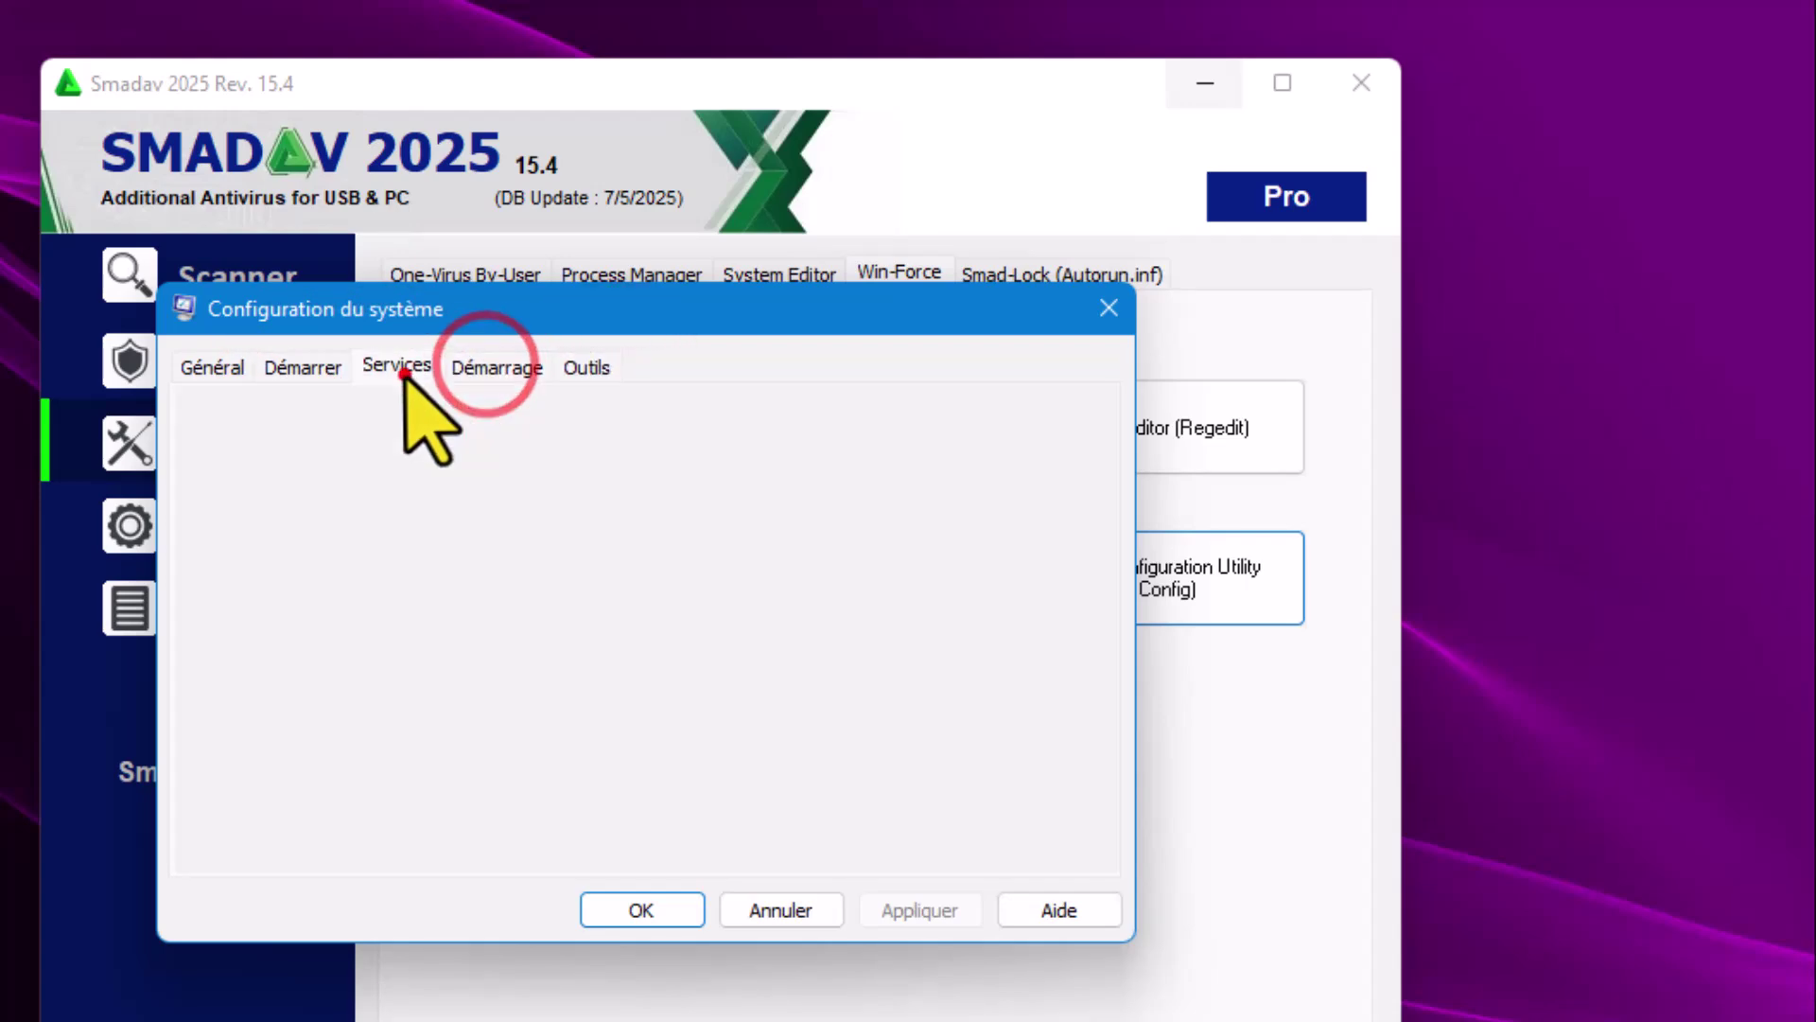
left_click(302, 367)
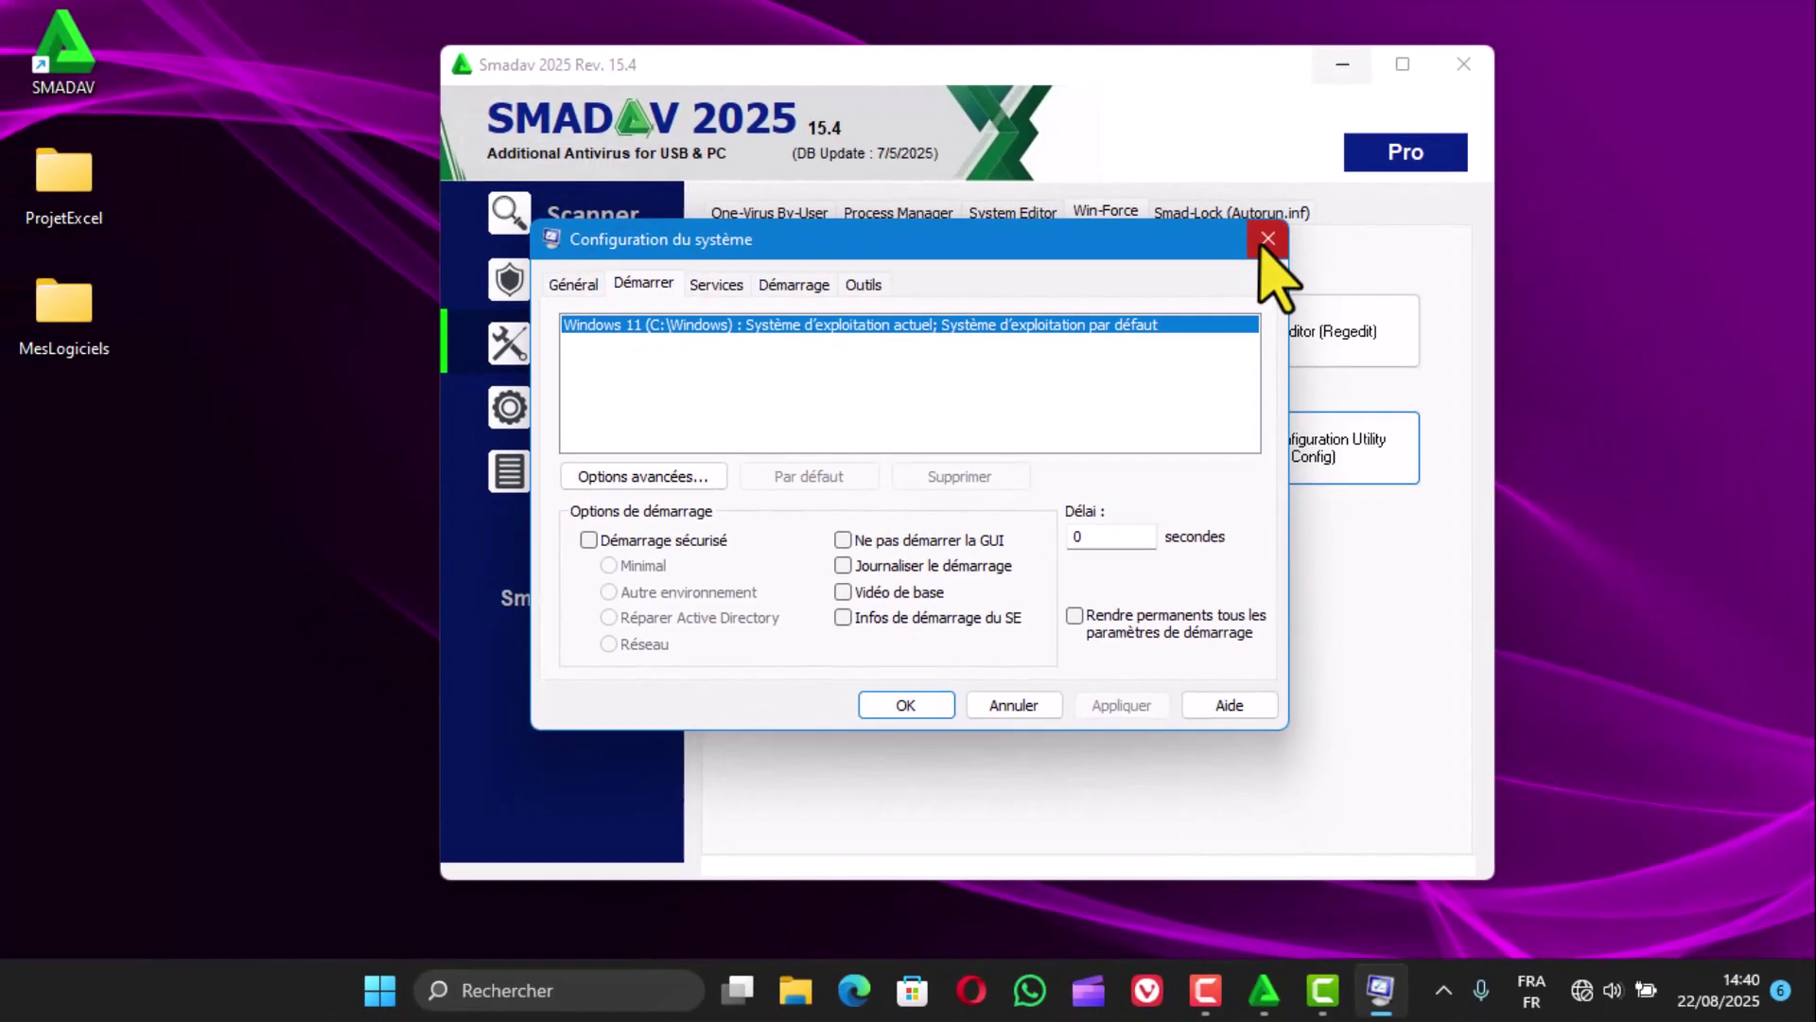
left_click(1266, 240)
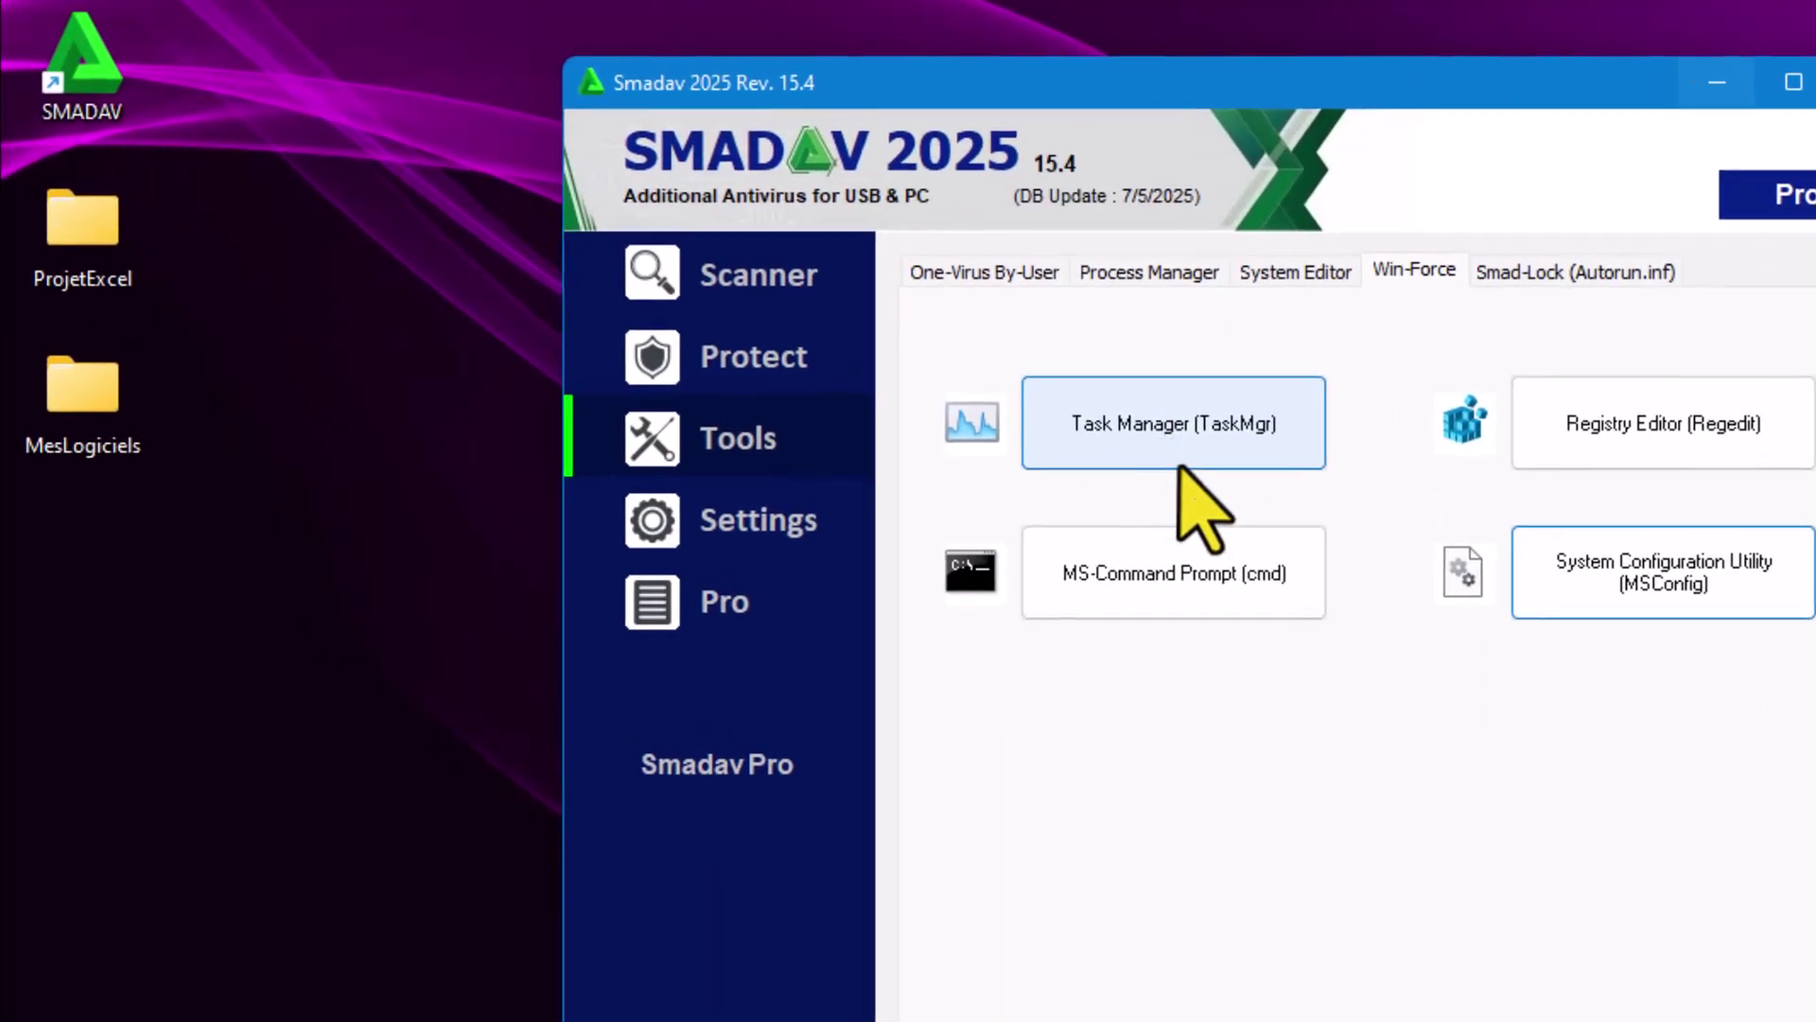
Step: Open the Task Manager from Win-Force, look at its list of running processes, and close it
left_click(1173, 422)
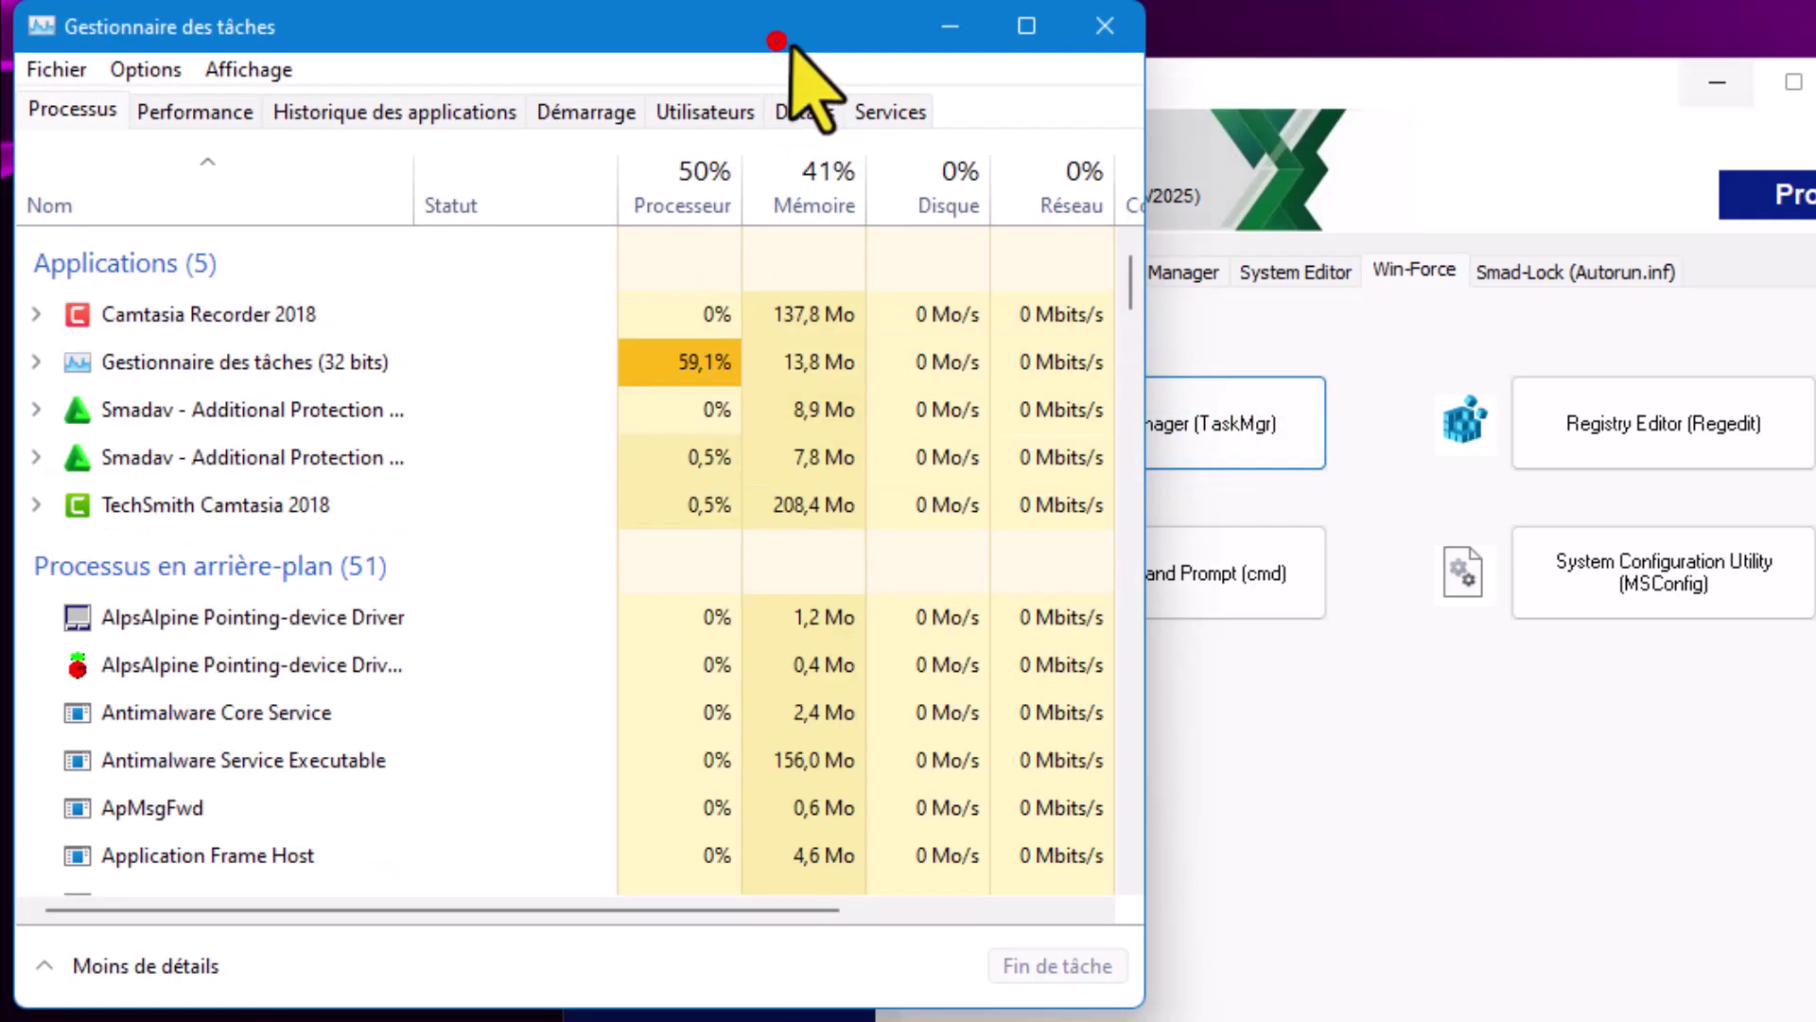
left_click_drag(785, 43, 896, 71)
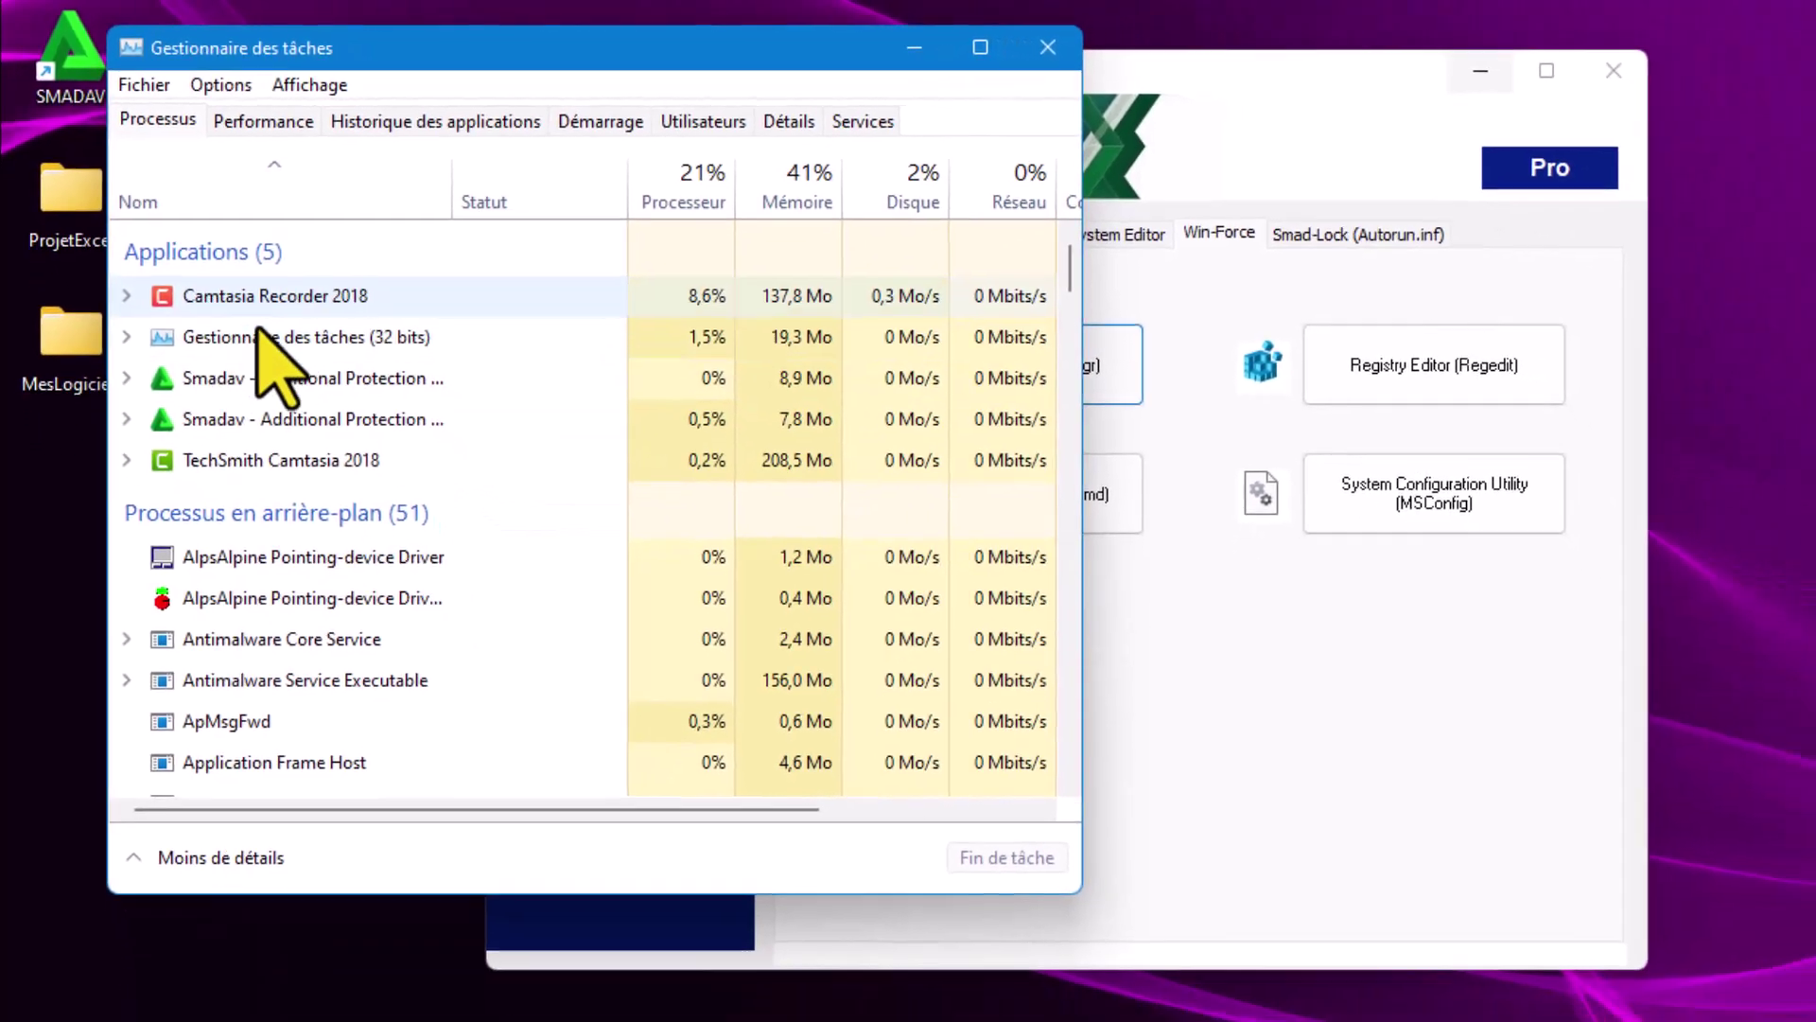
left_click(1047, 48)
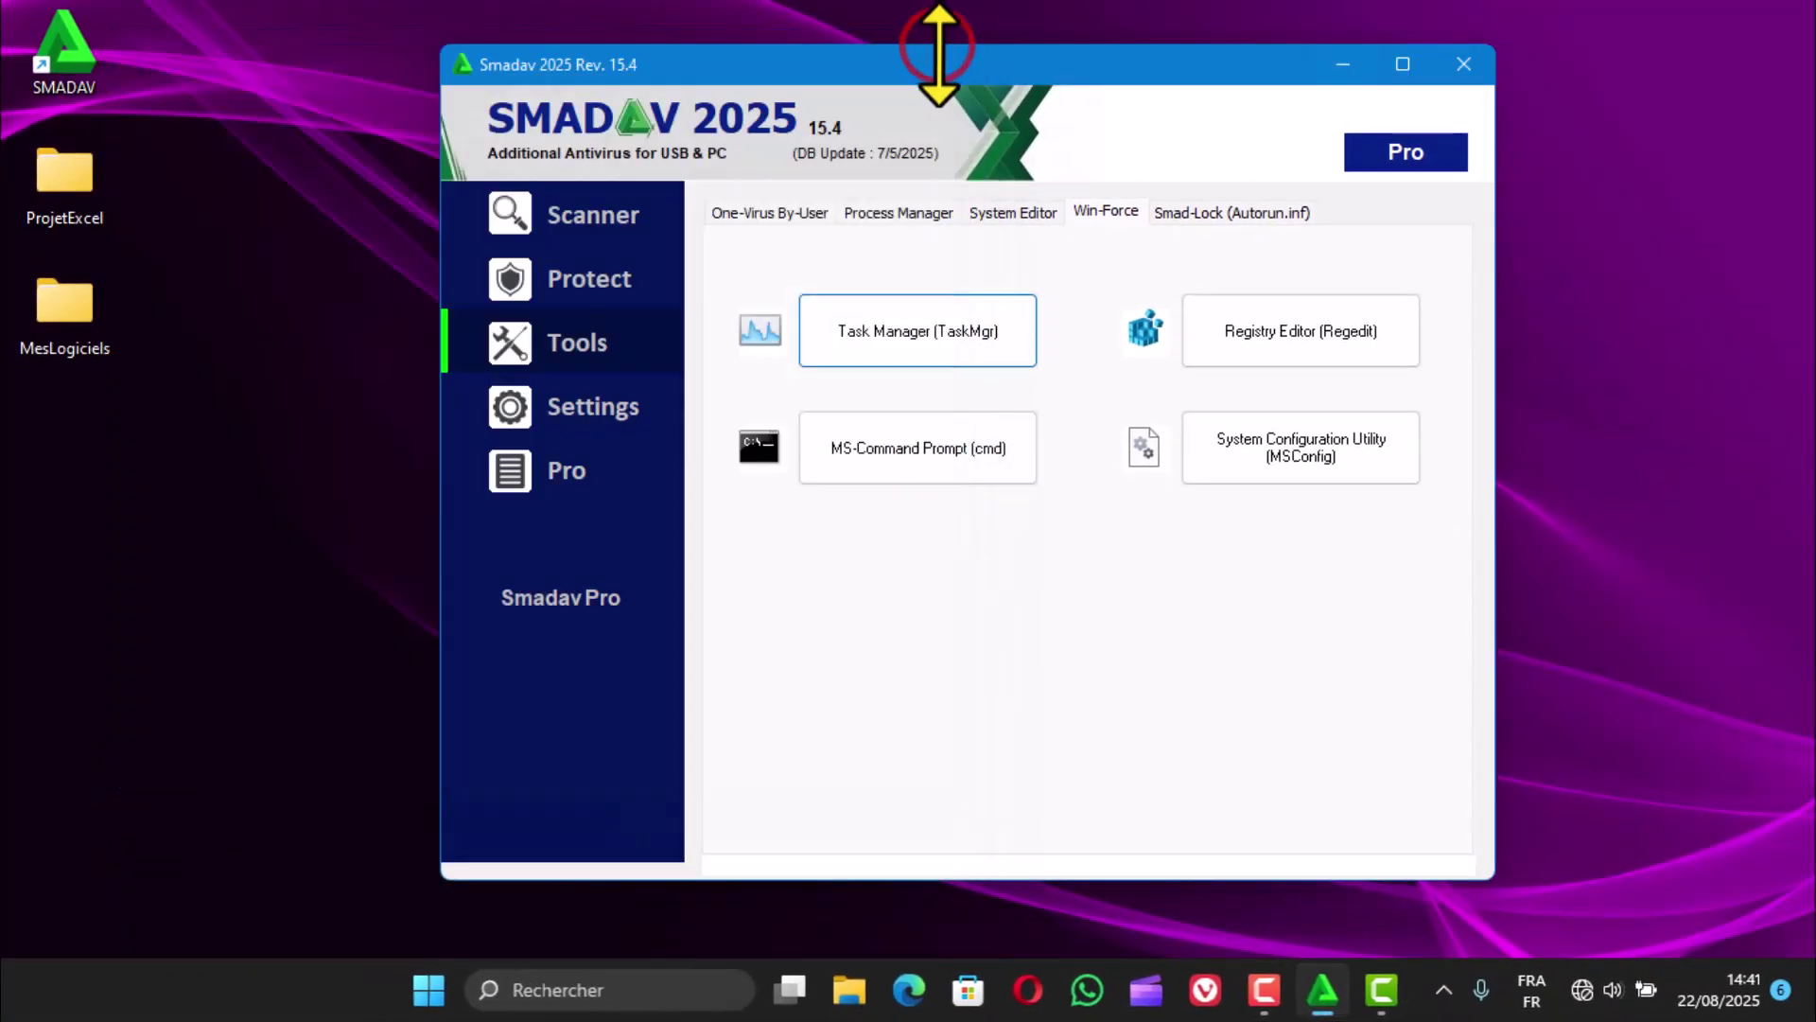
Step: Open the MS-Command Prompt from Win-Force, maximise its window and enlarge the console text
left_click(916, 456)
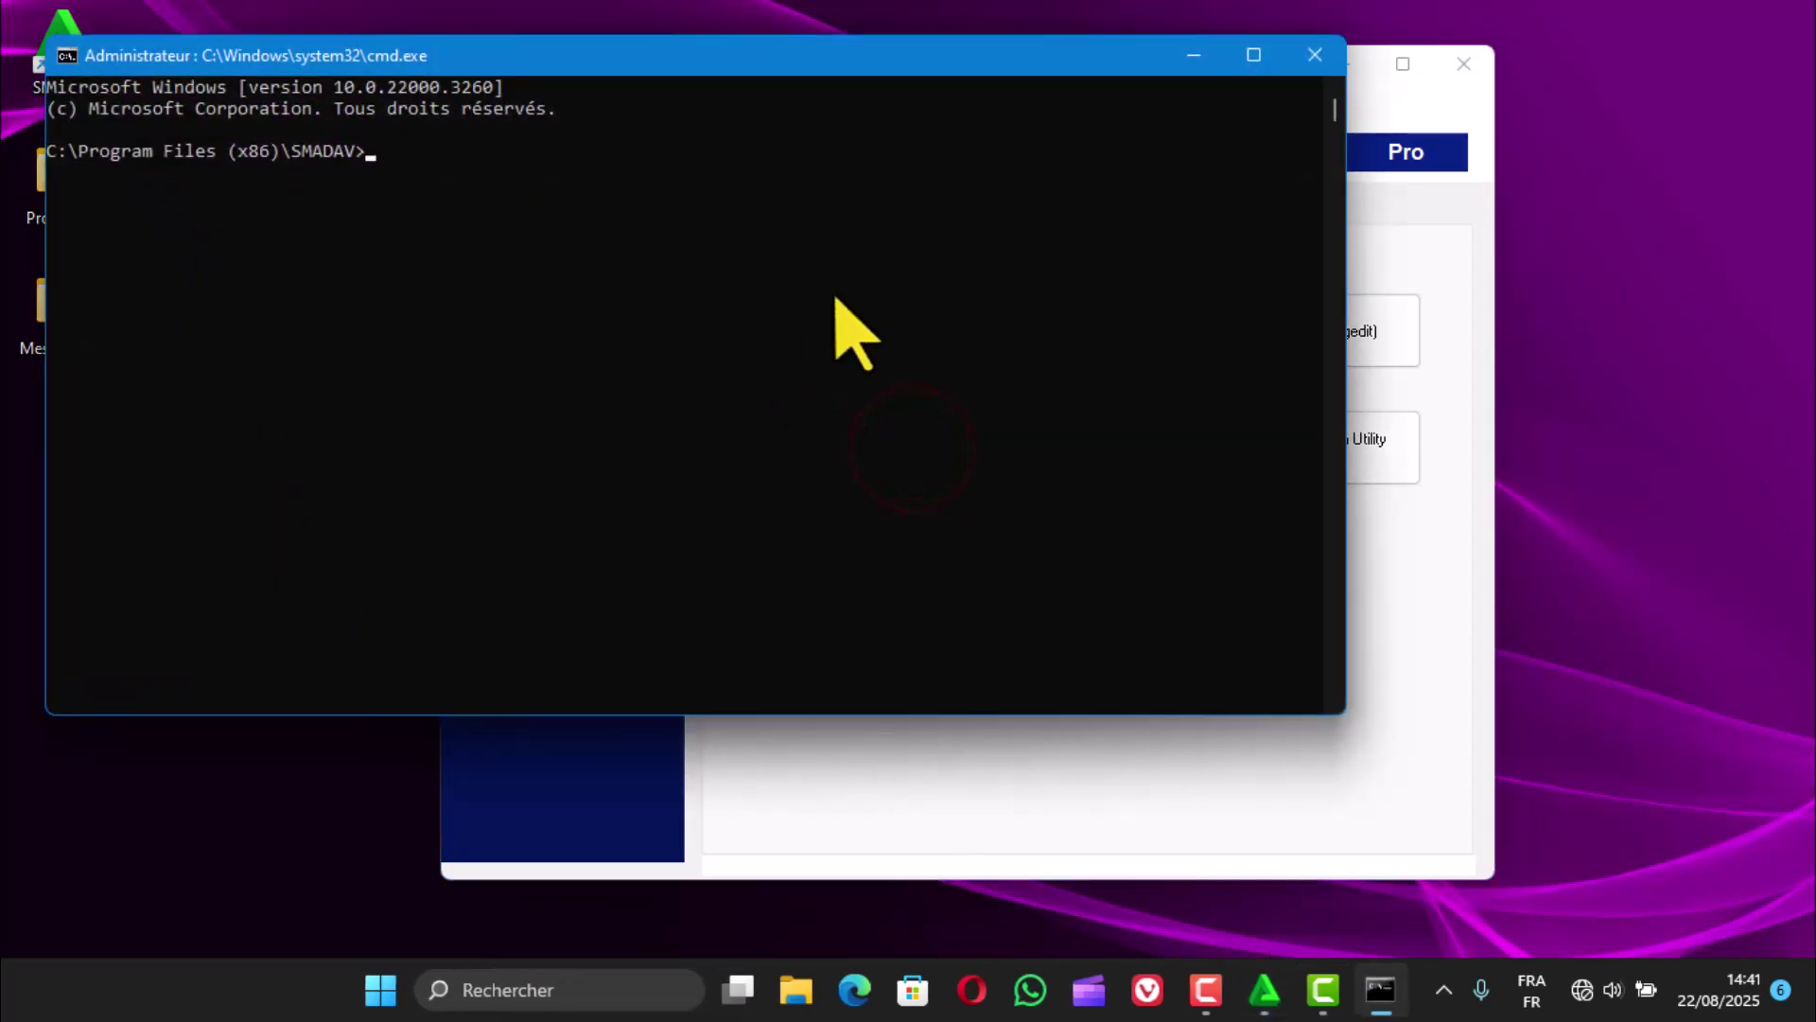
left_click(1253, 55)
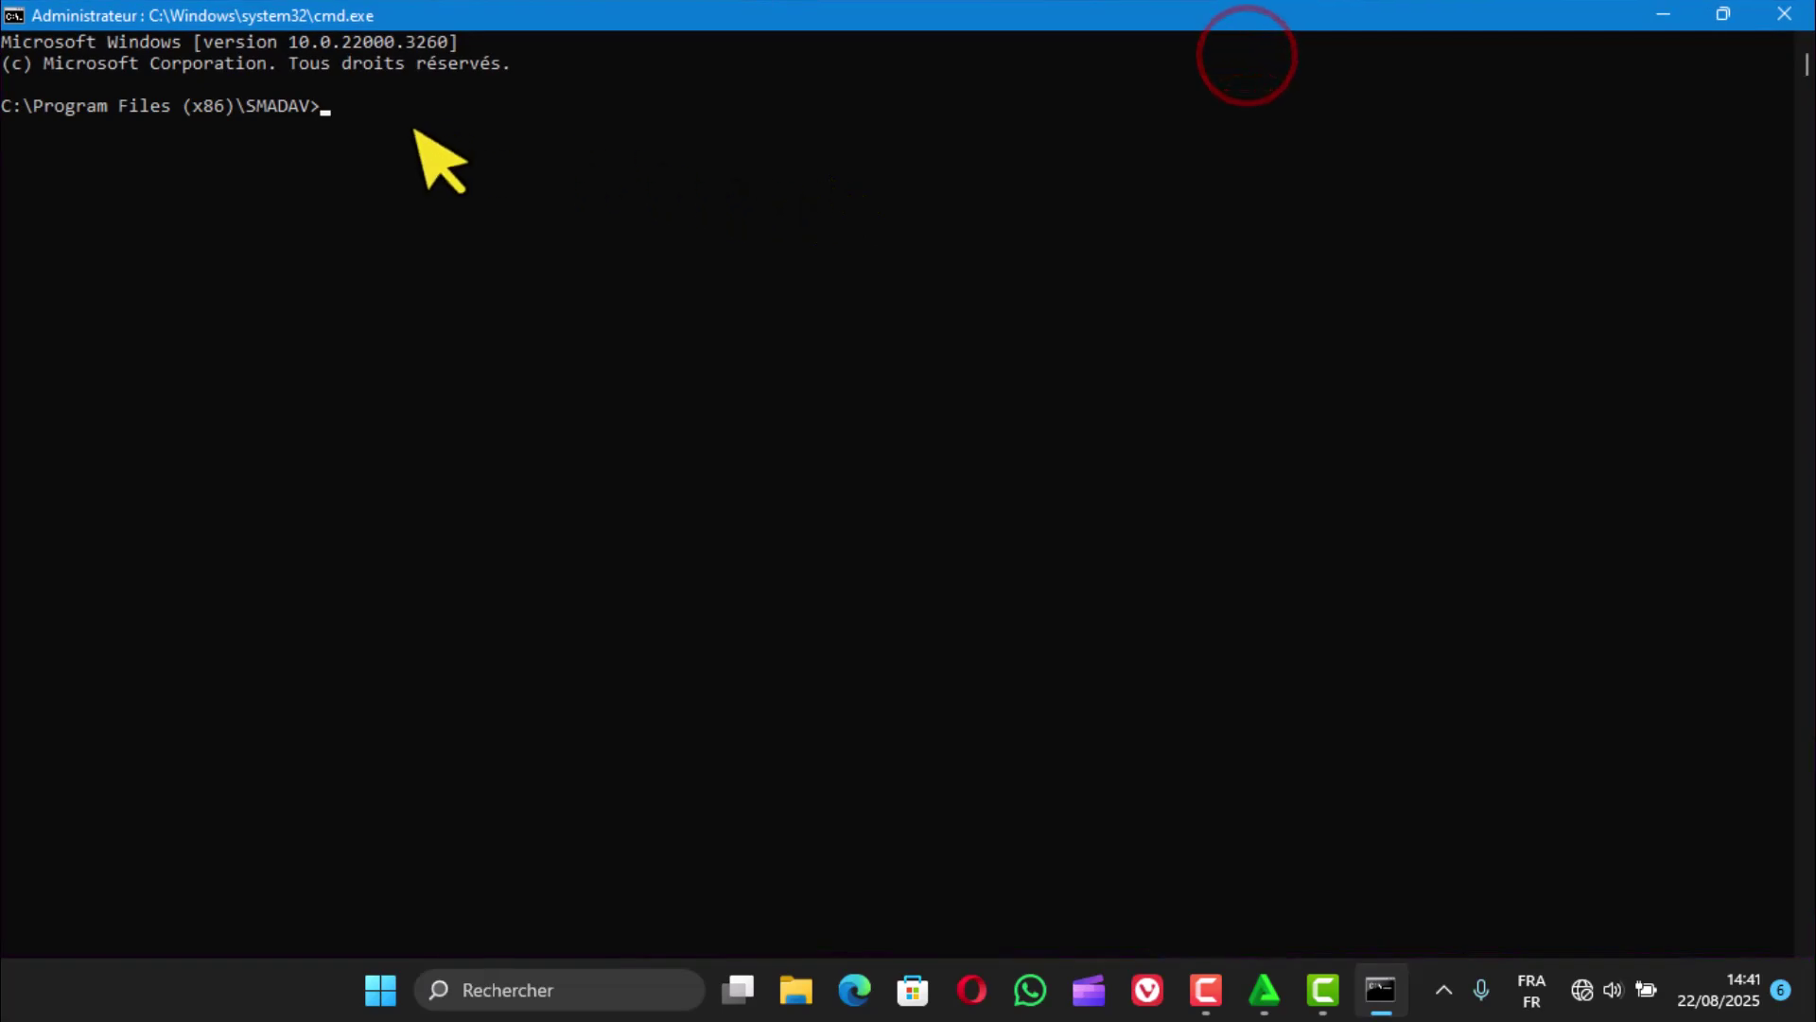
left_click(382, 129)
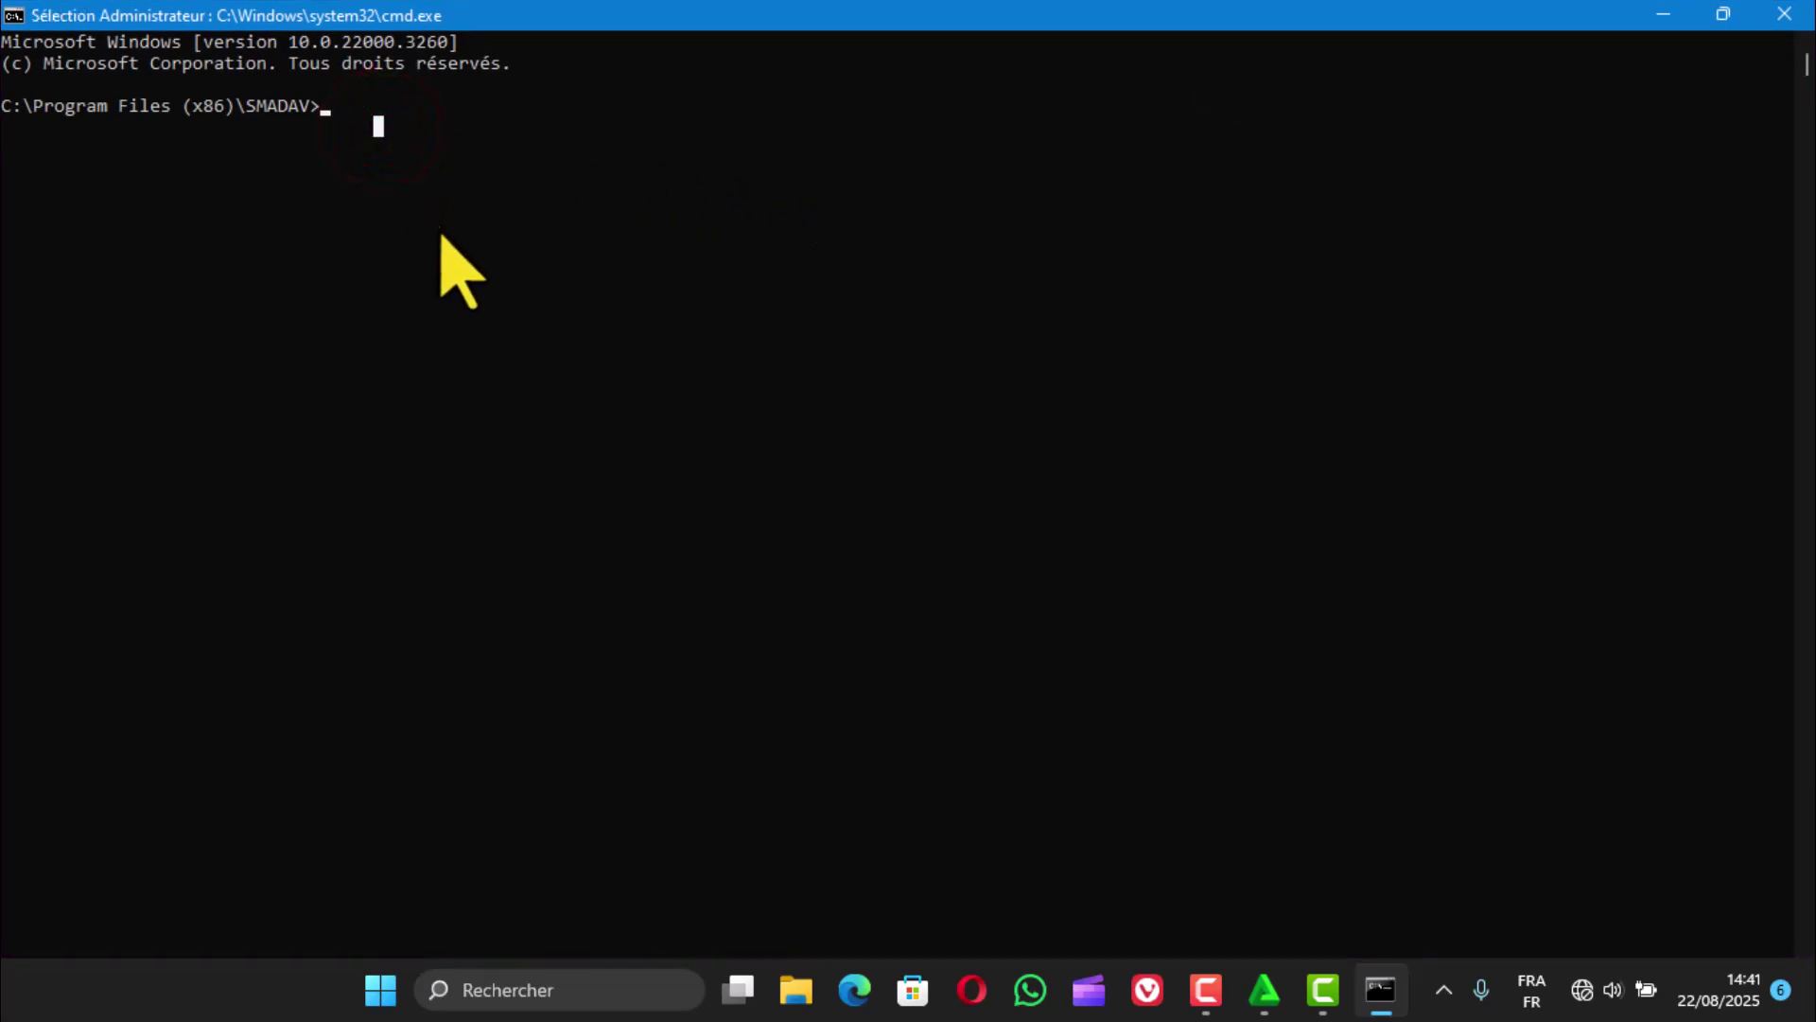
scroll(441, 234, "up", 1)
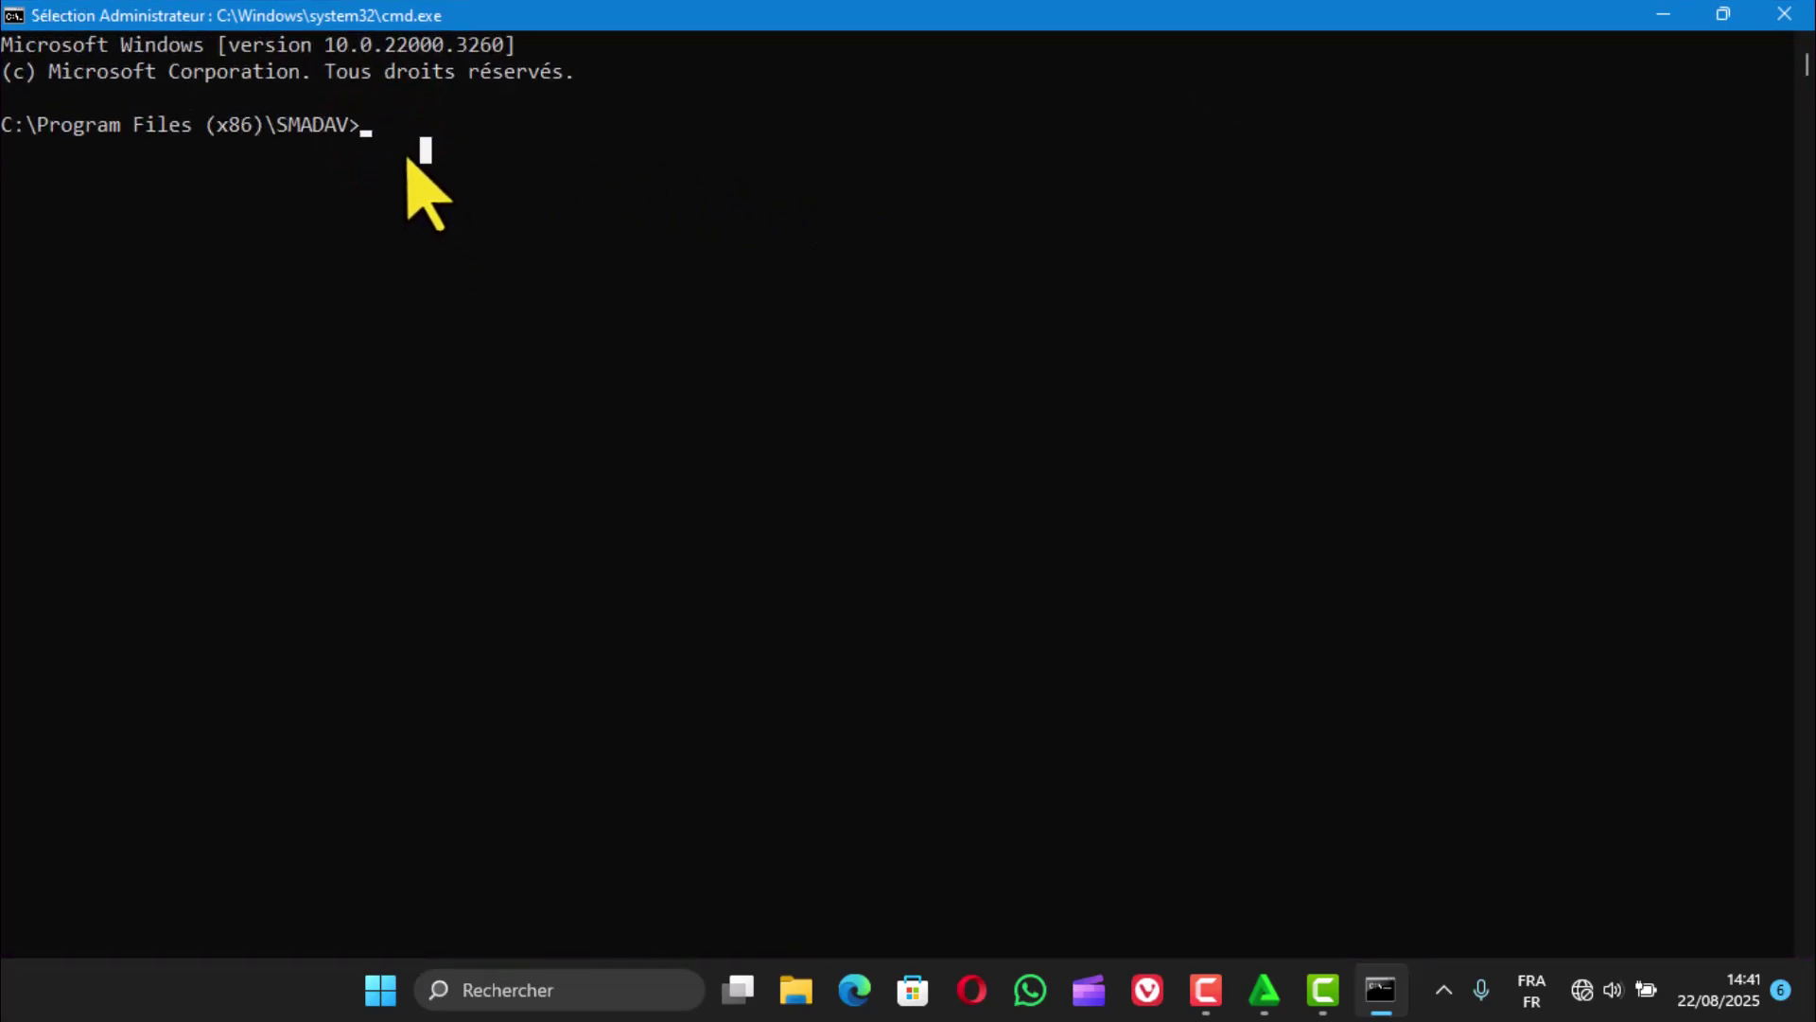
left_click(387, 134)
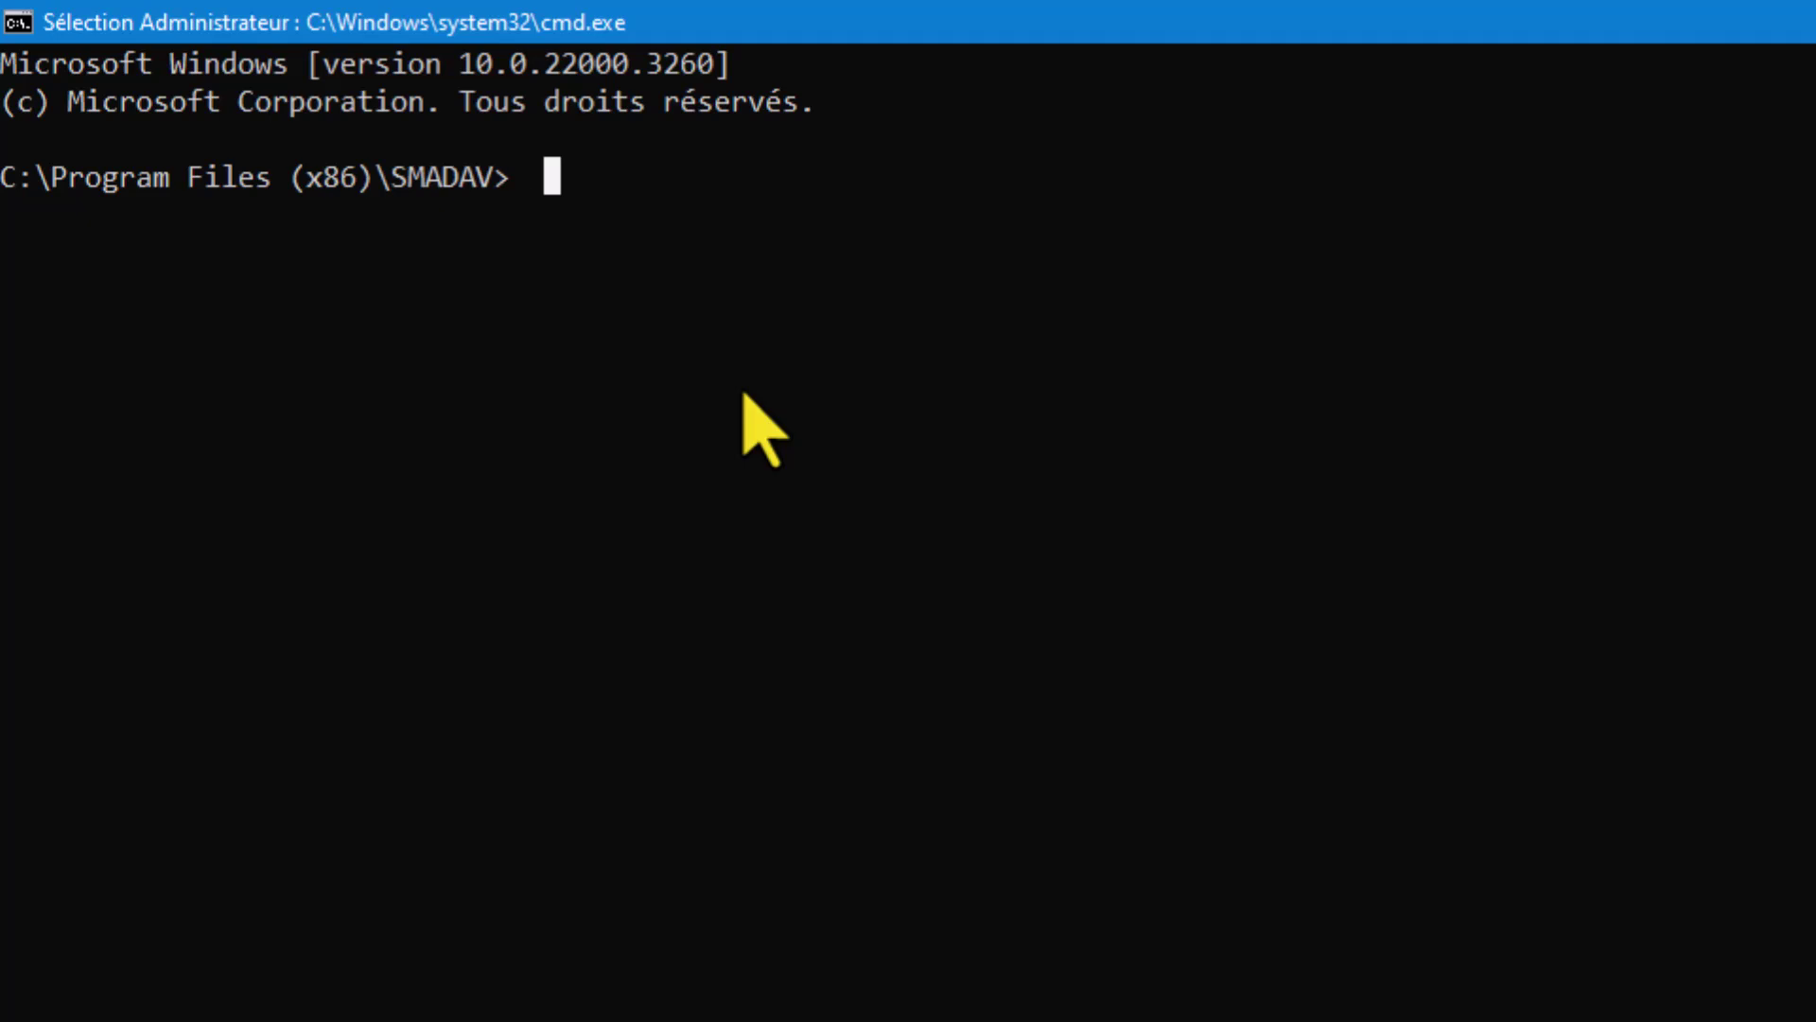
Step: Check the system date with the date command, leaving the new date blank
type("date")
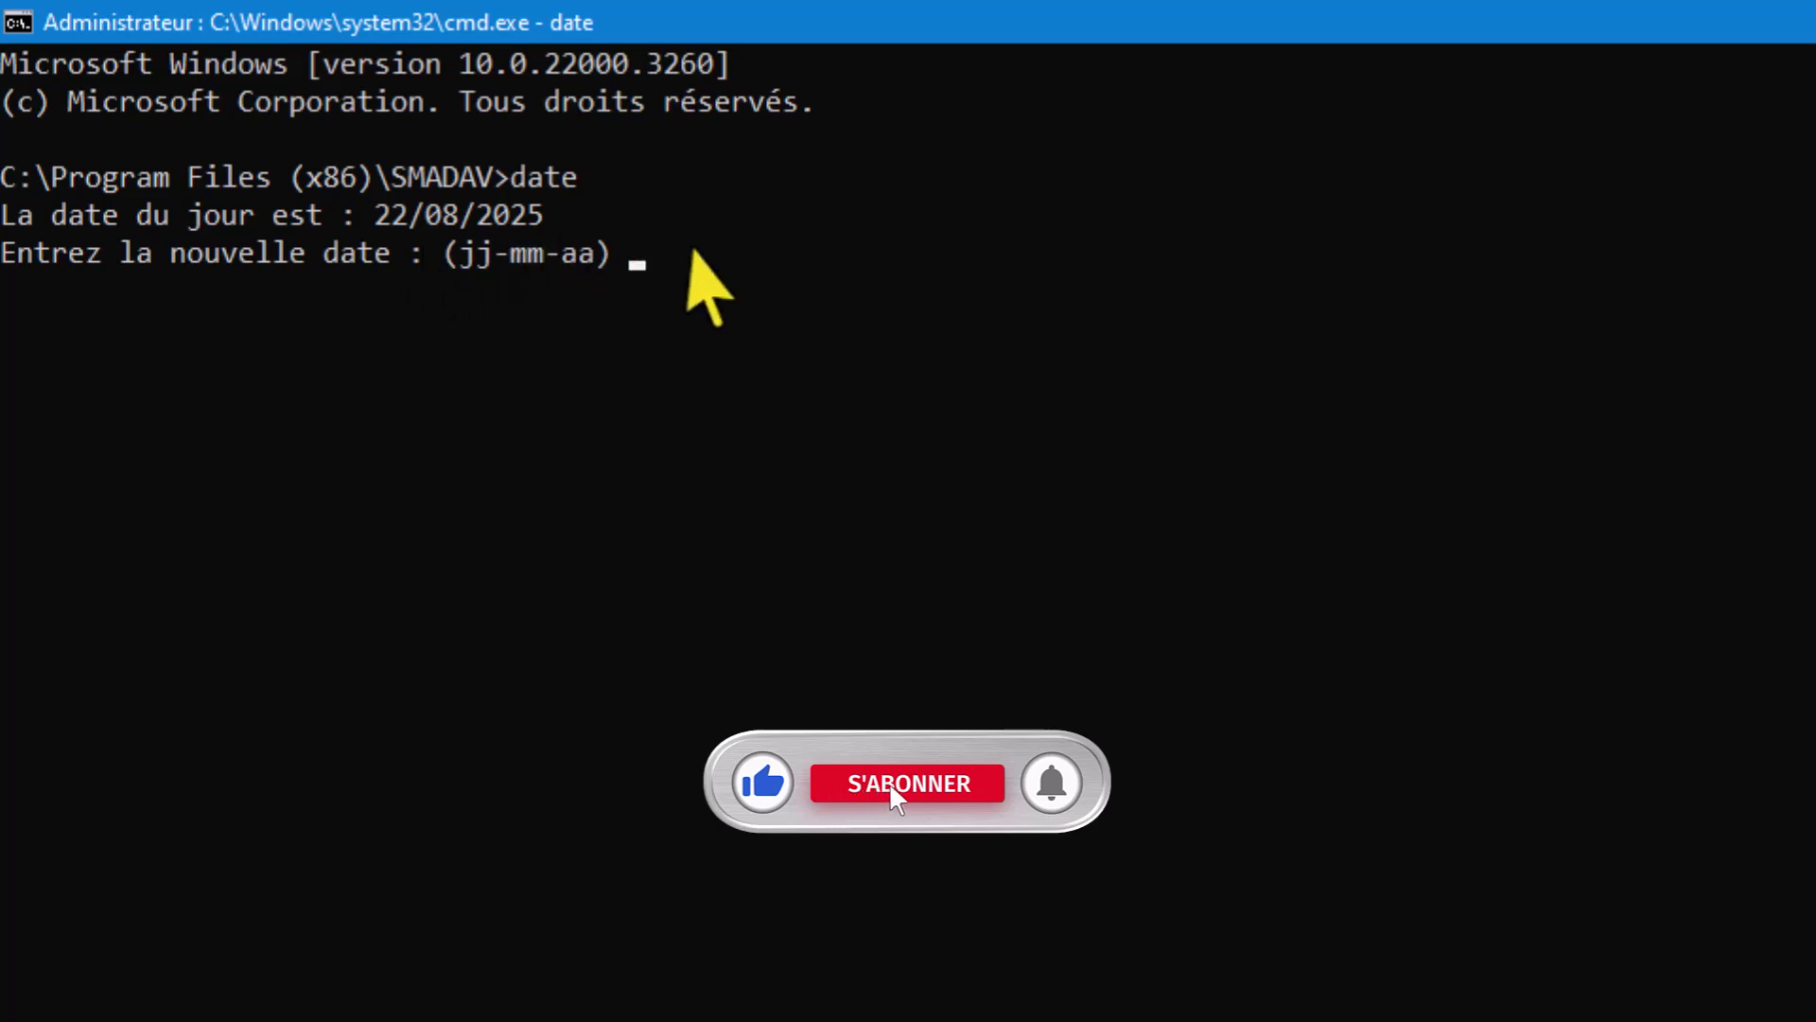
left_click(700, 267)
key("Return")
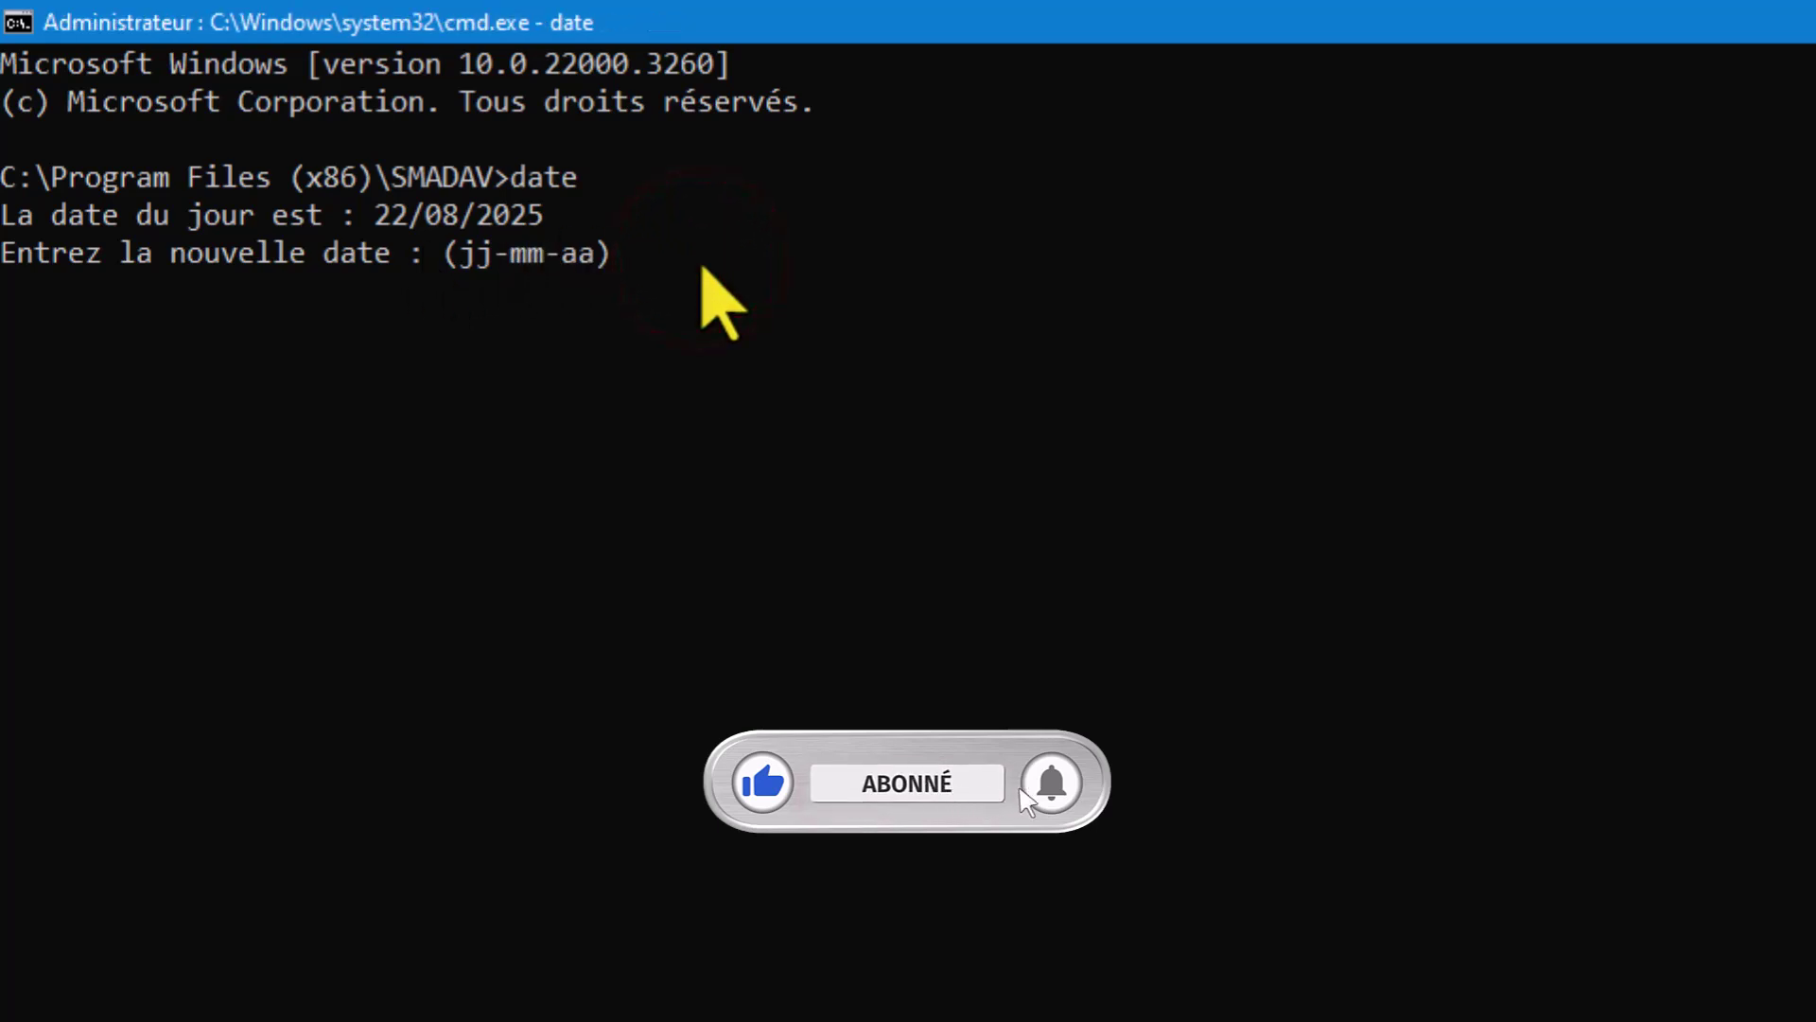
key("Return")
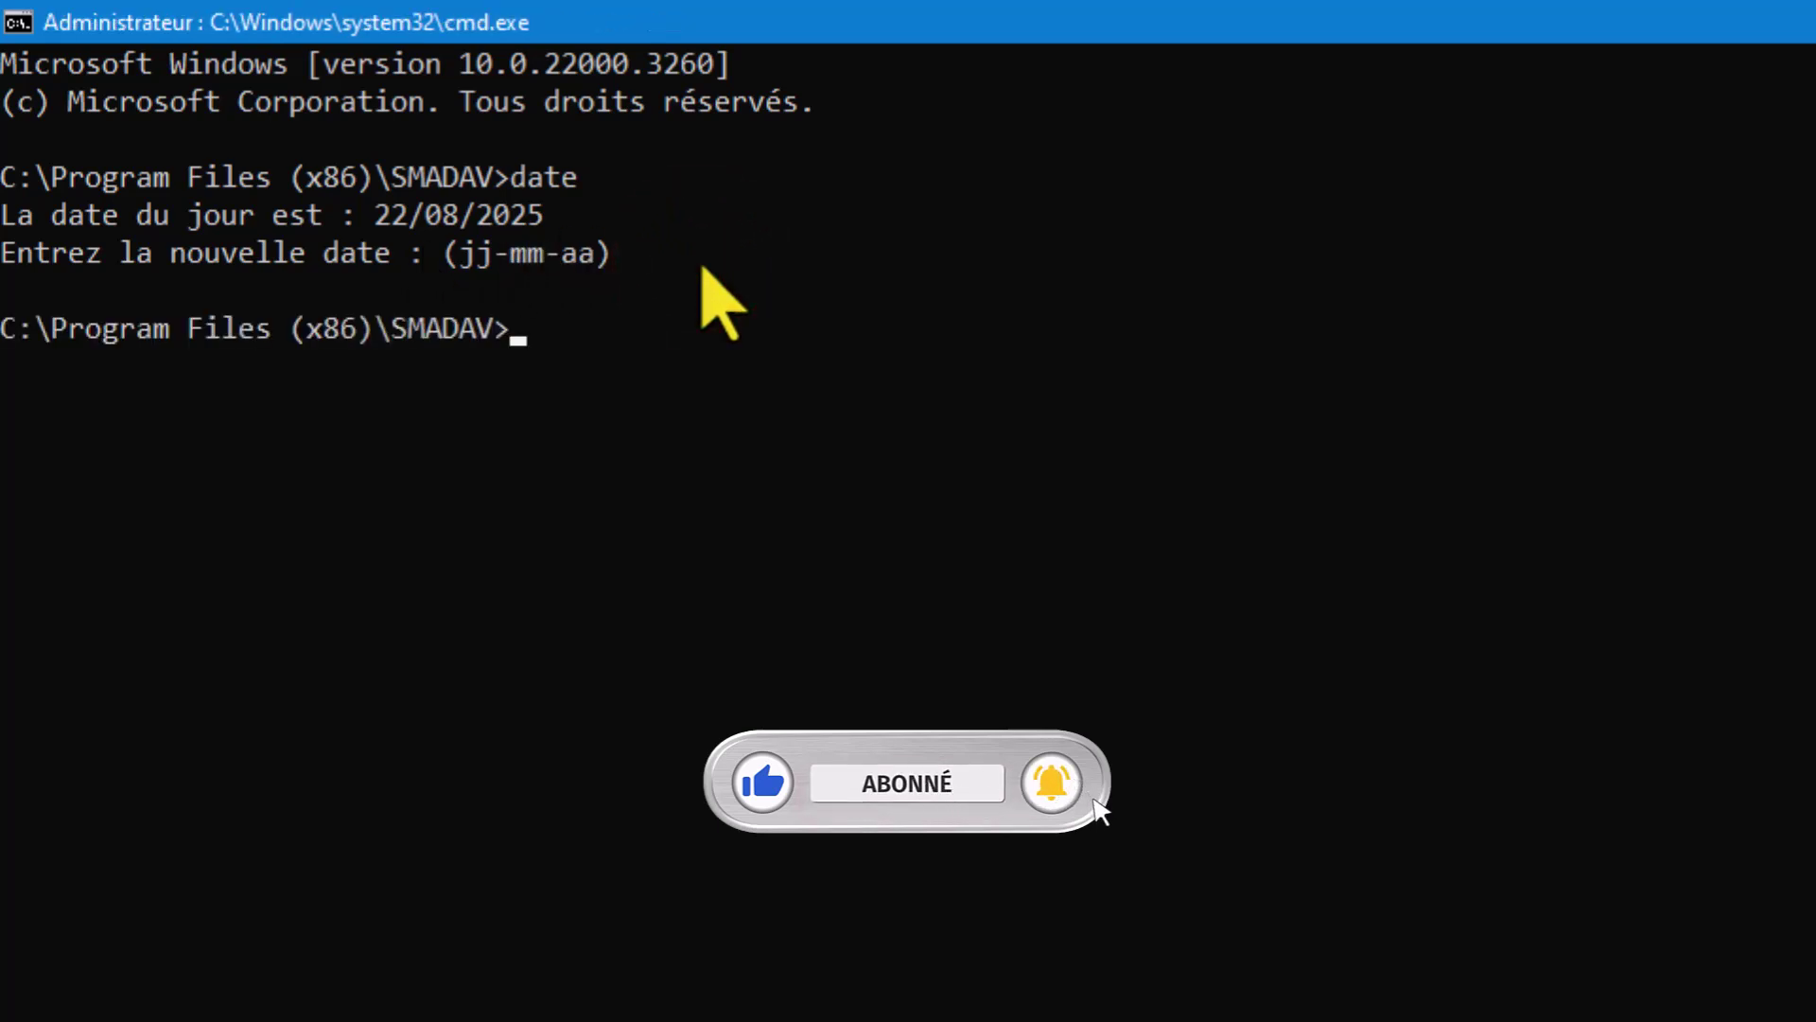
Step: Check the system time with the time command, highlight the reported time, and leave the new time blank
type("time")
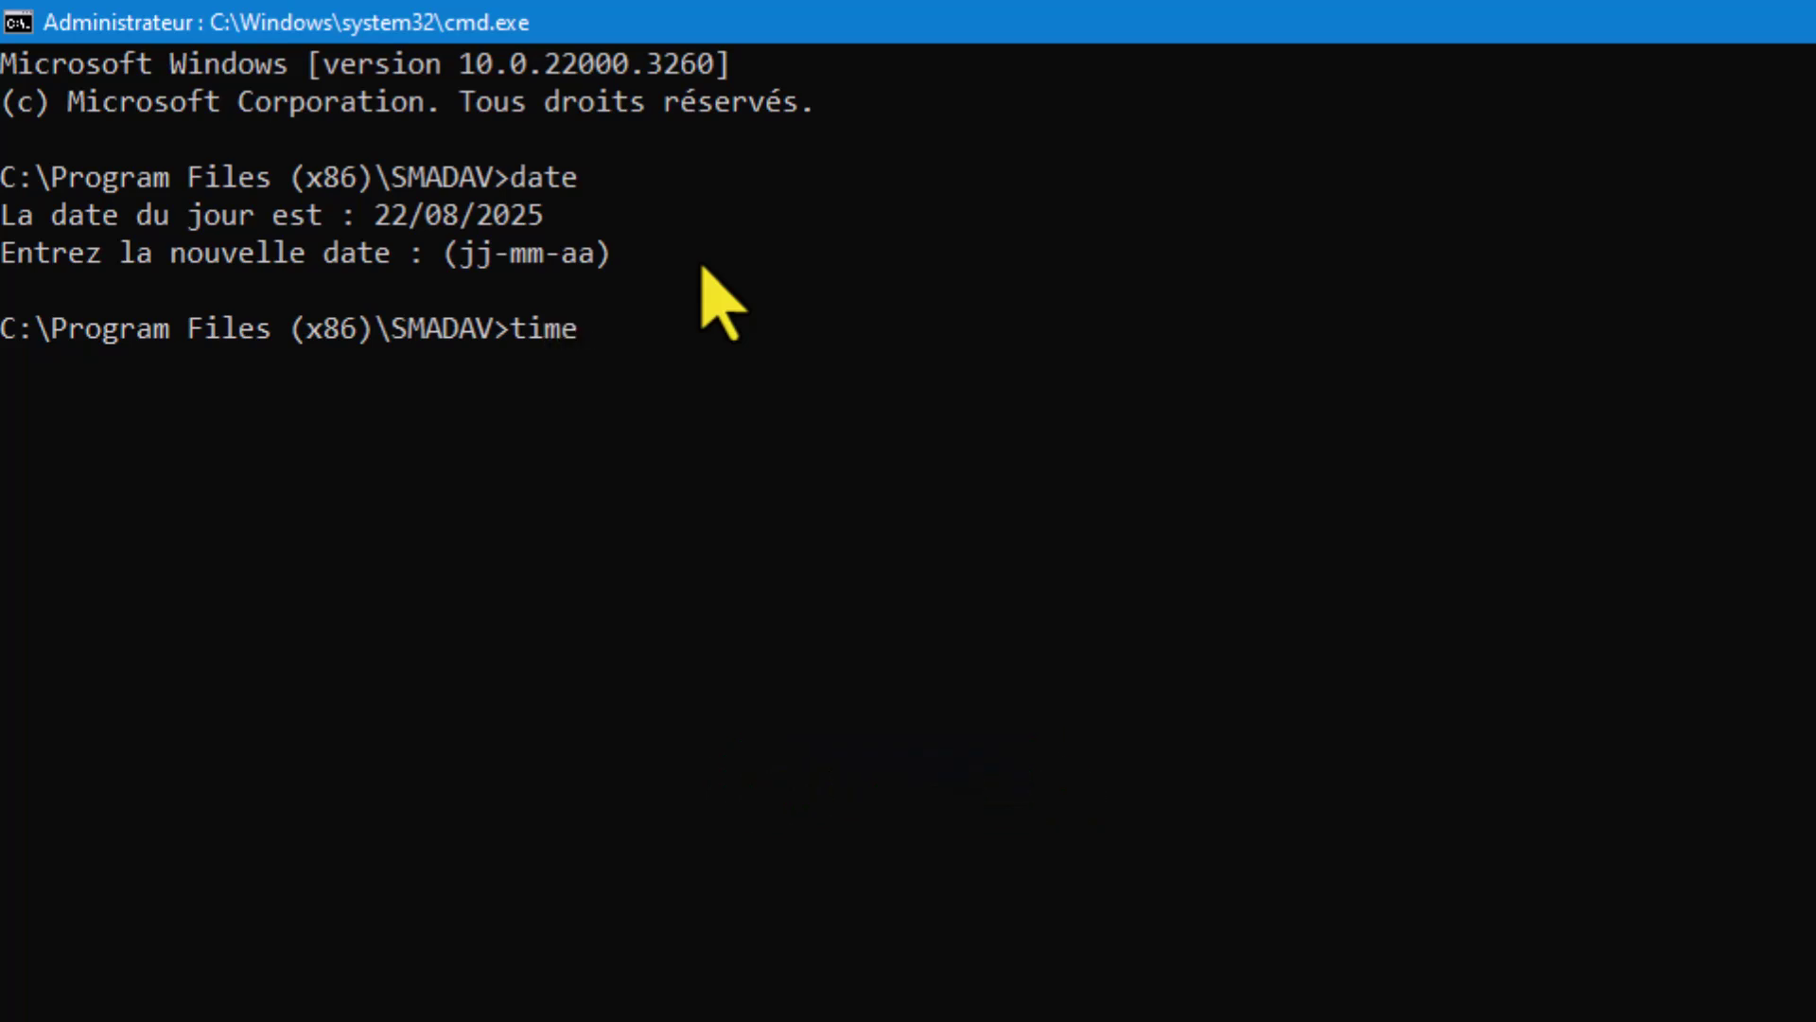
key("Return")
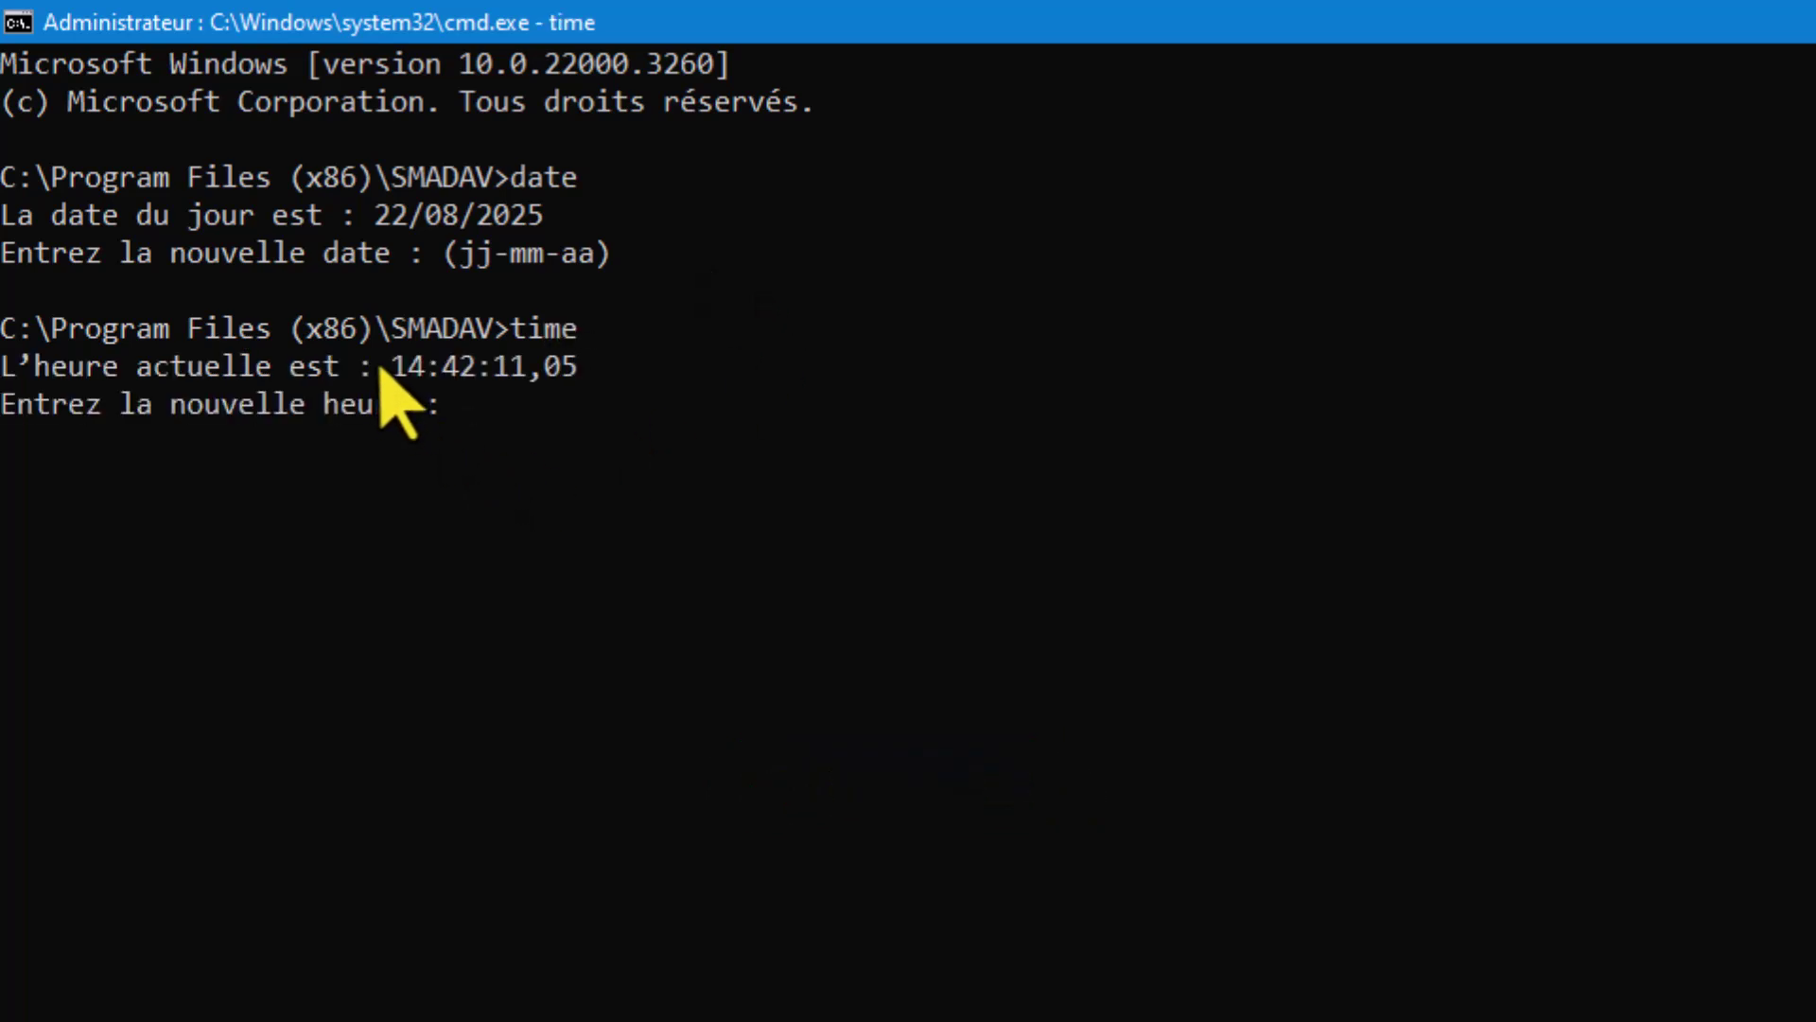
left_click_drag(388, 371, 660, 371)
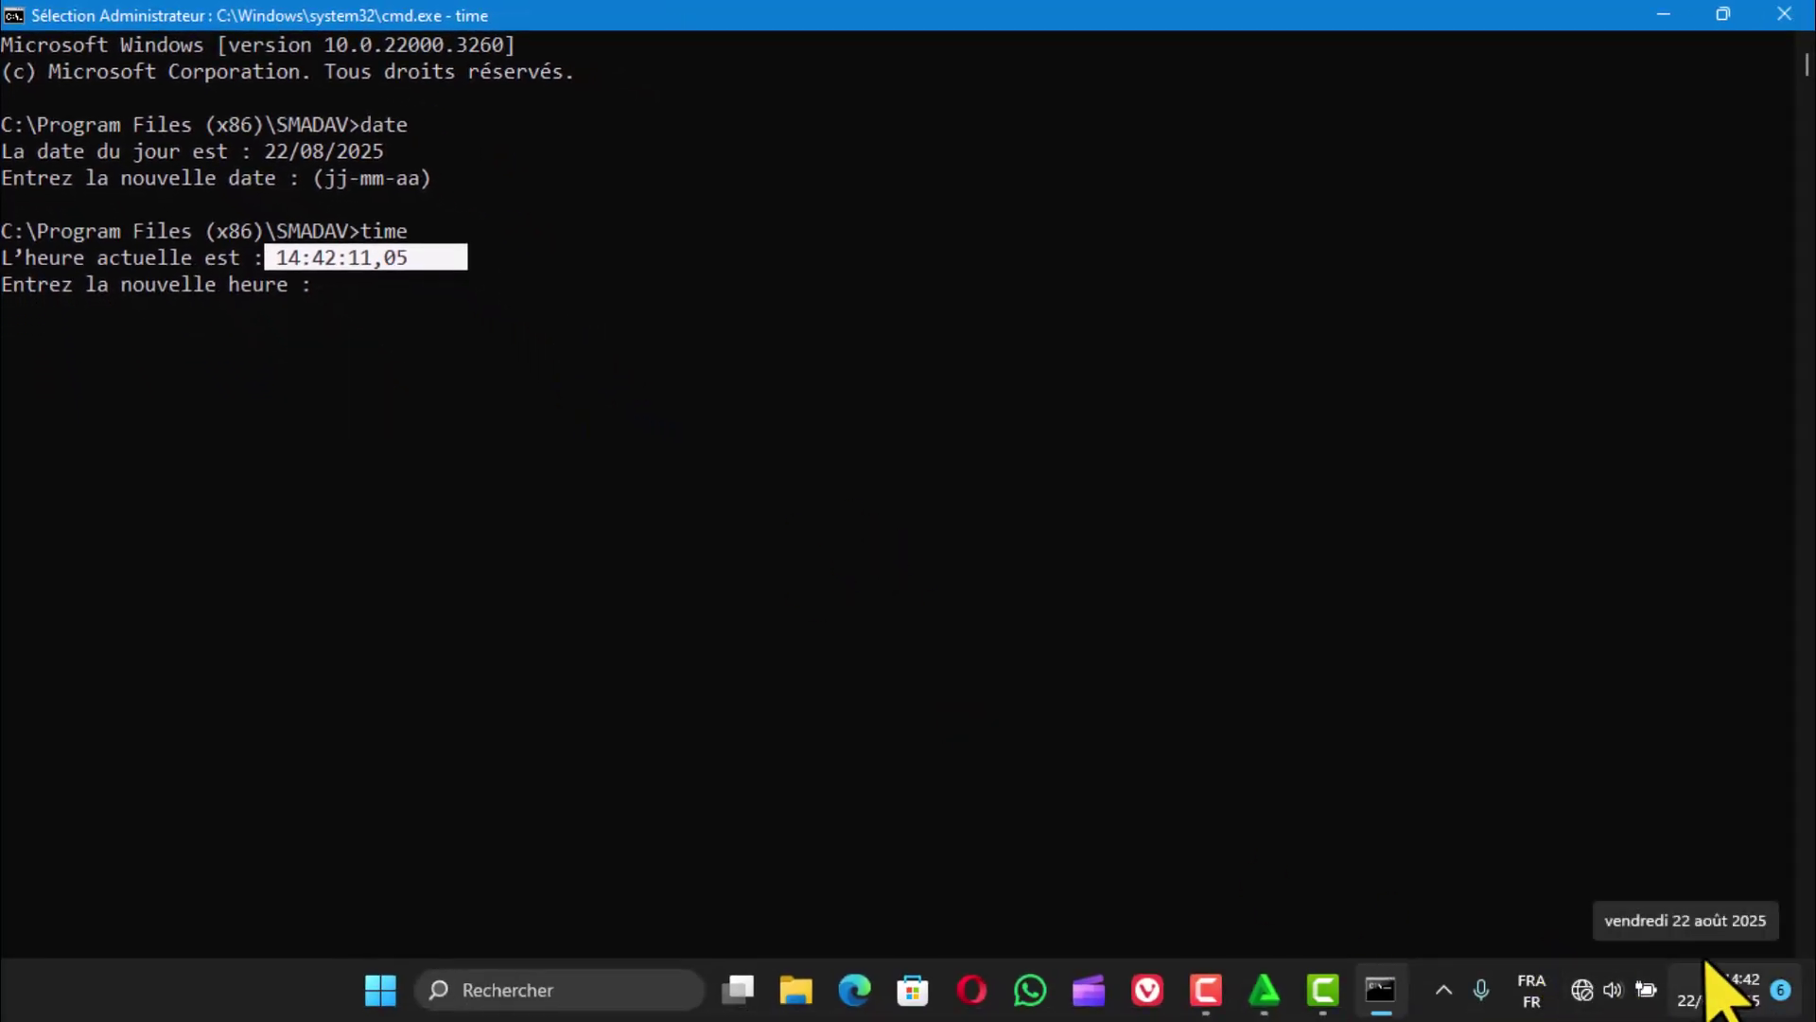
left_click(464, 306)
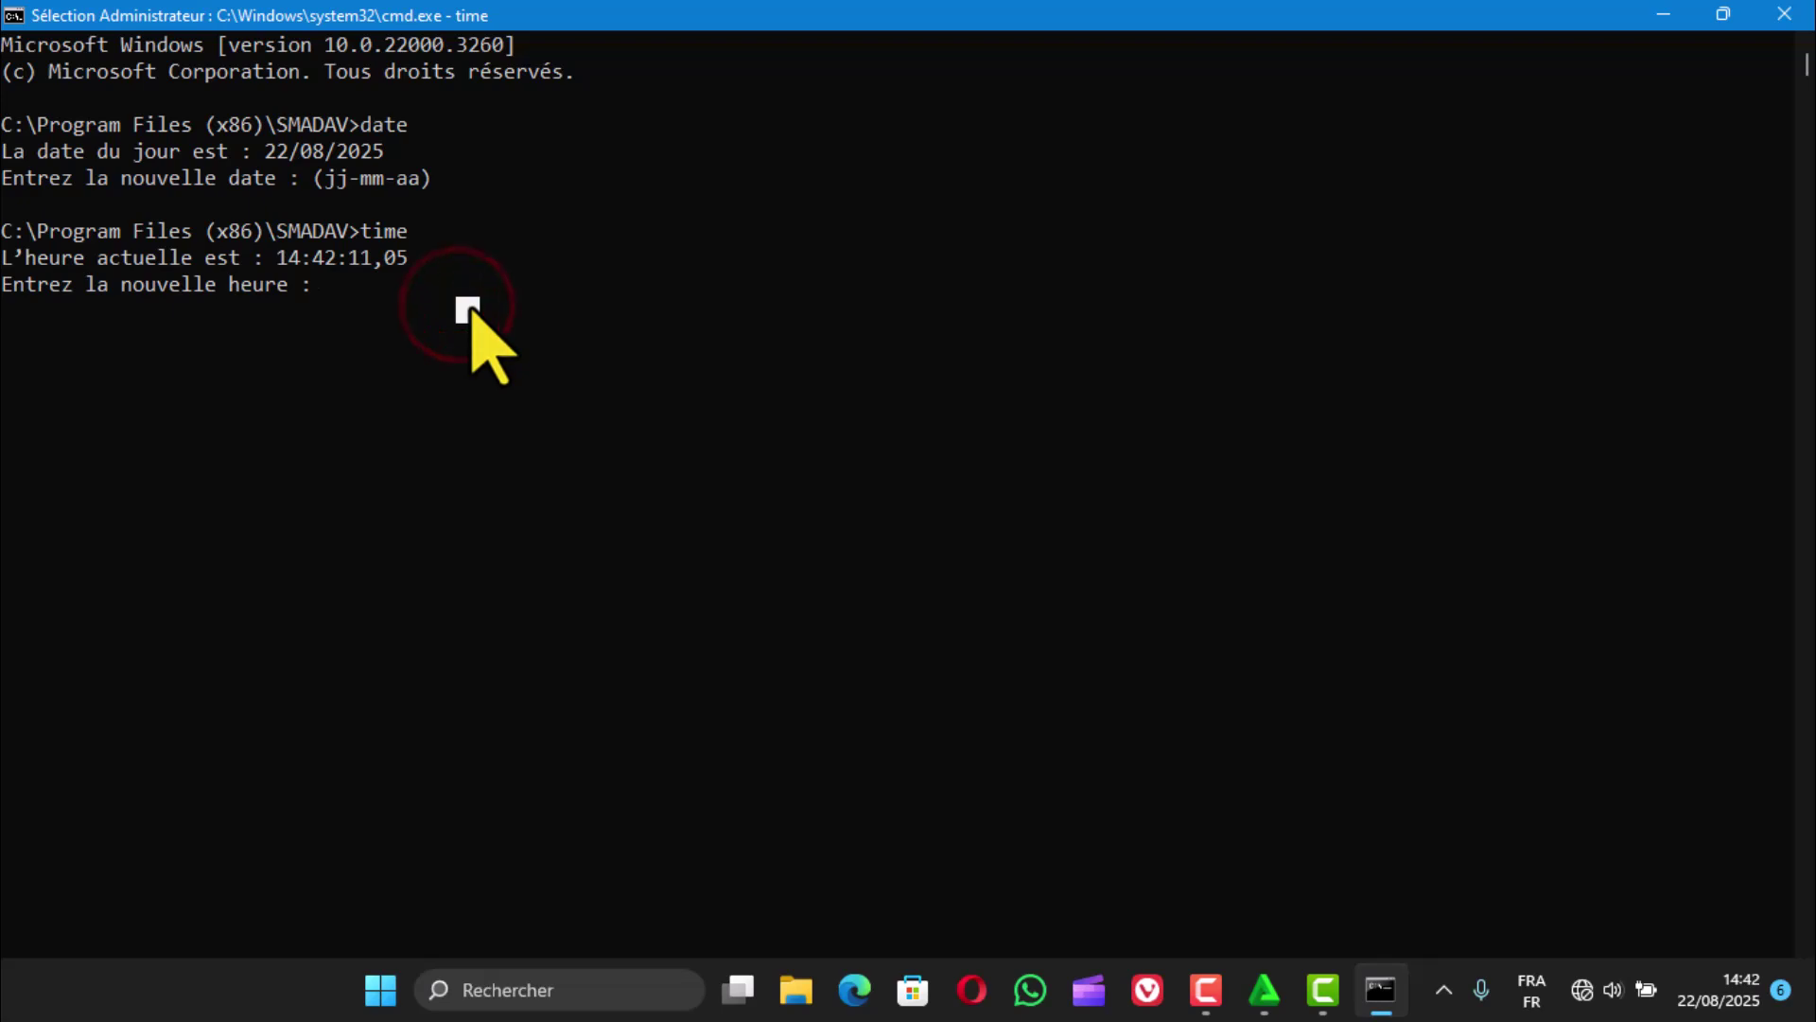
key("Escape")
key("Return")
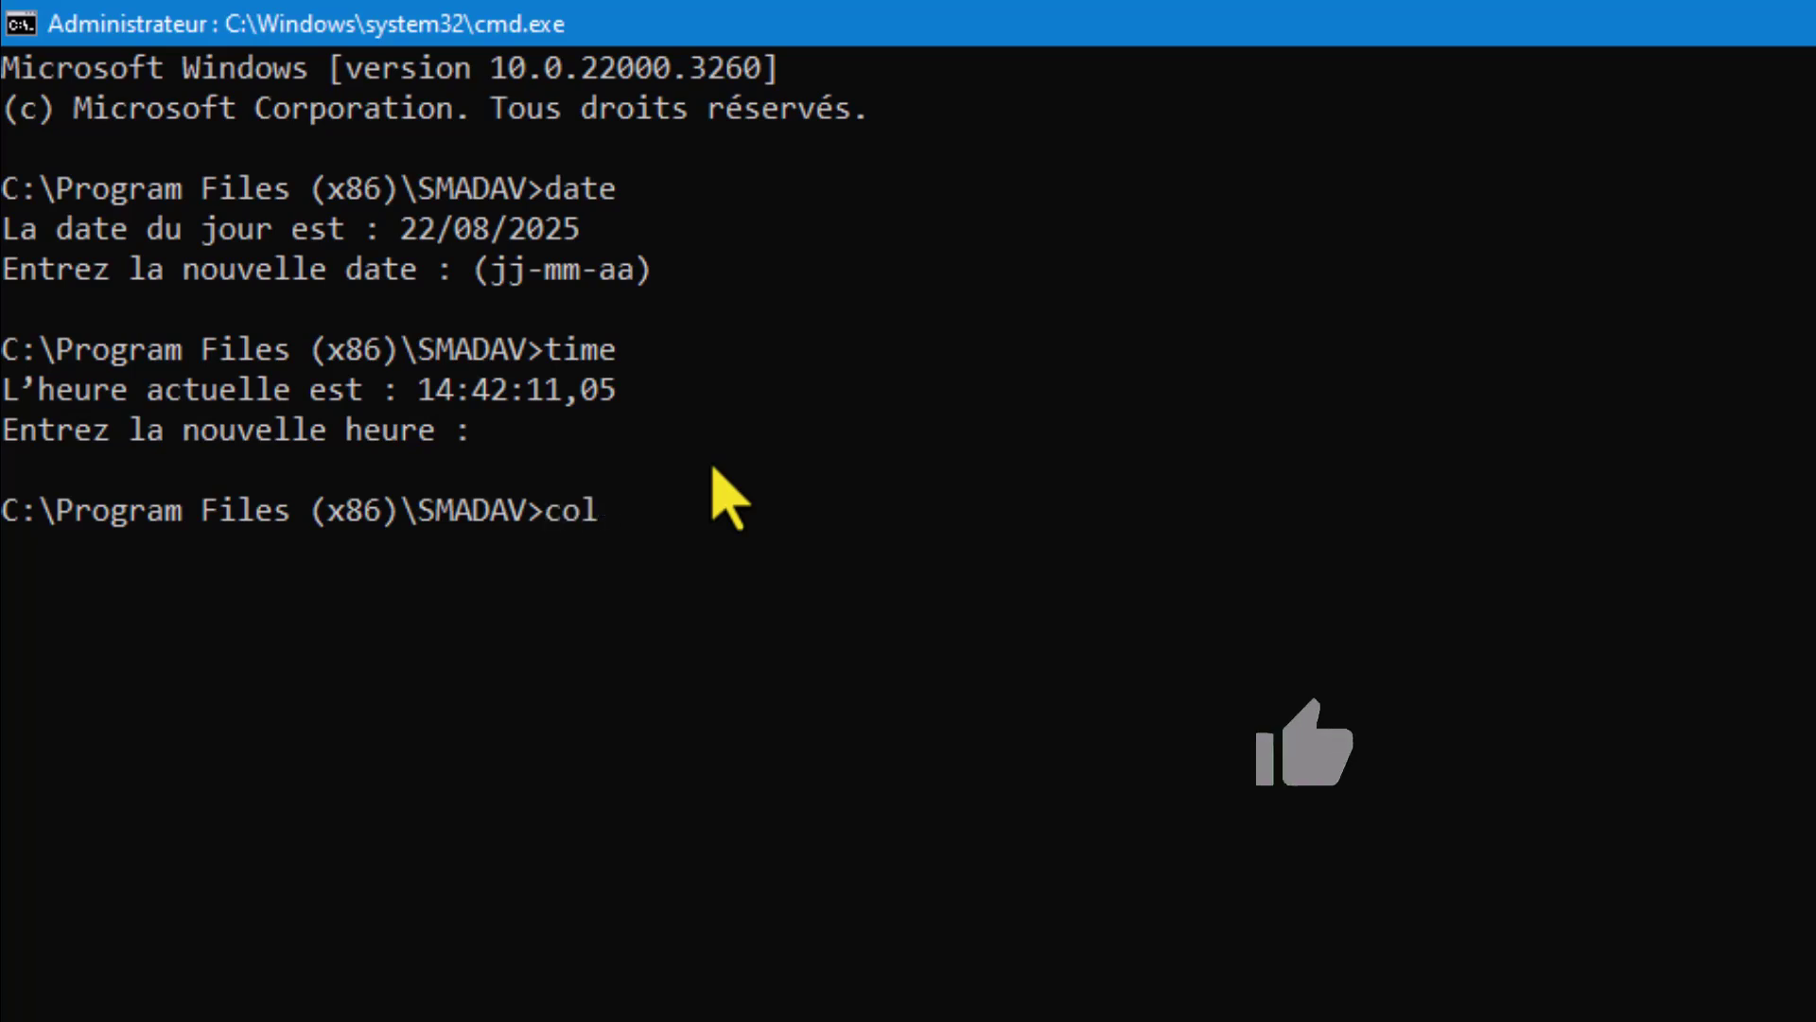
Step: Change the console colours with color 1F and display the command's colour codes with color help
type("or 1F")
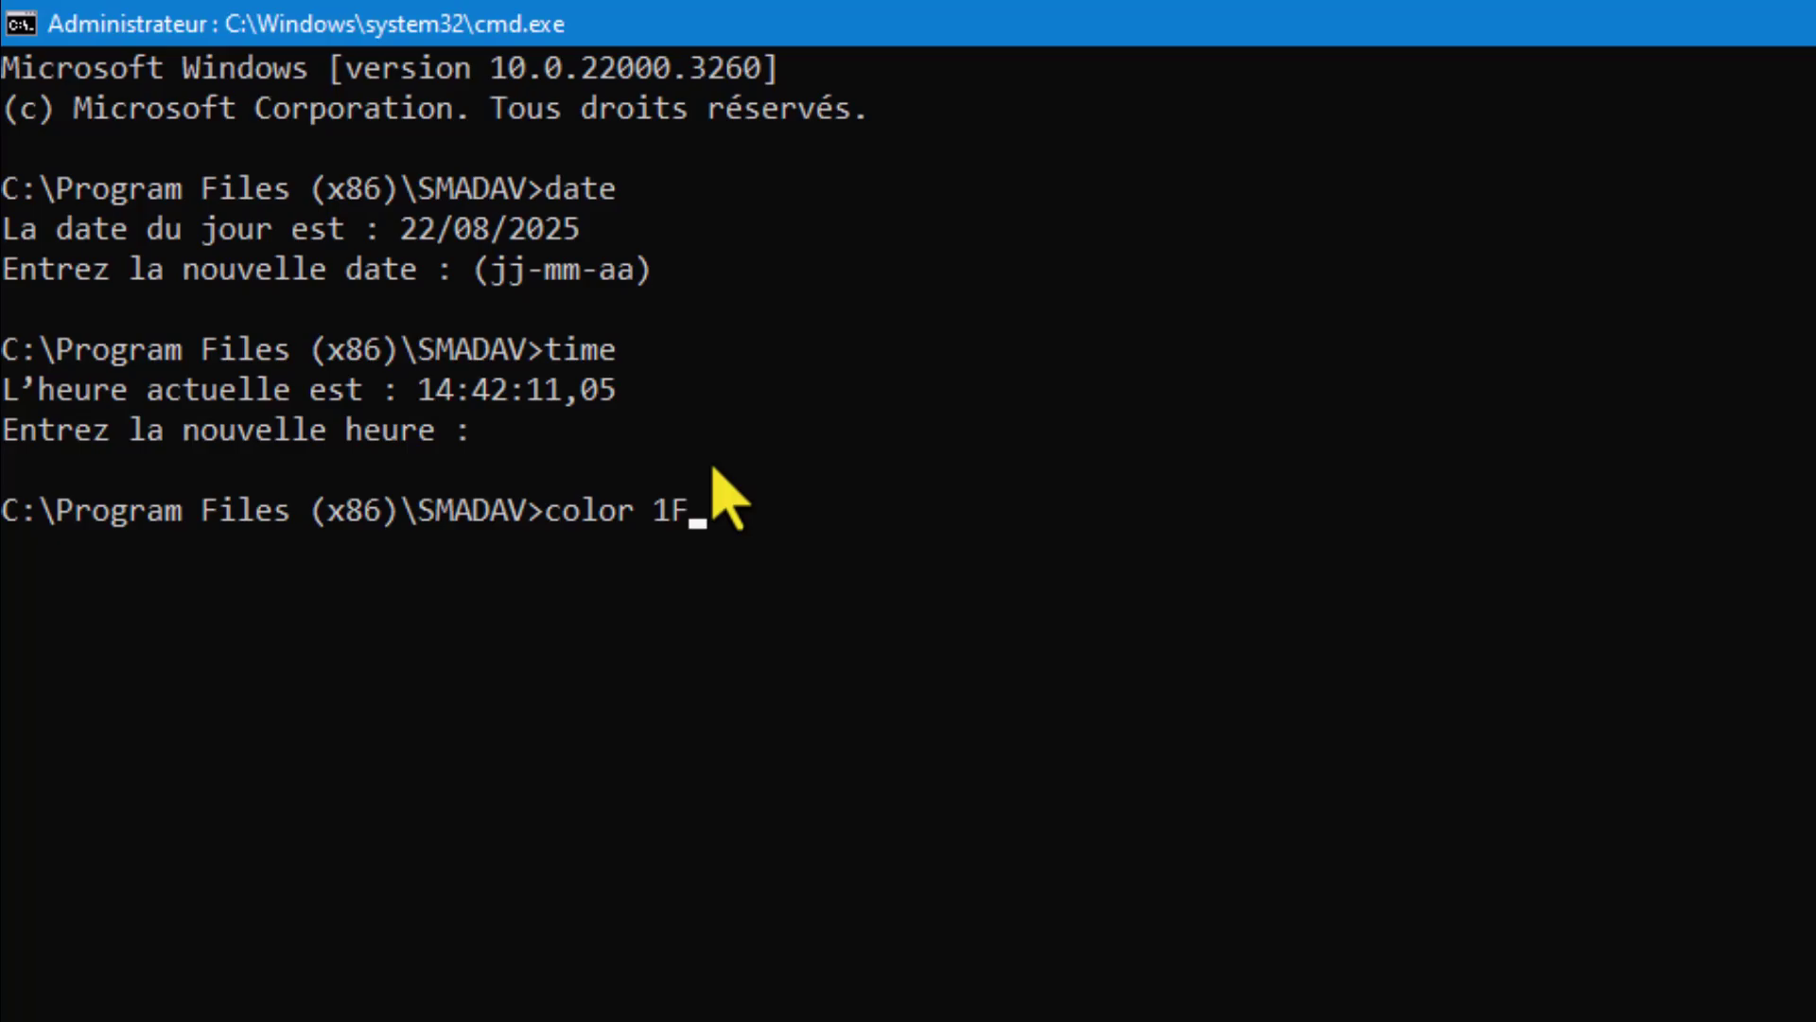
key("Return")
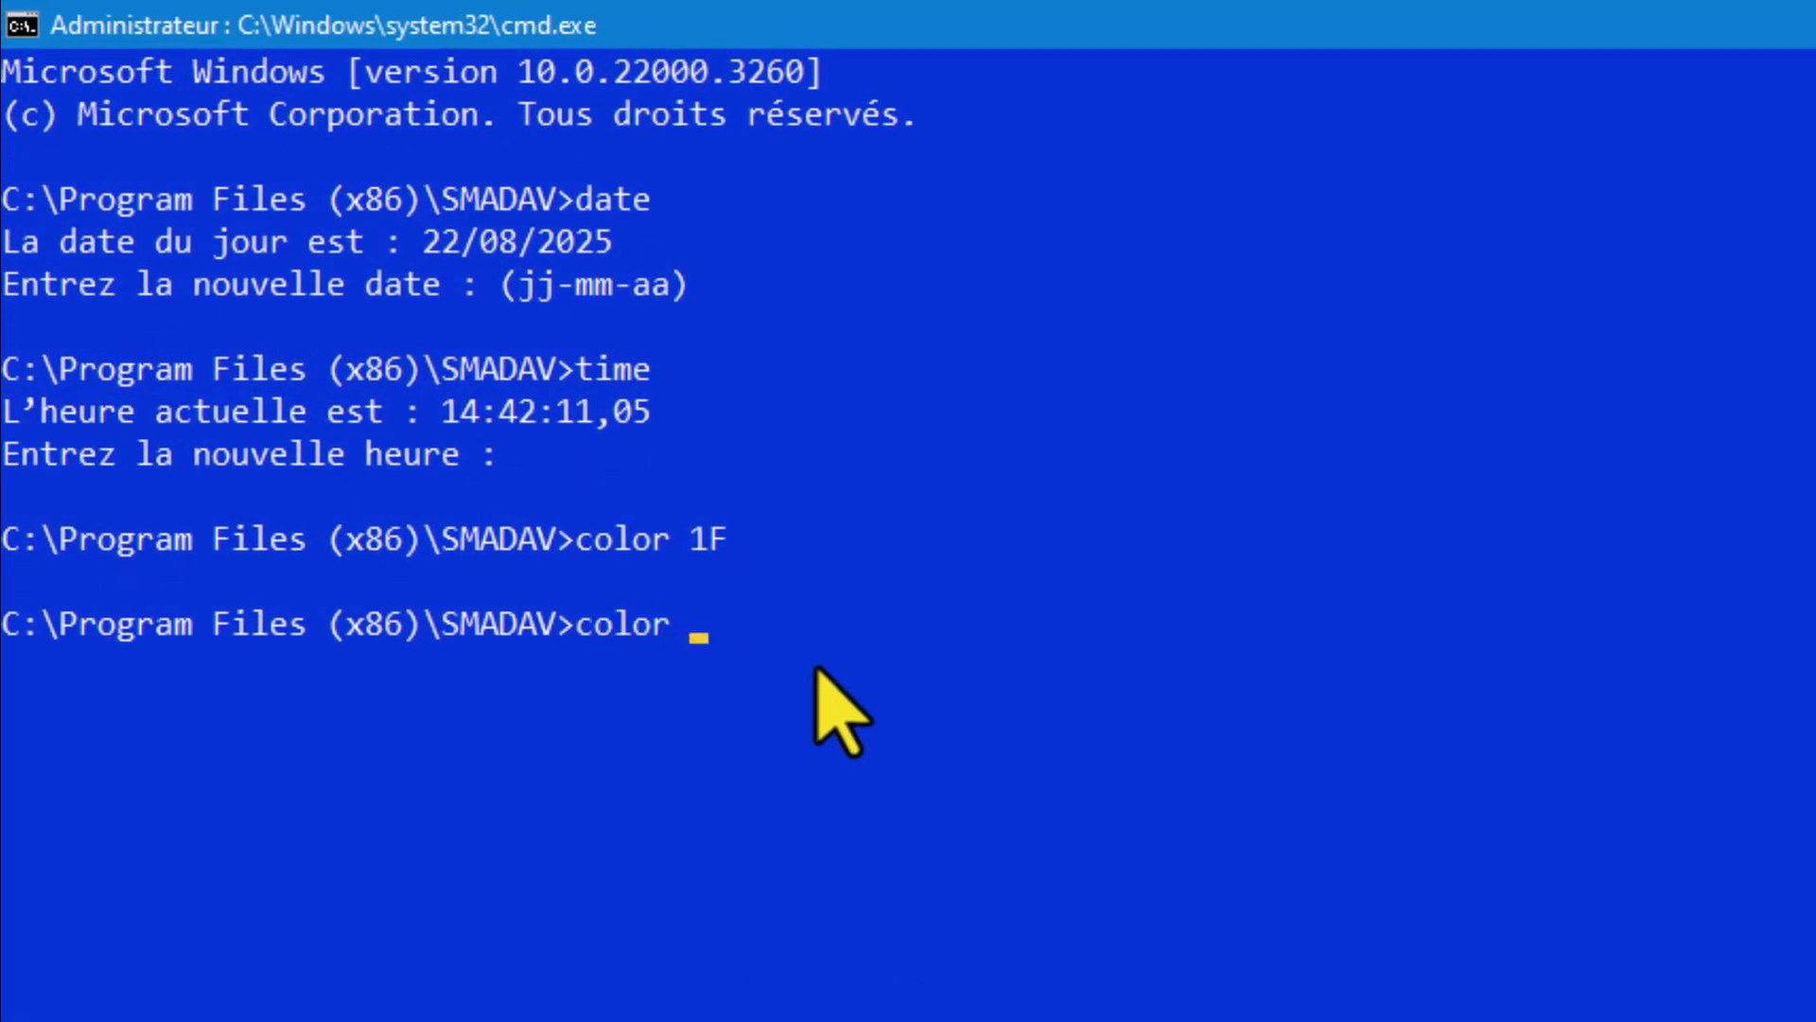
type("p")
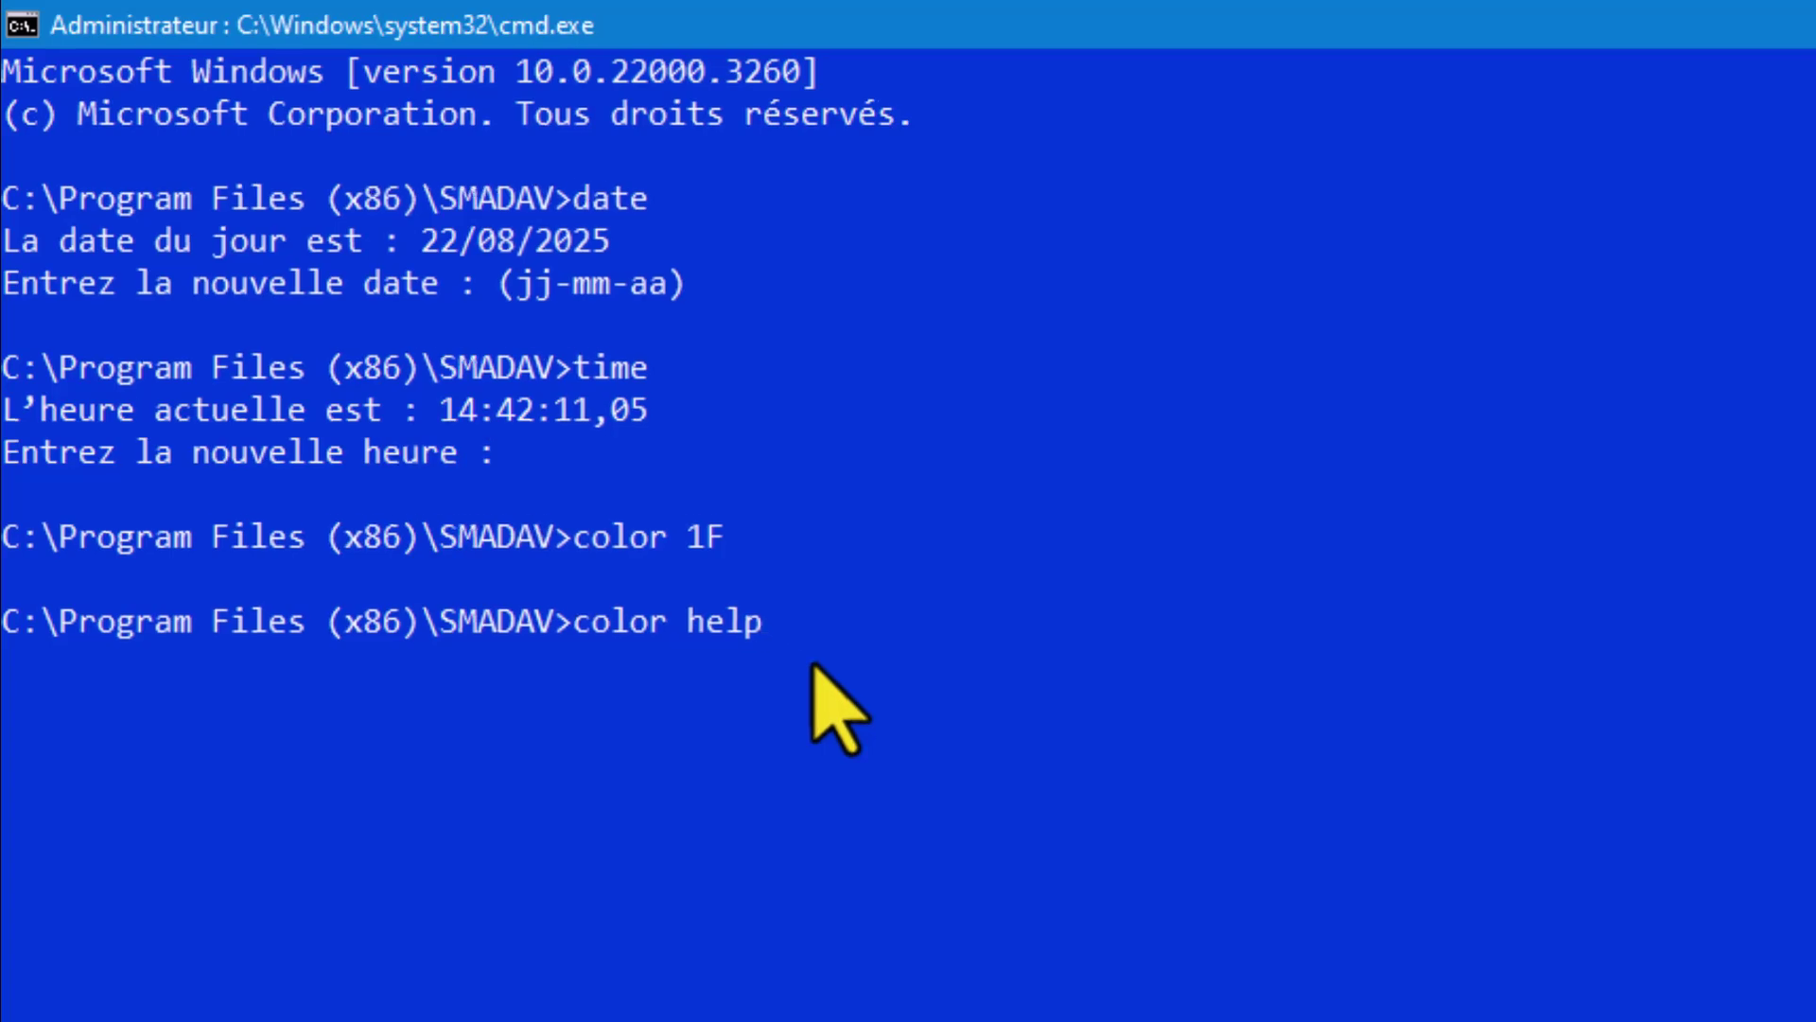
key("Return")
left_click(666, 1021)
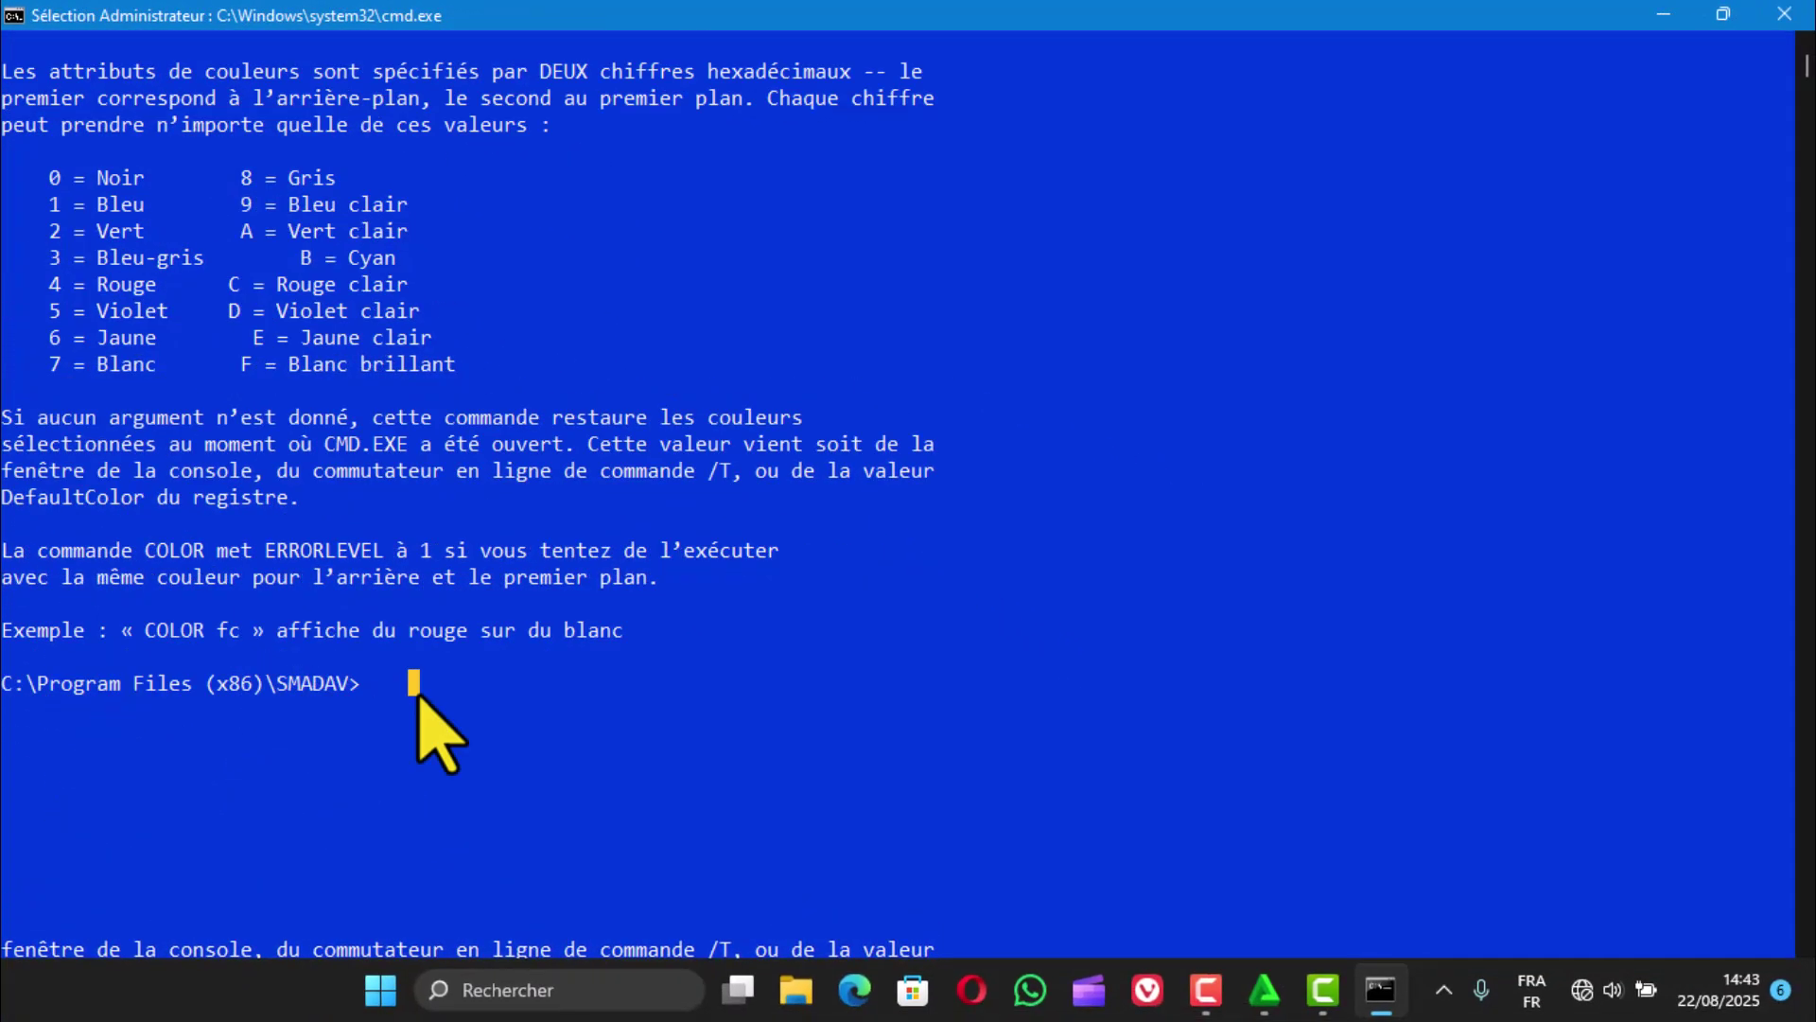
Step: Clear the console with cls and close it with the exit command
type("cl")
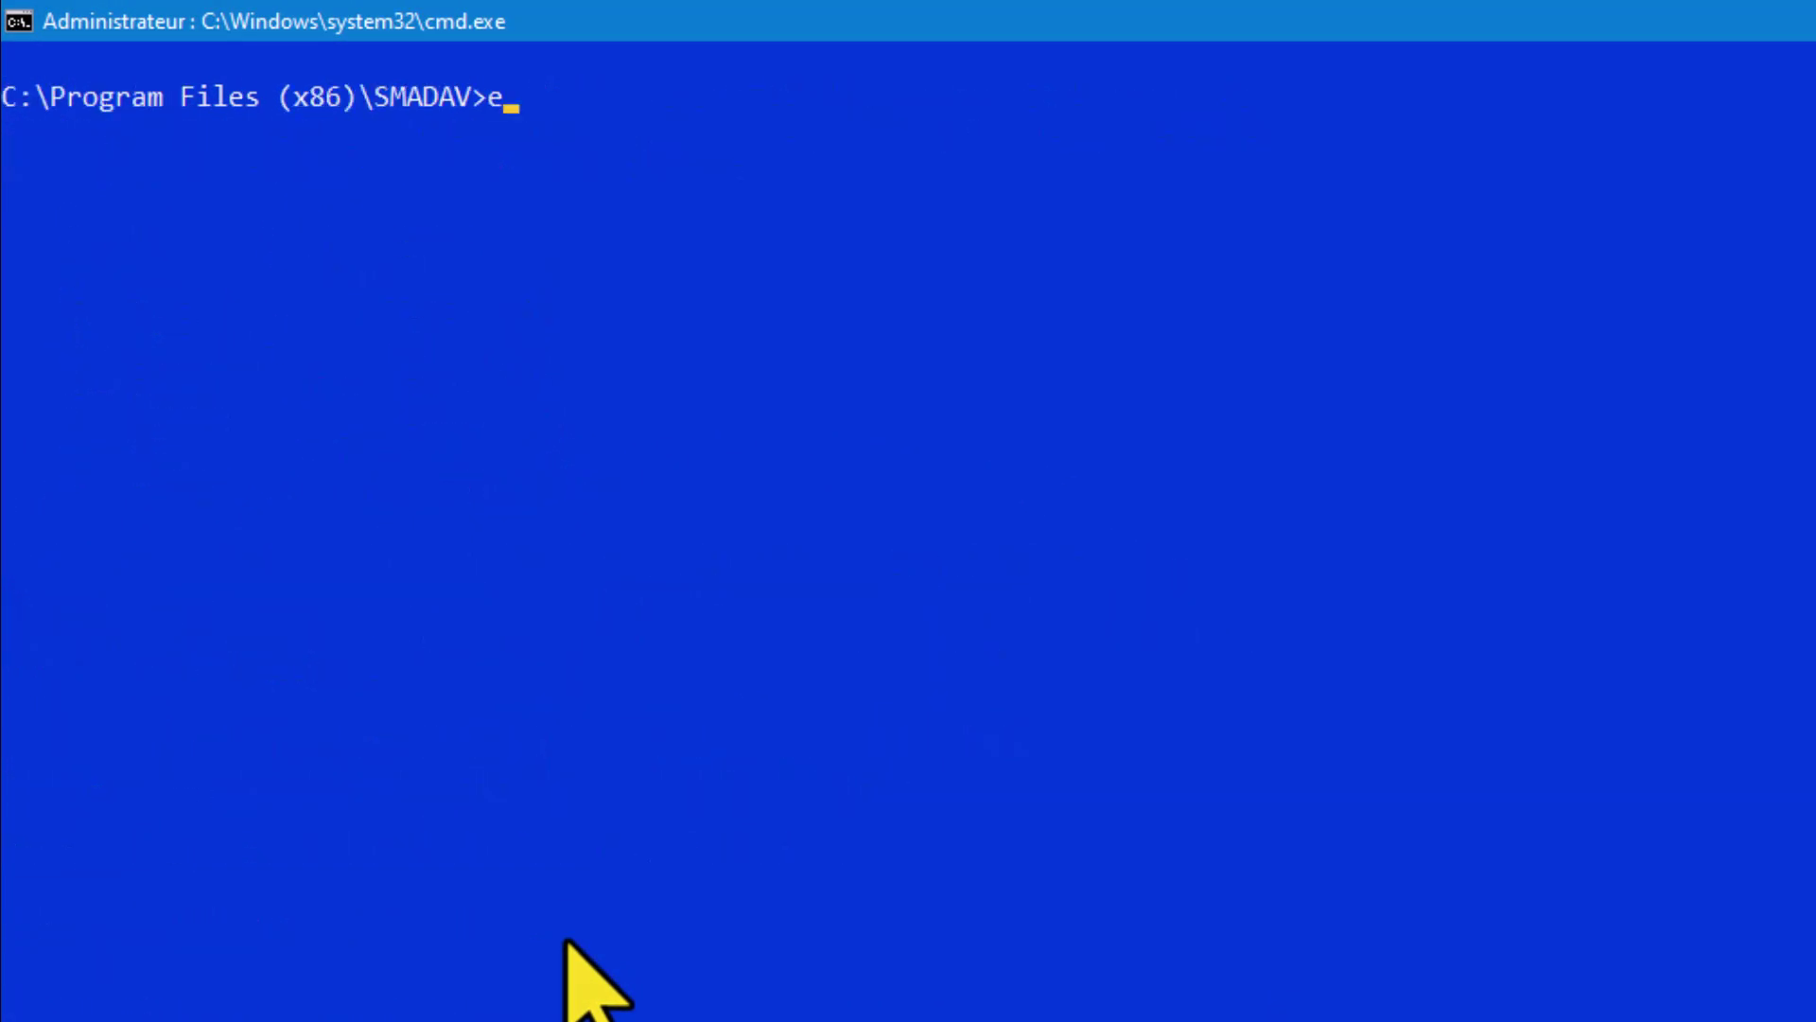
type("t")
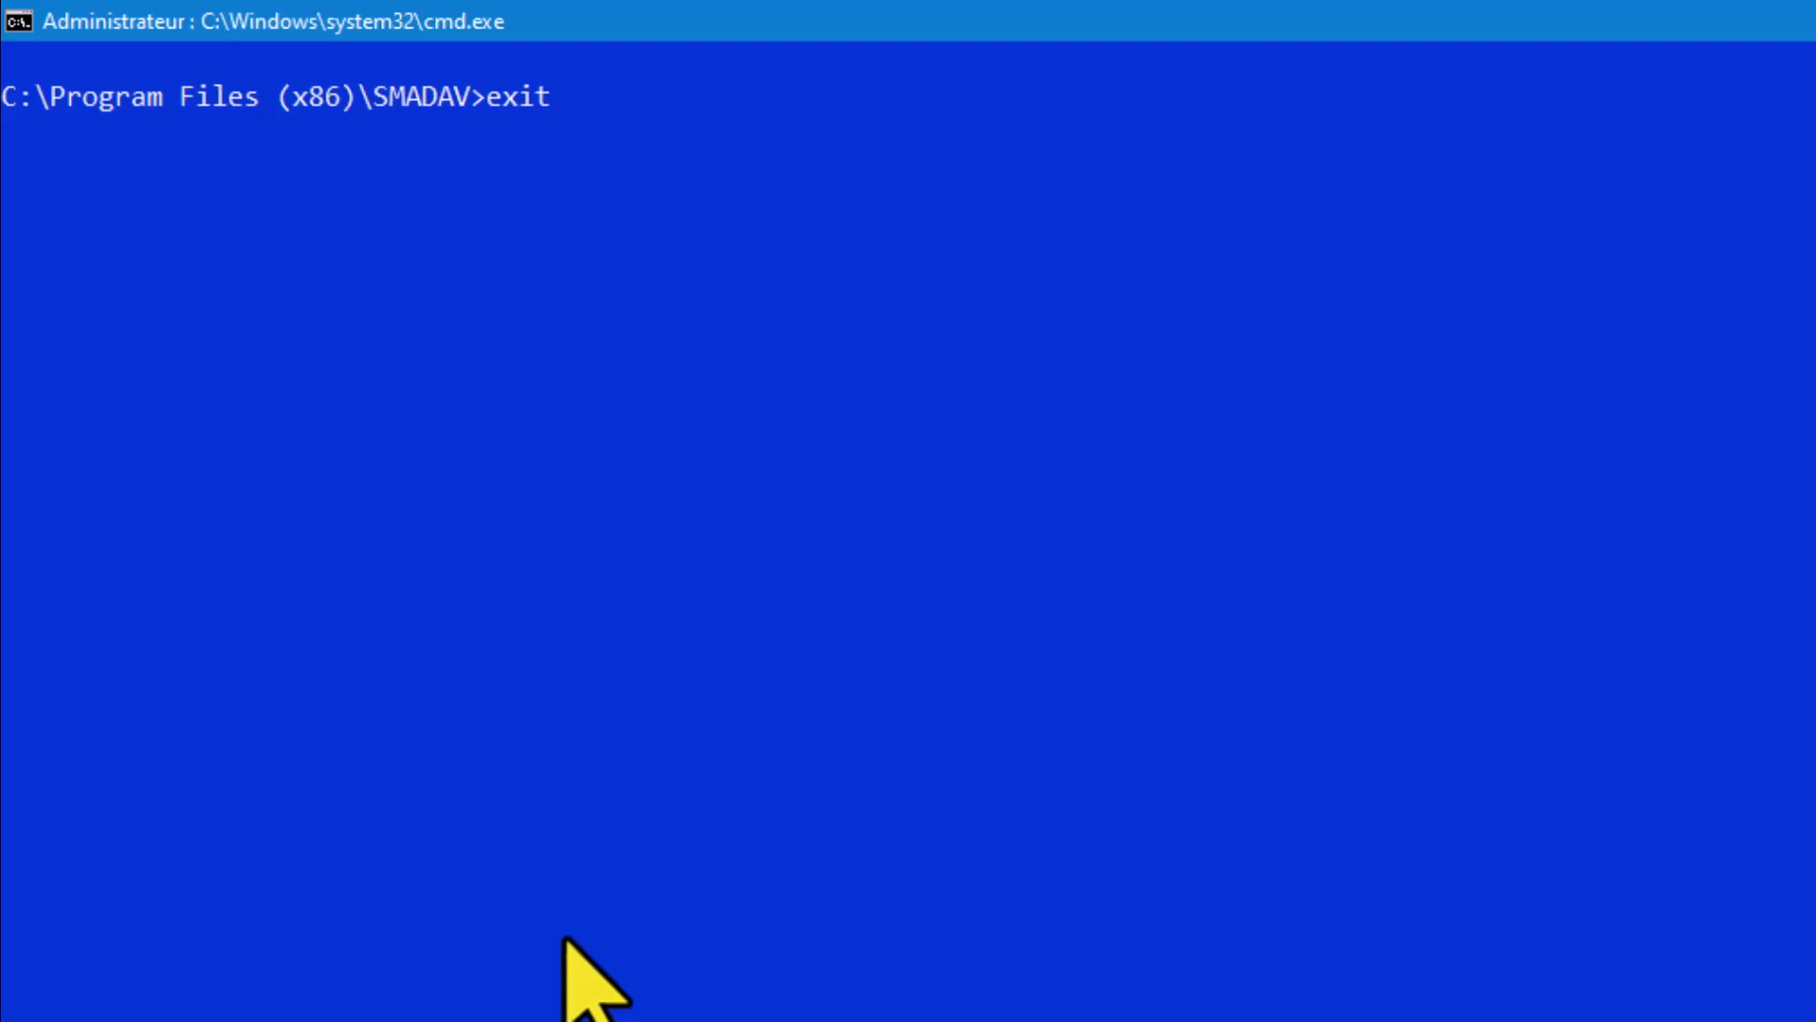
key("Return")
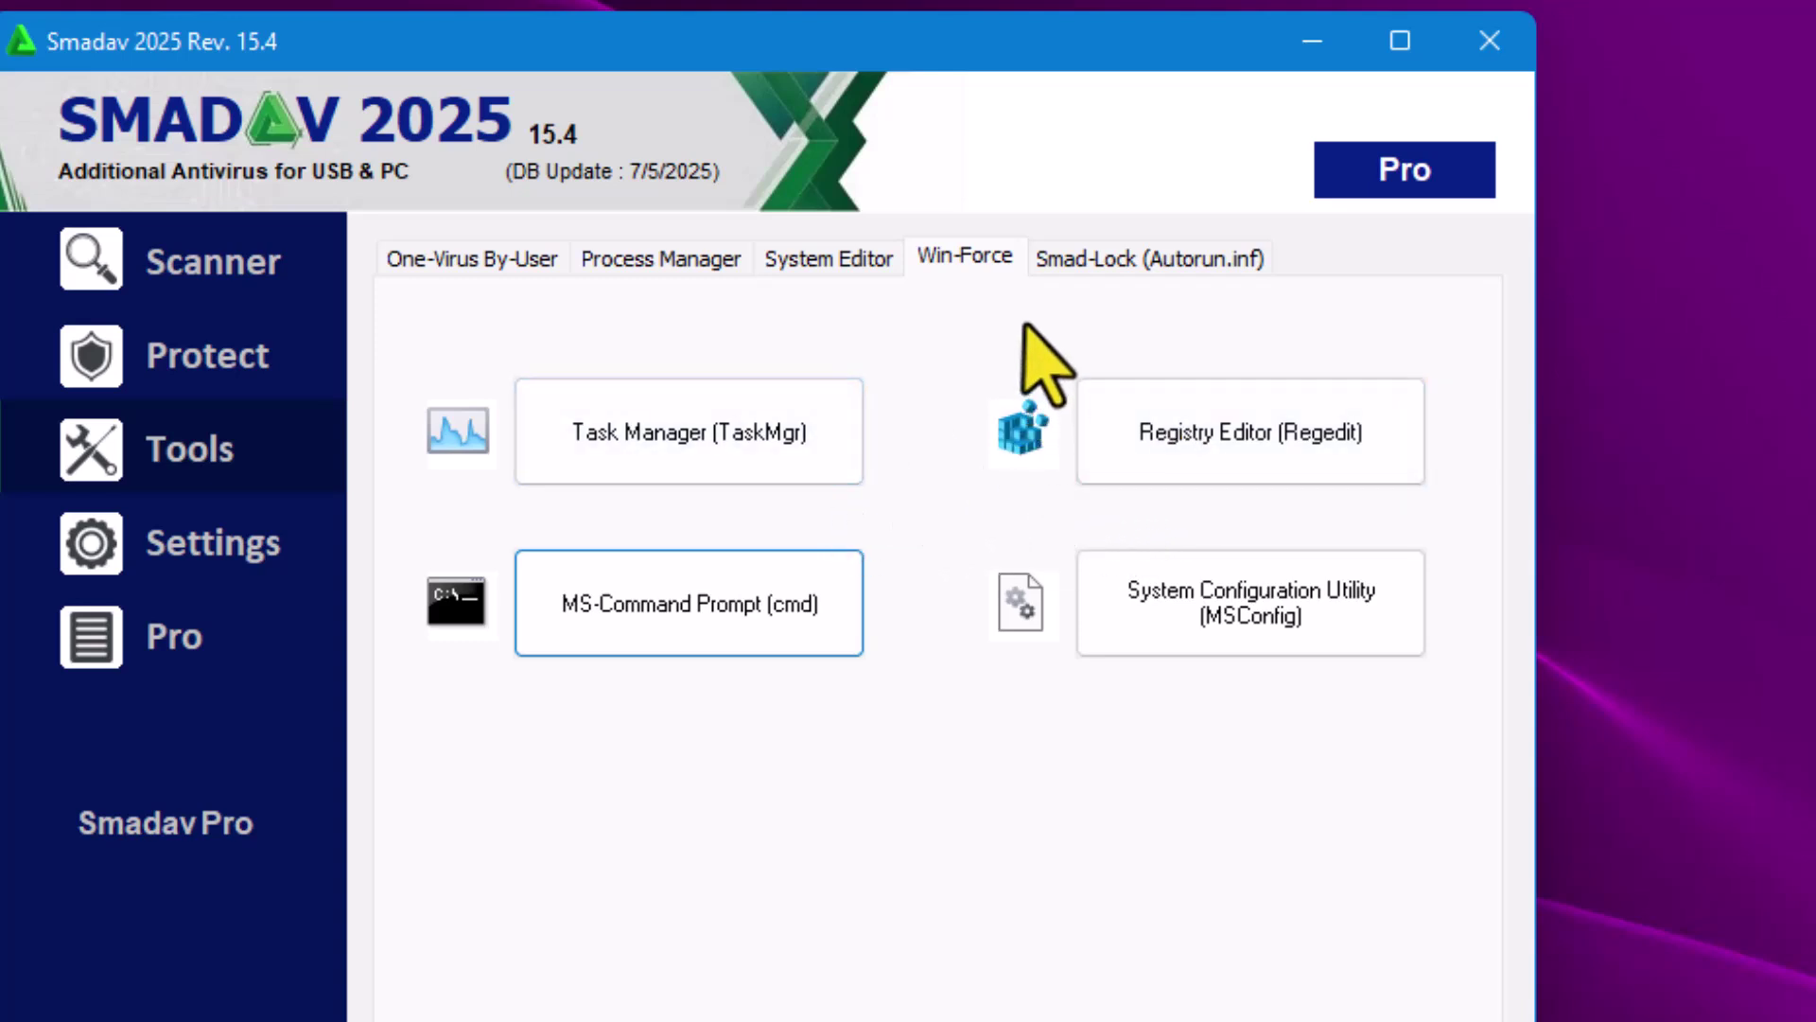
Step: In Smad-Lock, lock the Autorun.inf of drive DELL ZARC (D:), unlock it again, and deselect the drive
left_click(1086, 267)
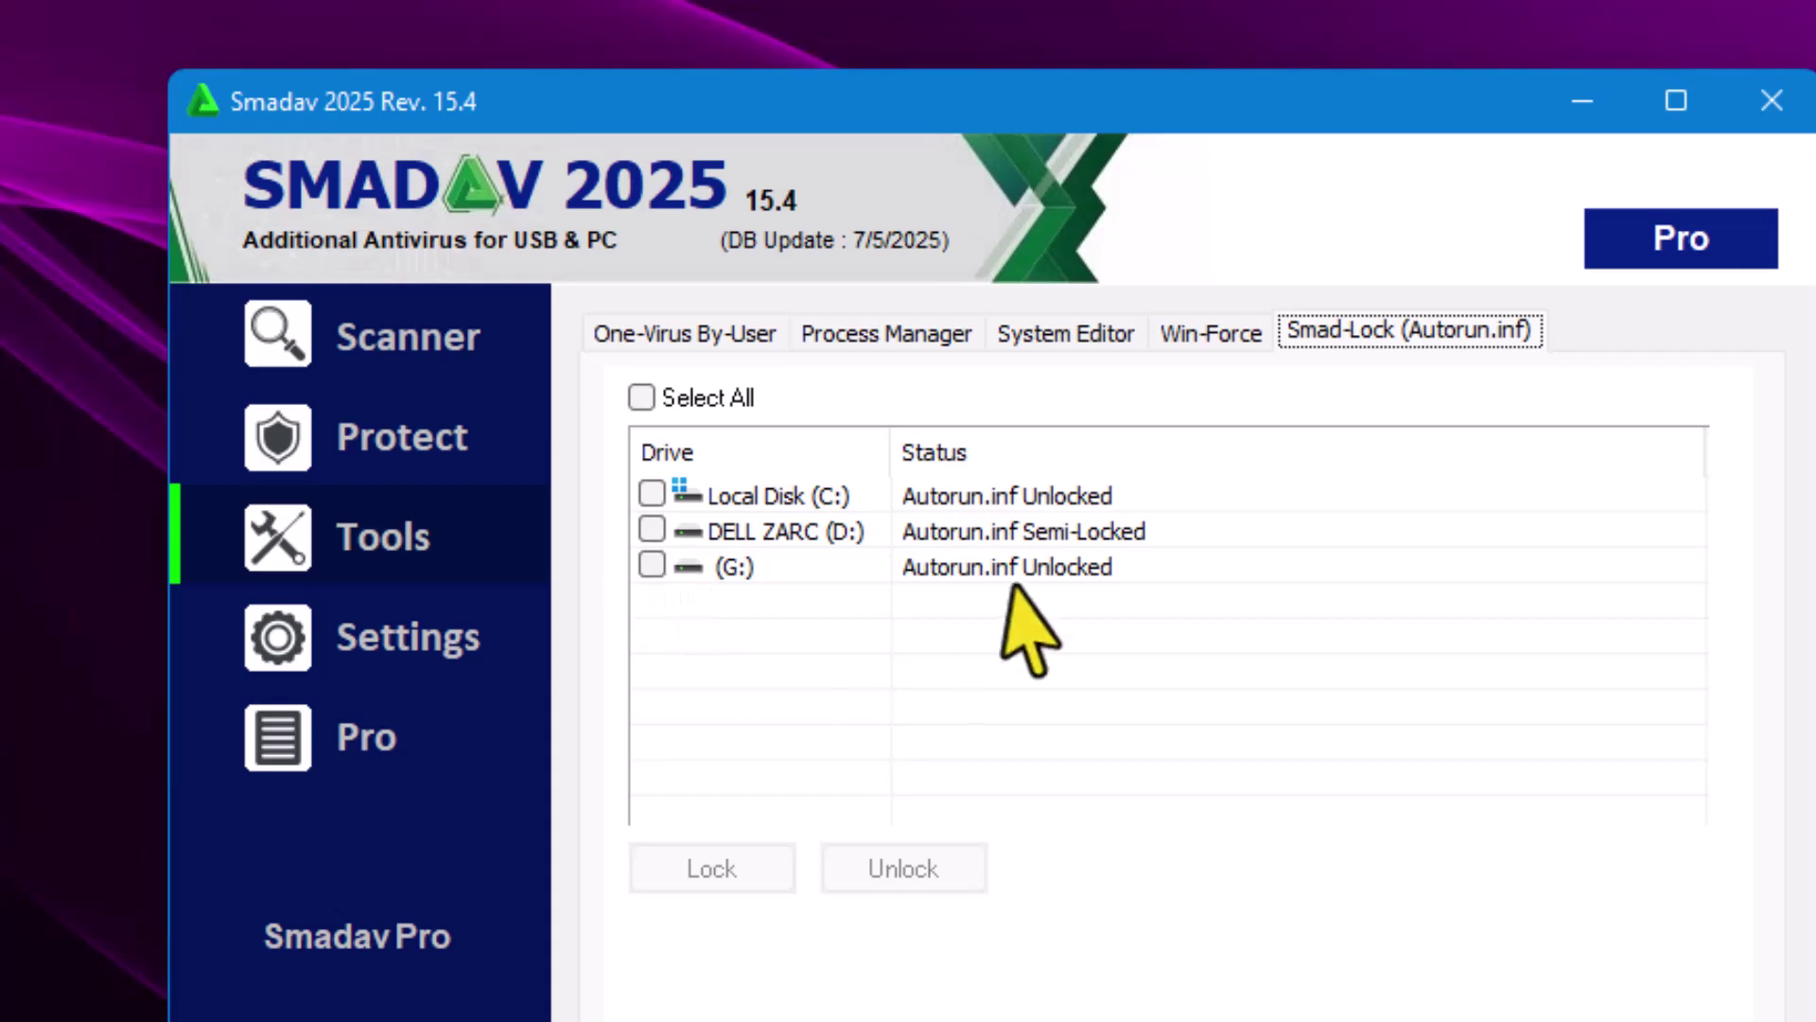
left_click(651, 529)
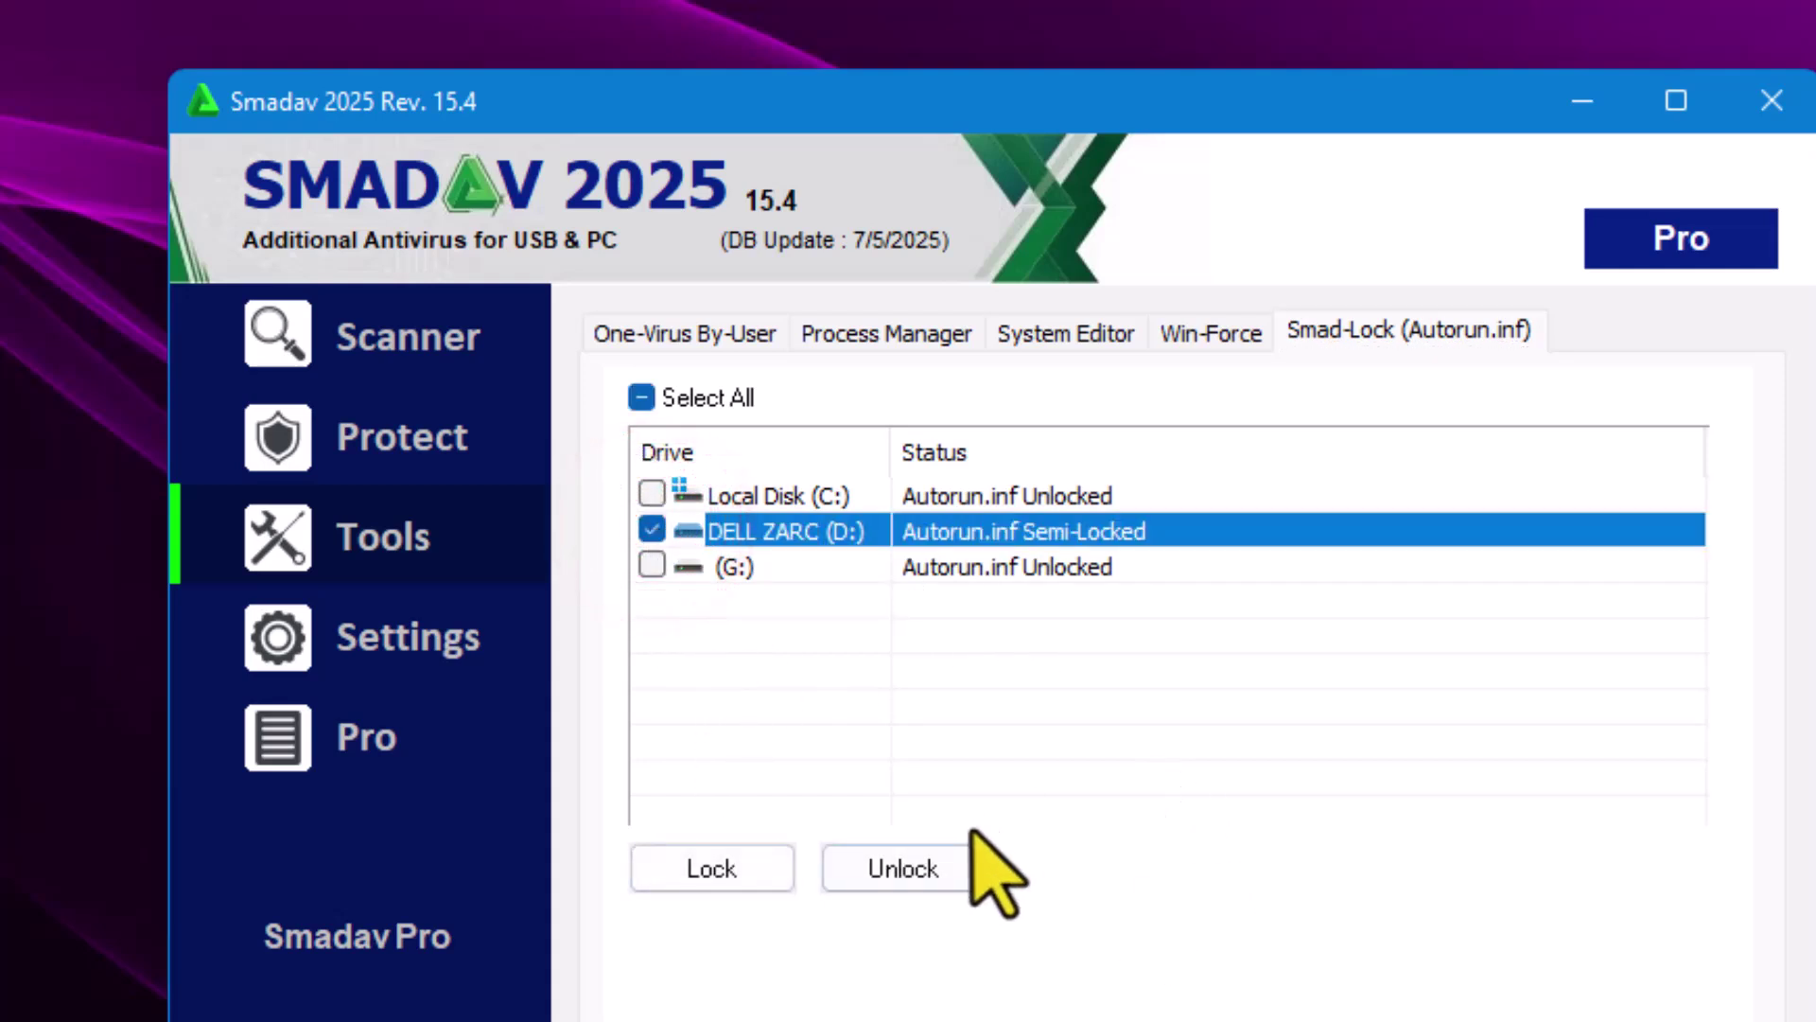
left_click(715, 883)
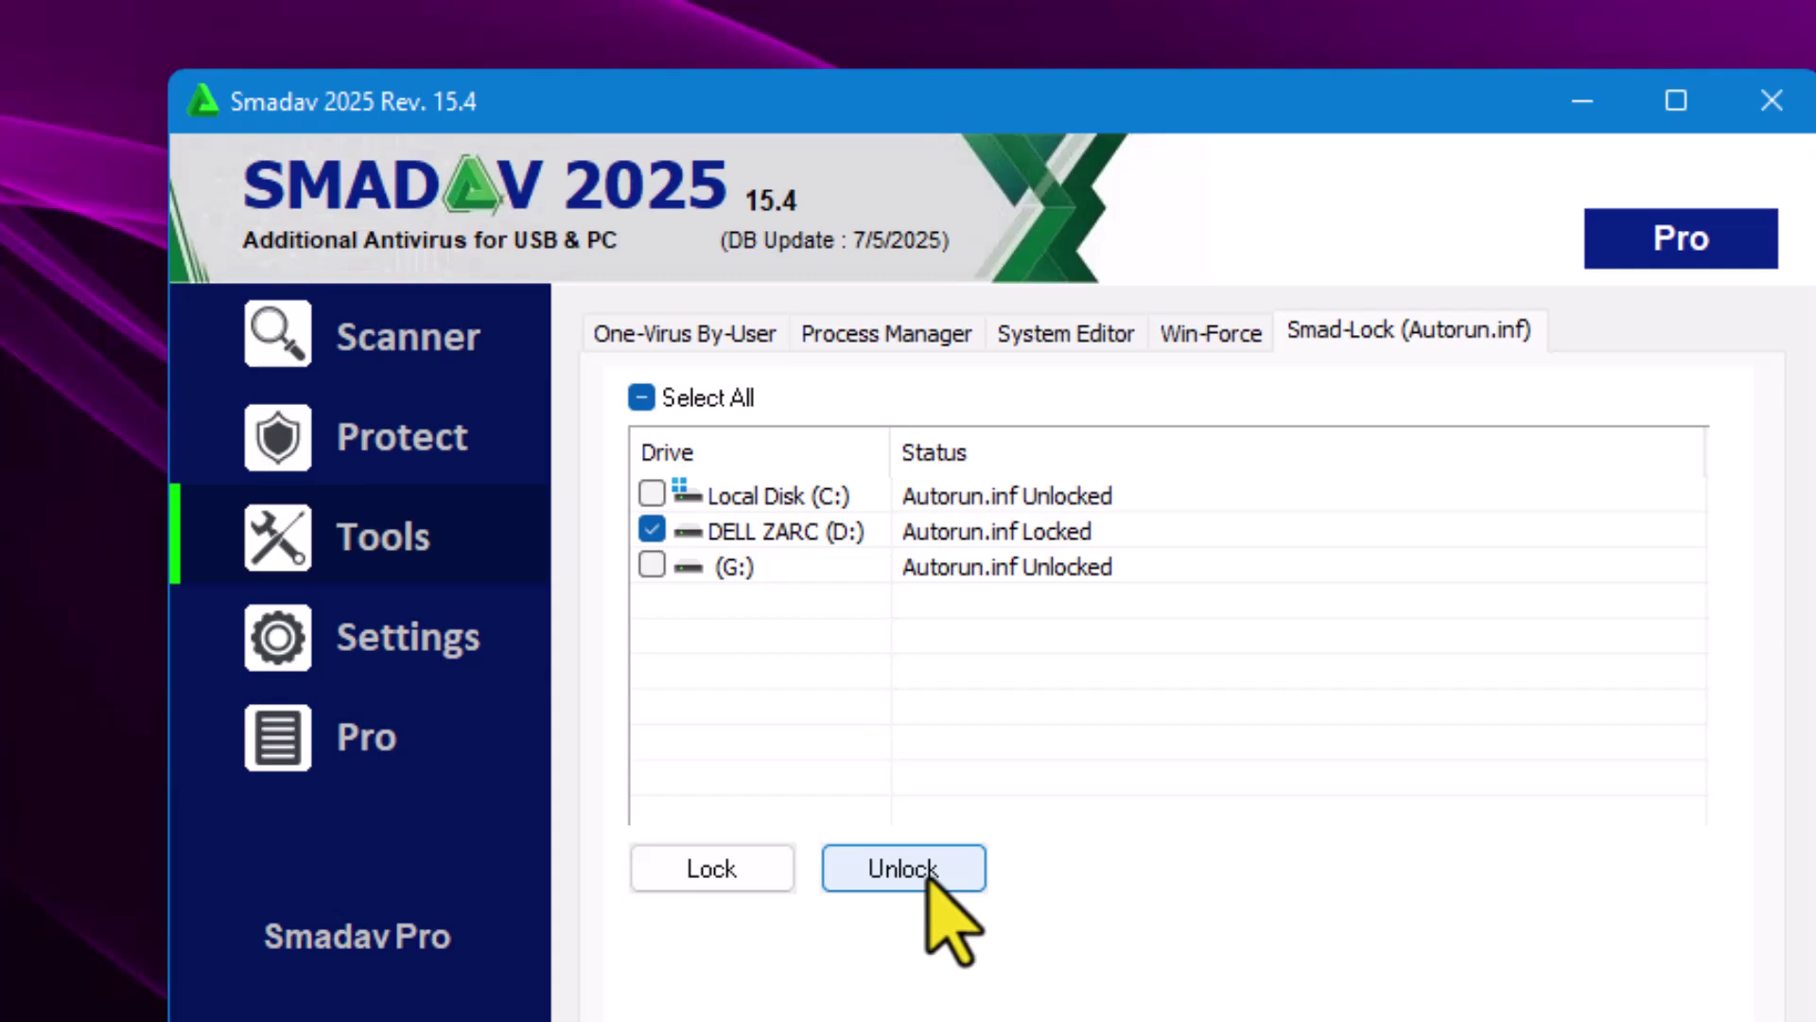
left_click(931, 870)
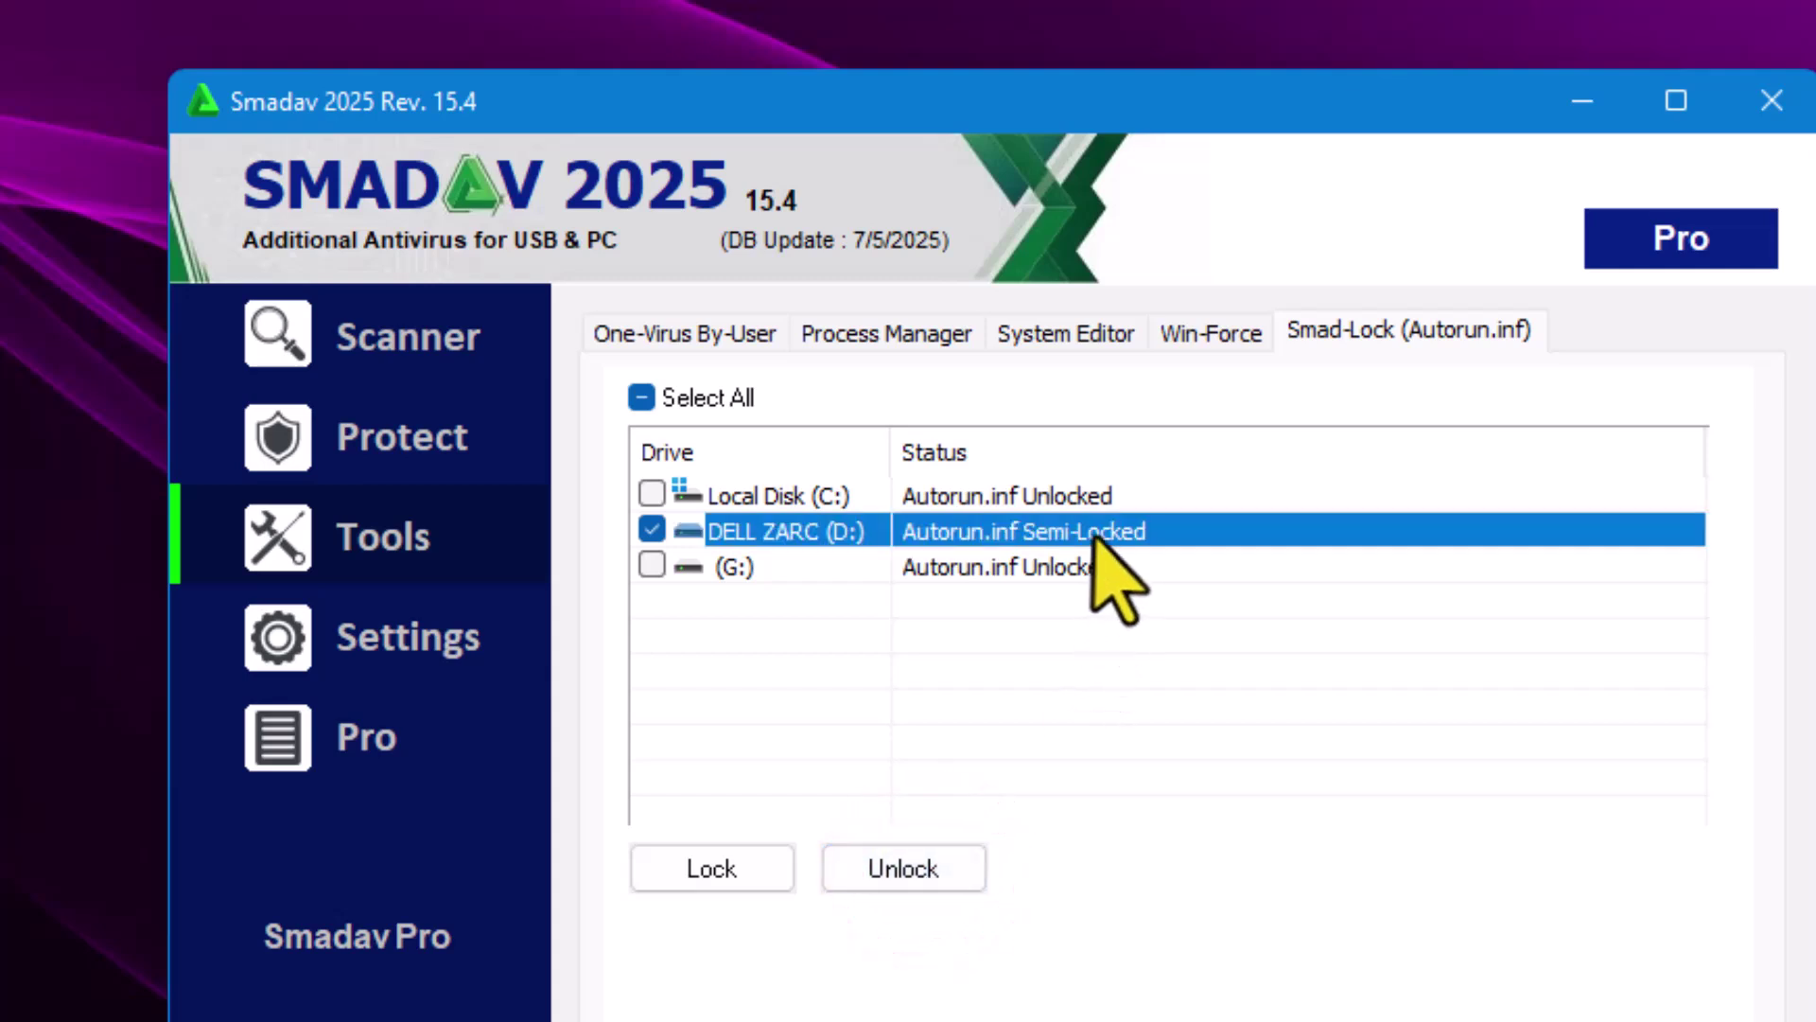
left_click(651, 528)
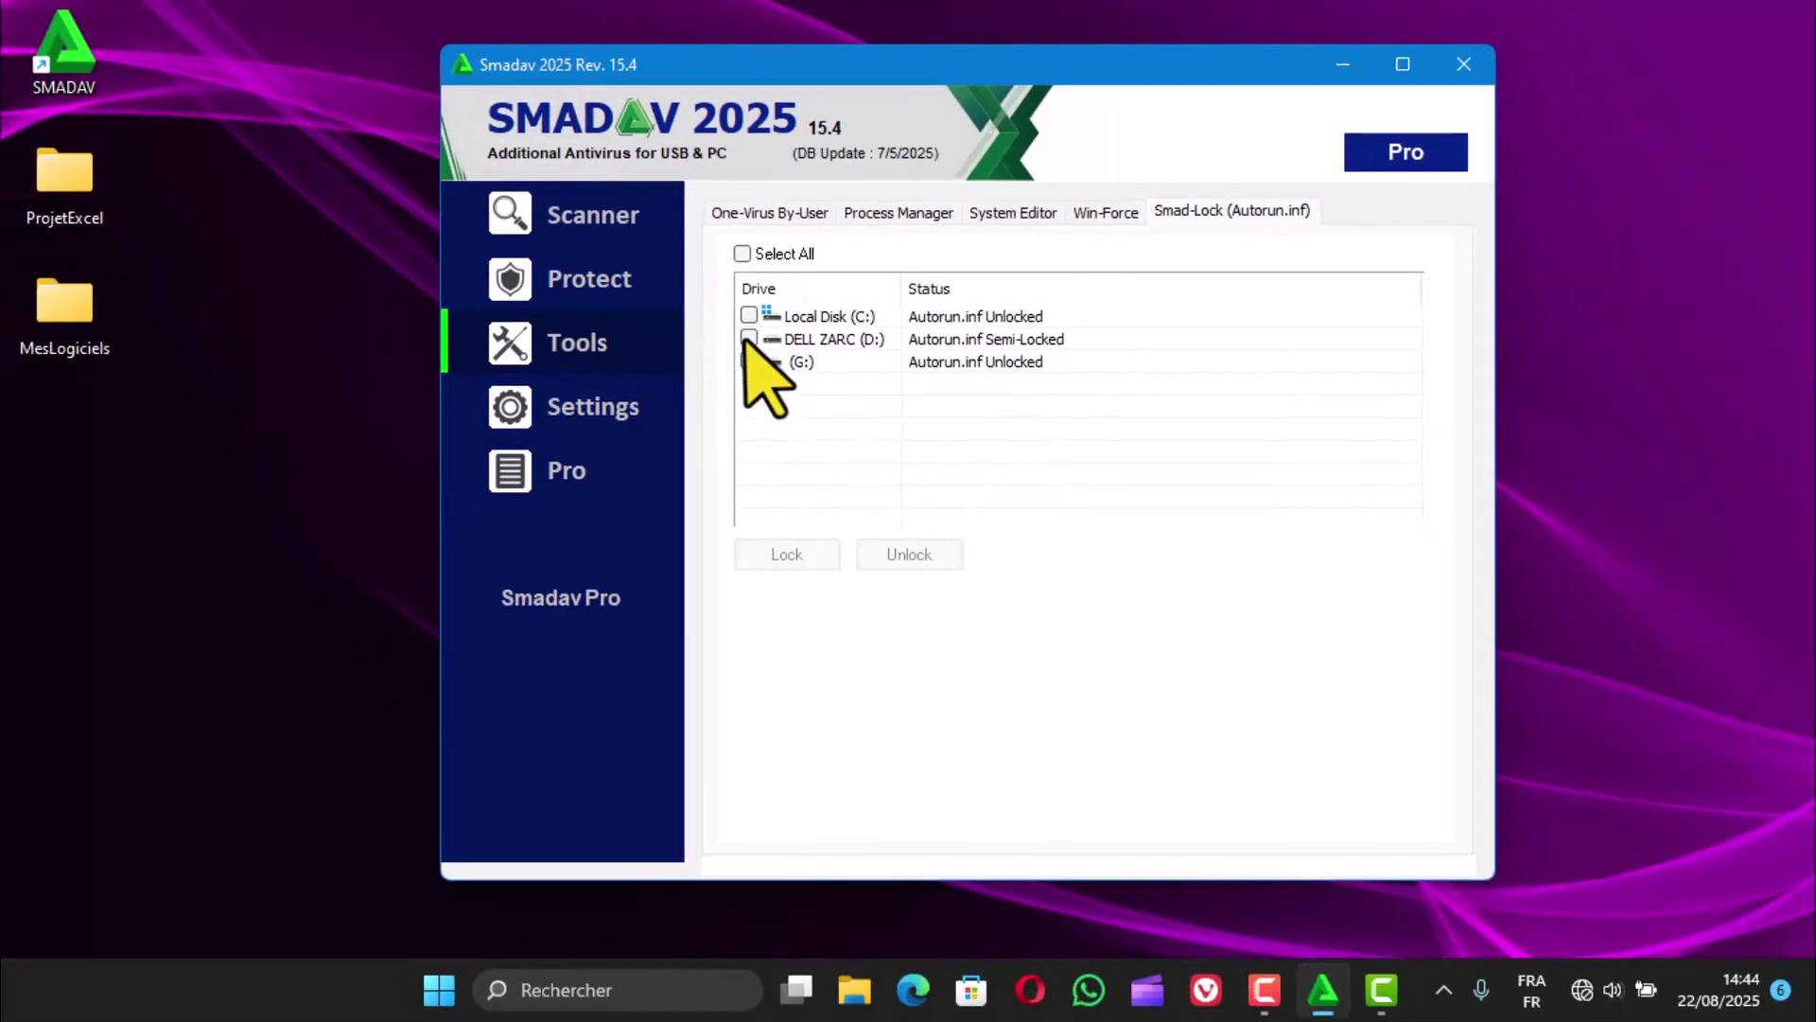
left_click(924, 464)
left_click(905, 555)
left_click(768, 558)
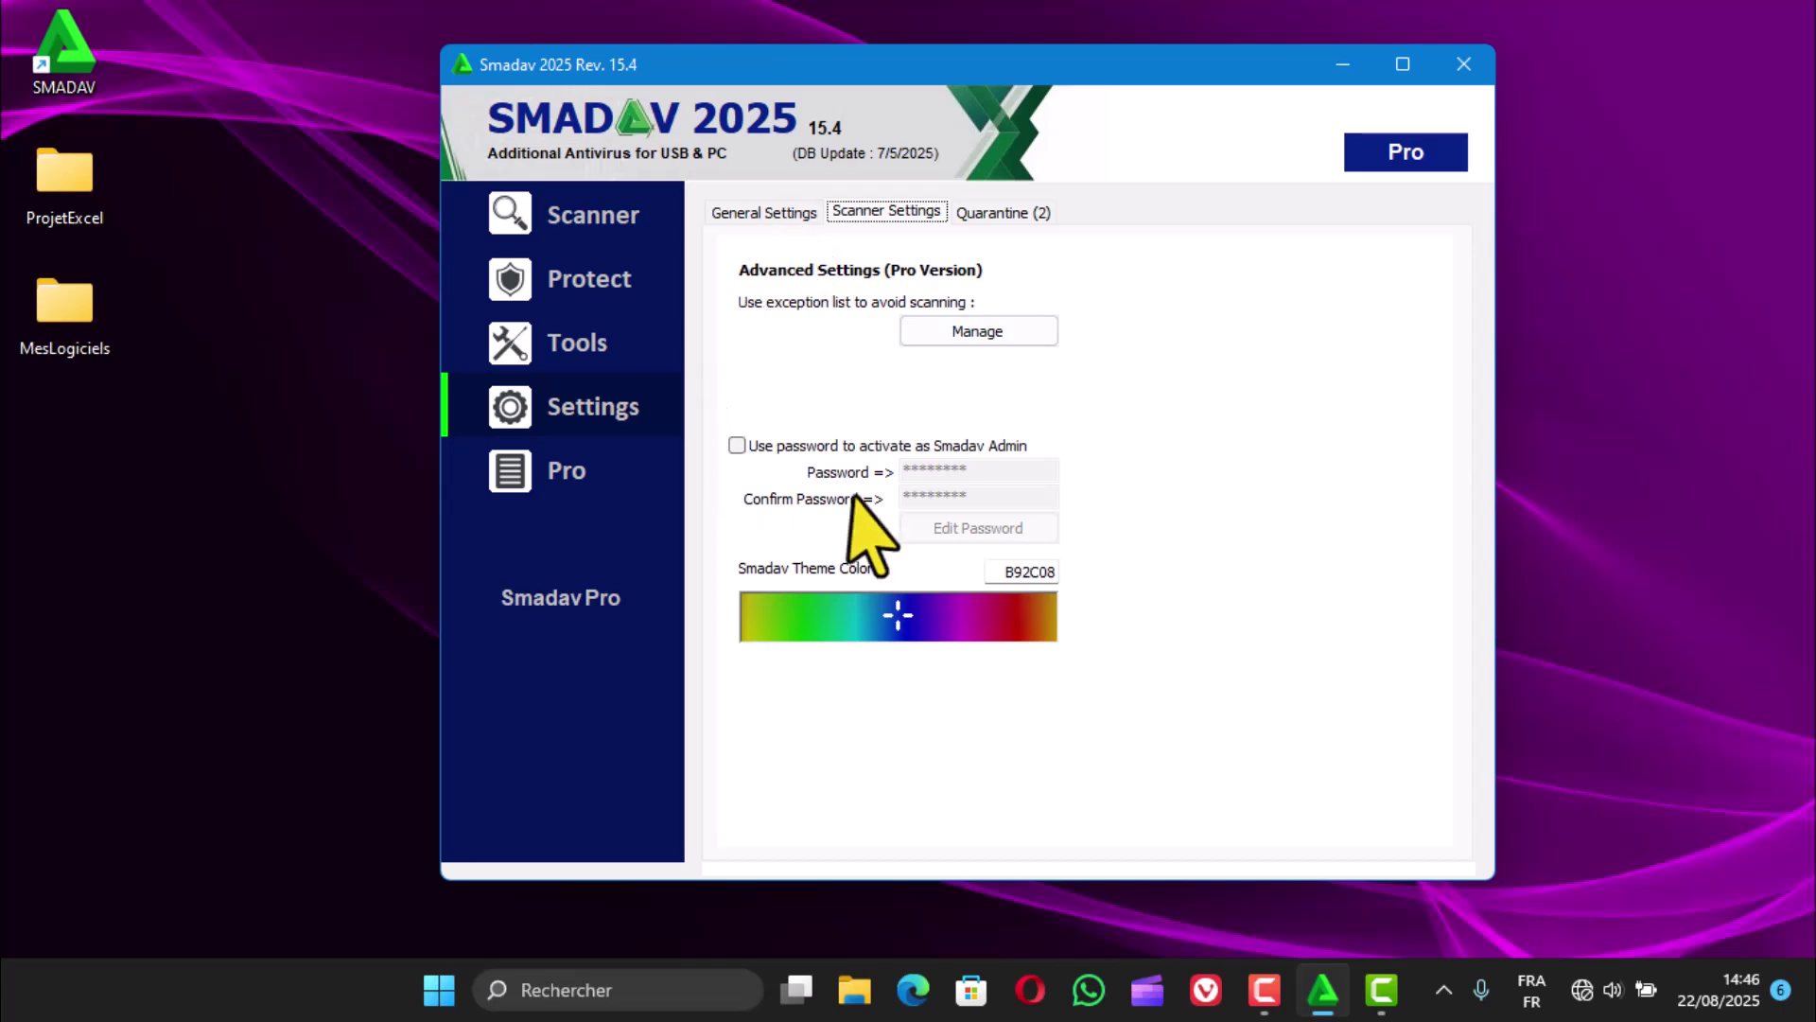
Step: Try different shades for the Smadav theme colour in the Scanner Settings, finishing on the blue BB4B06
left_click(886, 616)
mouse_move(886, 615)
left_mouse_down()
mouse_move(825, 620)
mouse_move(869, 625)
left_mouse_up()
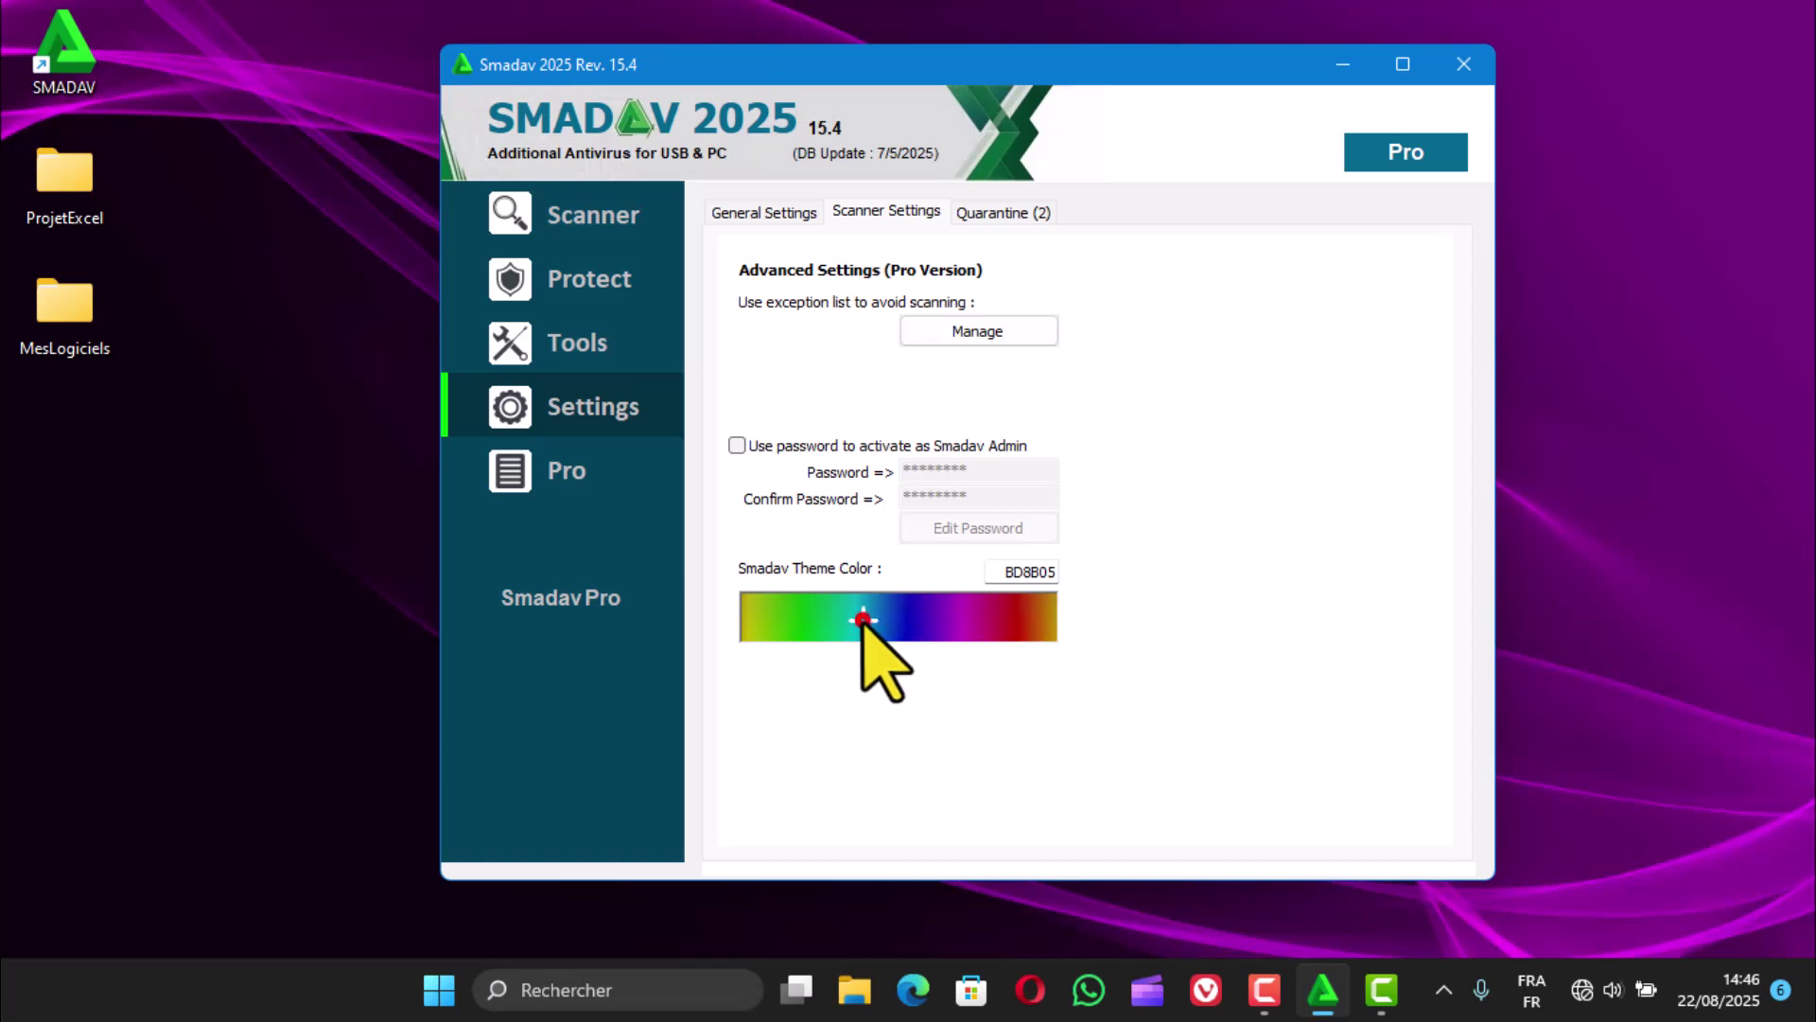
left_click_drag(863, 620, 885, 622)
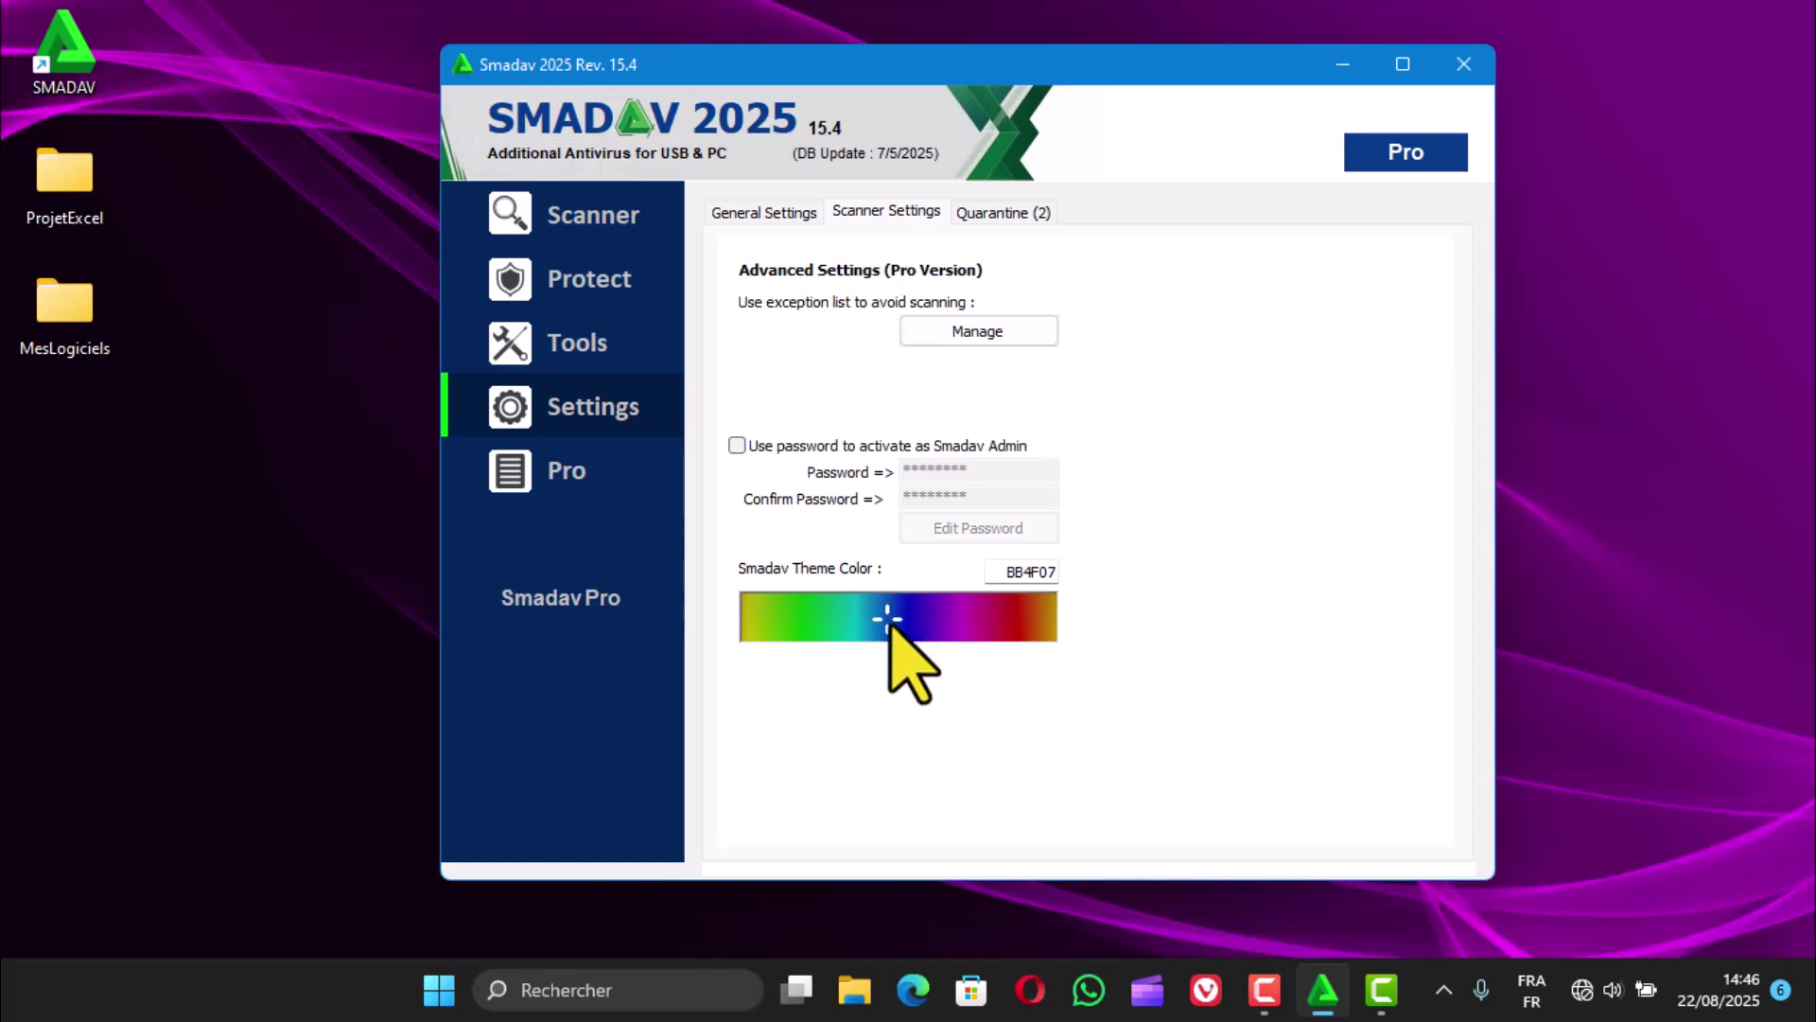
mouse_move(885, 620)
left_mouse_down()
mouse_move(871, 615)
mouse_move(1038, 616)
mouse_move(882, 616)
left_mouse_up()
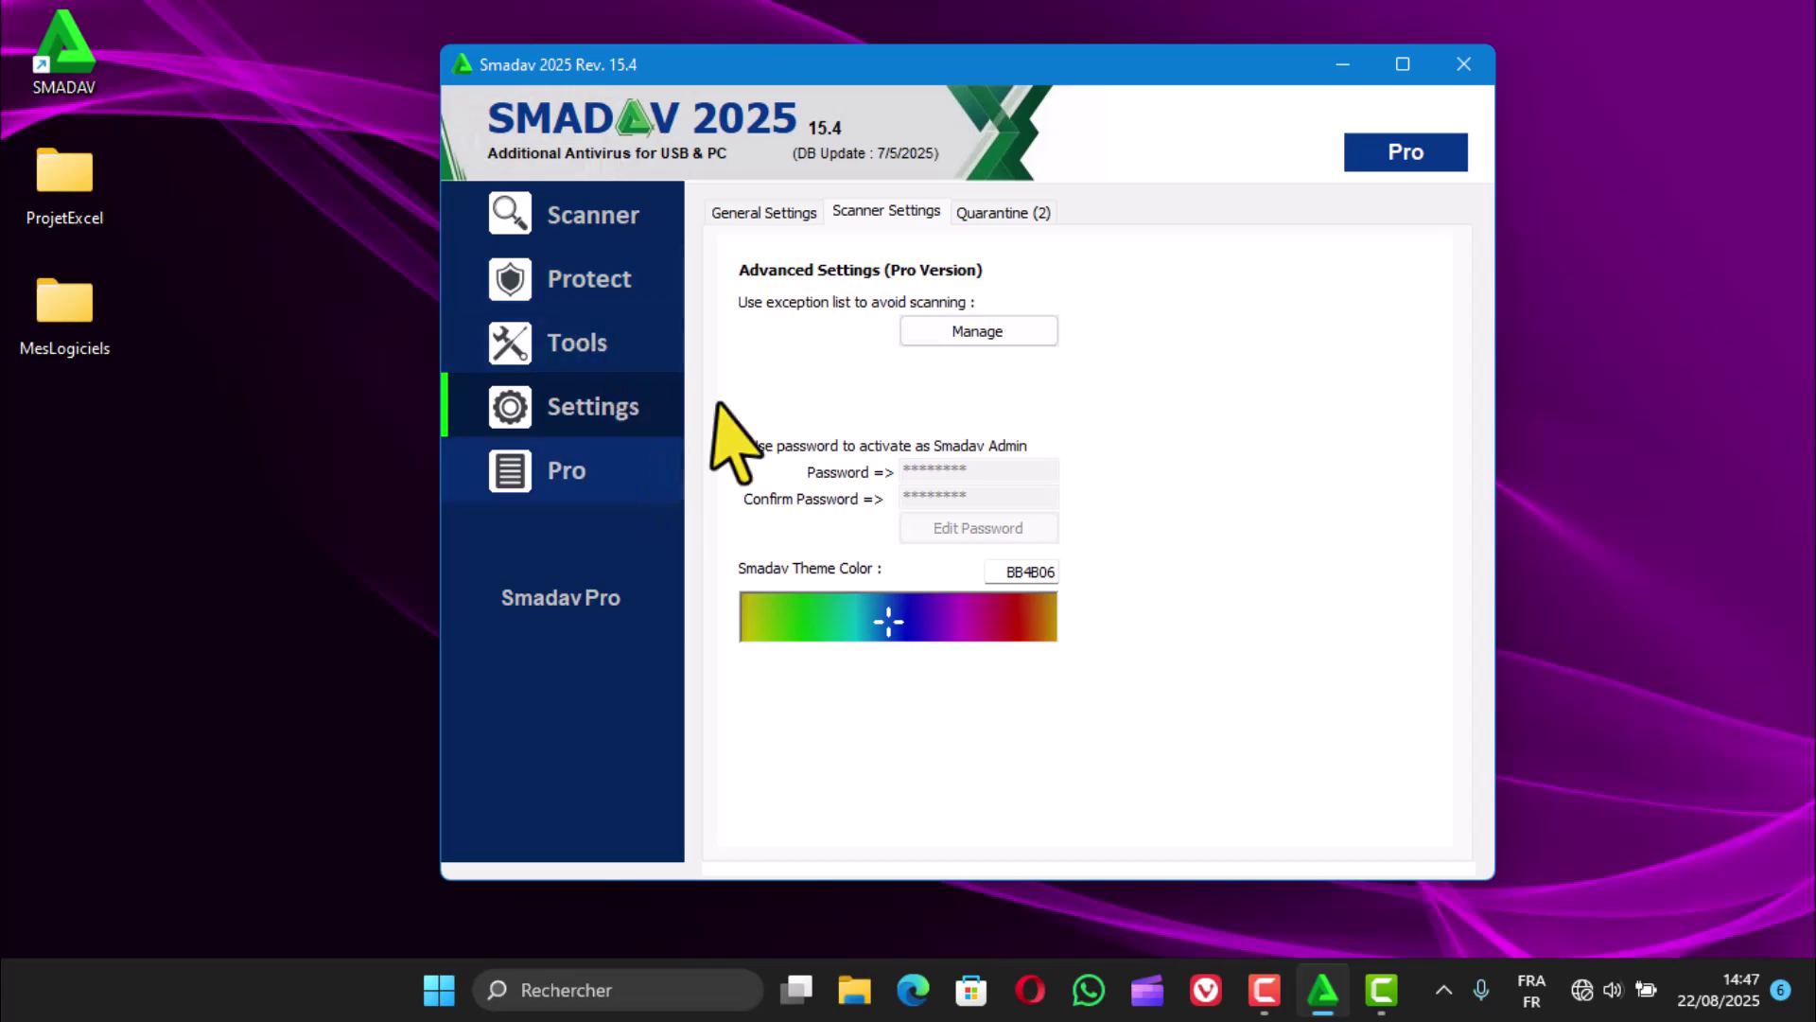
Step: Enable the password requirement for activating as Smadav Admin in the Scanner Settings and open the password for editing
left_click(573, 210)
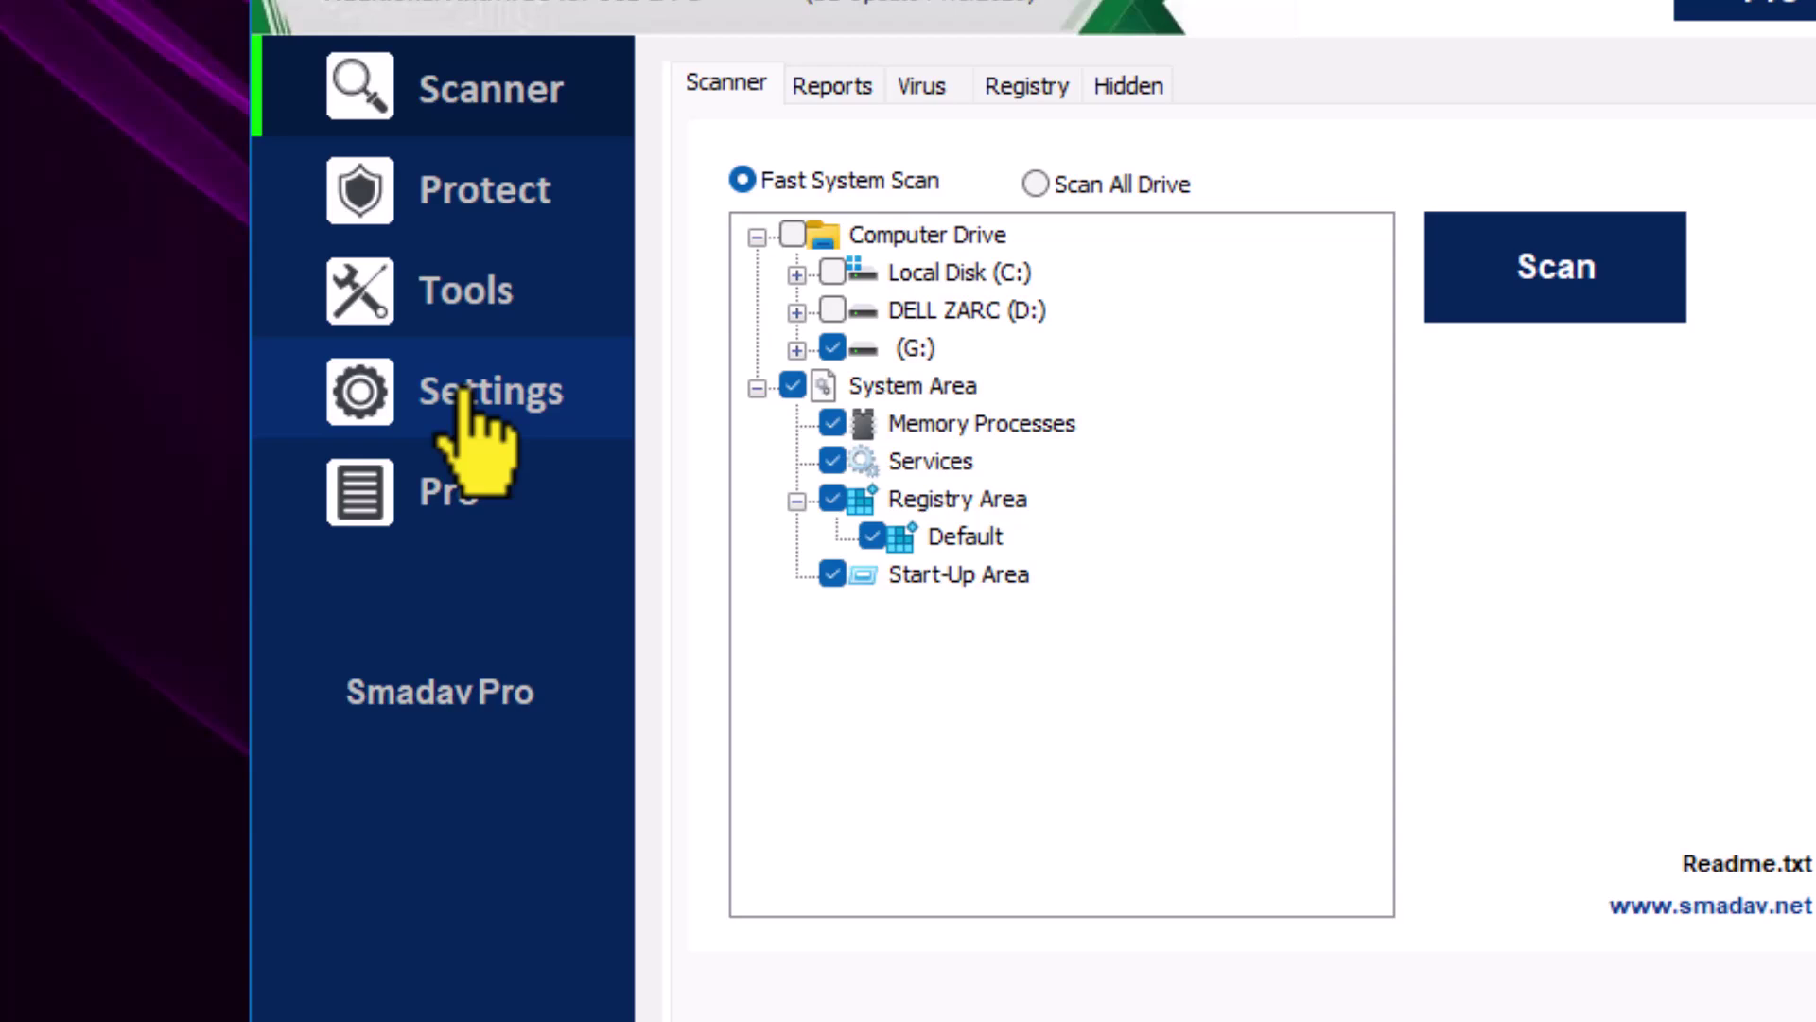
left_click(464, 390)
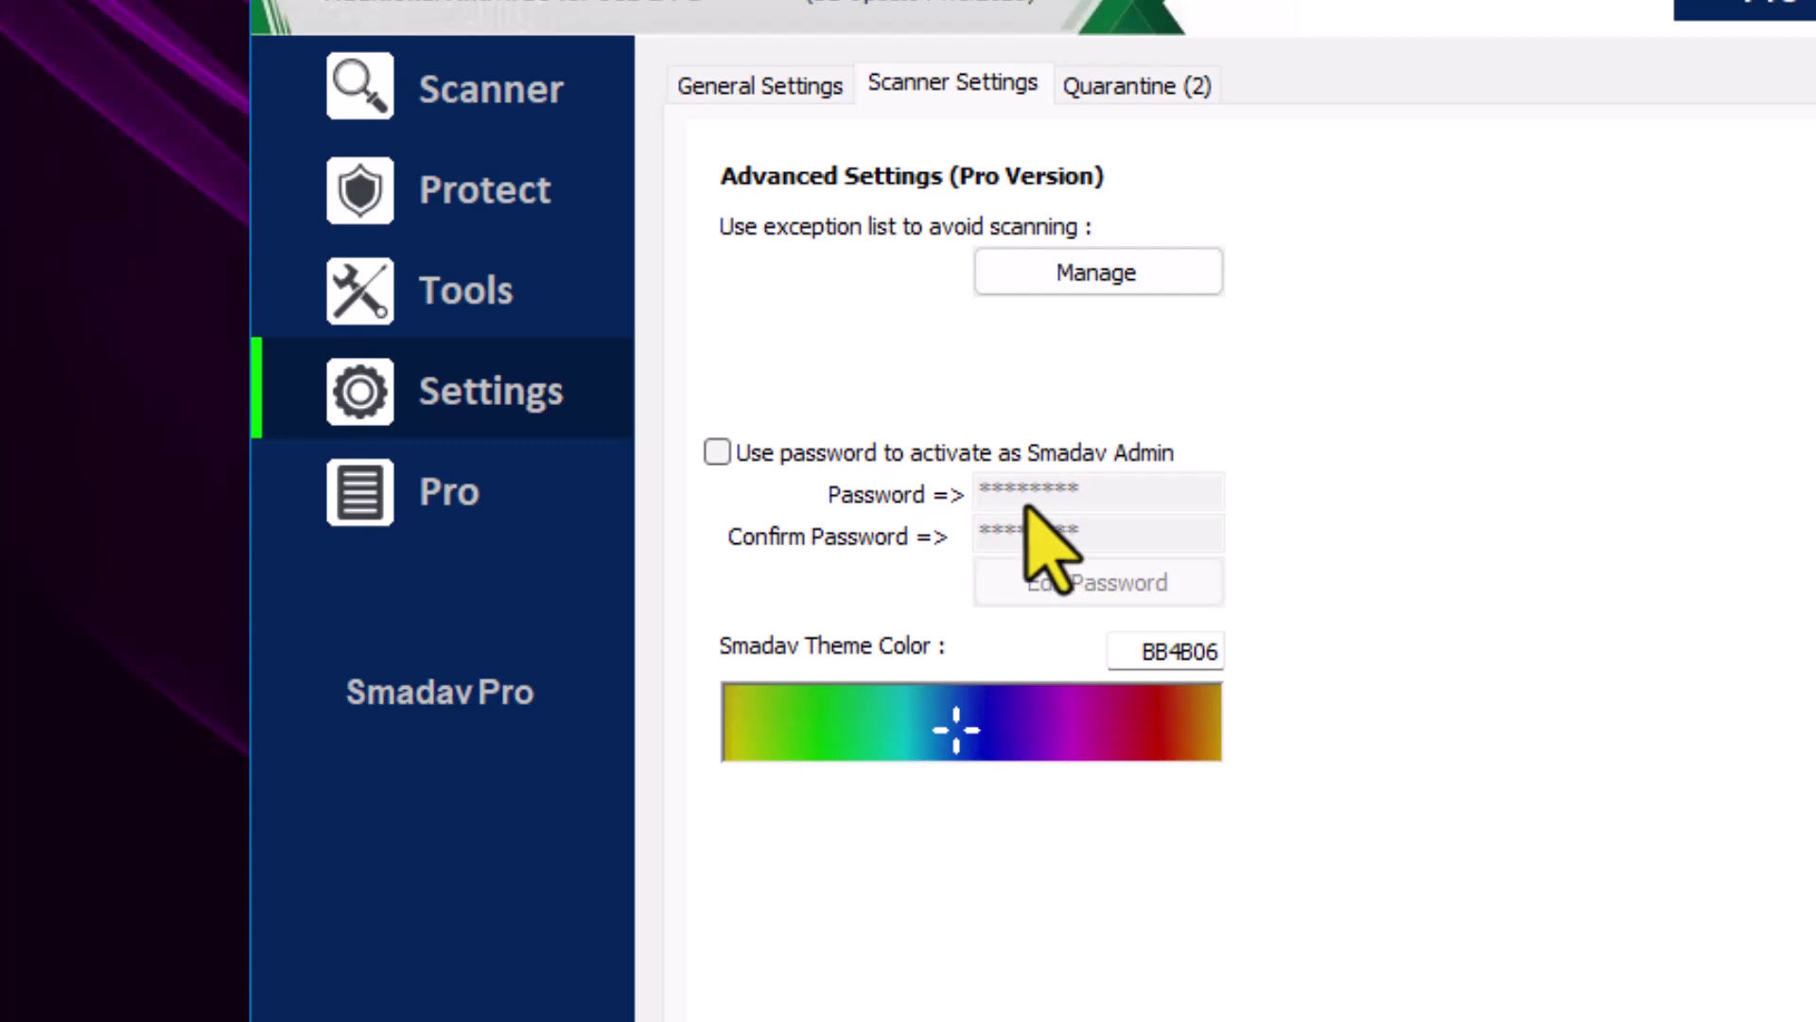
left_click(717, 451)
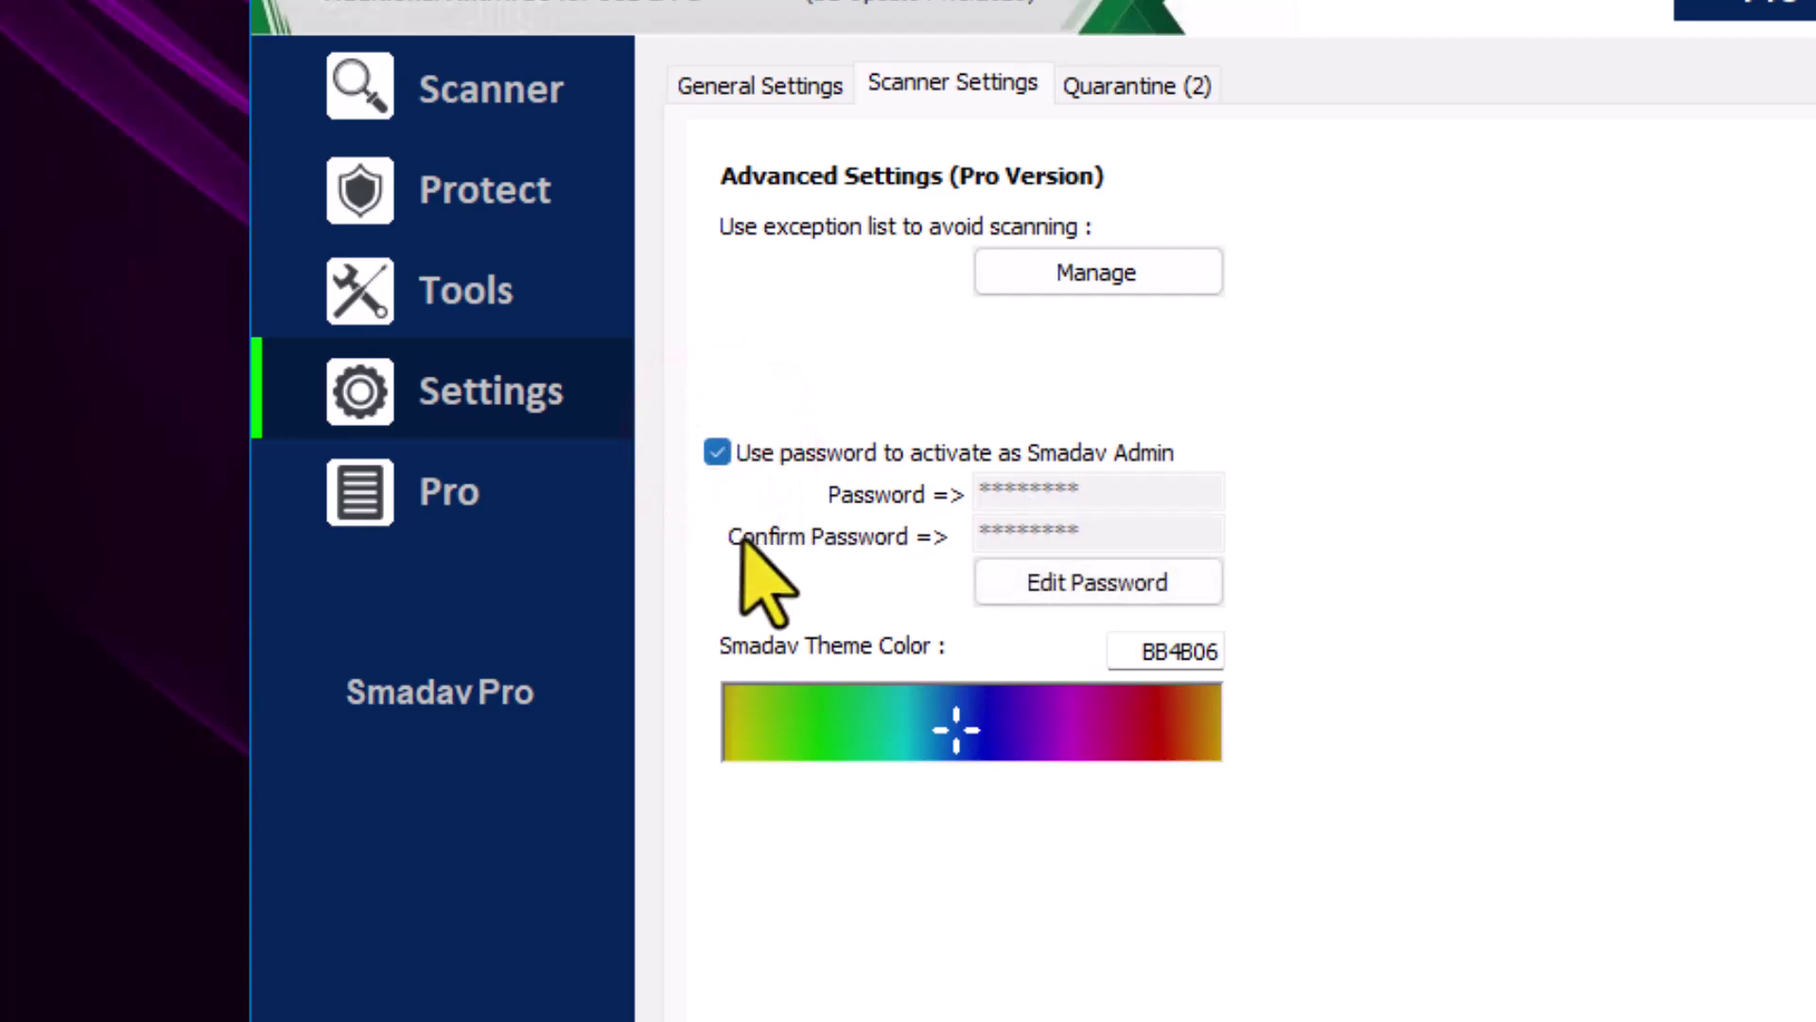
left_click(1090, 579)
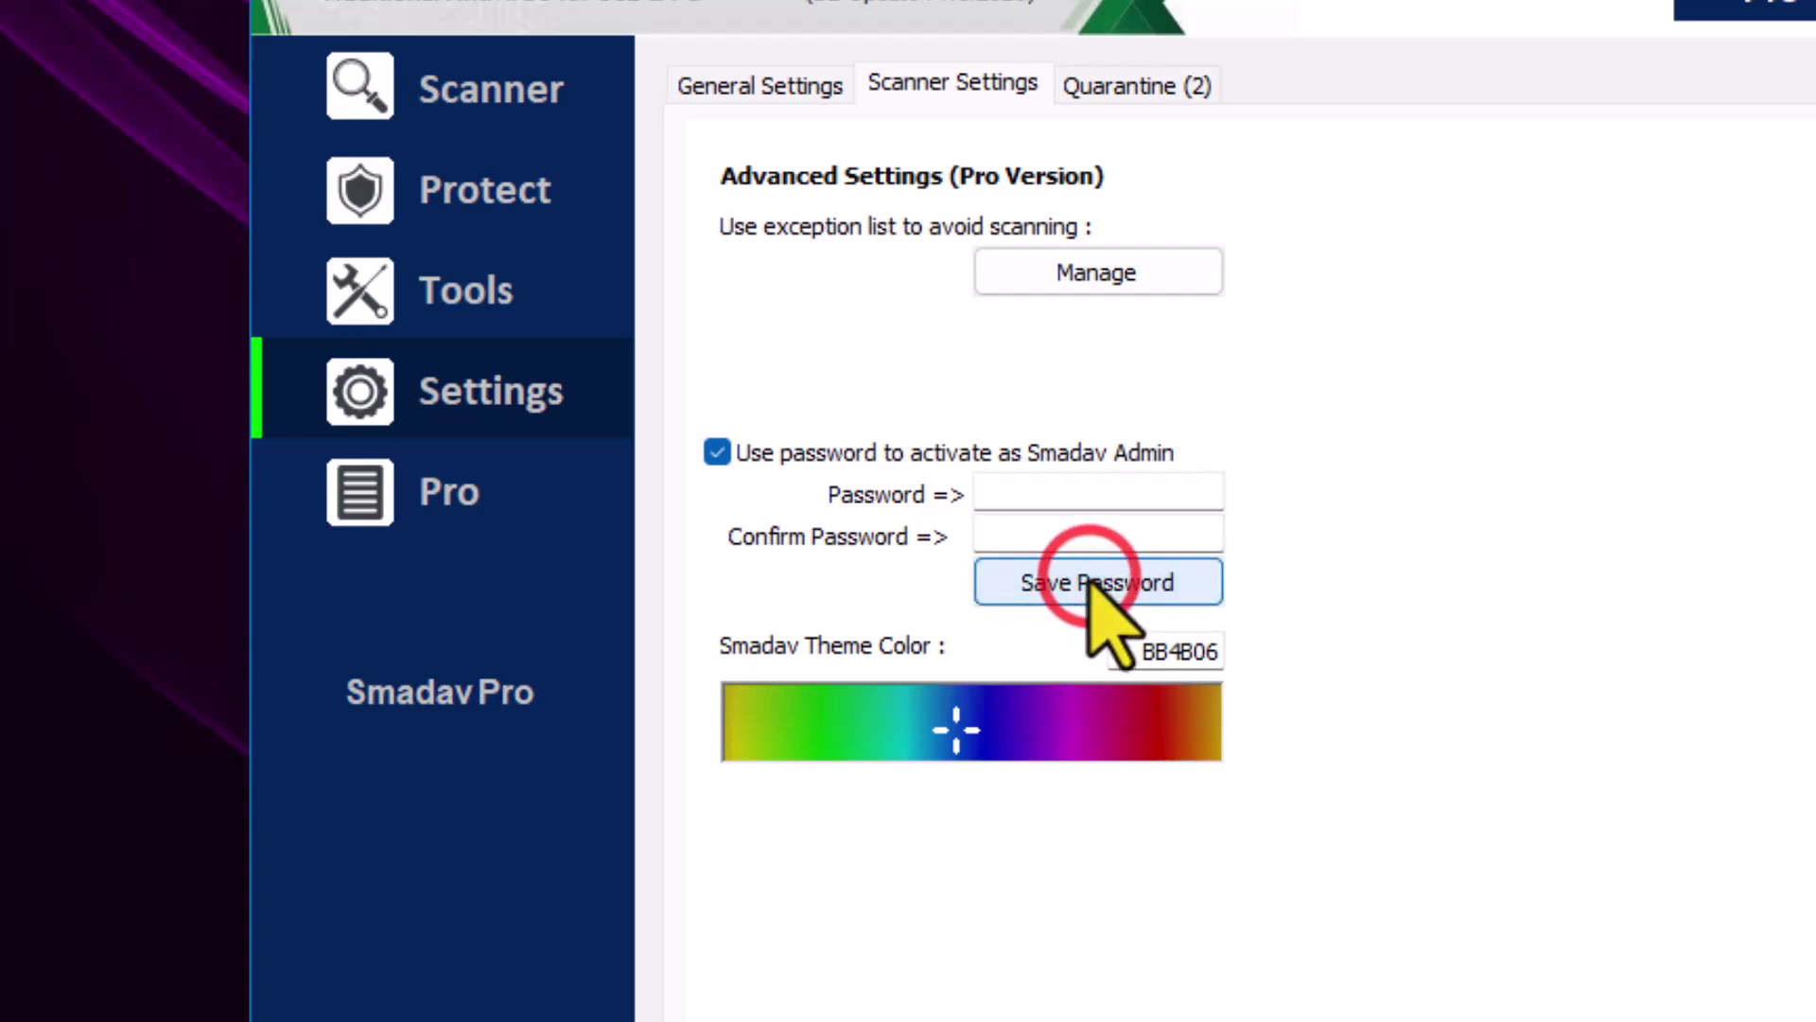
Step: Enter and confirm the new Smadav Admin password, and save it
left_click(1056, 484)
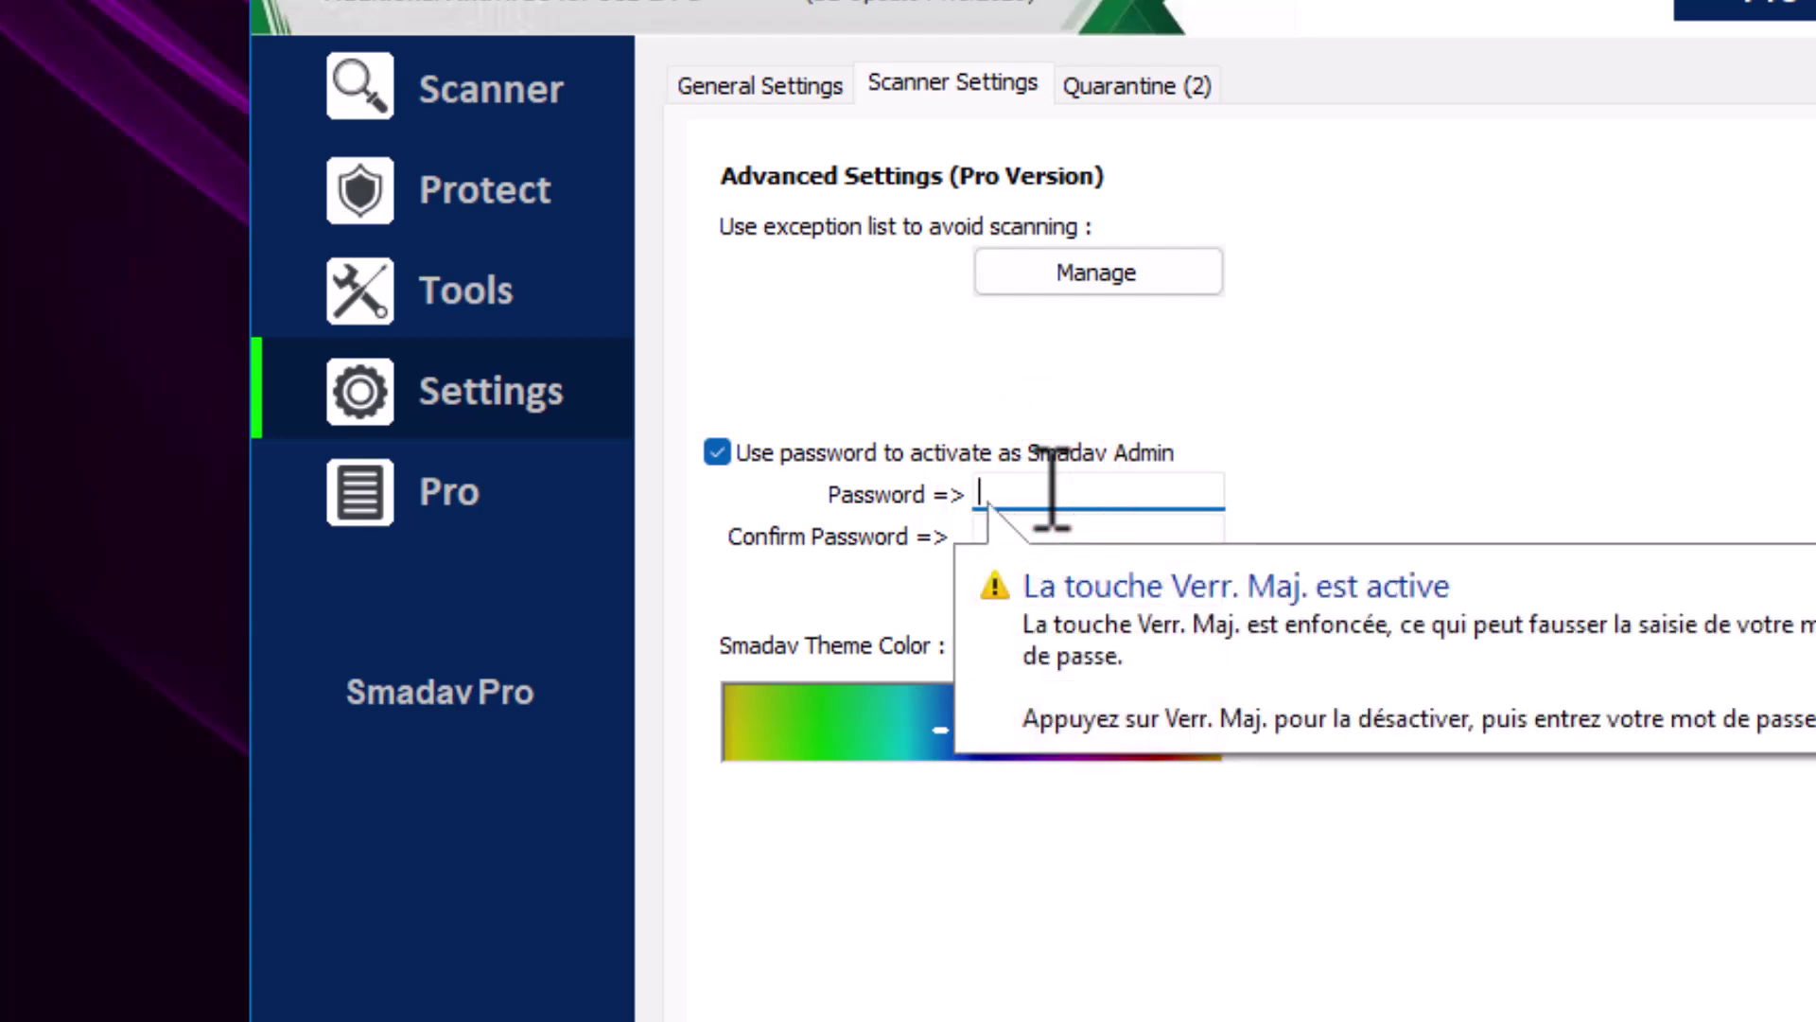
type("*")
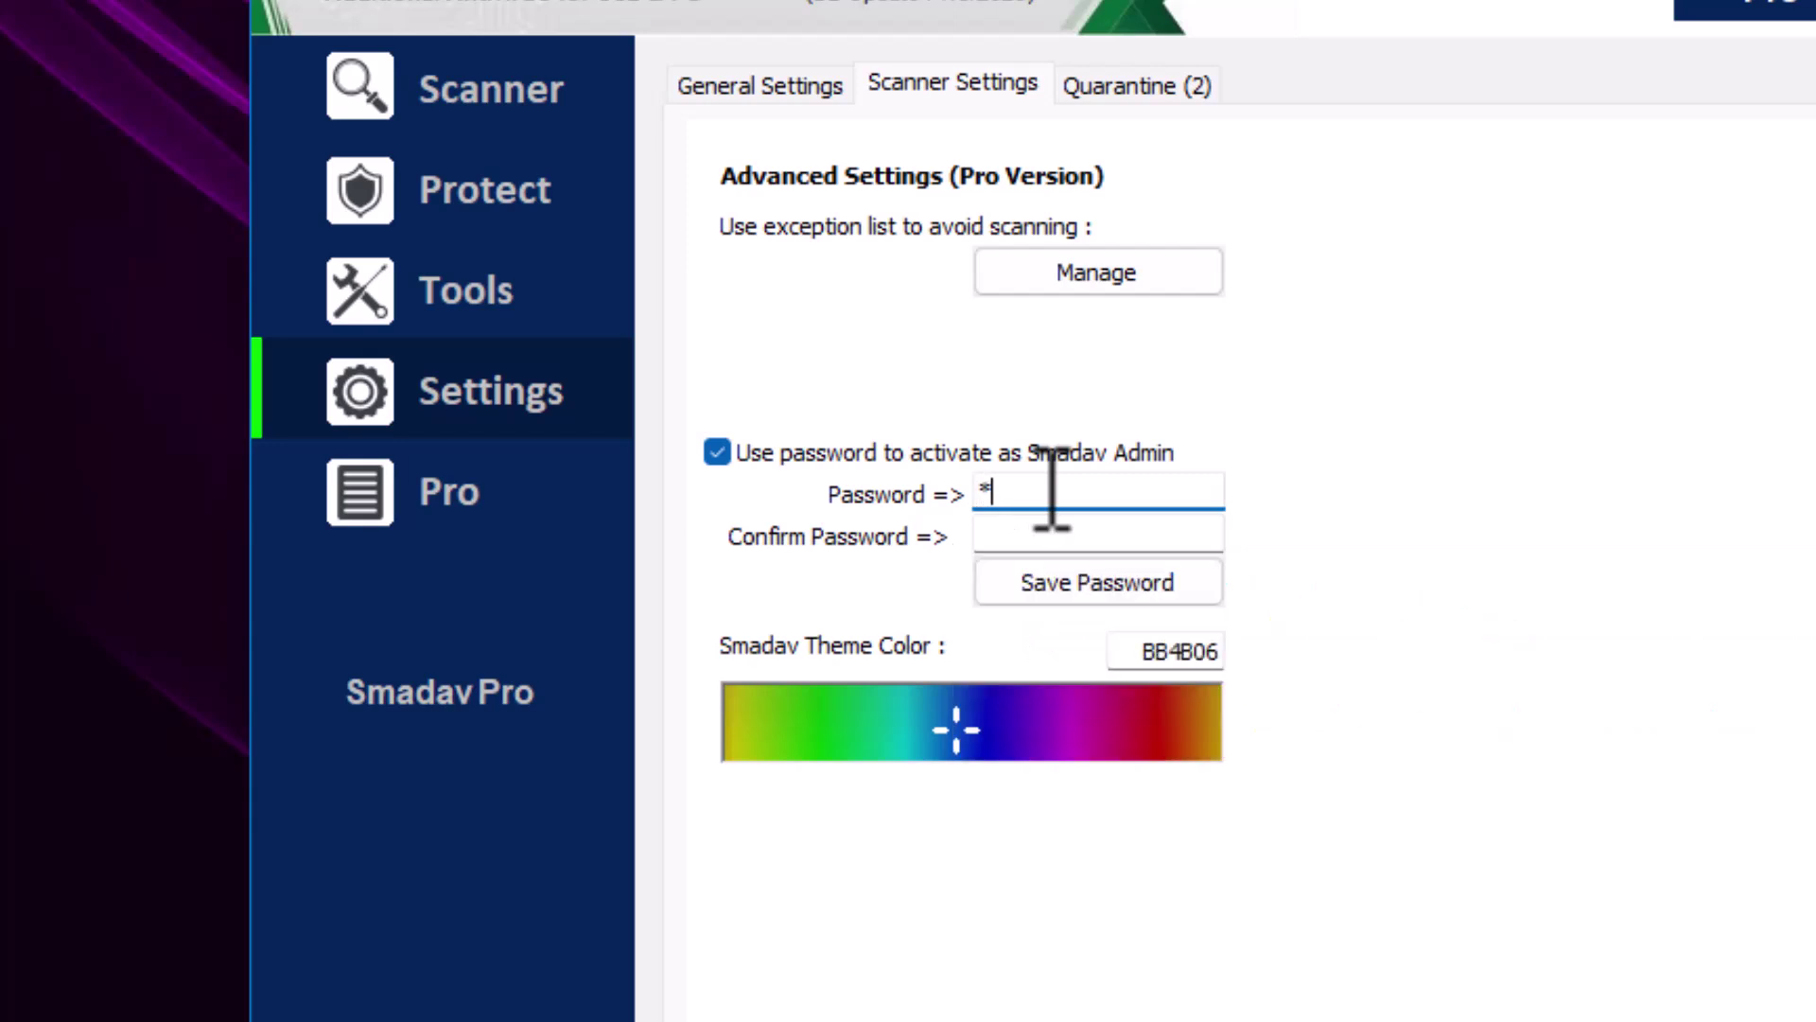
type("*****")
key("Caps_Lock")
type("**")
left_click(1050, 537)
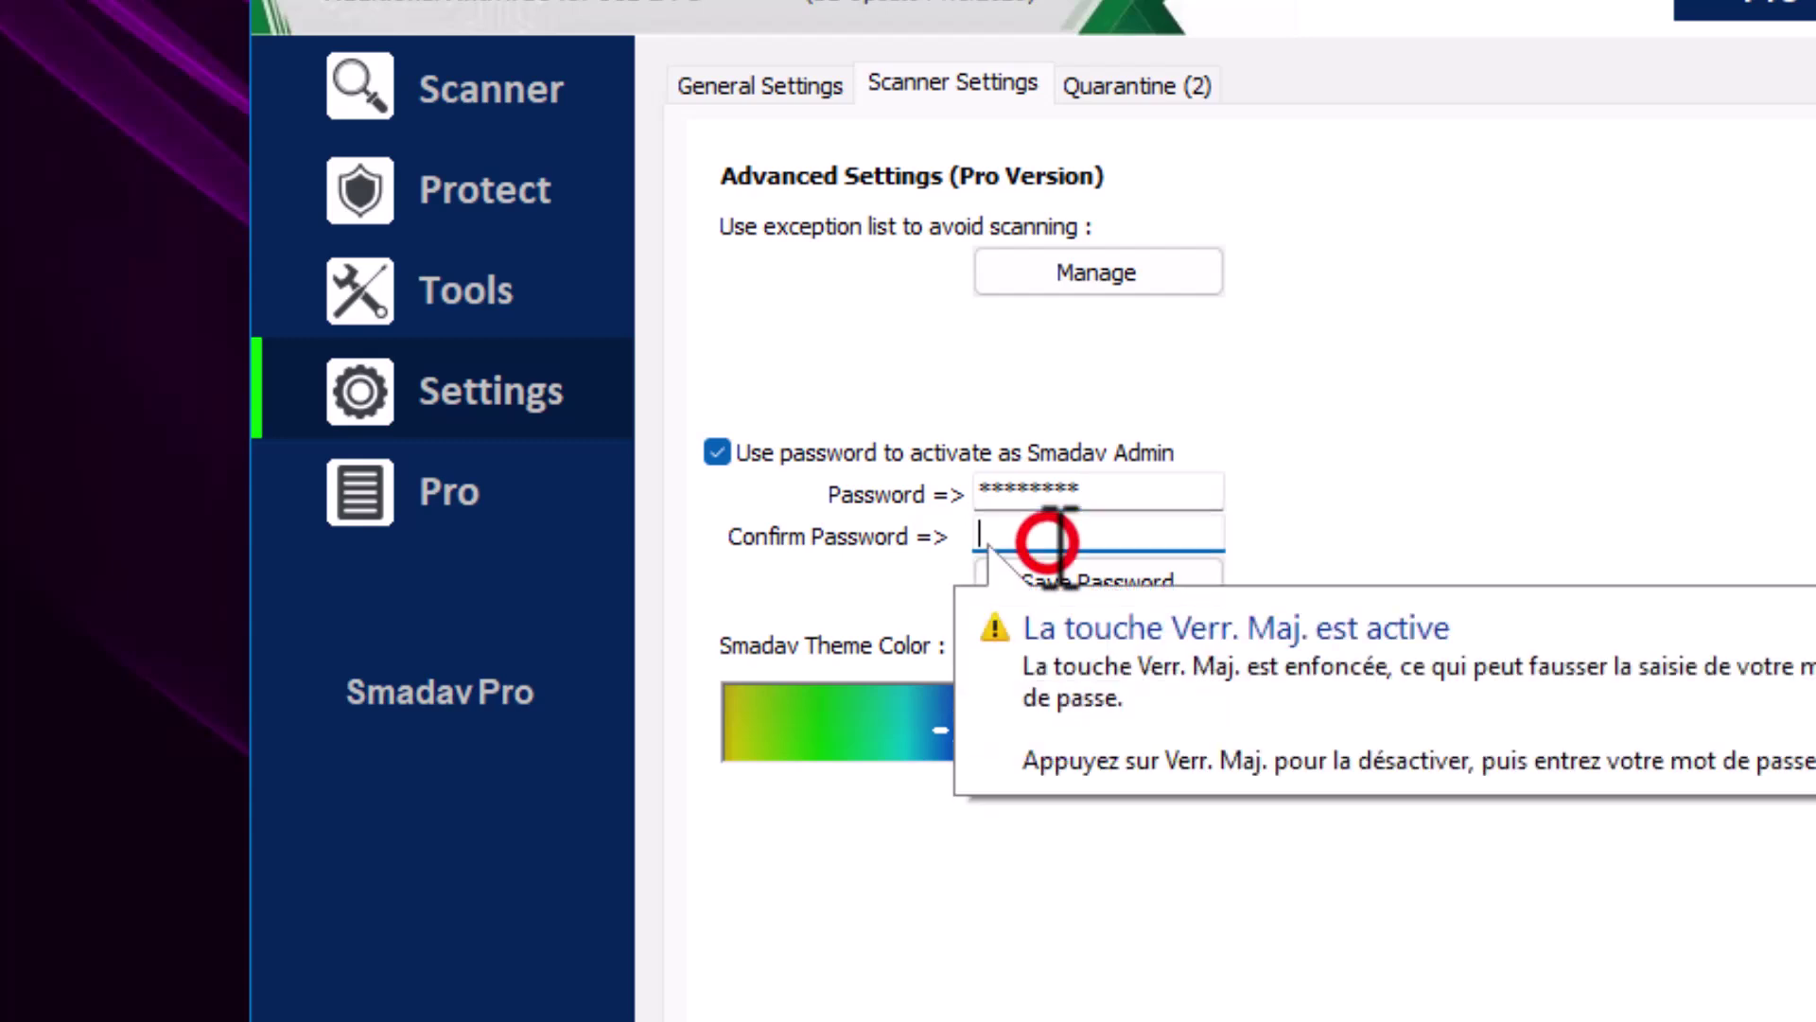
type("*")
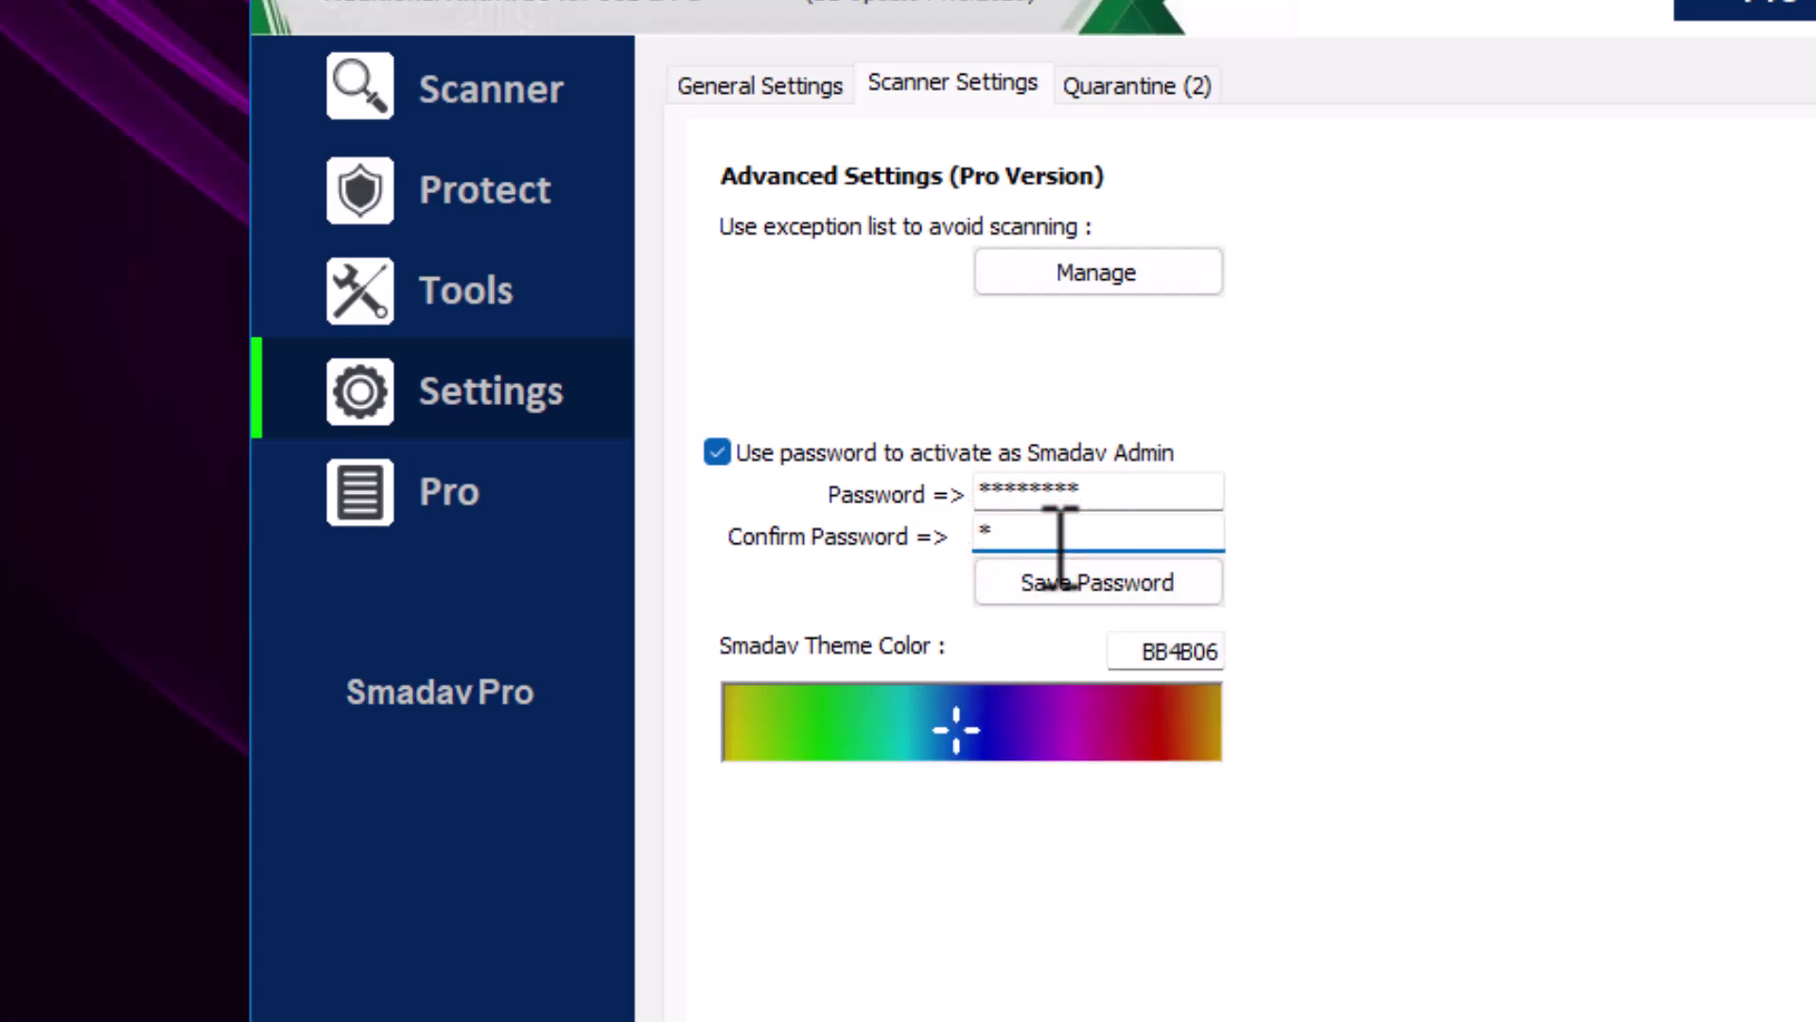
type("*")
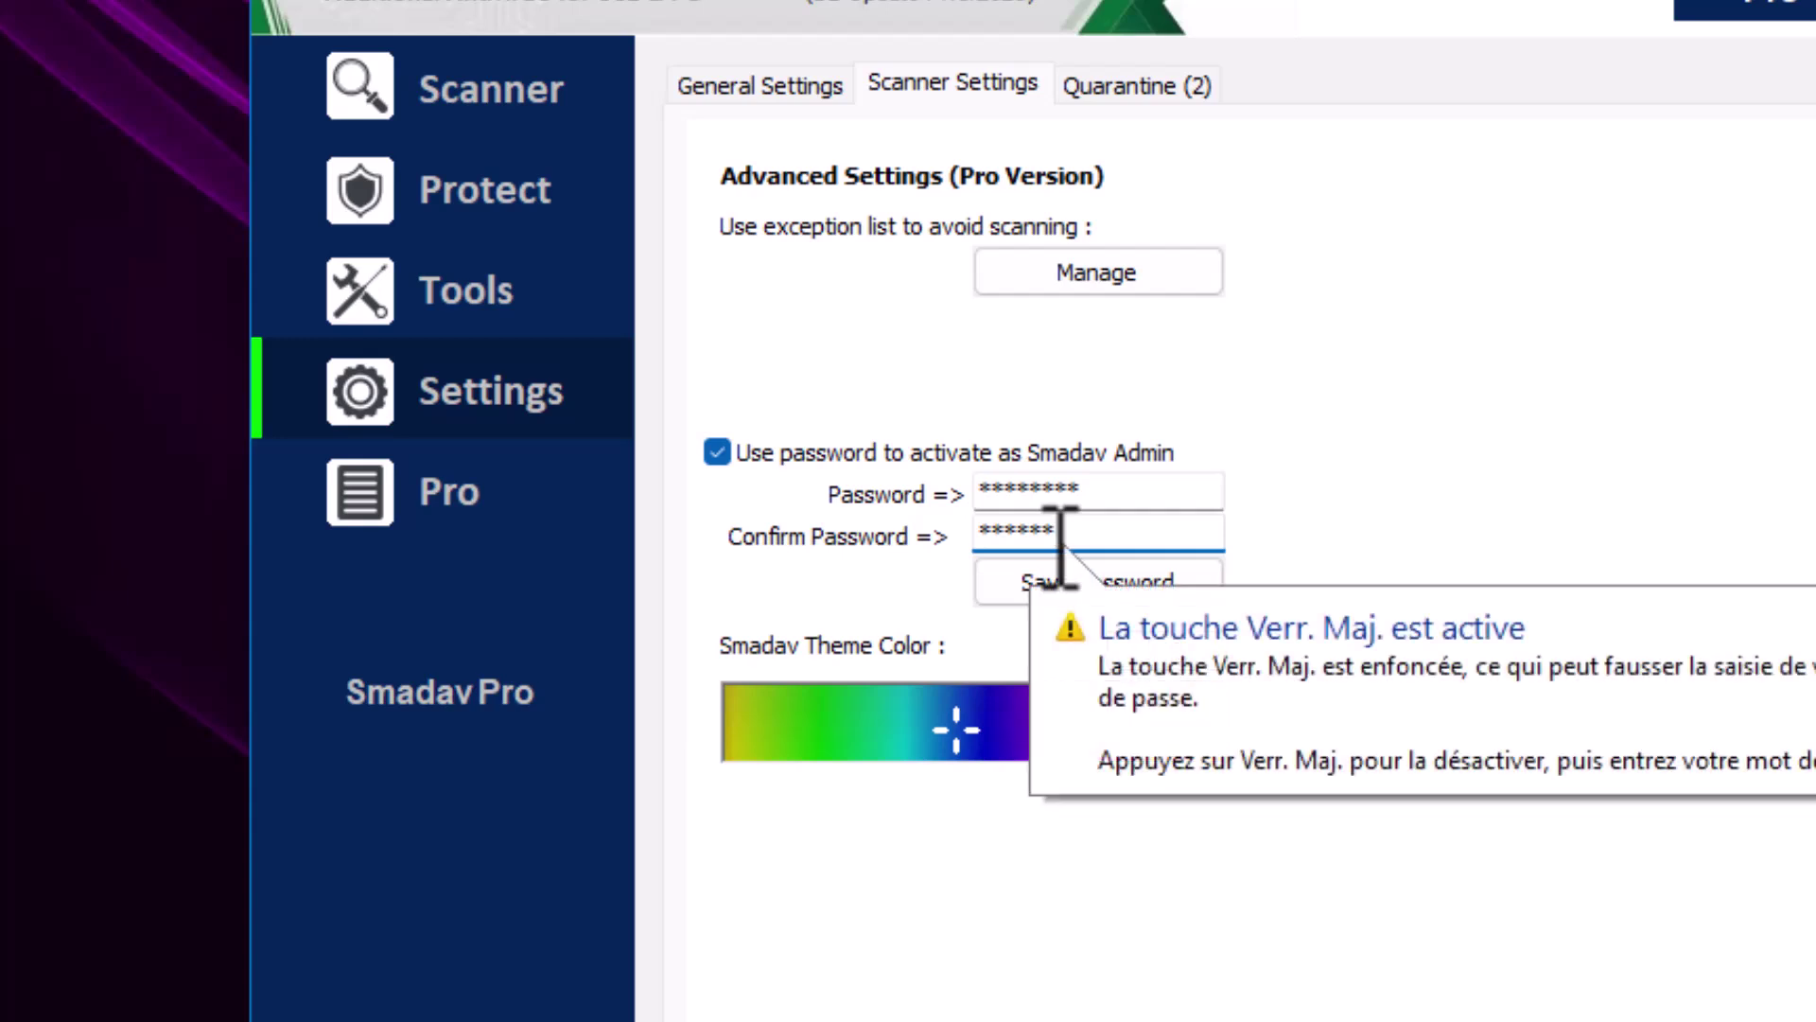
type("**")
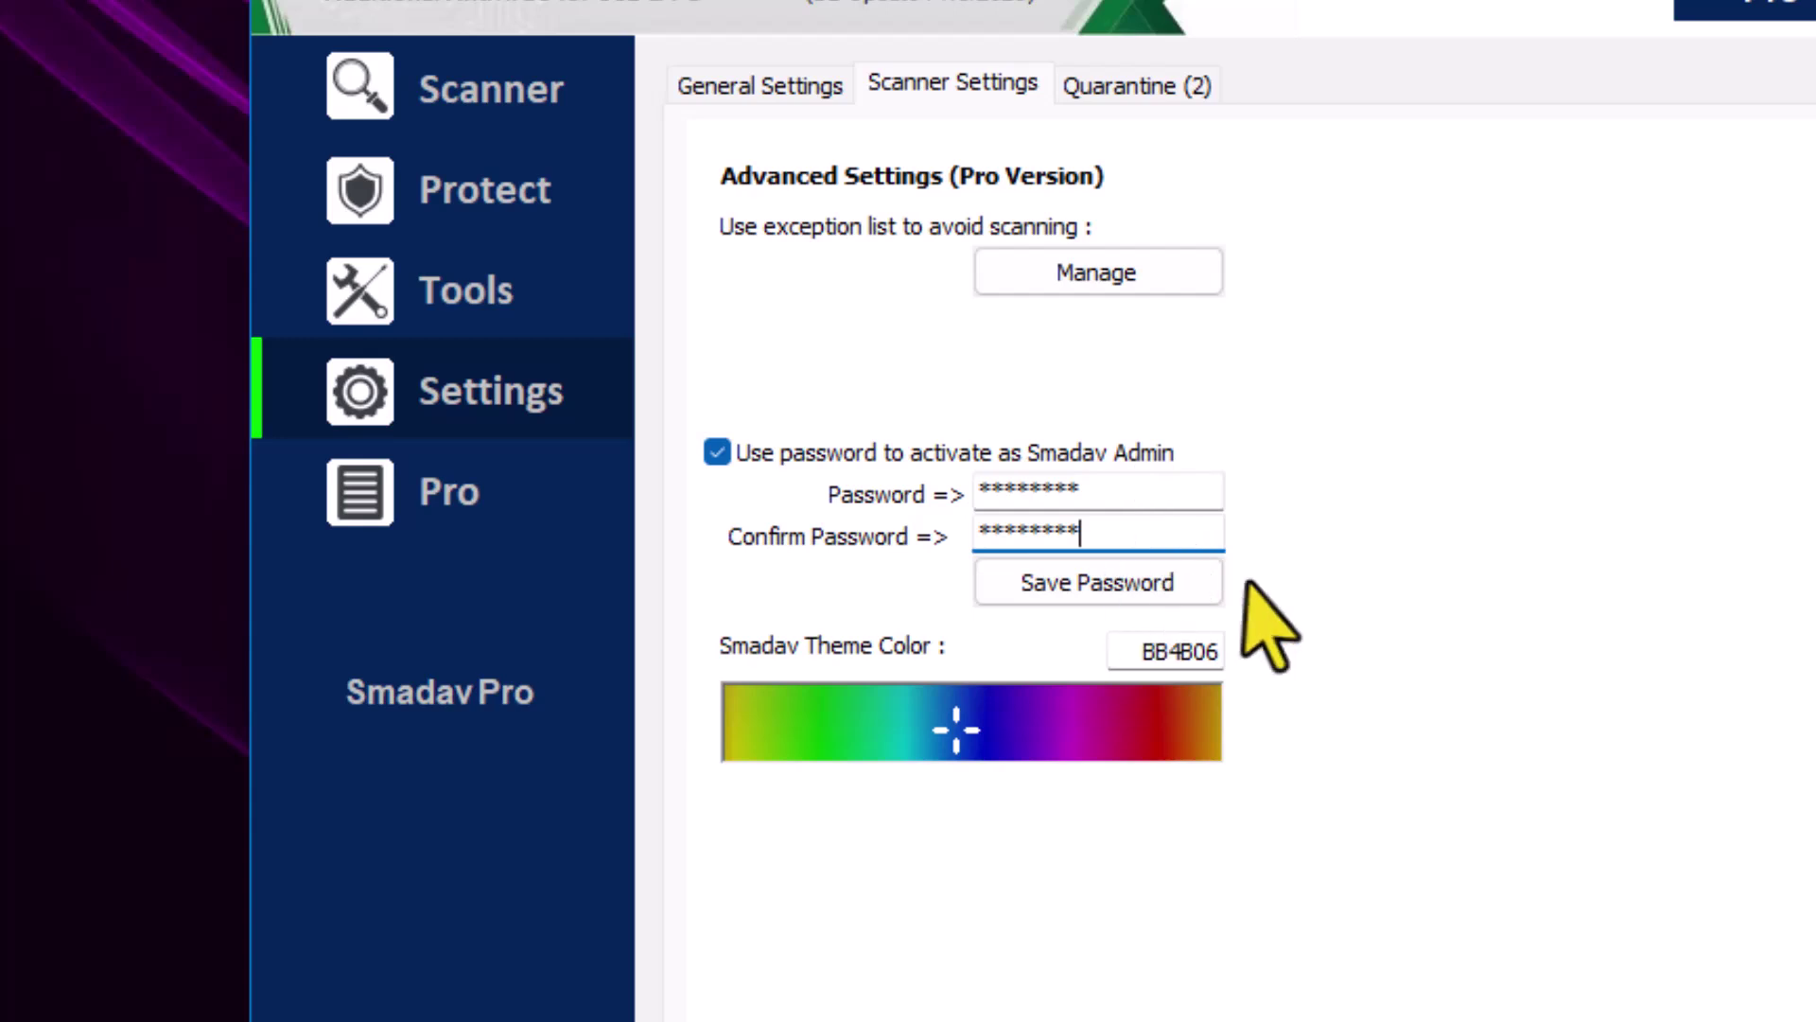
left_click(1046, 598)
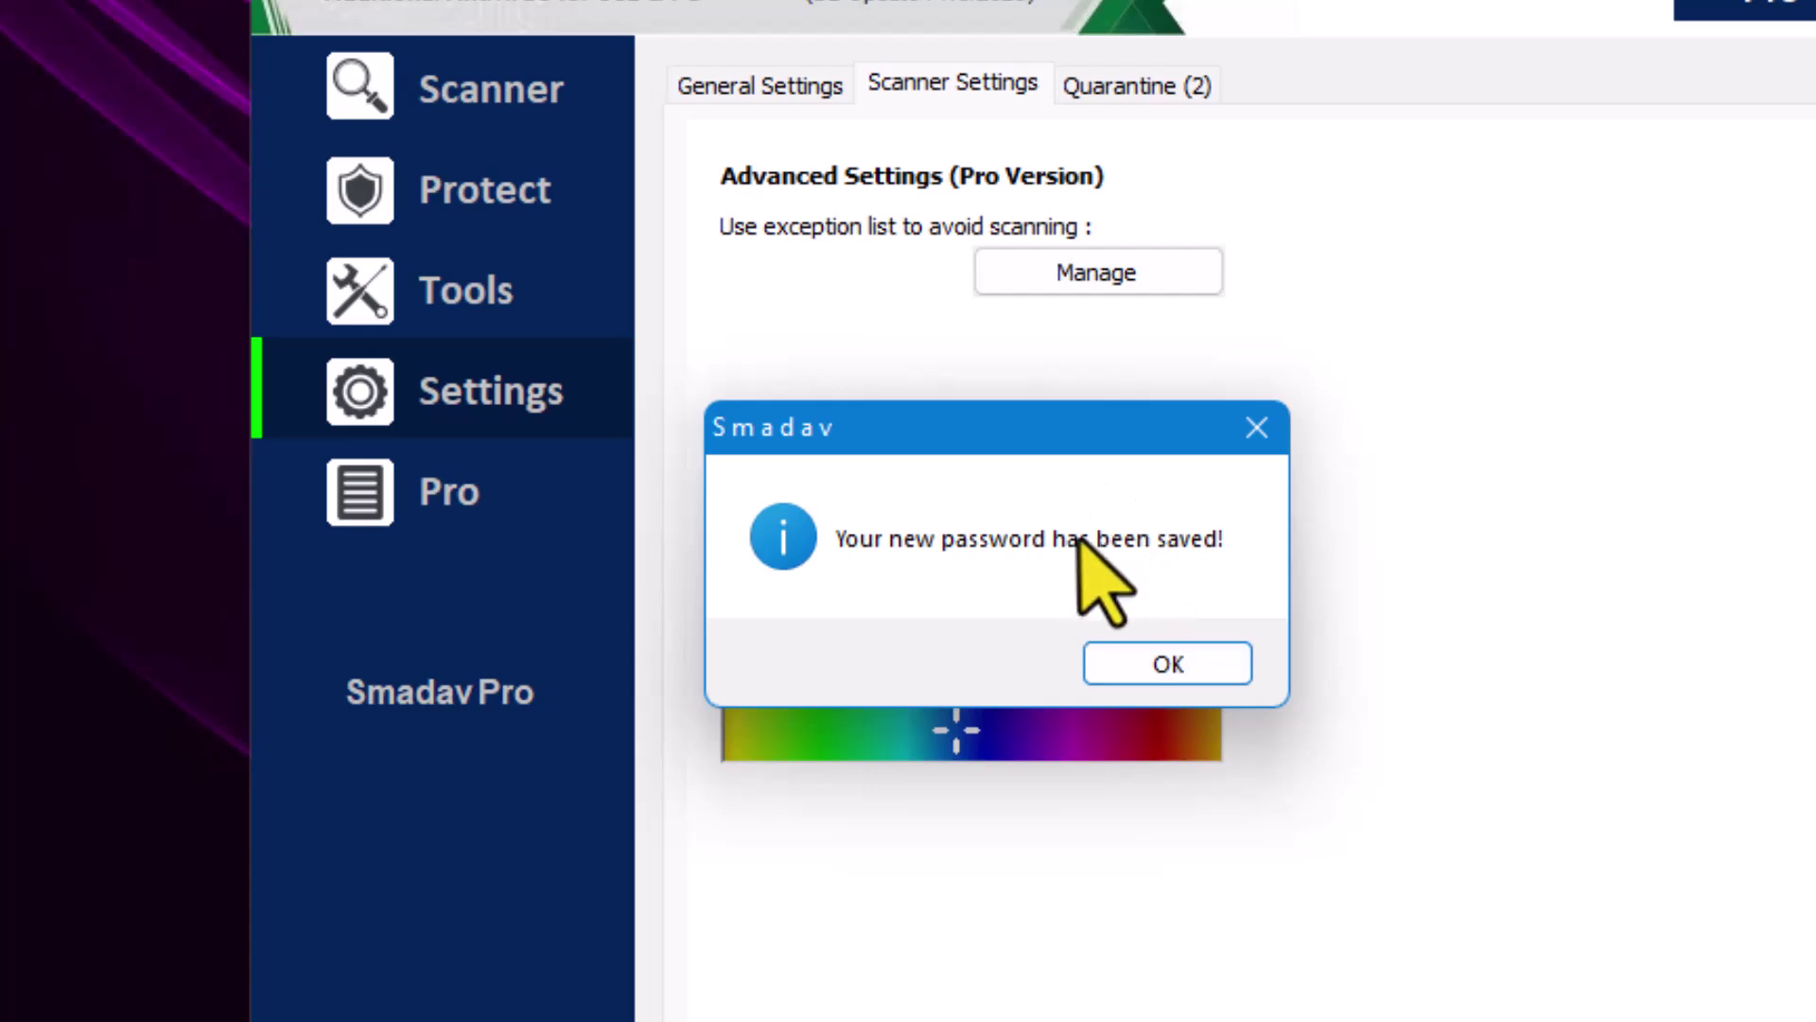
left_click(1173, 664)
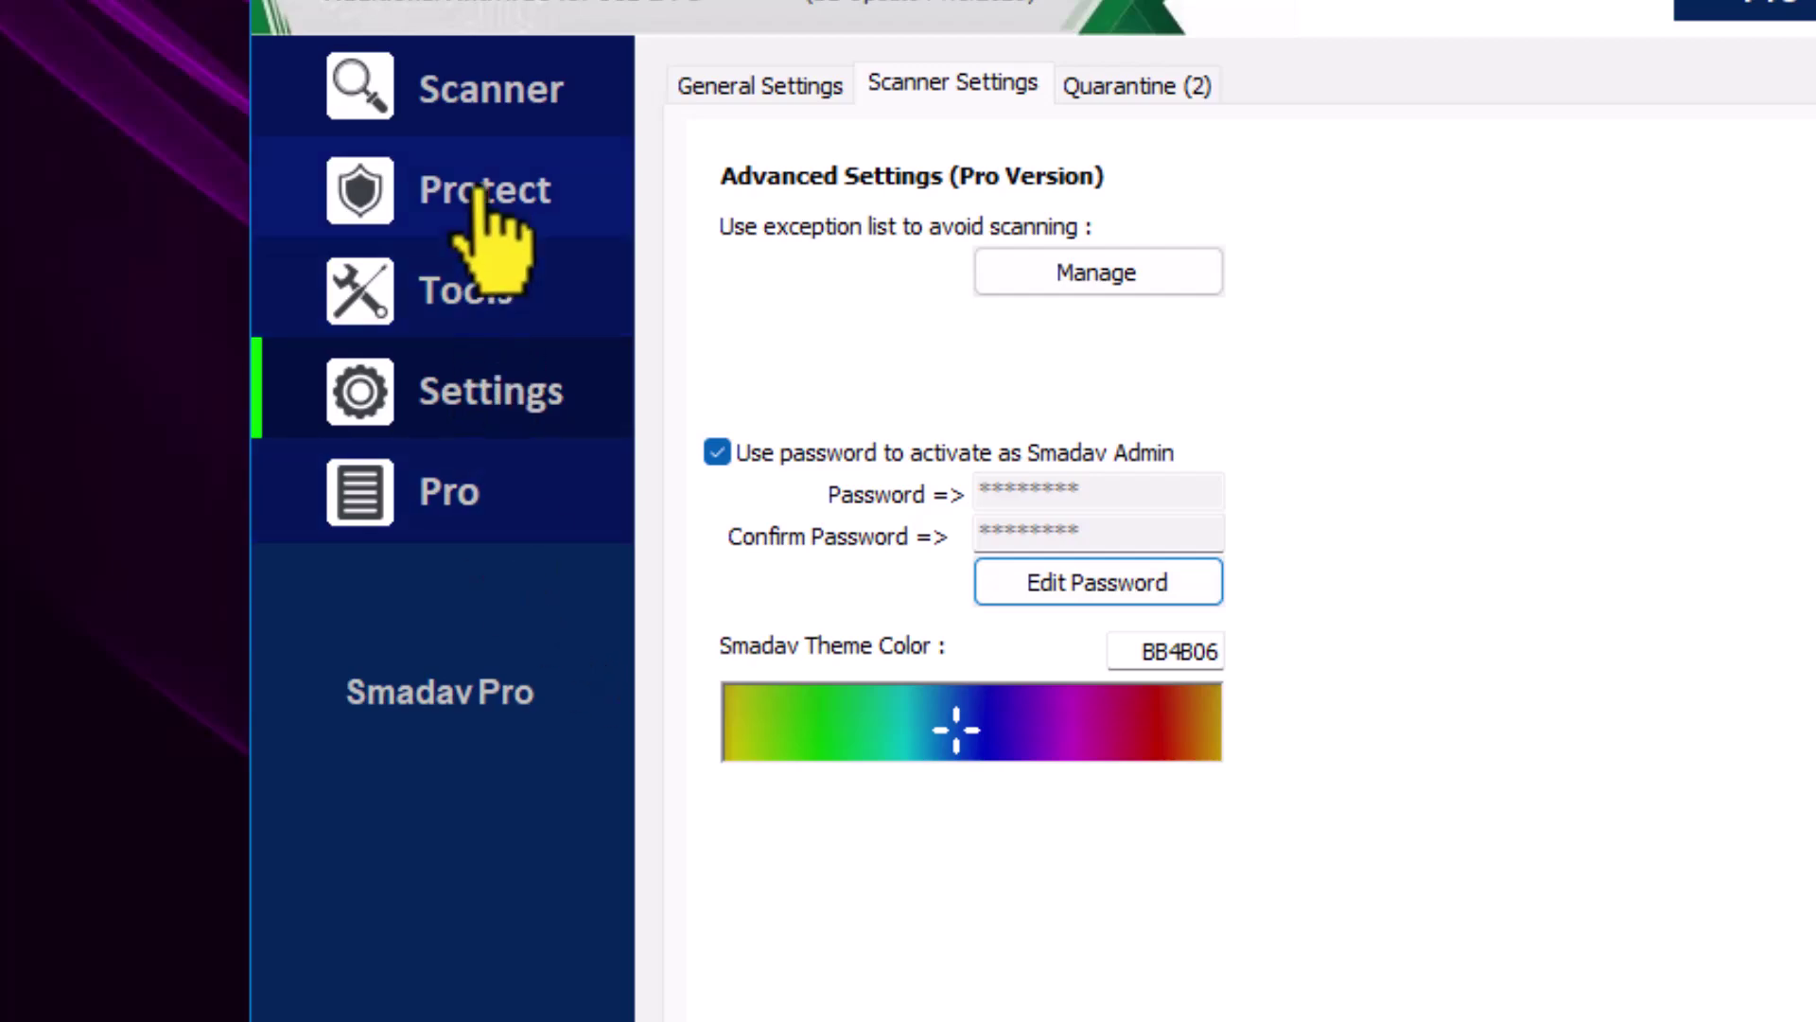
Step: Return to the Scanner section, close Smadav and relaunch it from the desktop
left_click(489, 121)
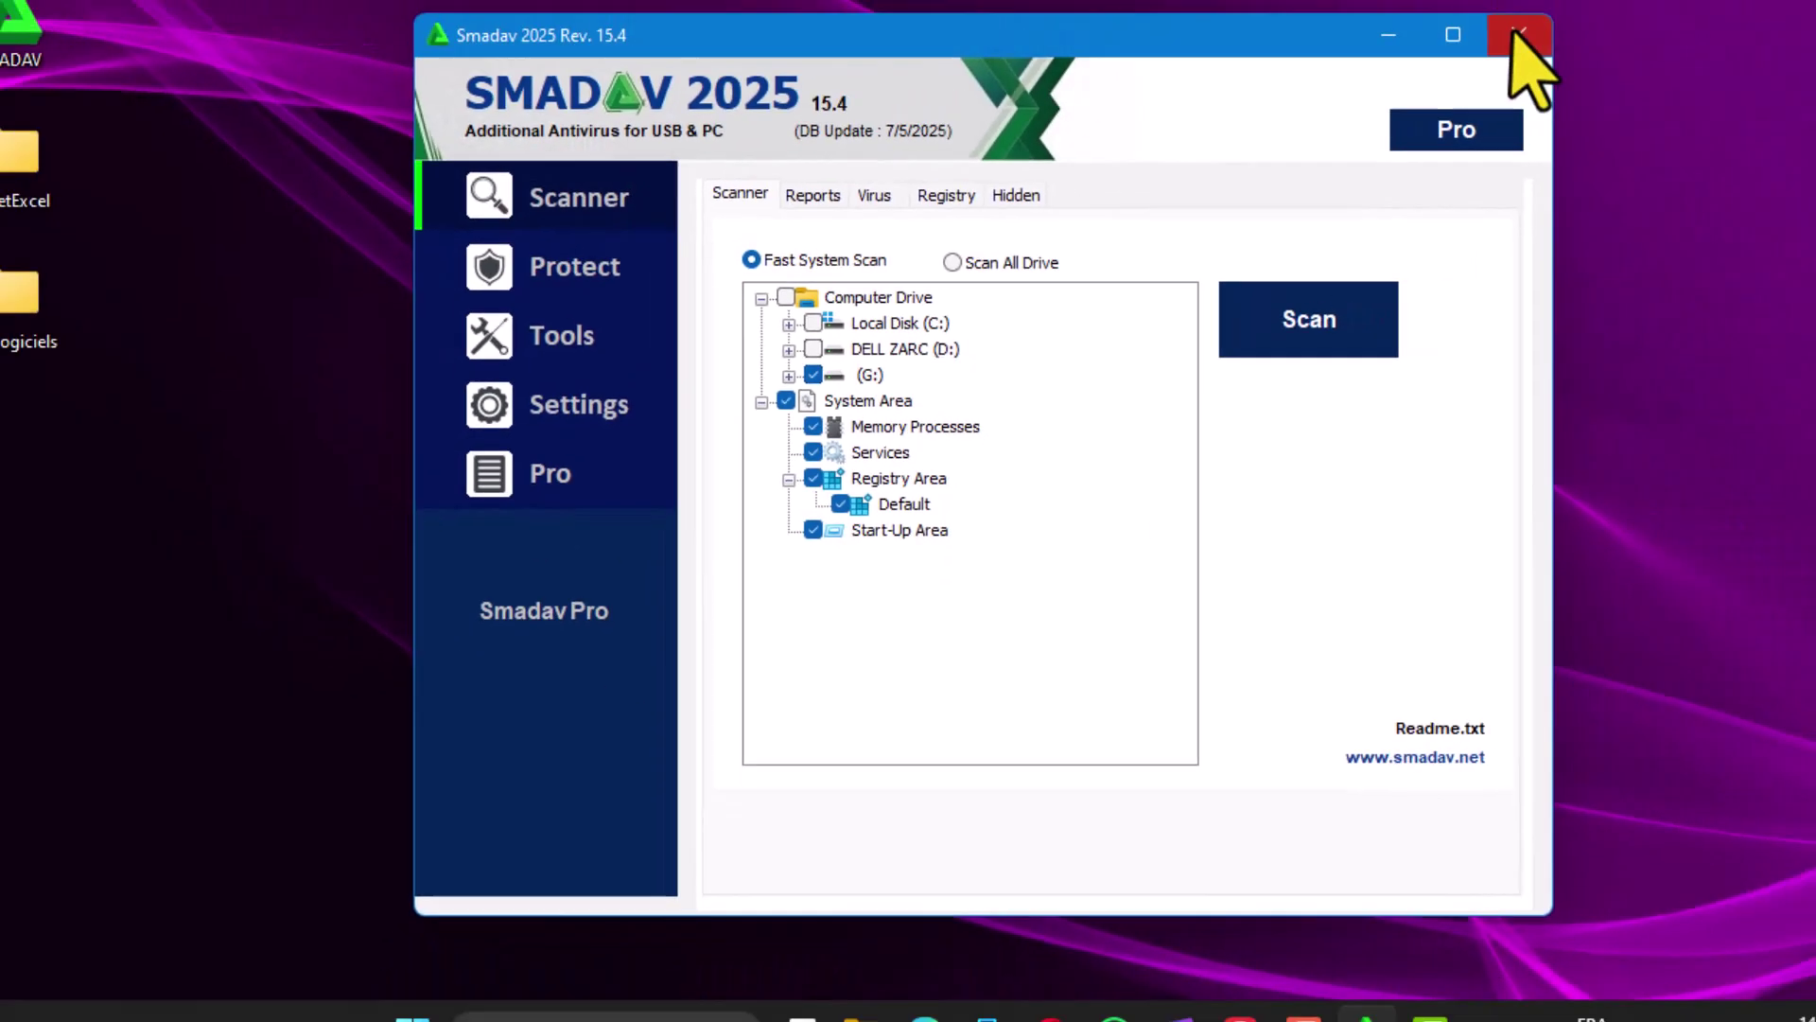
left_click(1461, 61)
left_click(900, 250)
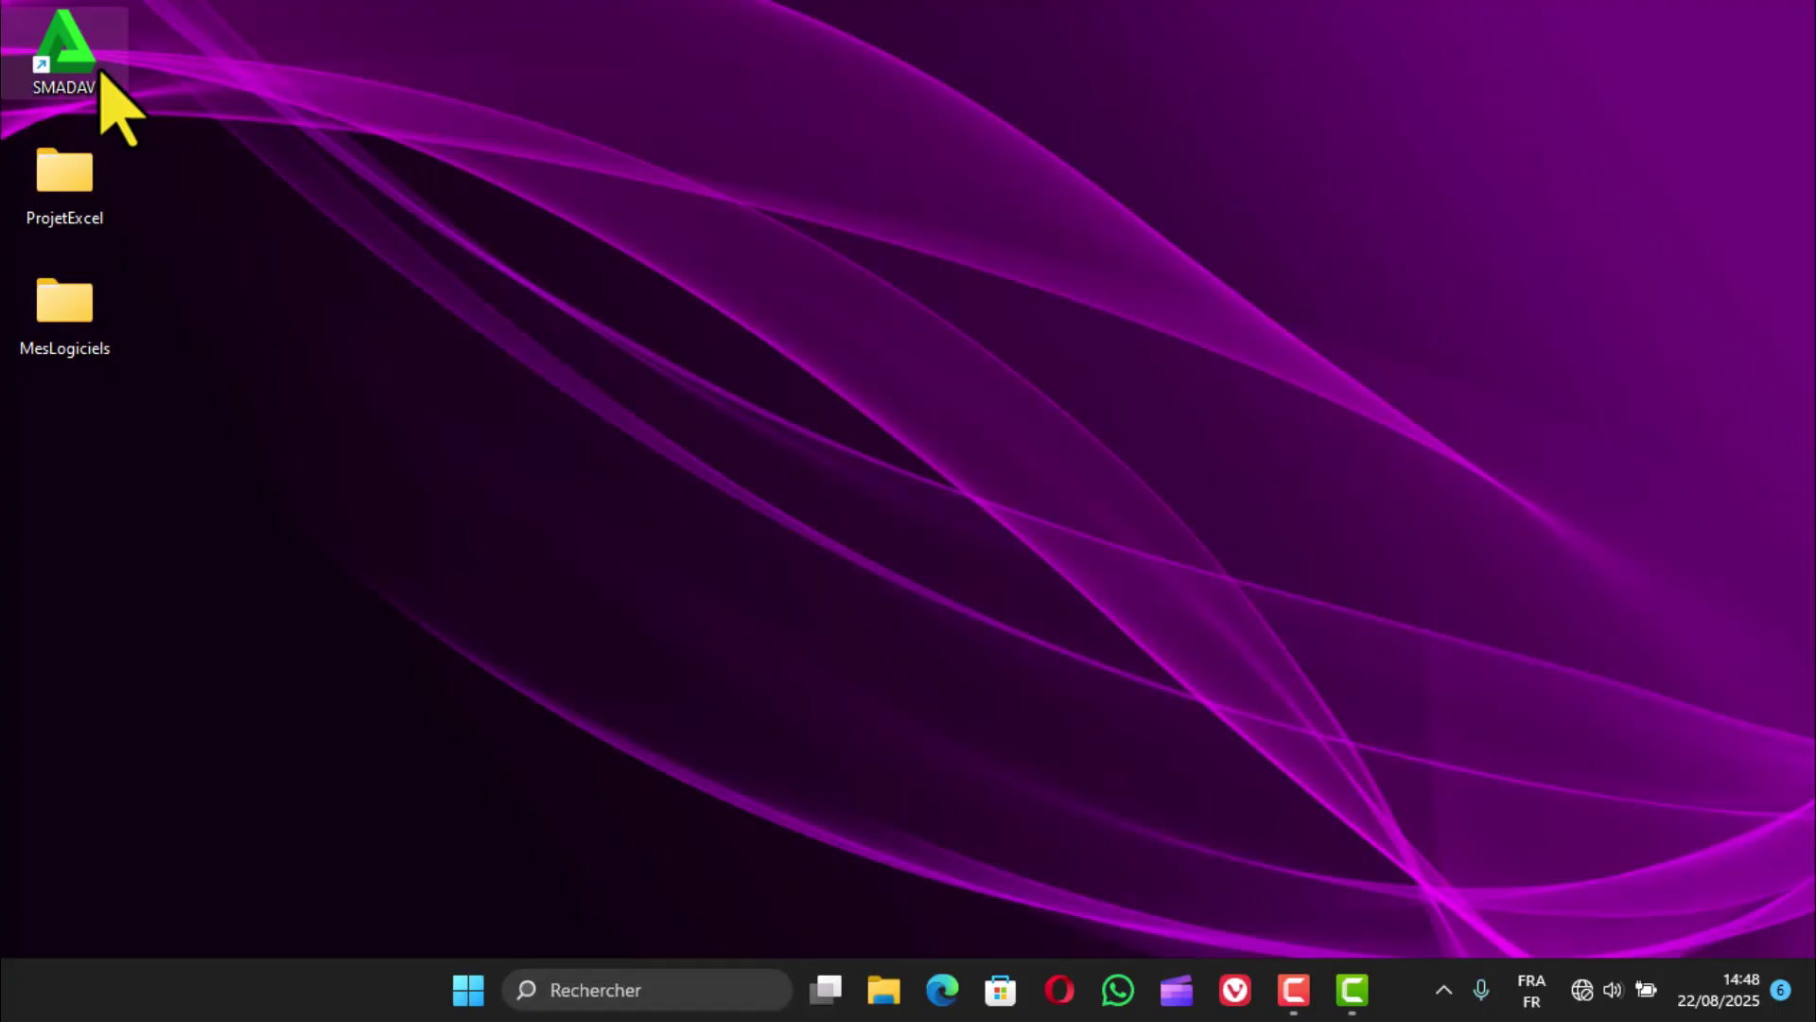
double_click(102, 76)
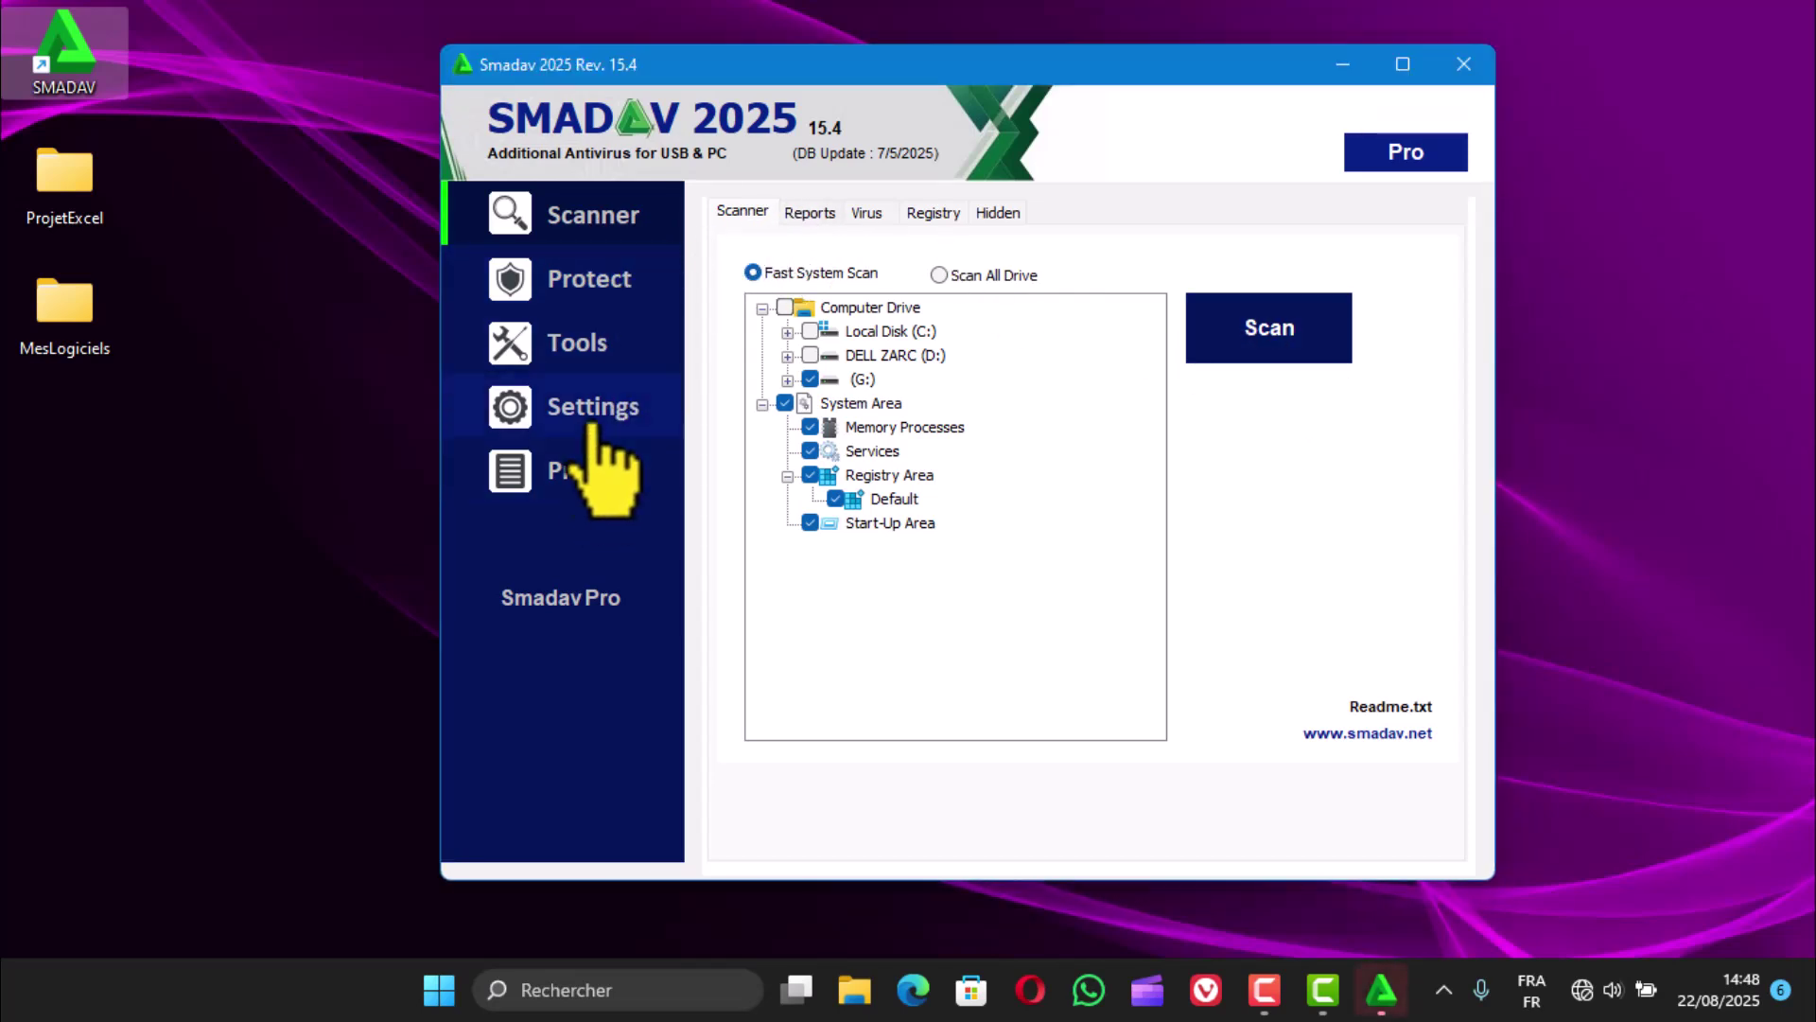
Step: View the Smadav Free vs Pro comparison, request access to the Settings and dismiss the password prompt
left_click(571, 471)
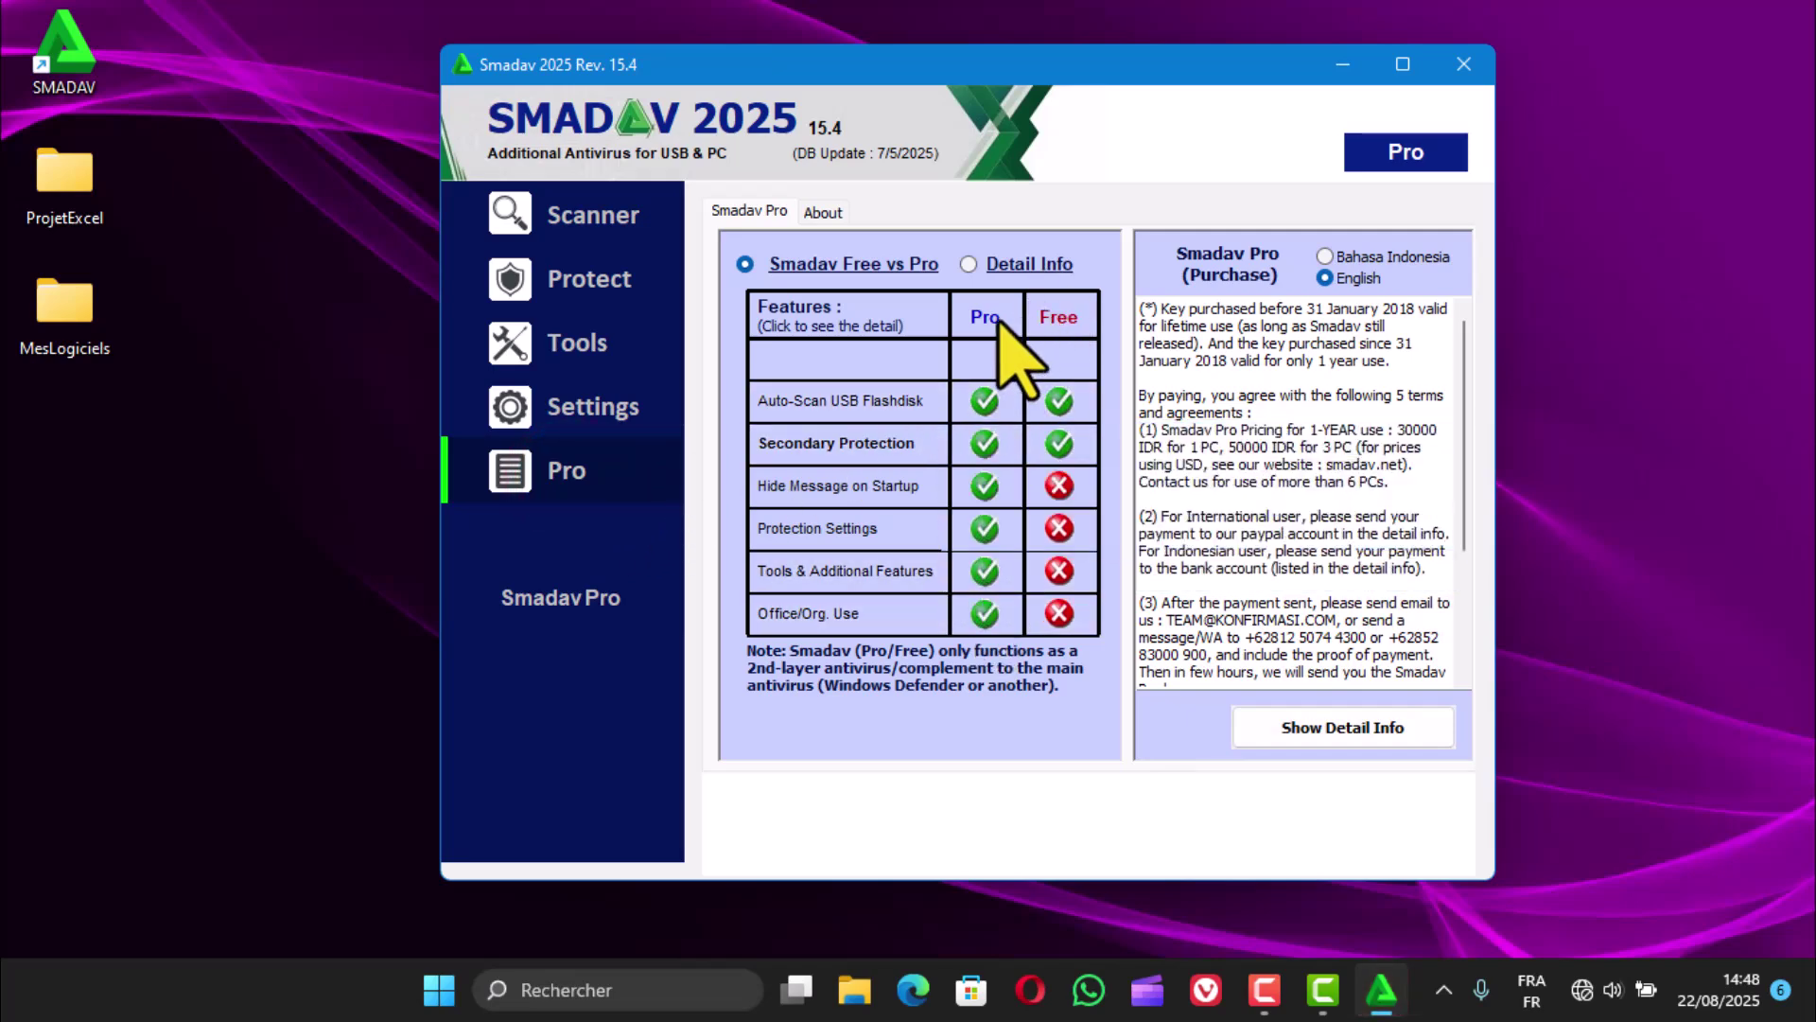
left_click(600, 401)
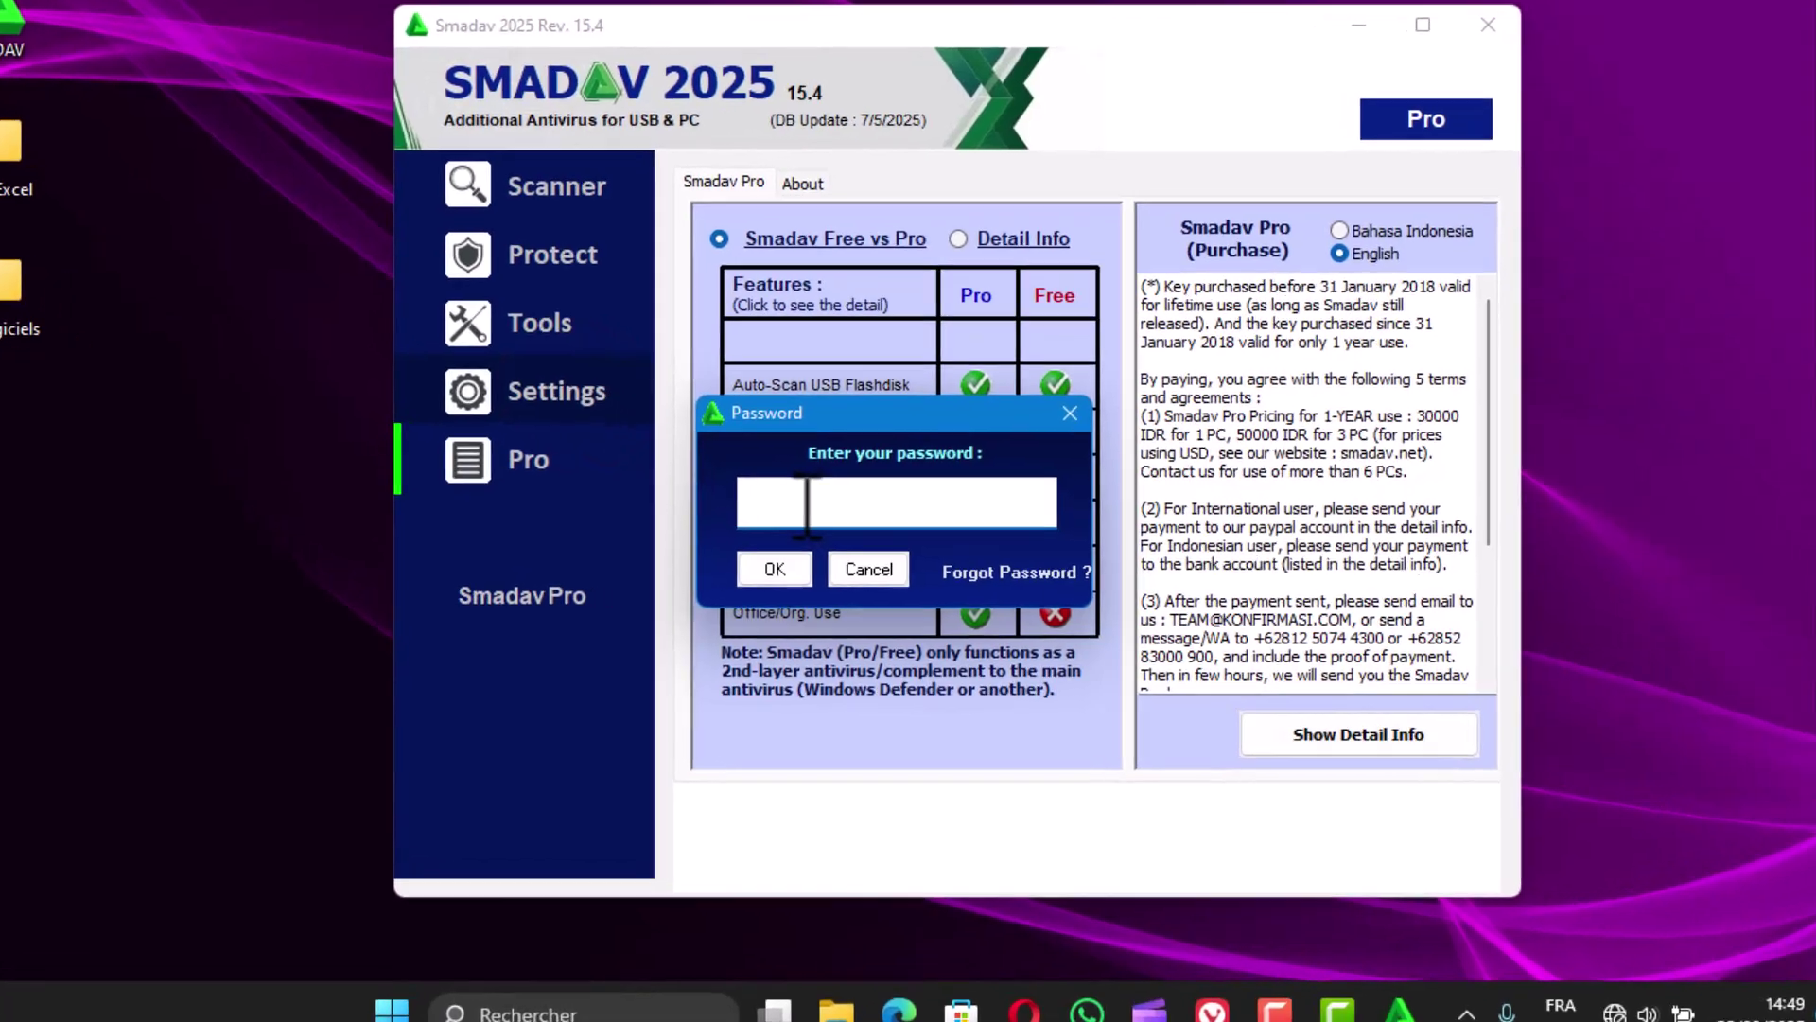
left_click(823, 510)
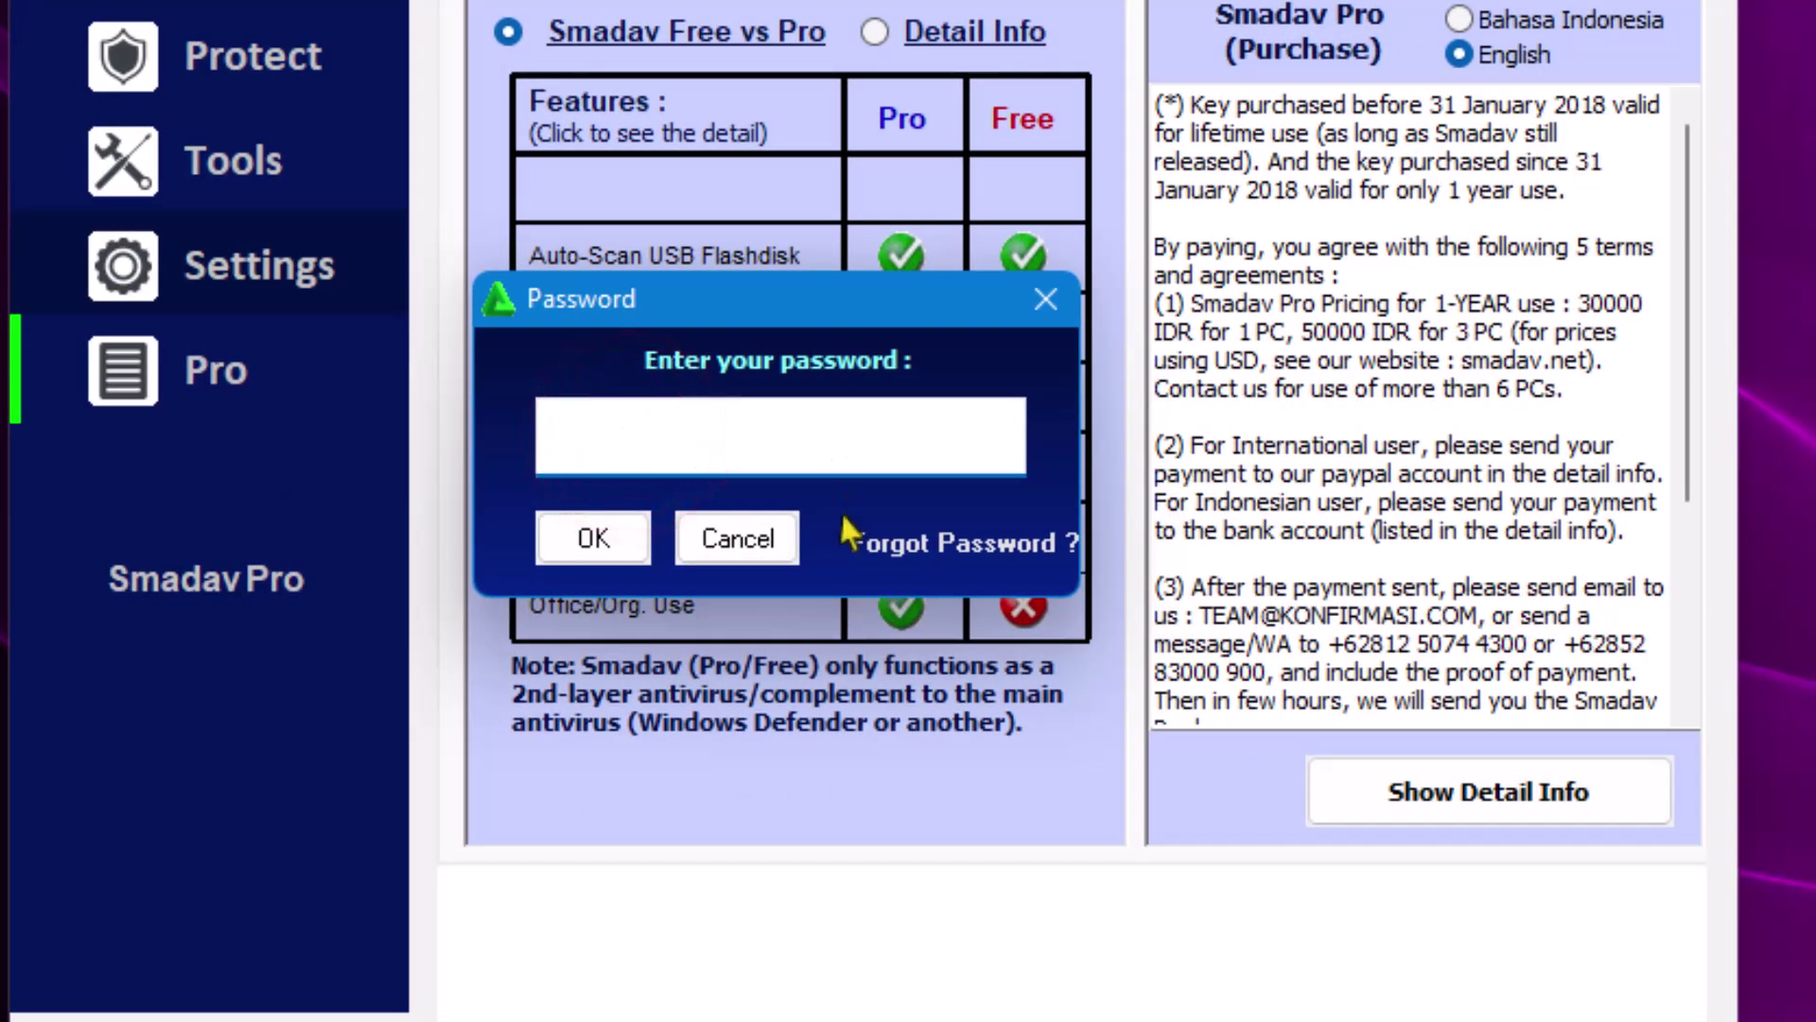
left_click(1046, 301)
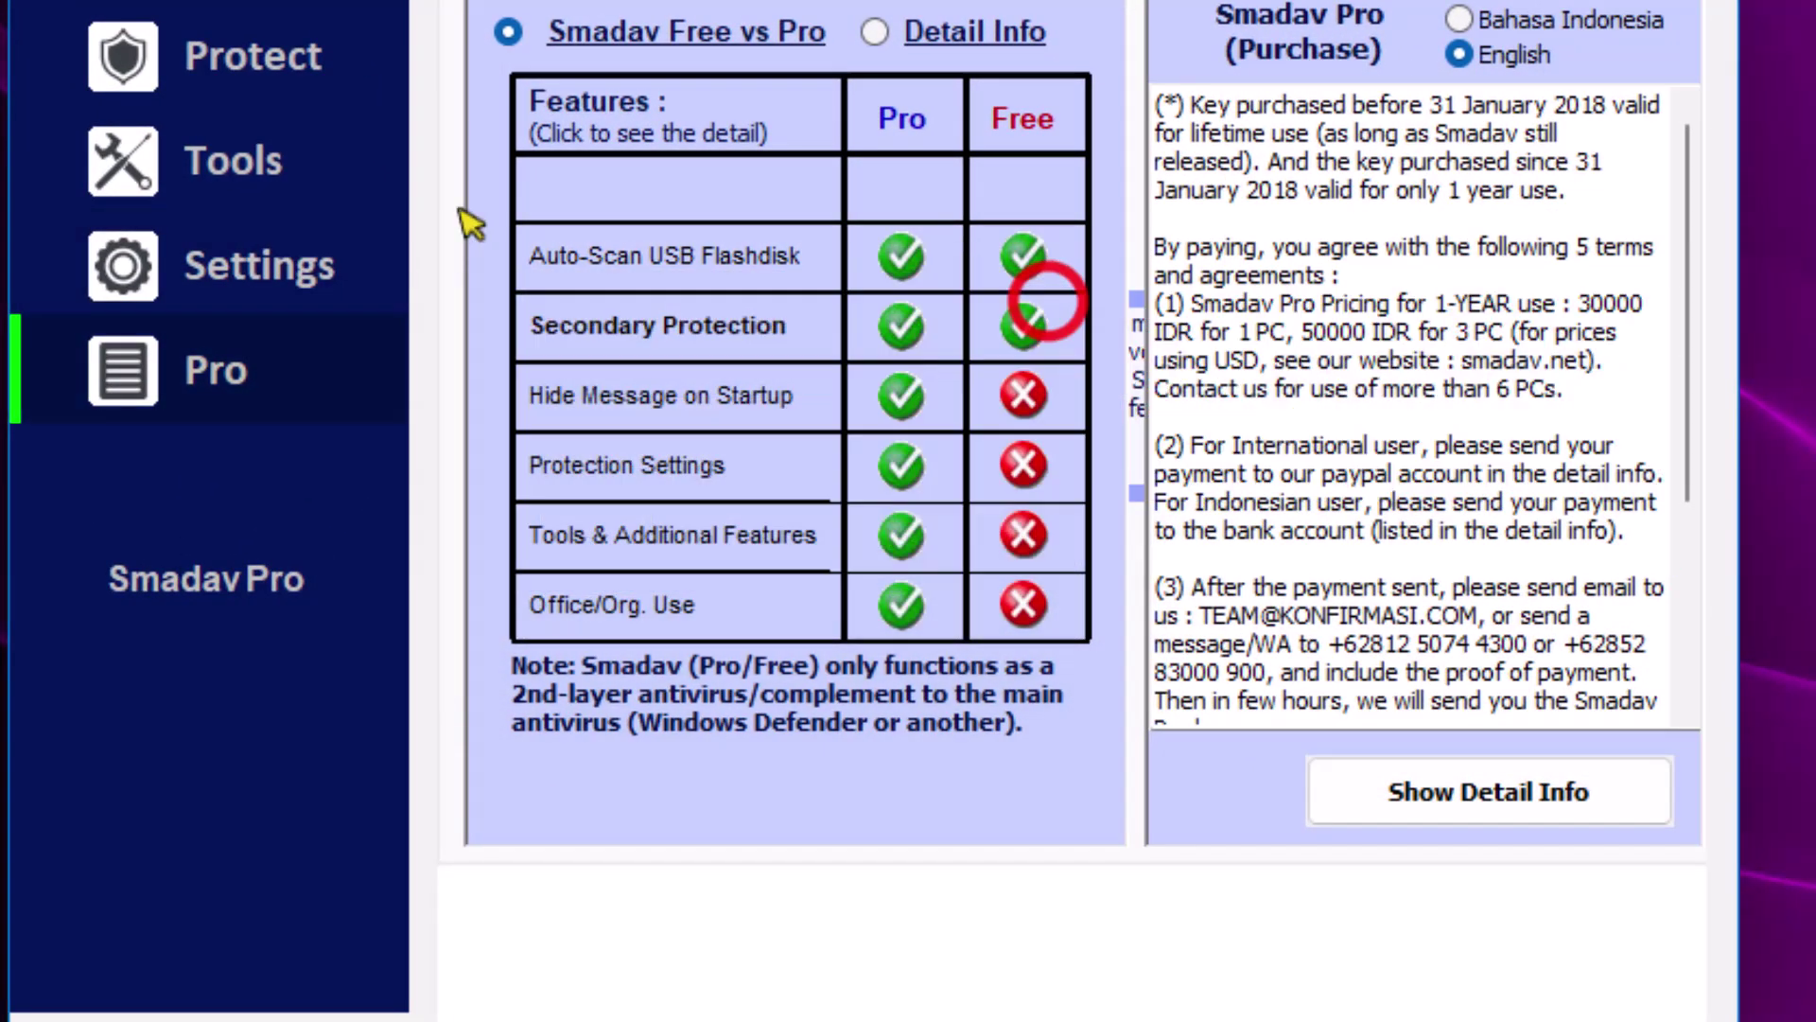
Step: Try to open the protected Tools section by entering a password, and dismiss the password prompt
left_click(230, 157)
left_click(666, 426)
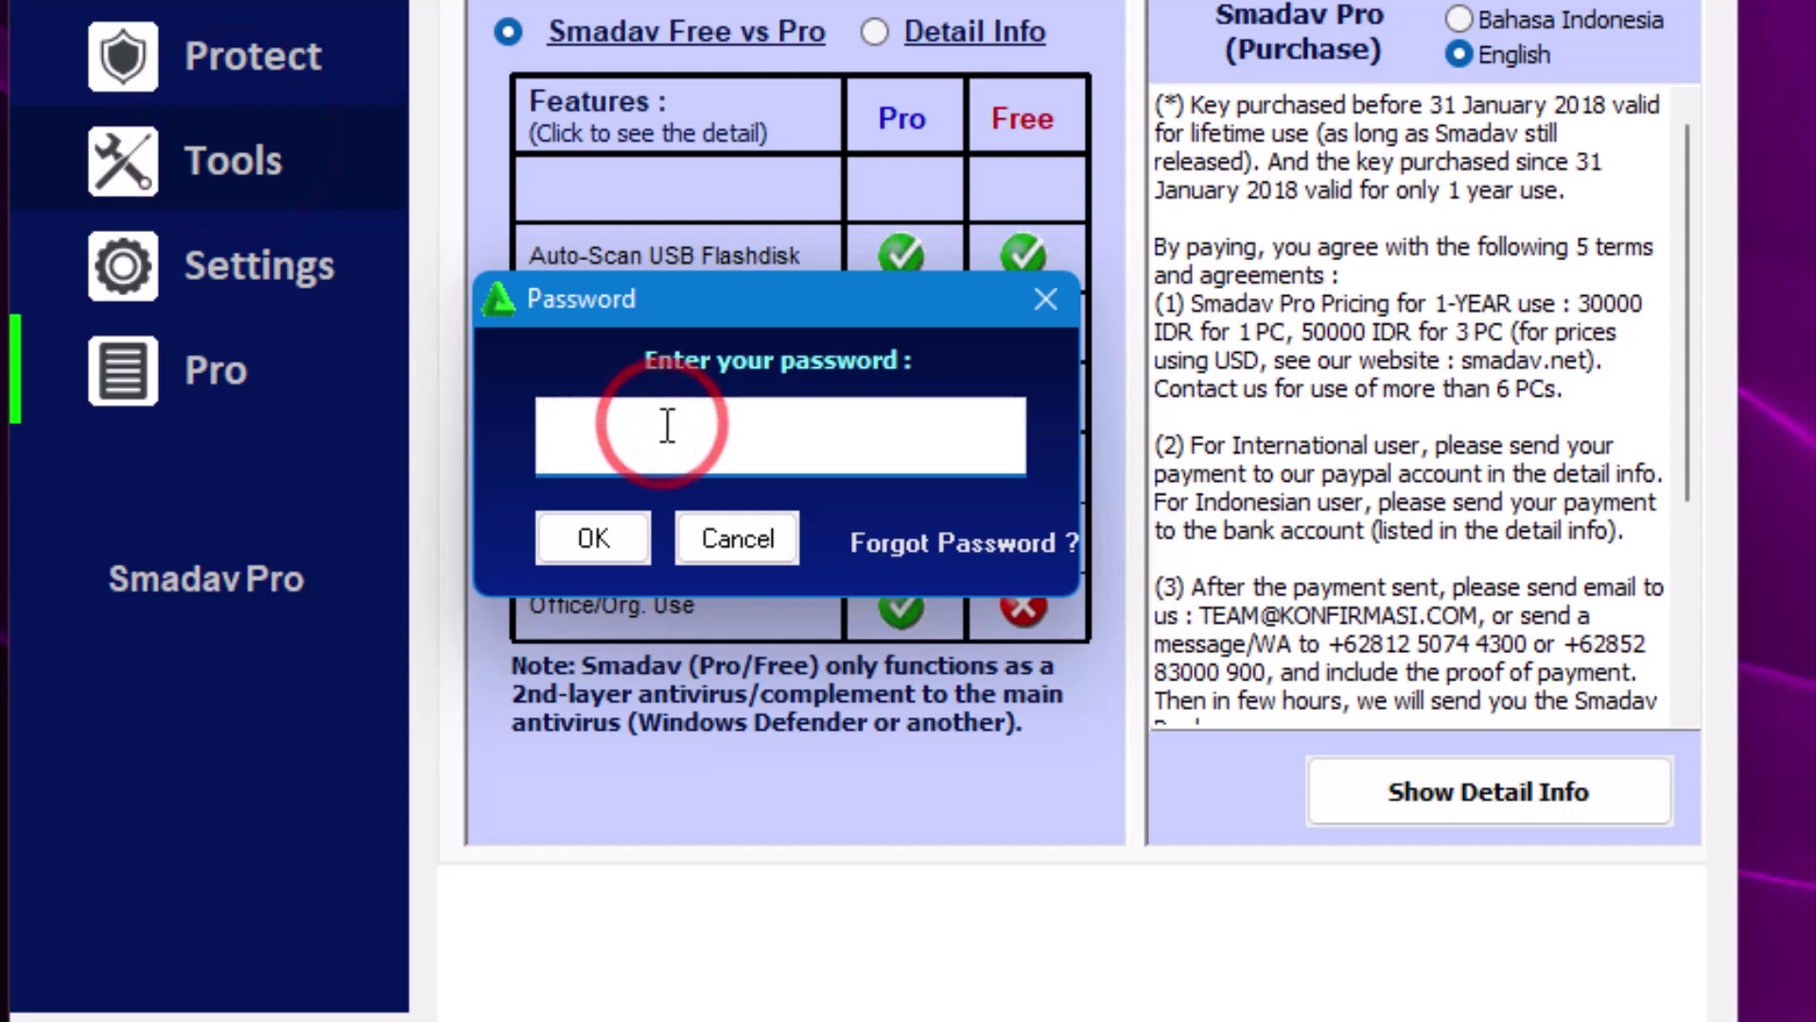
type("***")
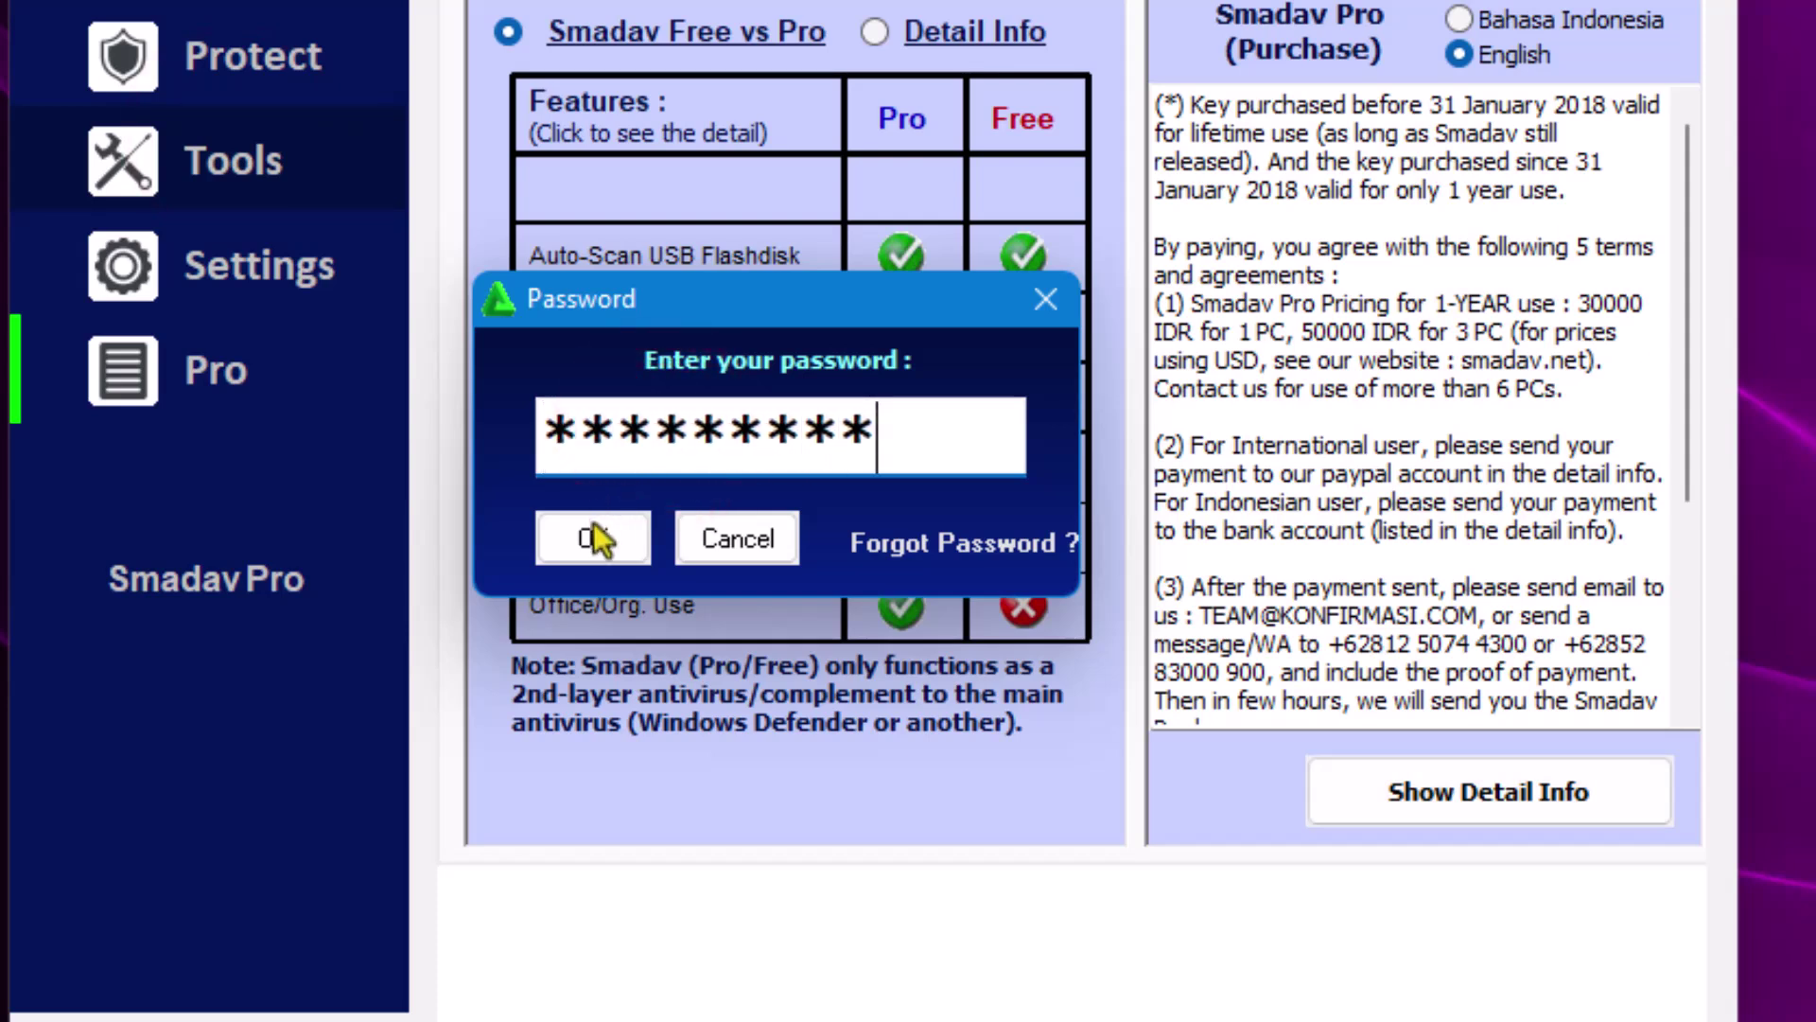
left_click(594, 530)
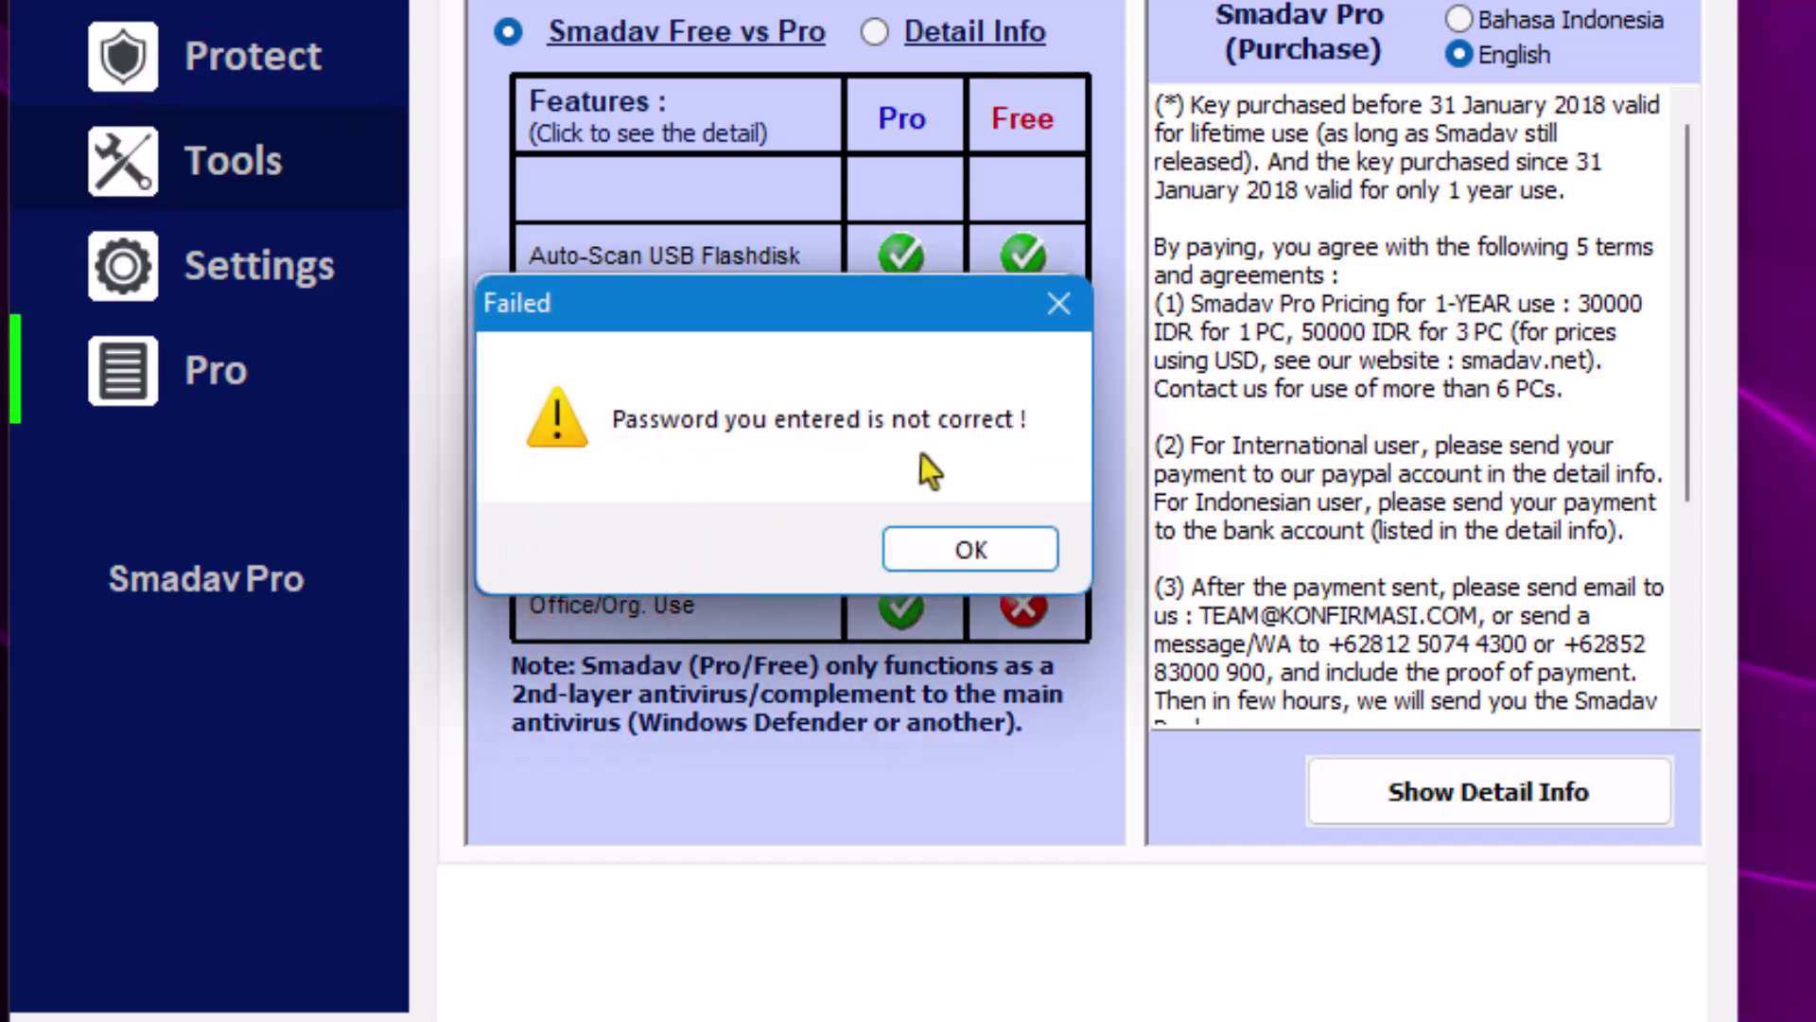
left_click(979, 551)
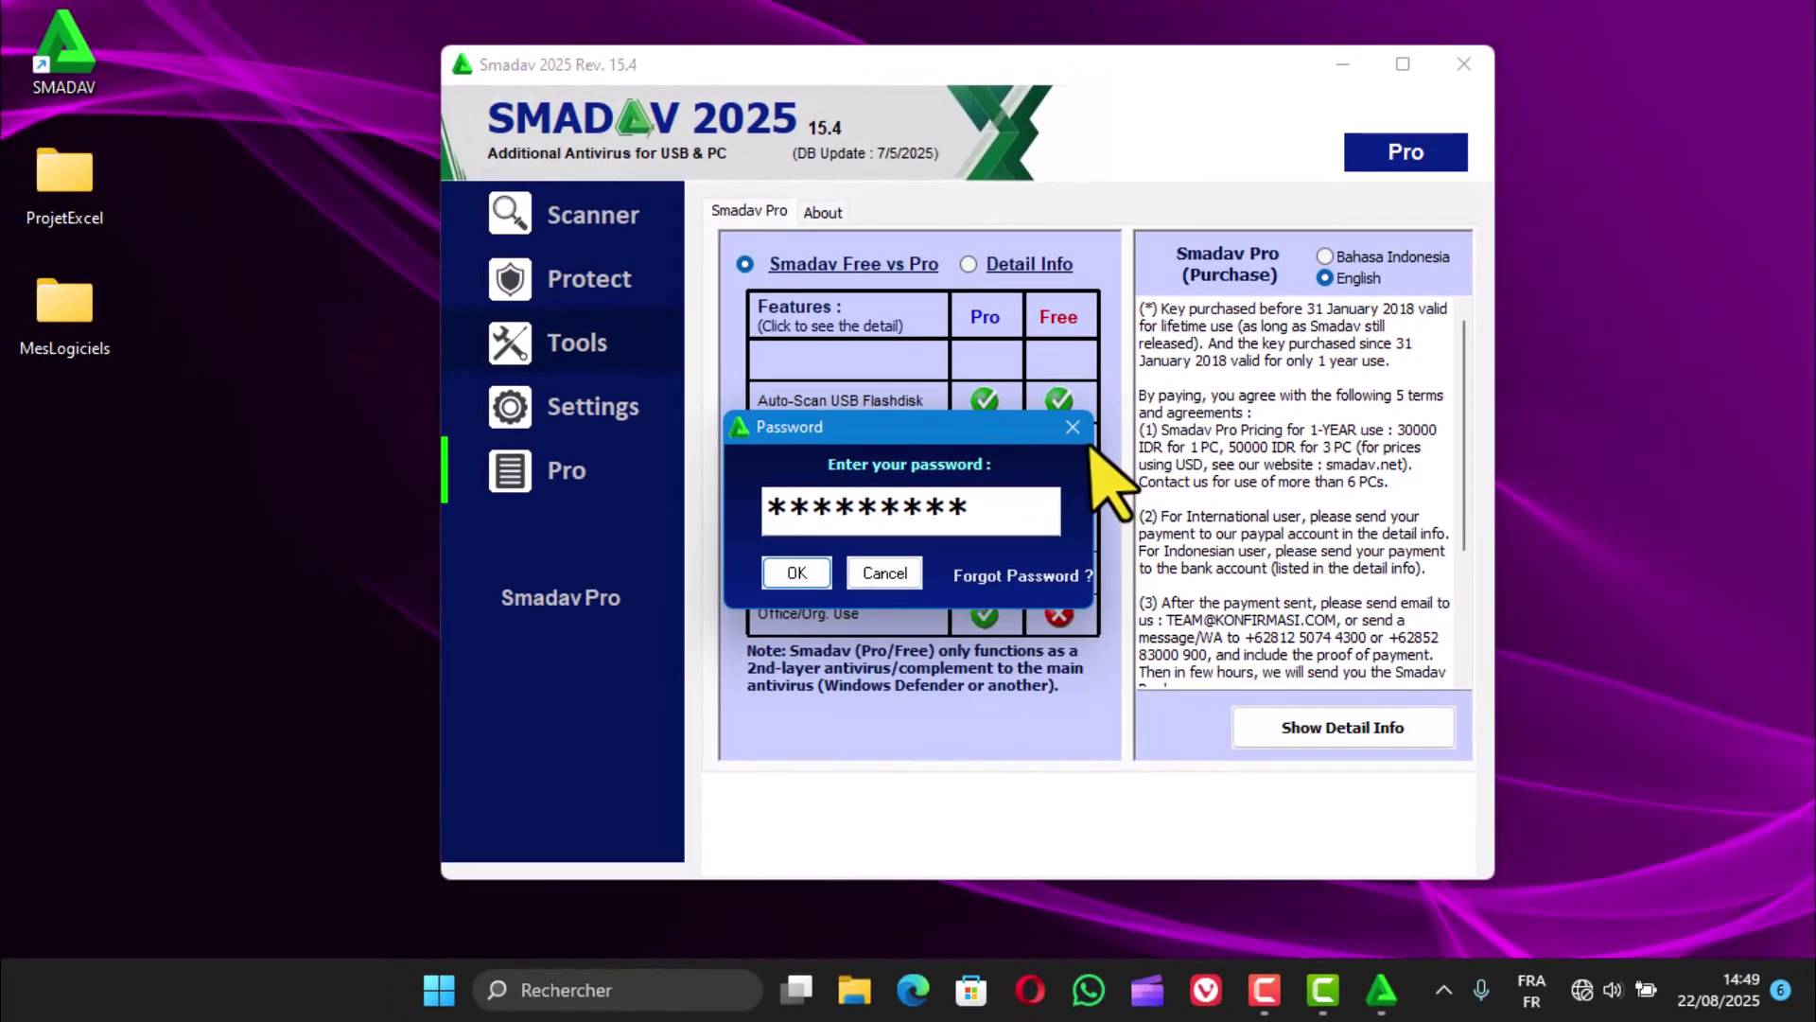
left_click(1074, 427)
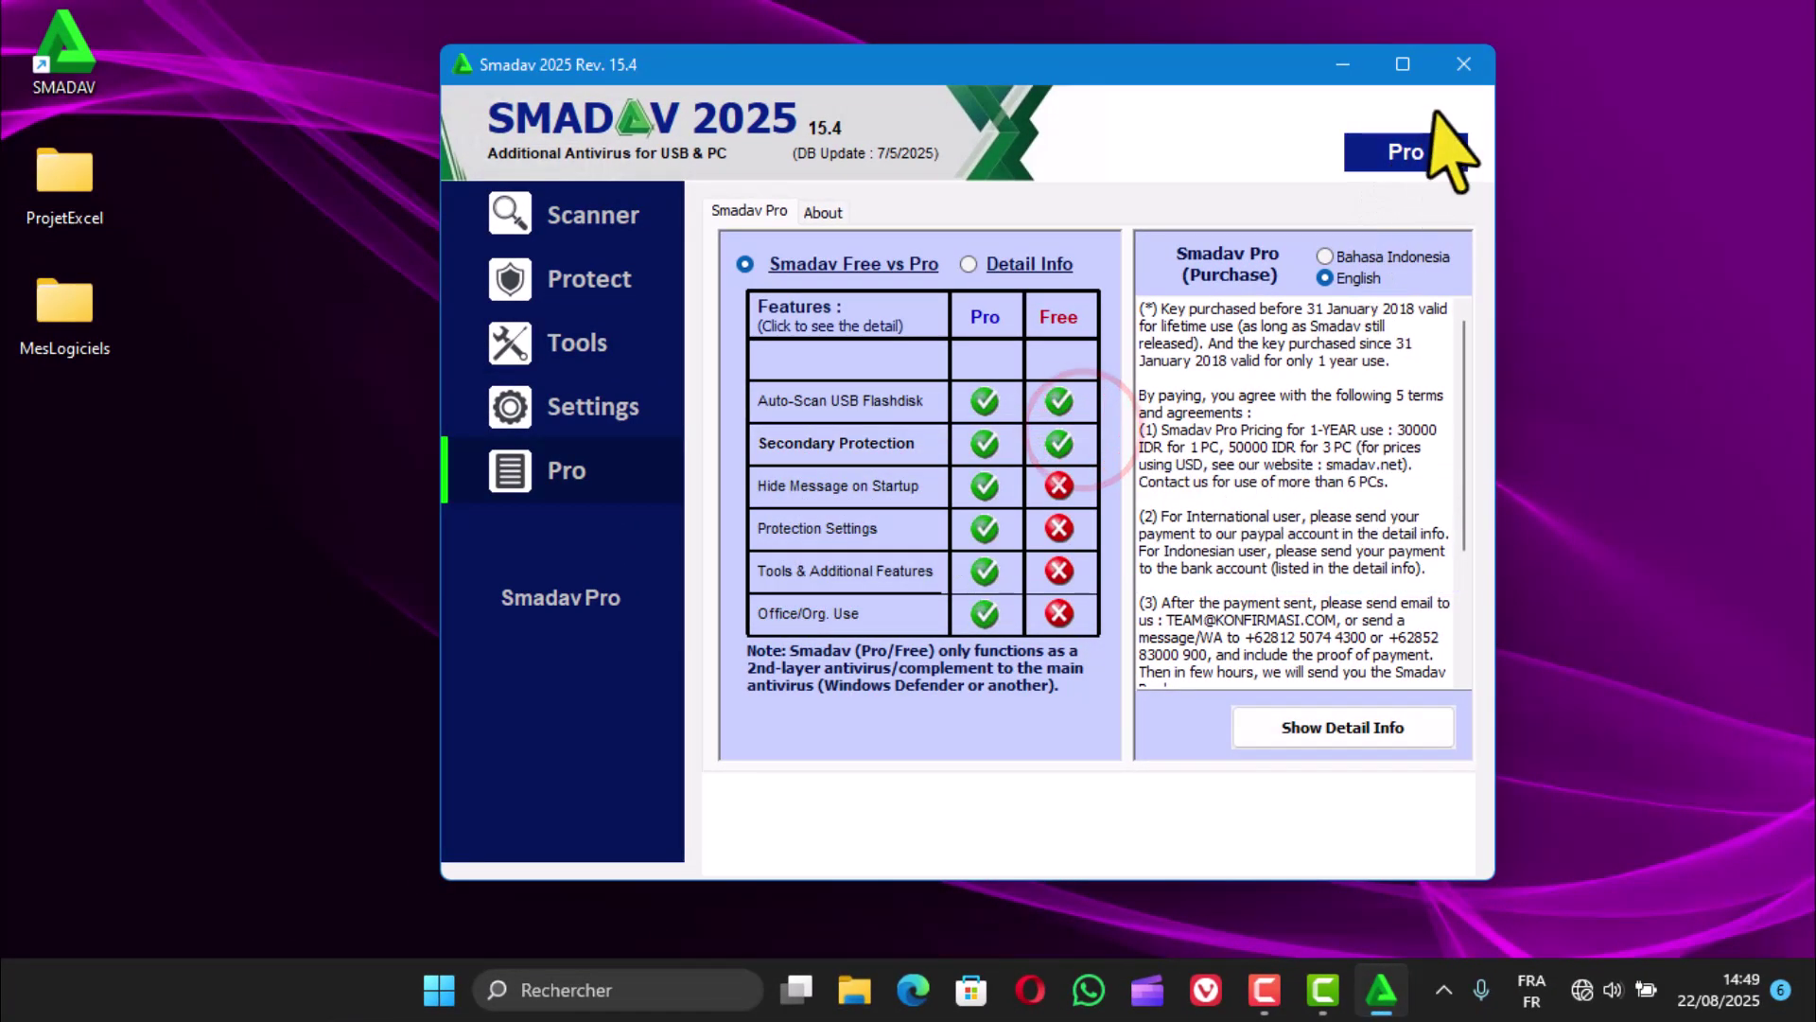
Step: Close Smadav, check the hidden tray icons and relaunch the program from the desktop
left_click(1463, 64)
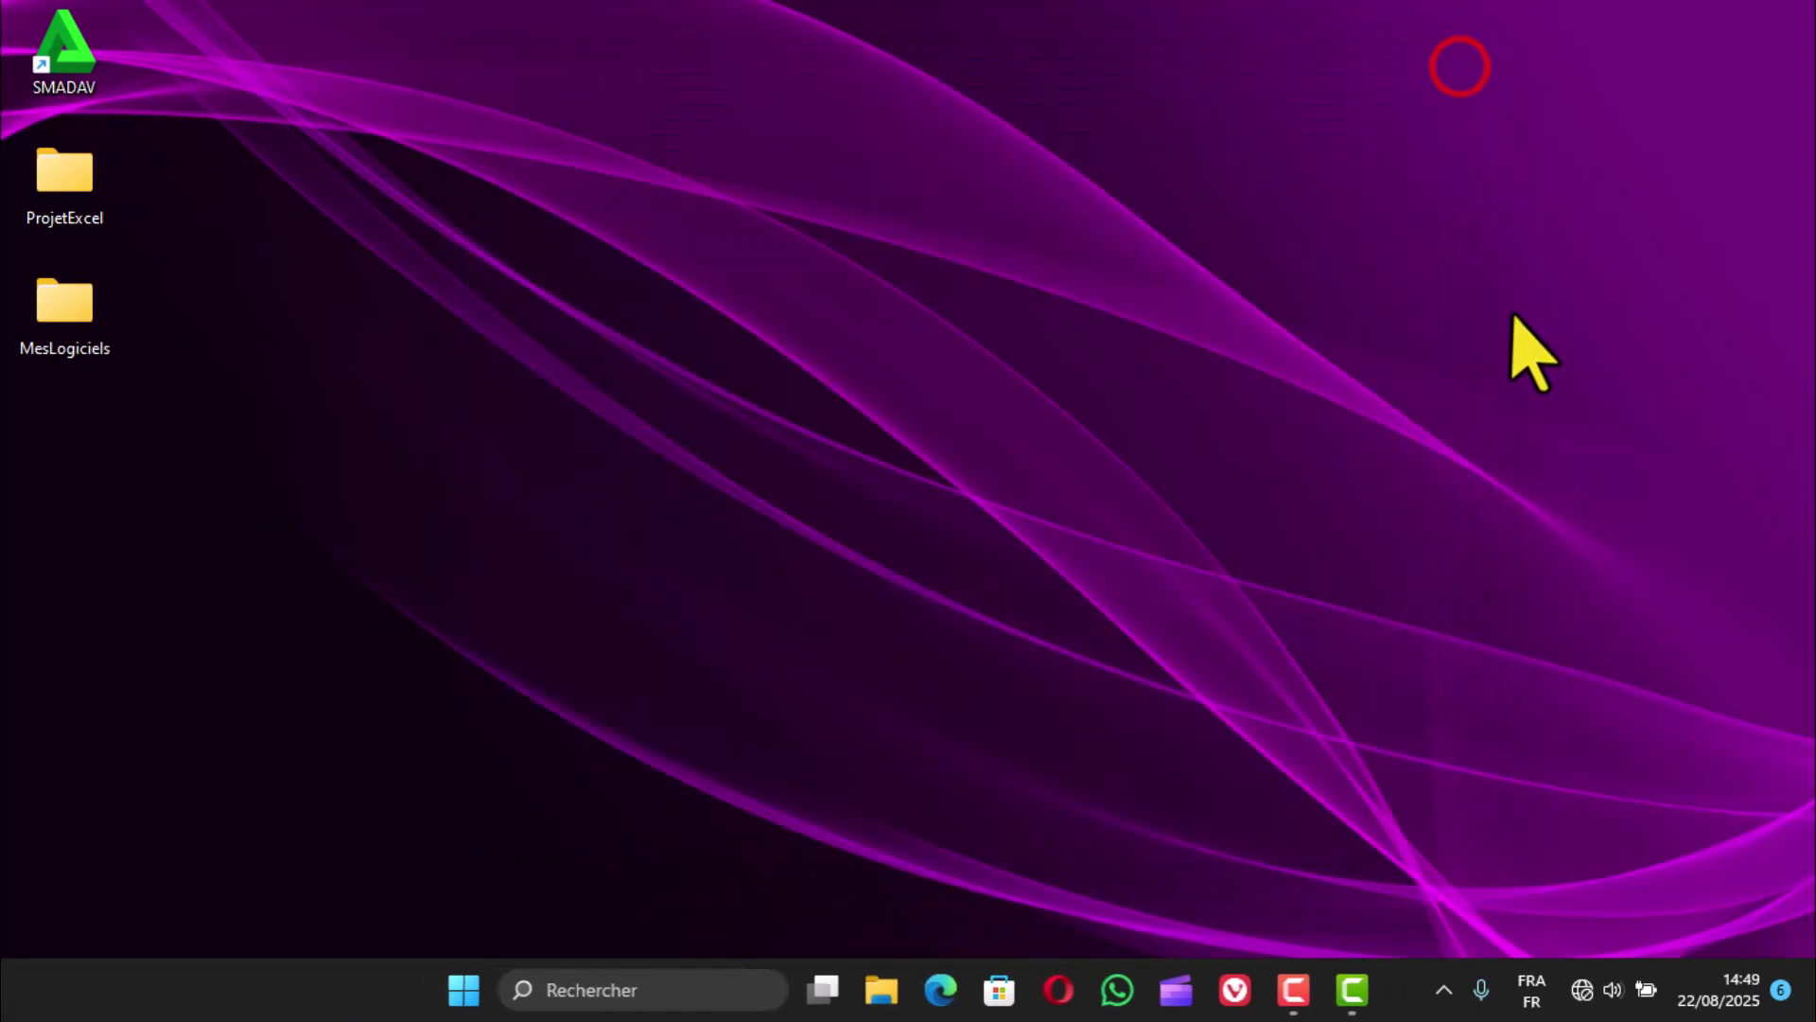
left_click(1444, 989)
left_click(1141, 566)
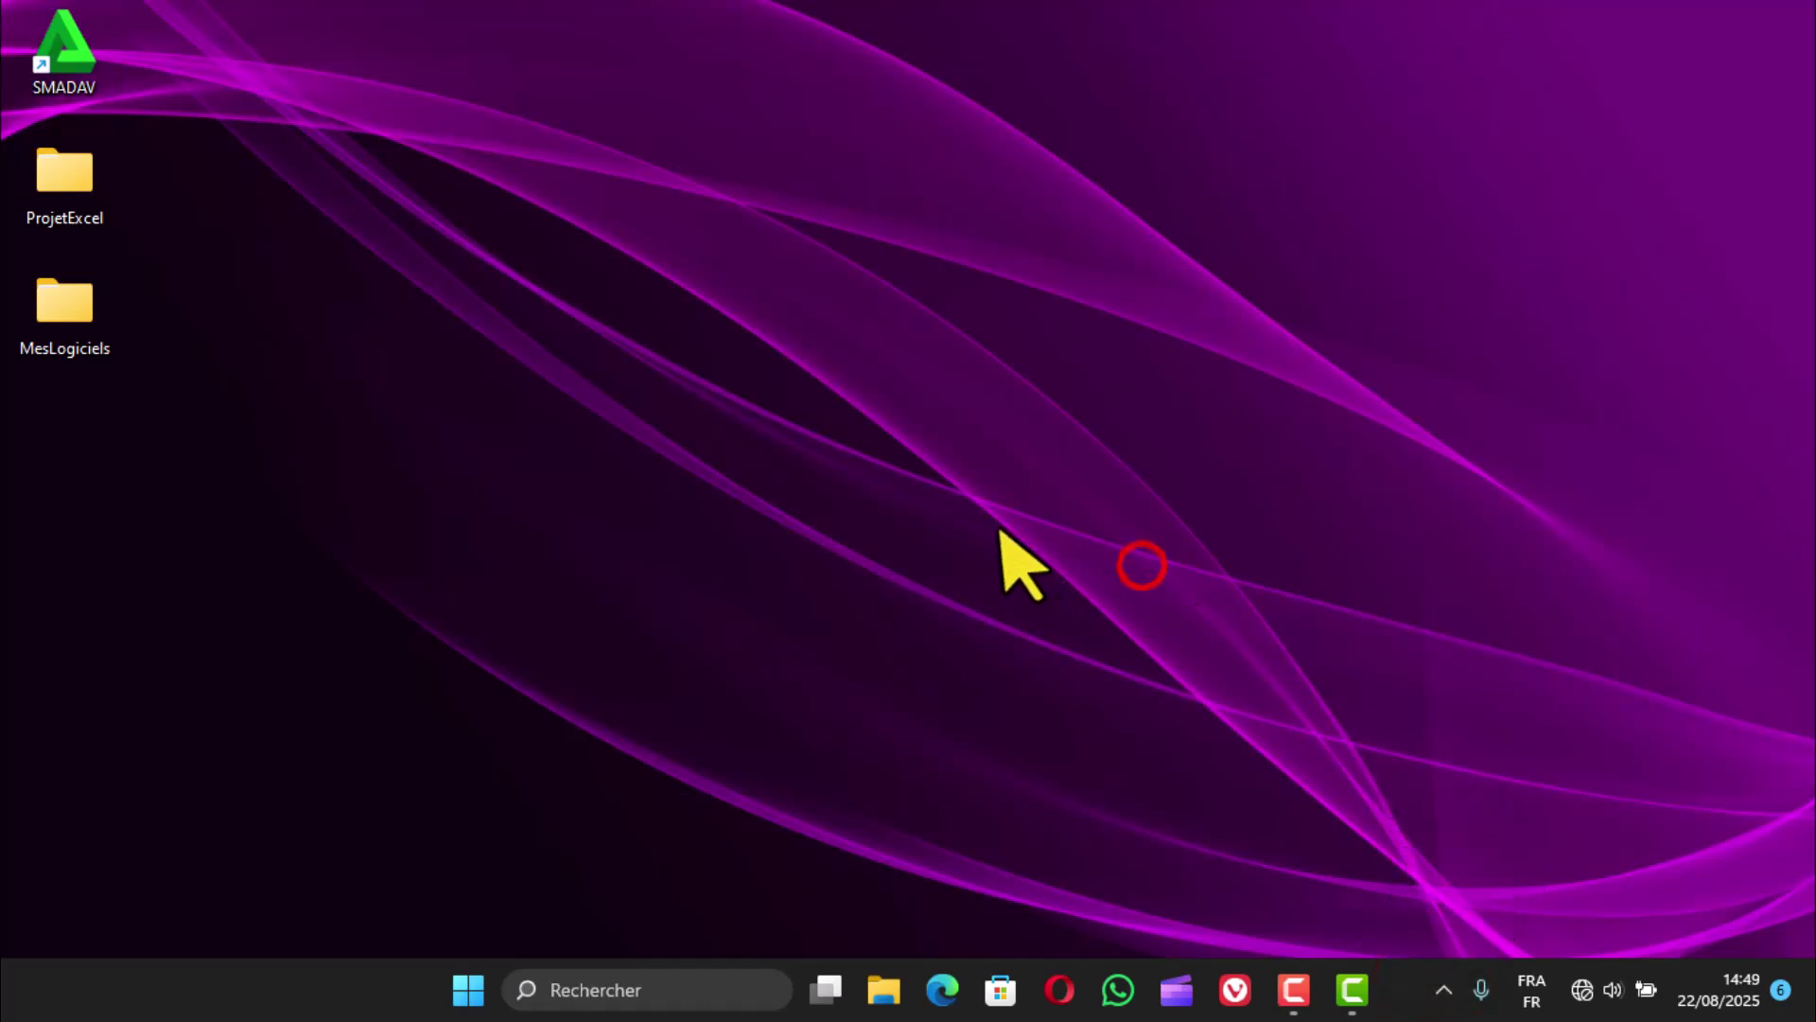
double_click(66, 71)
Step: Unlock the Tools section by entering the Smadav Admin password
left_click(579, 367)
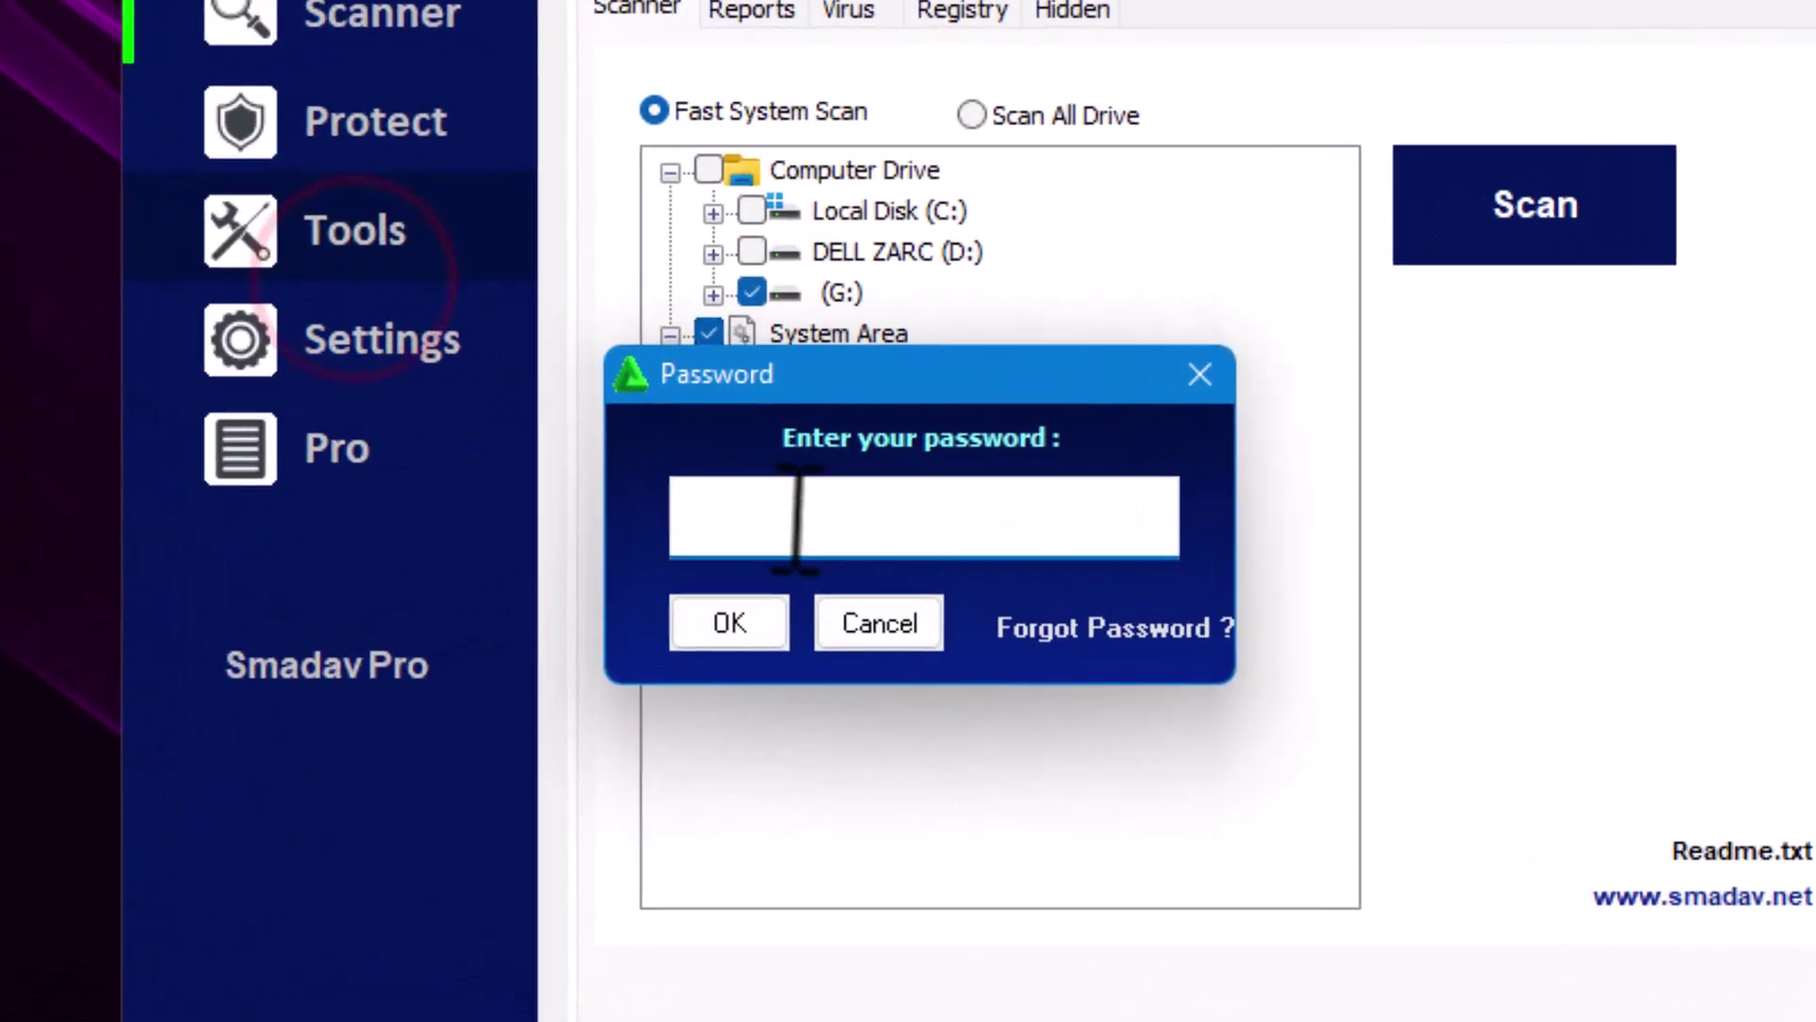
left_click(815, 514)
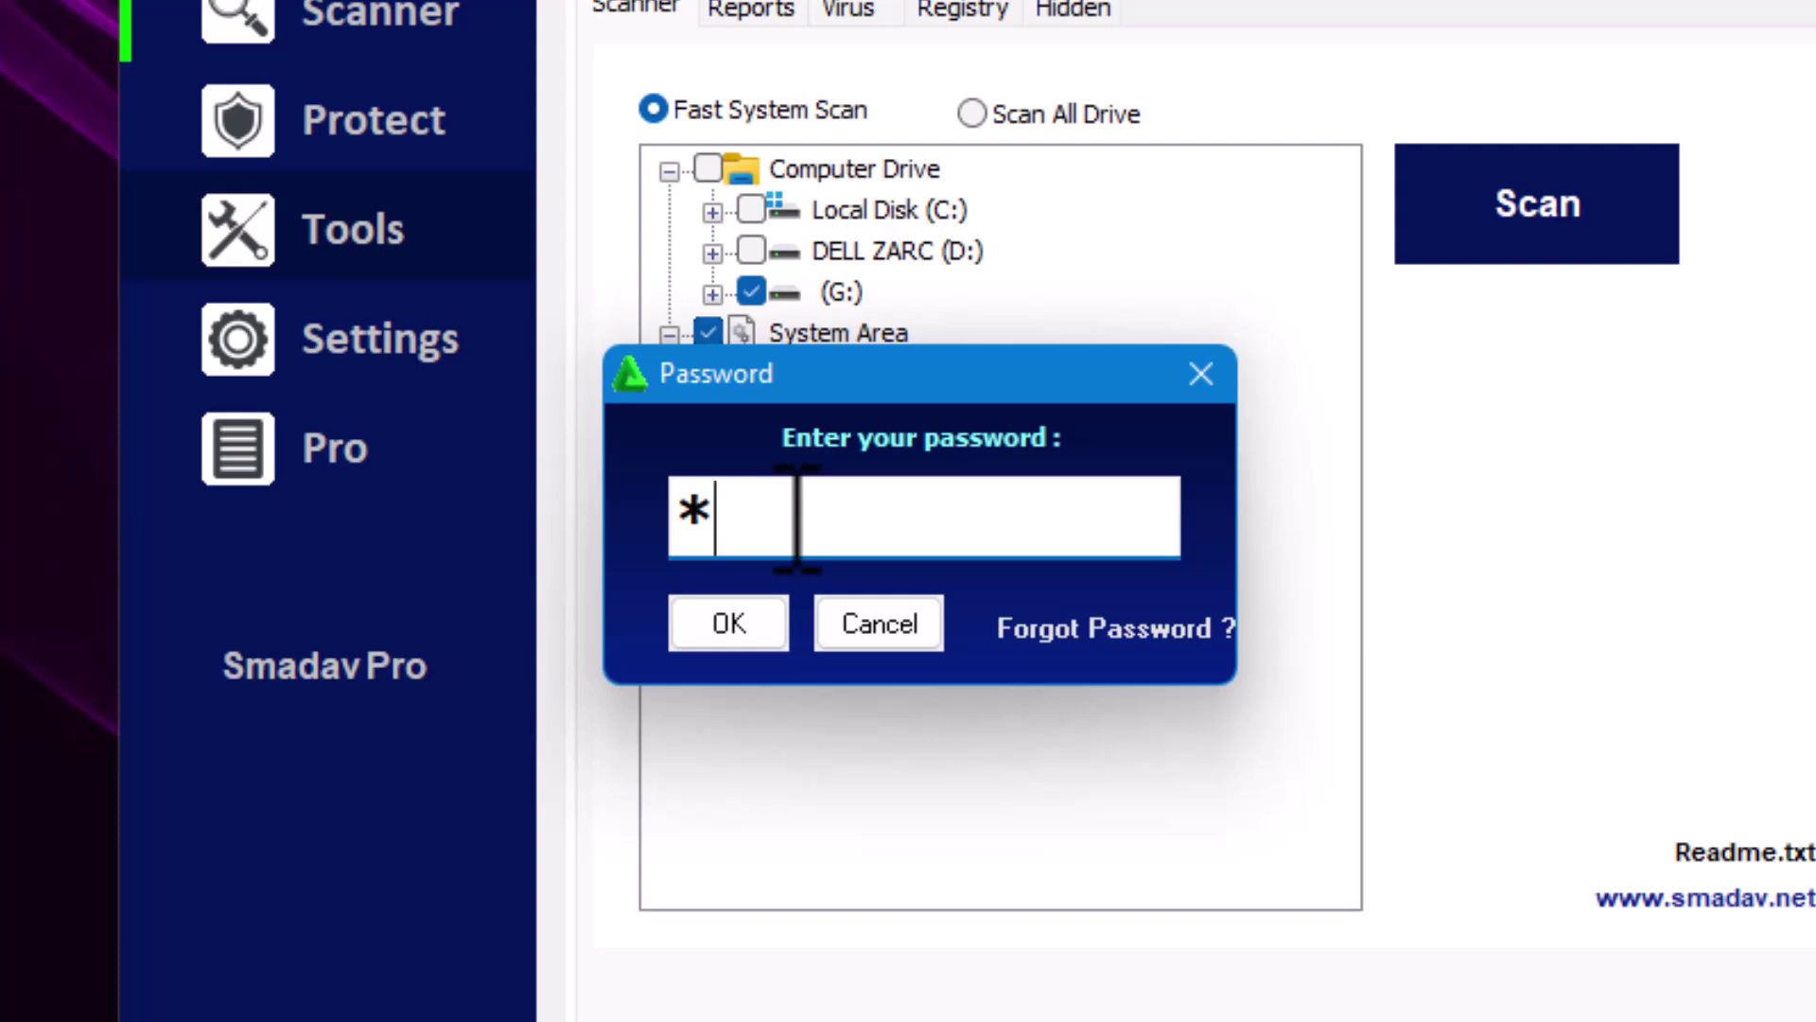
type("******")
key("Caps_Lock")
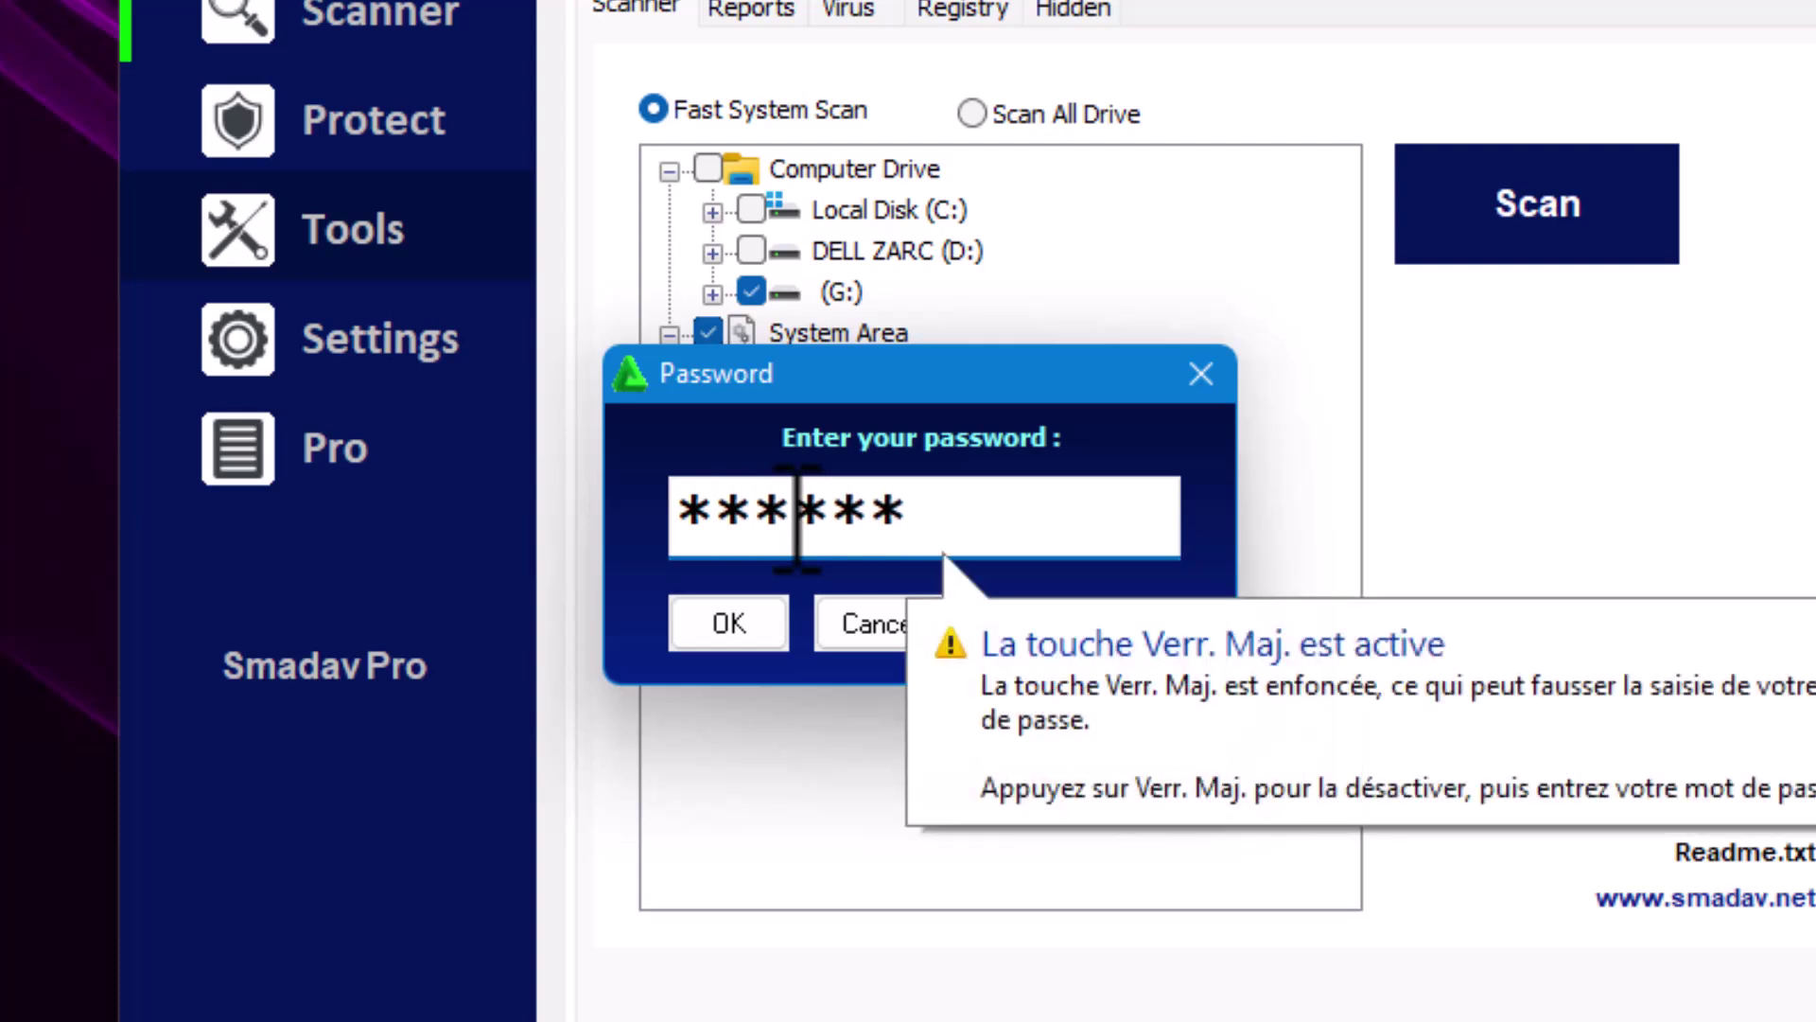
type("**")
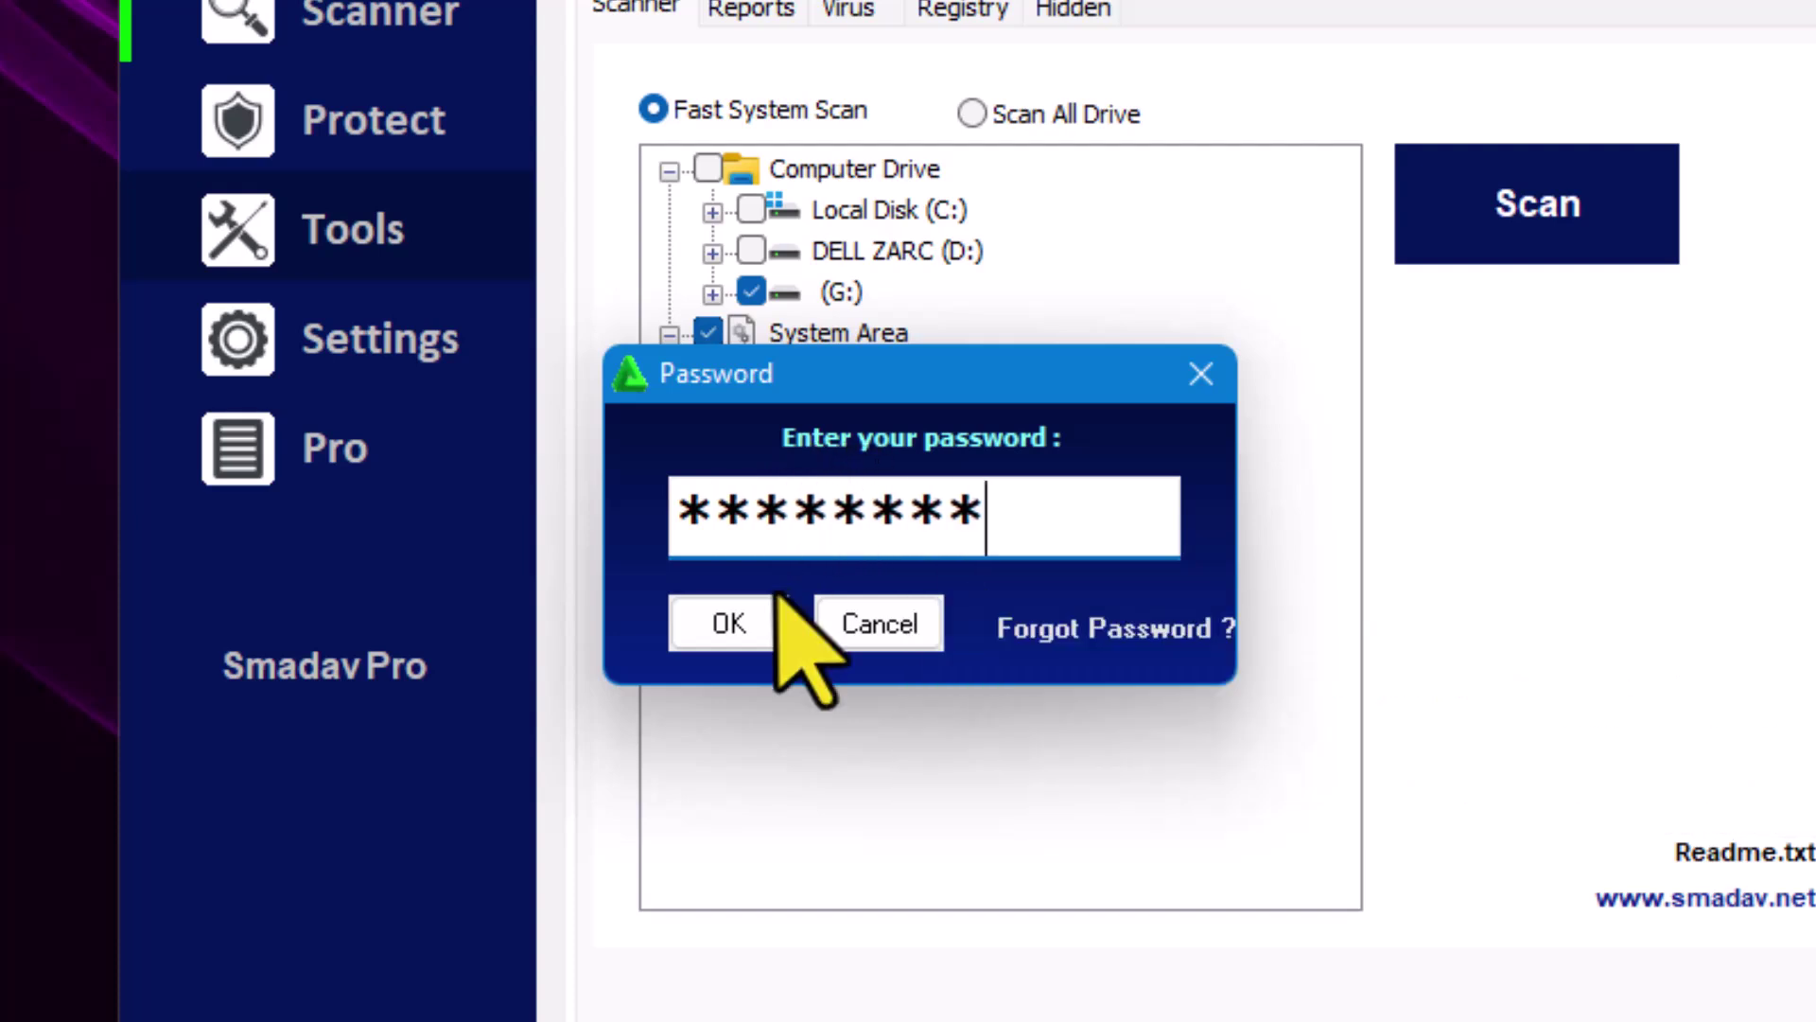
left_click(753, 610)
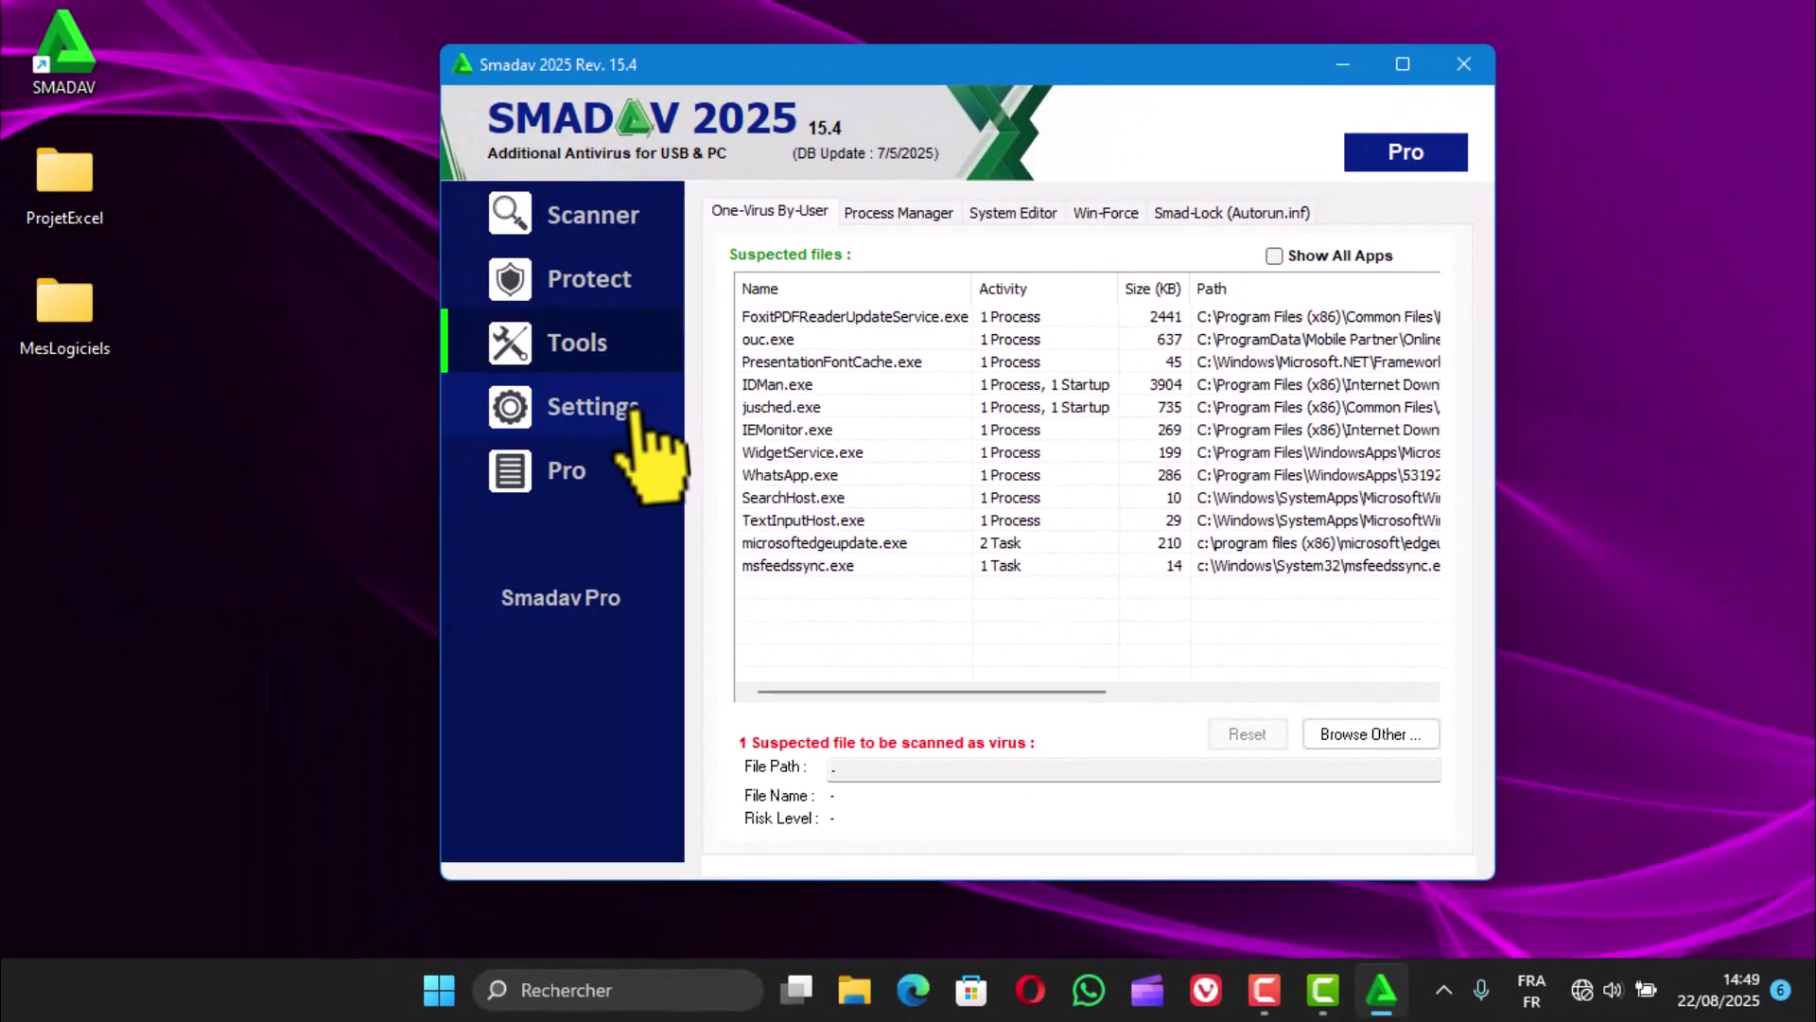
Step: Visit the Protect and Tools sections to check that they are accessible after unlocking
left_click(499, 366)
left_click(596, 284)
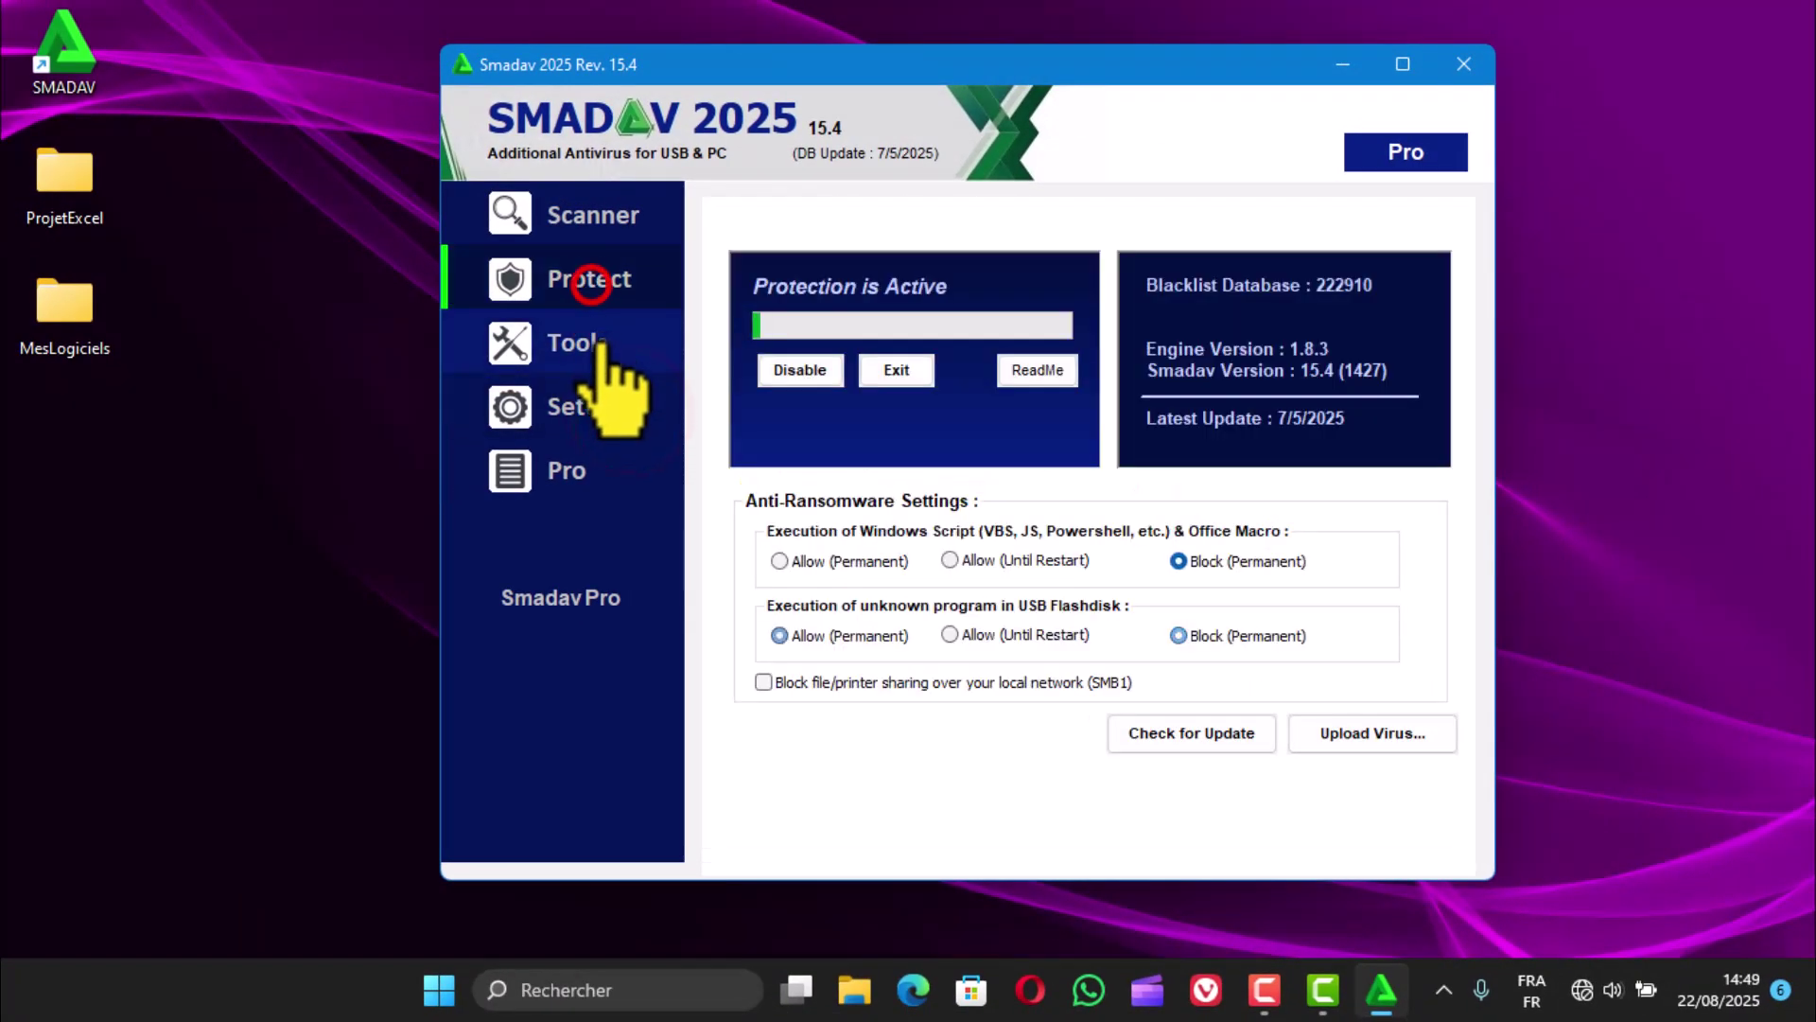
left_click(577, 346)
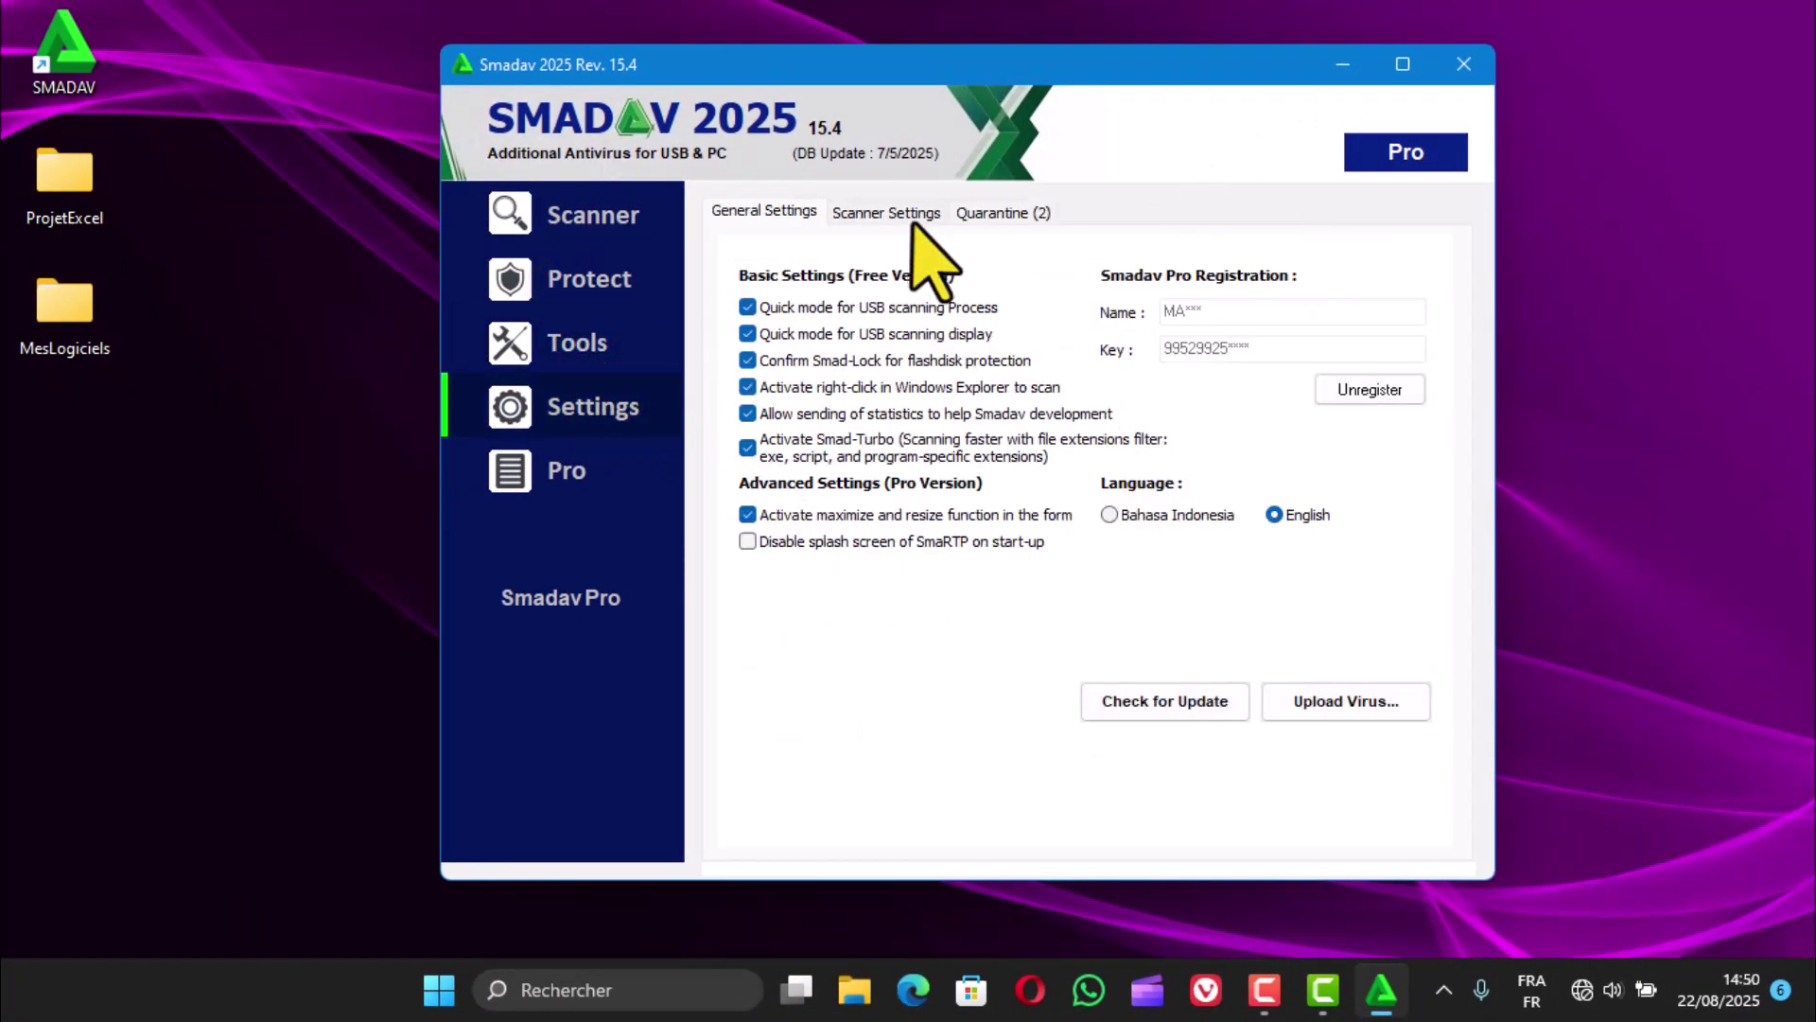
Step: Open the password for editing in the Scanner Settings and disable the use of a password to activate as Smadav Admin
left_click(913, 216)
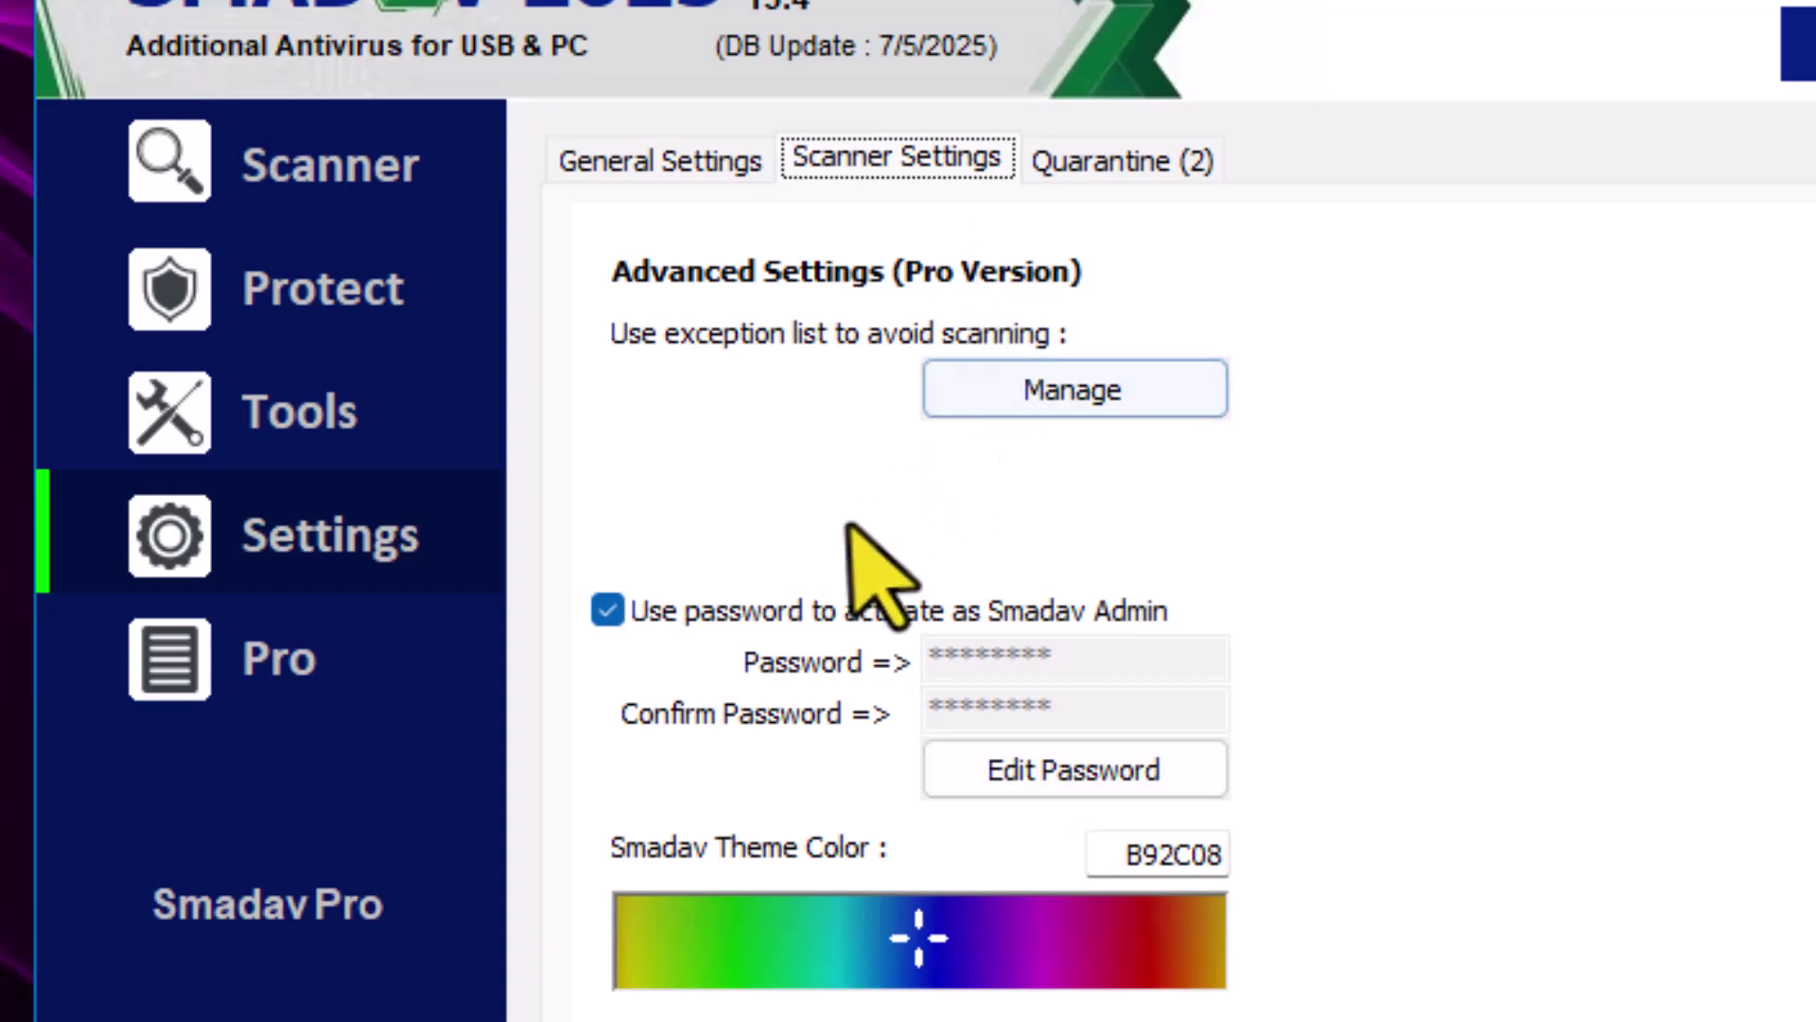
left_click(1029, 785)
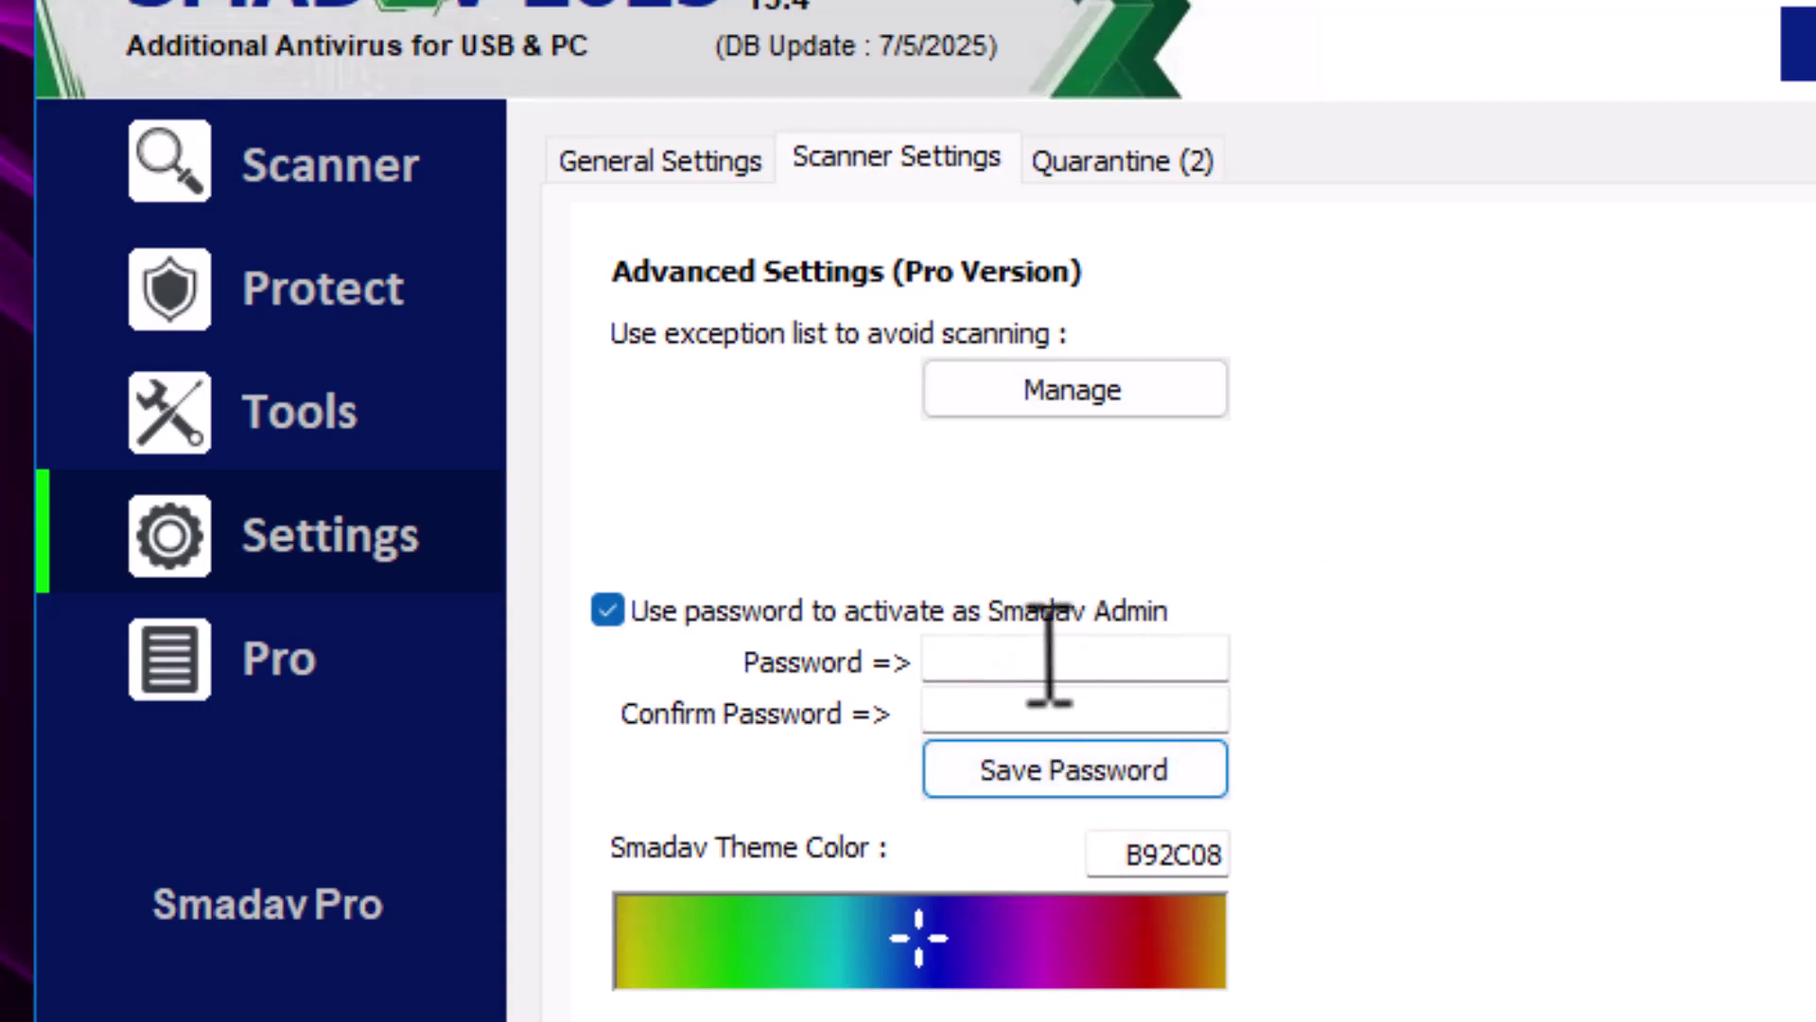
left_click(607, 609)
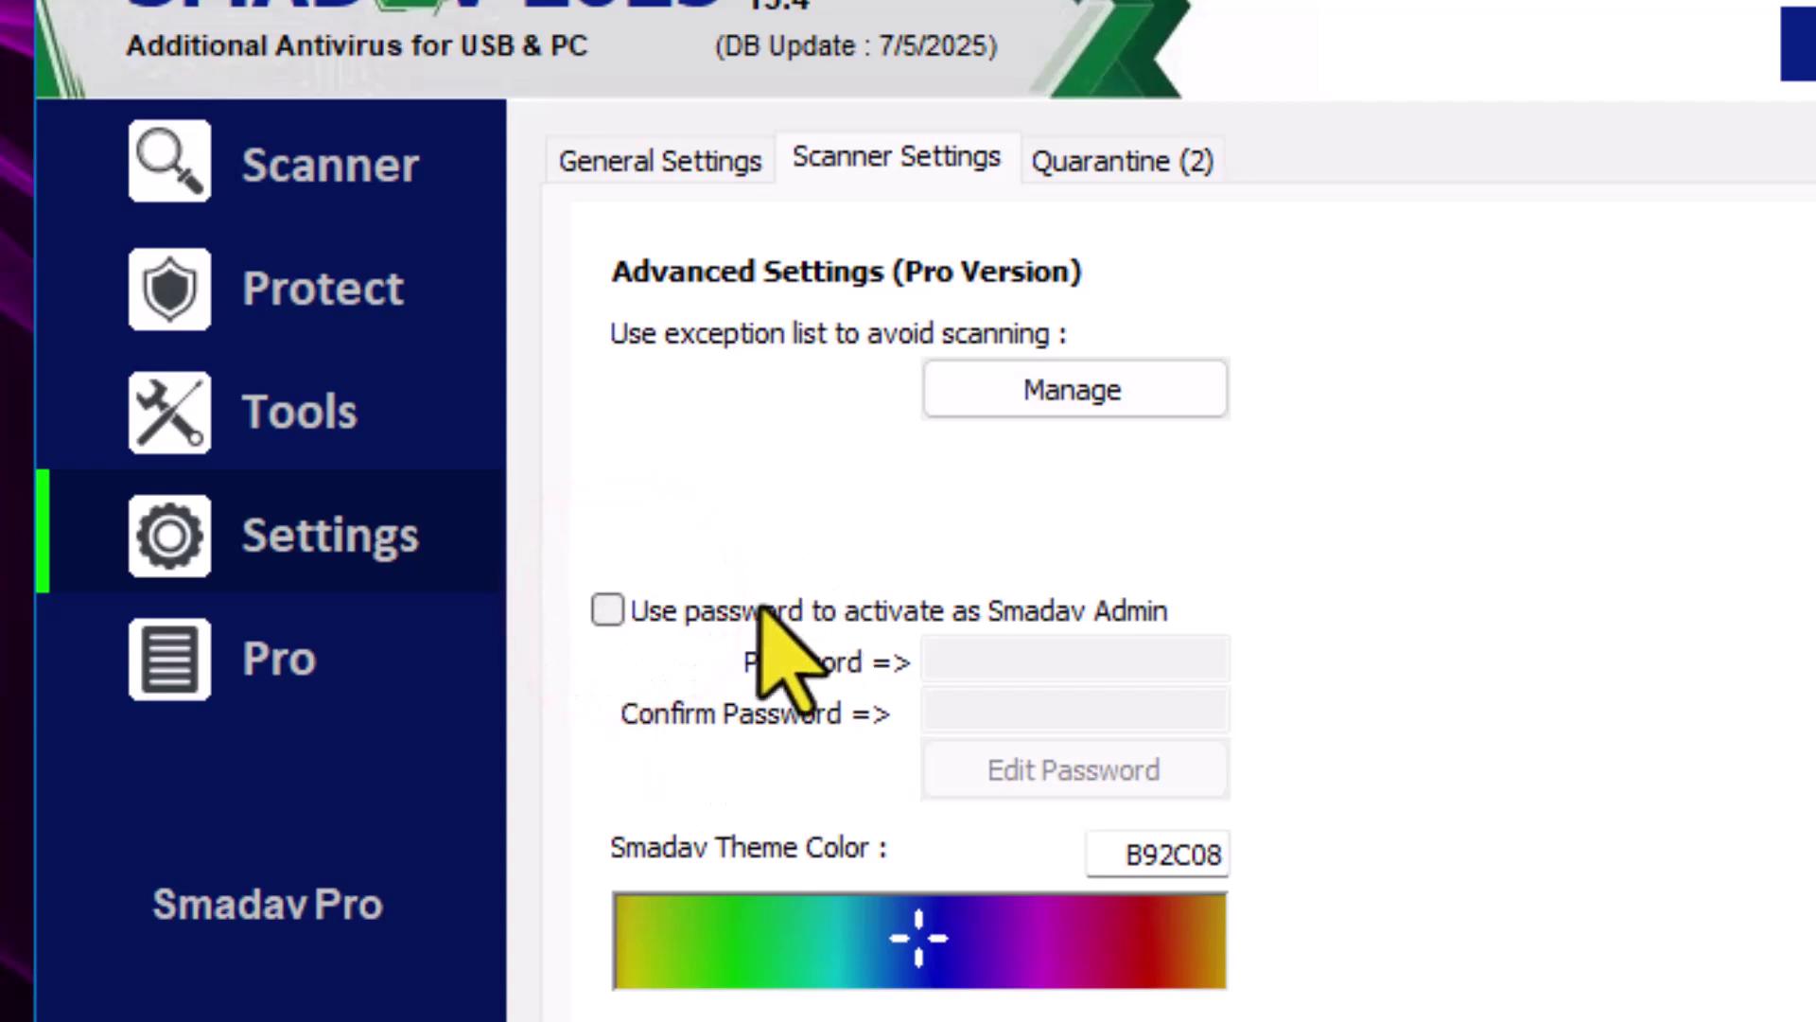
left_click(1060, 665)
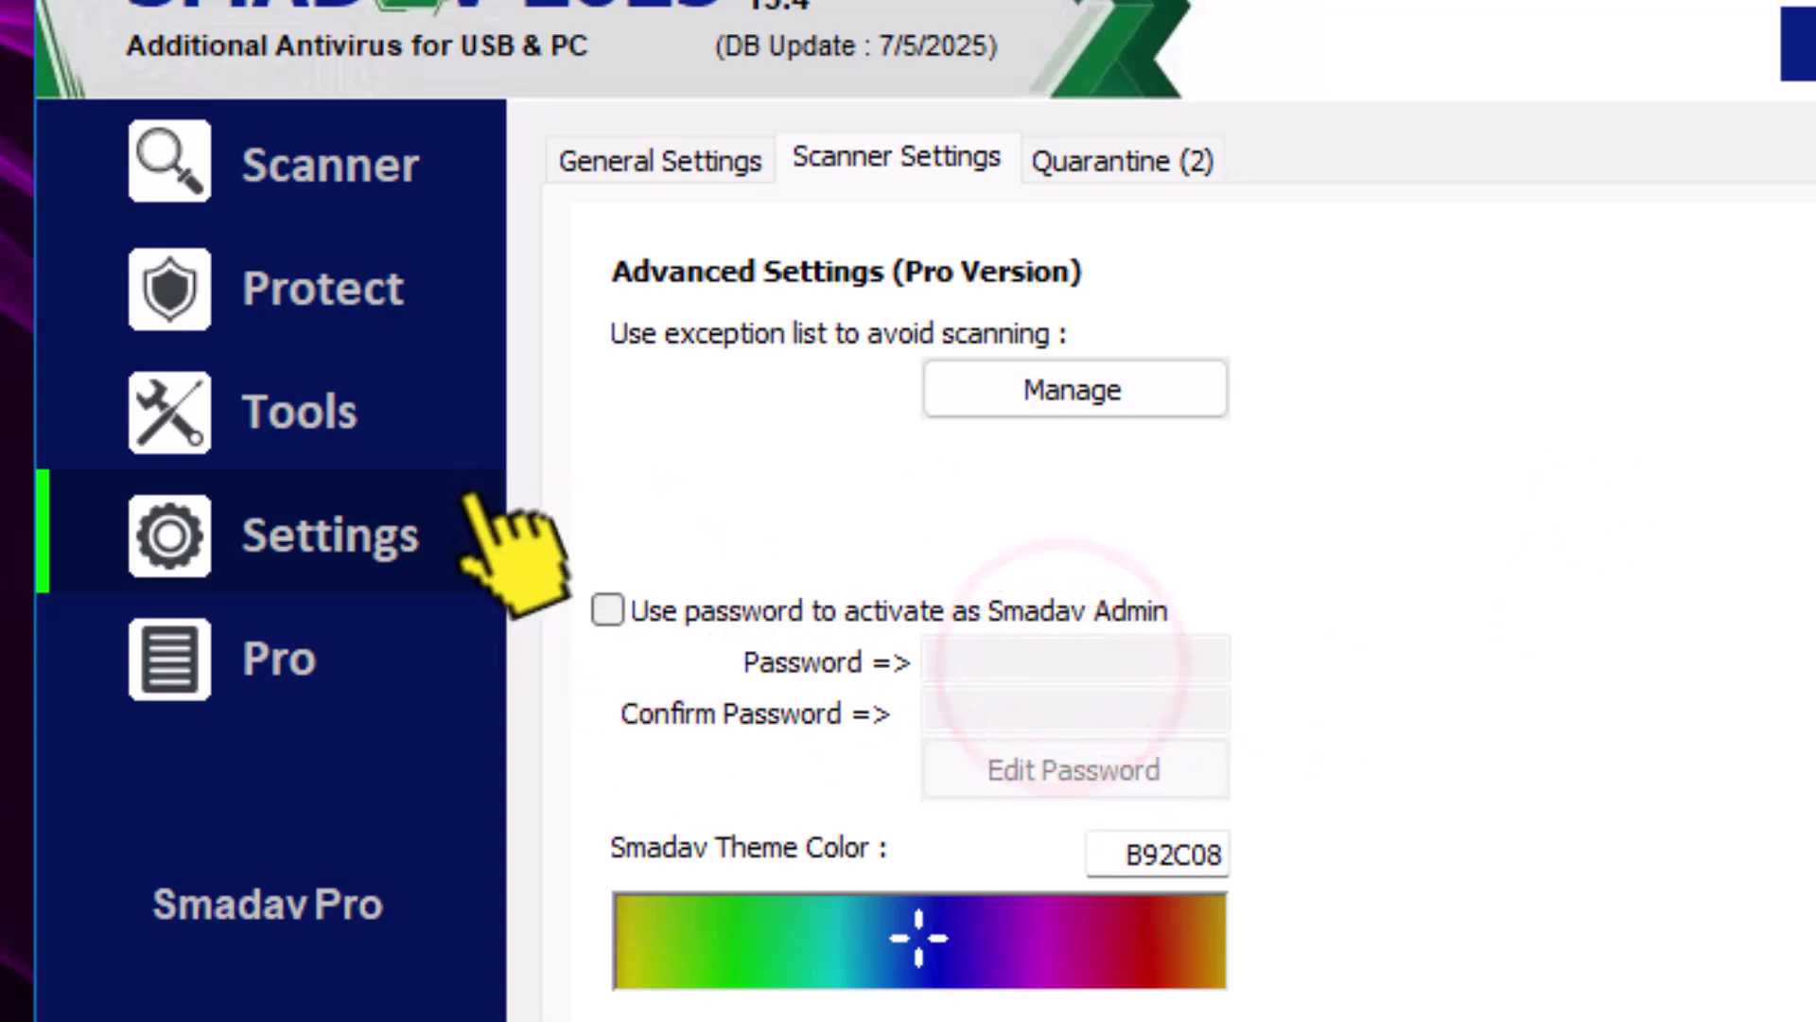
Step: Open the Tools section to check access without a password, and restart Smadav from its desktop shortcut
left_click(312, 416)
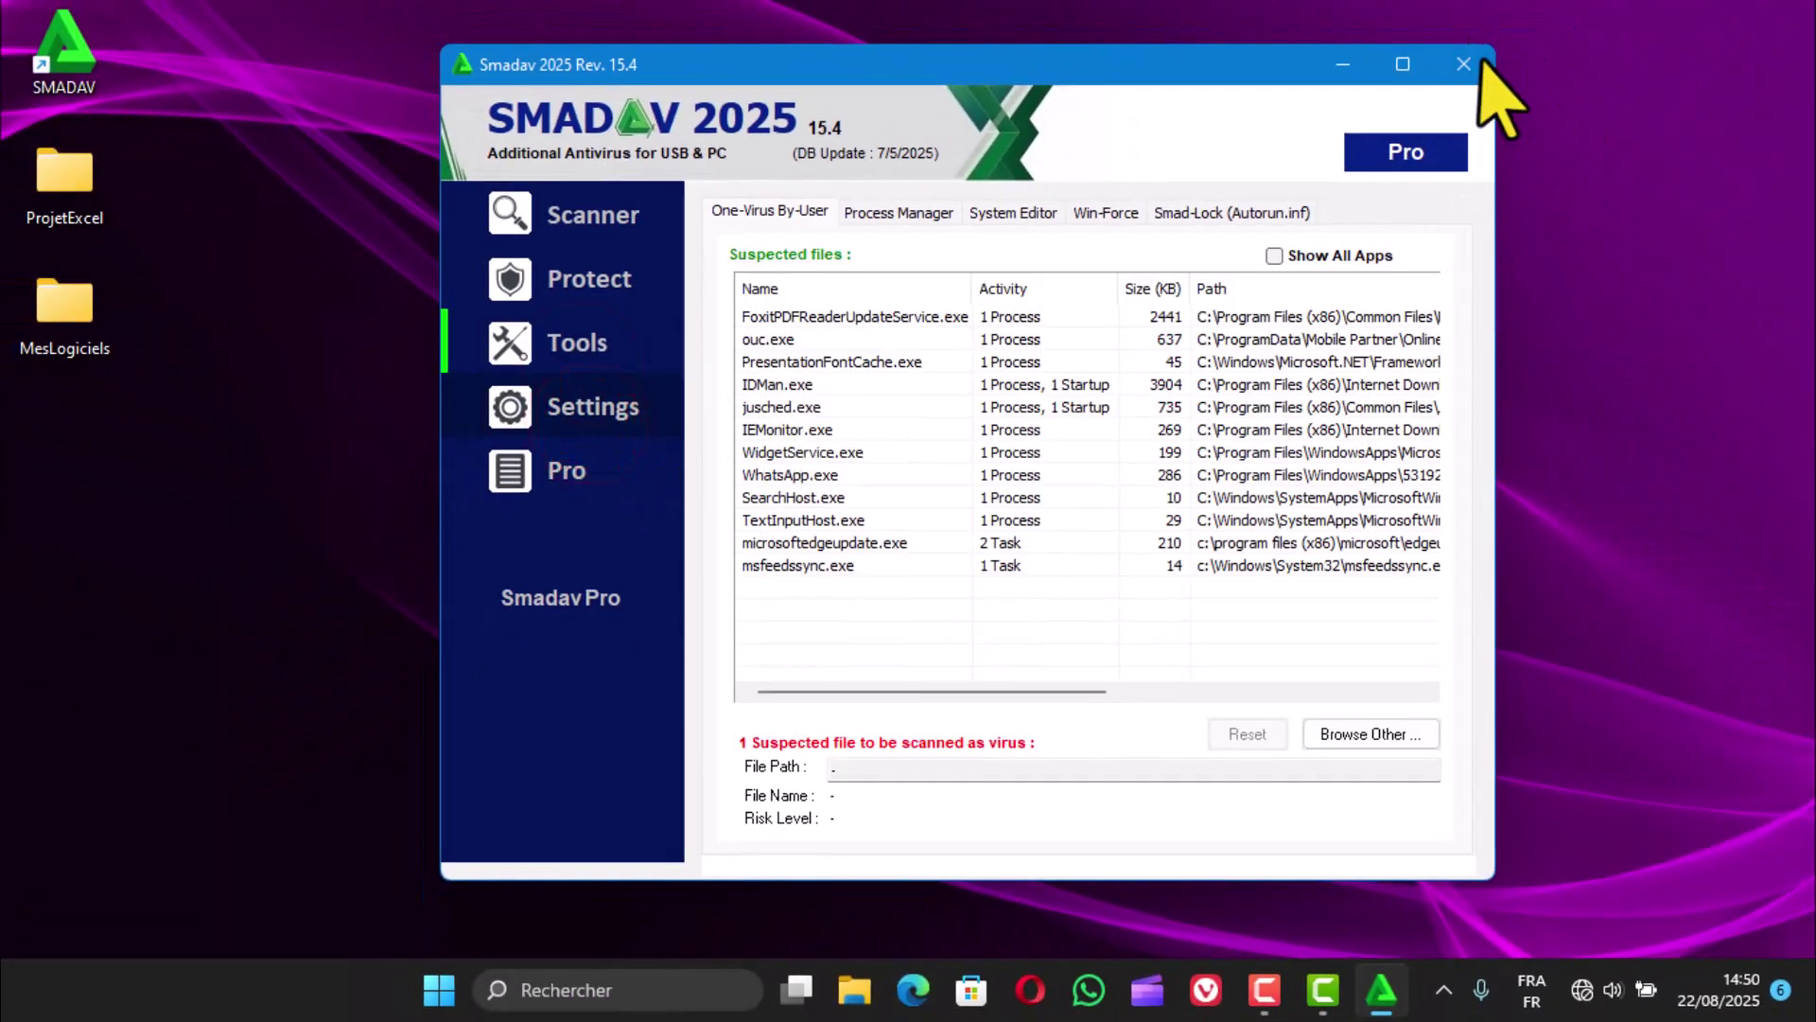
left_click(1465, 63)
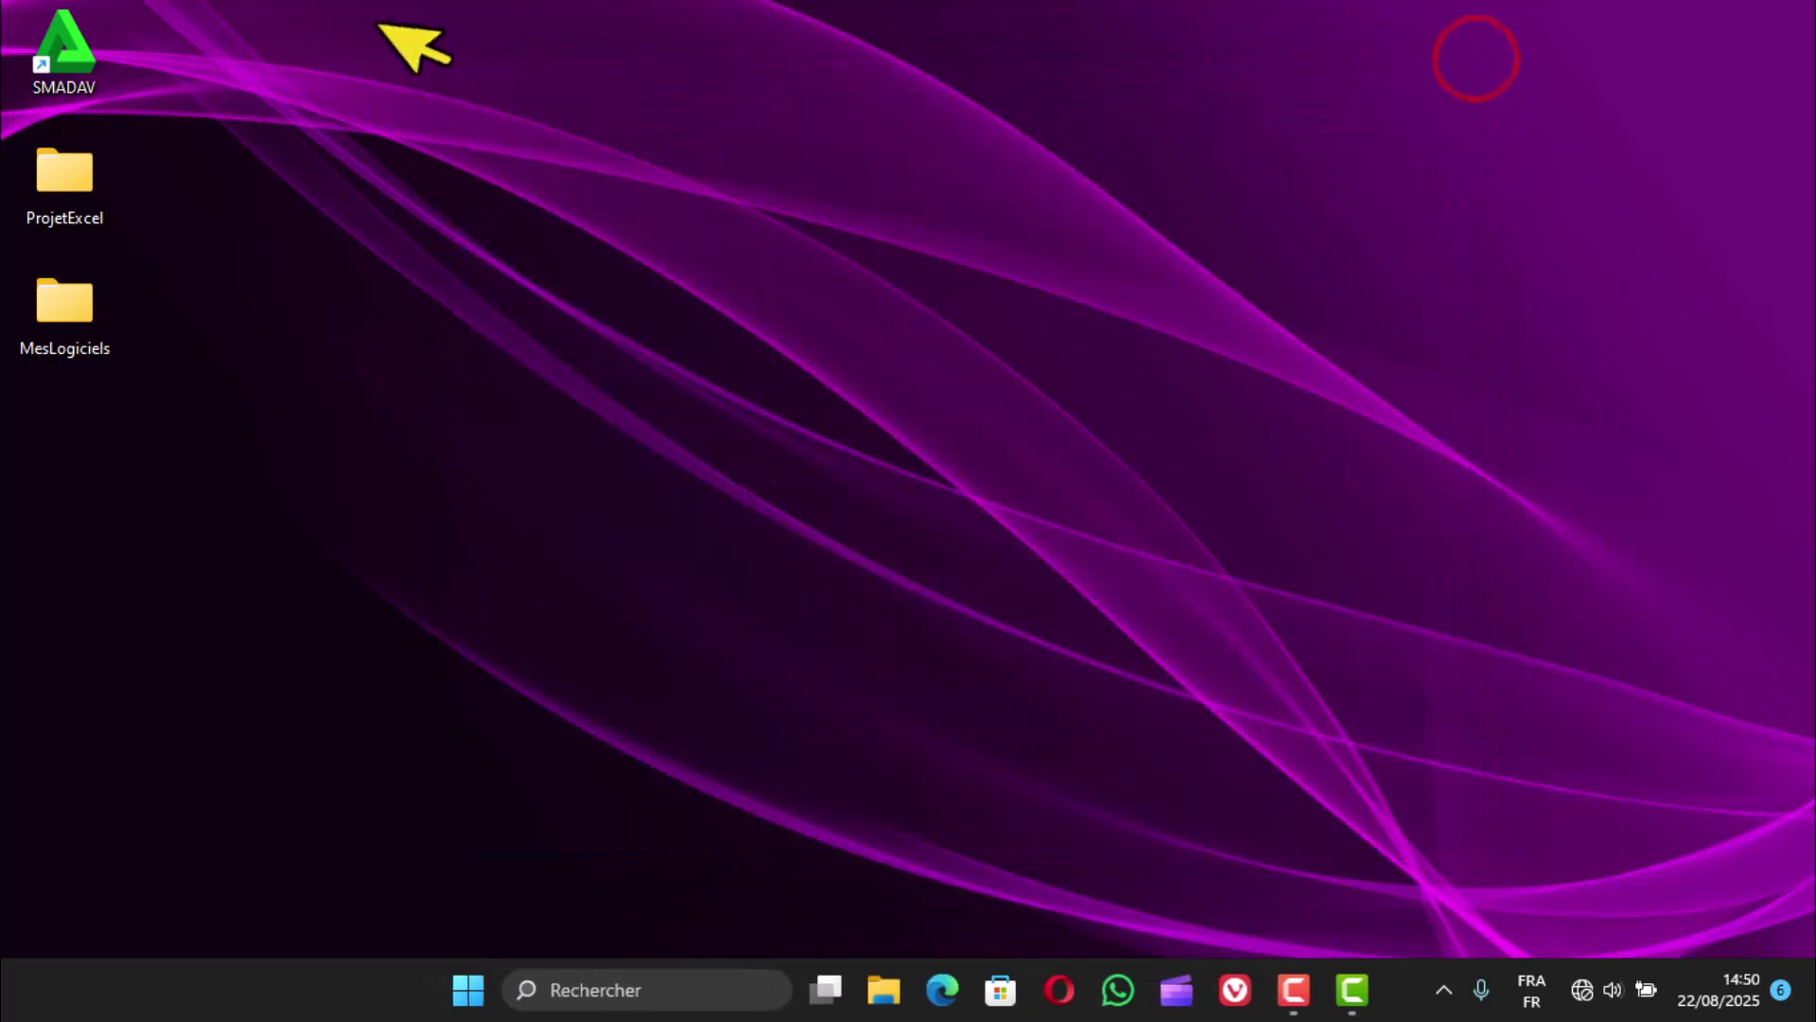
left_click(67, 83)
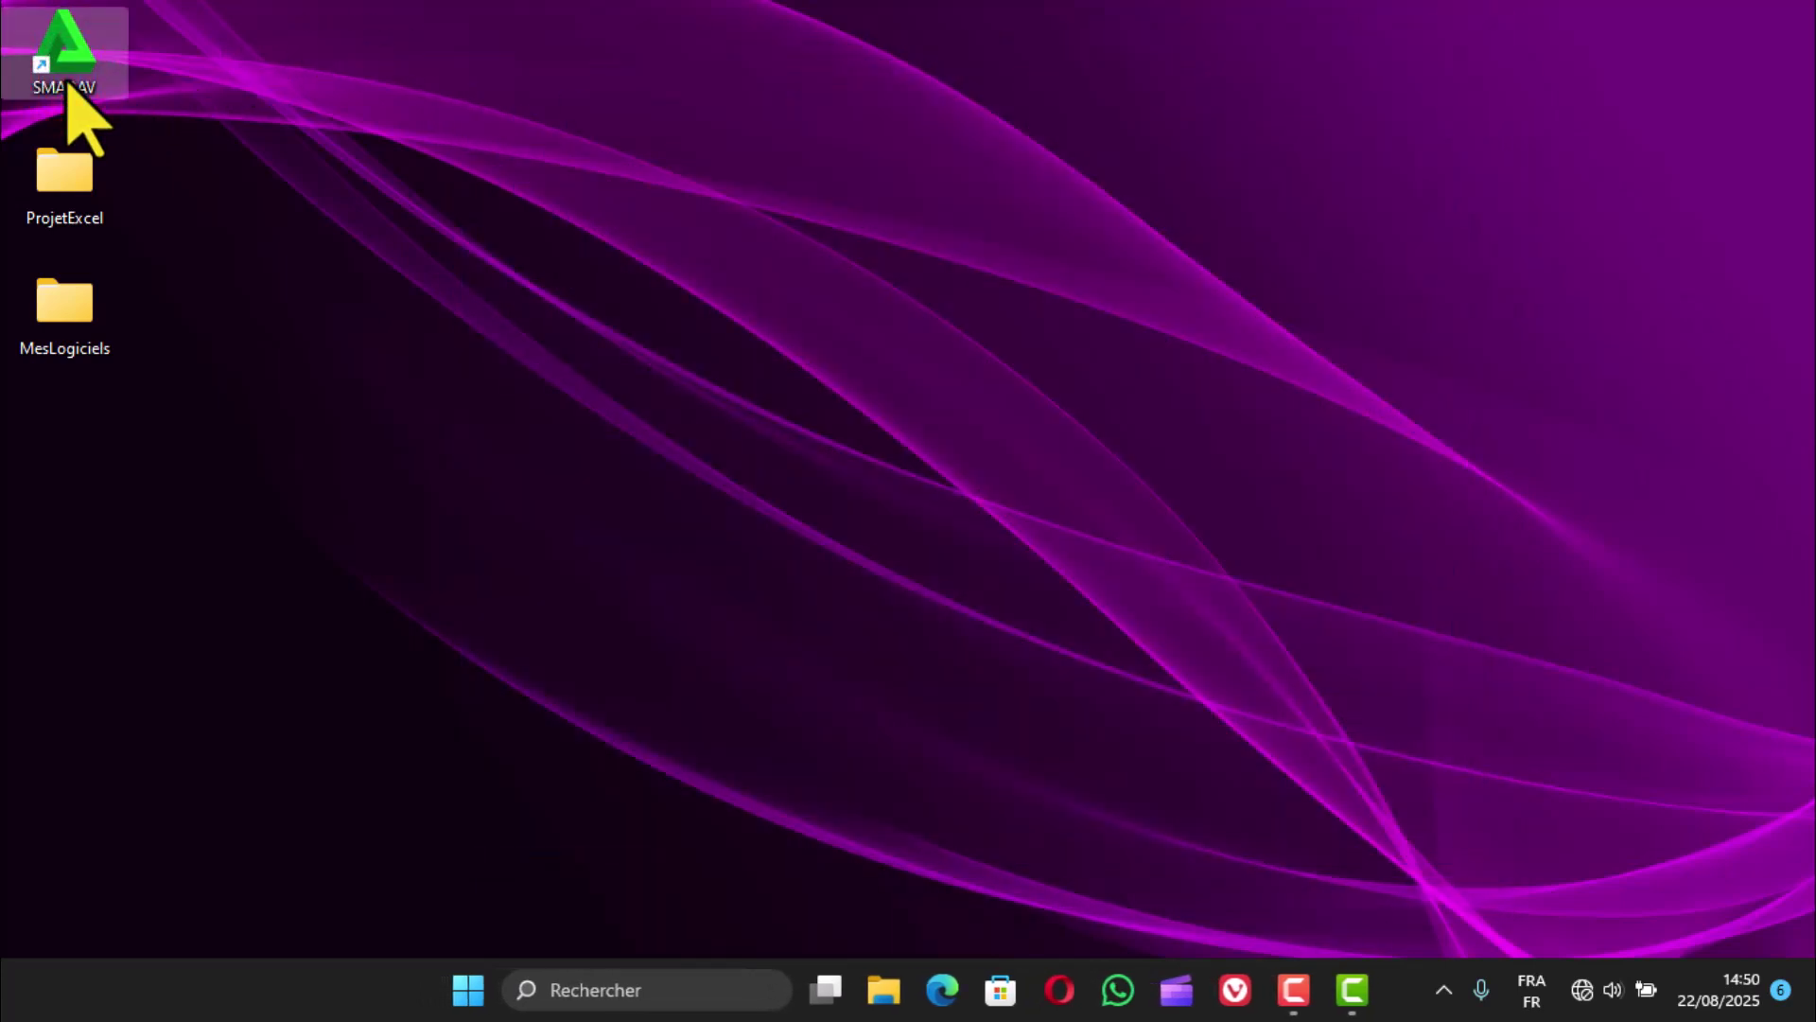
double_click(68, 83)
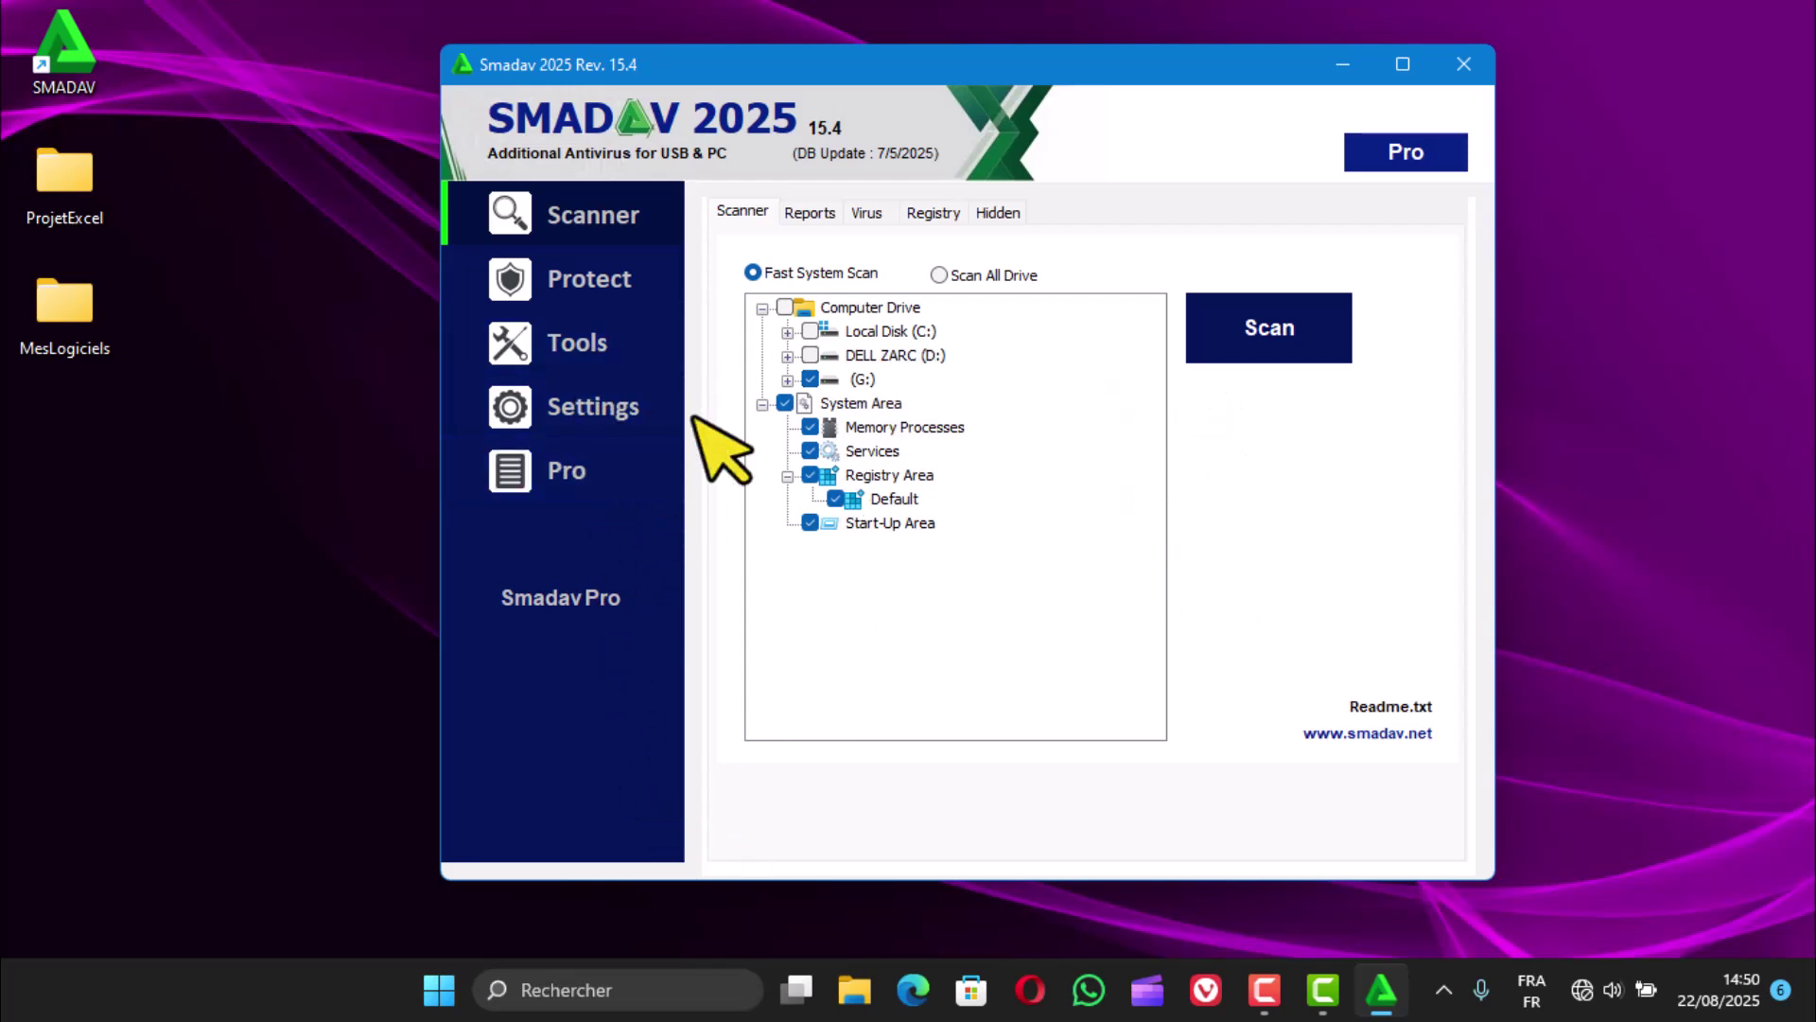
Step: Check that Tools and the Scanner Settings are accessible without a password, return to the Scanner section and close Smadav
left_click(608, 362)
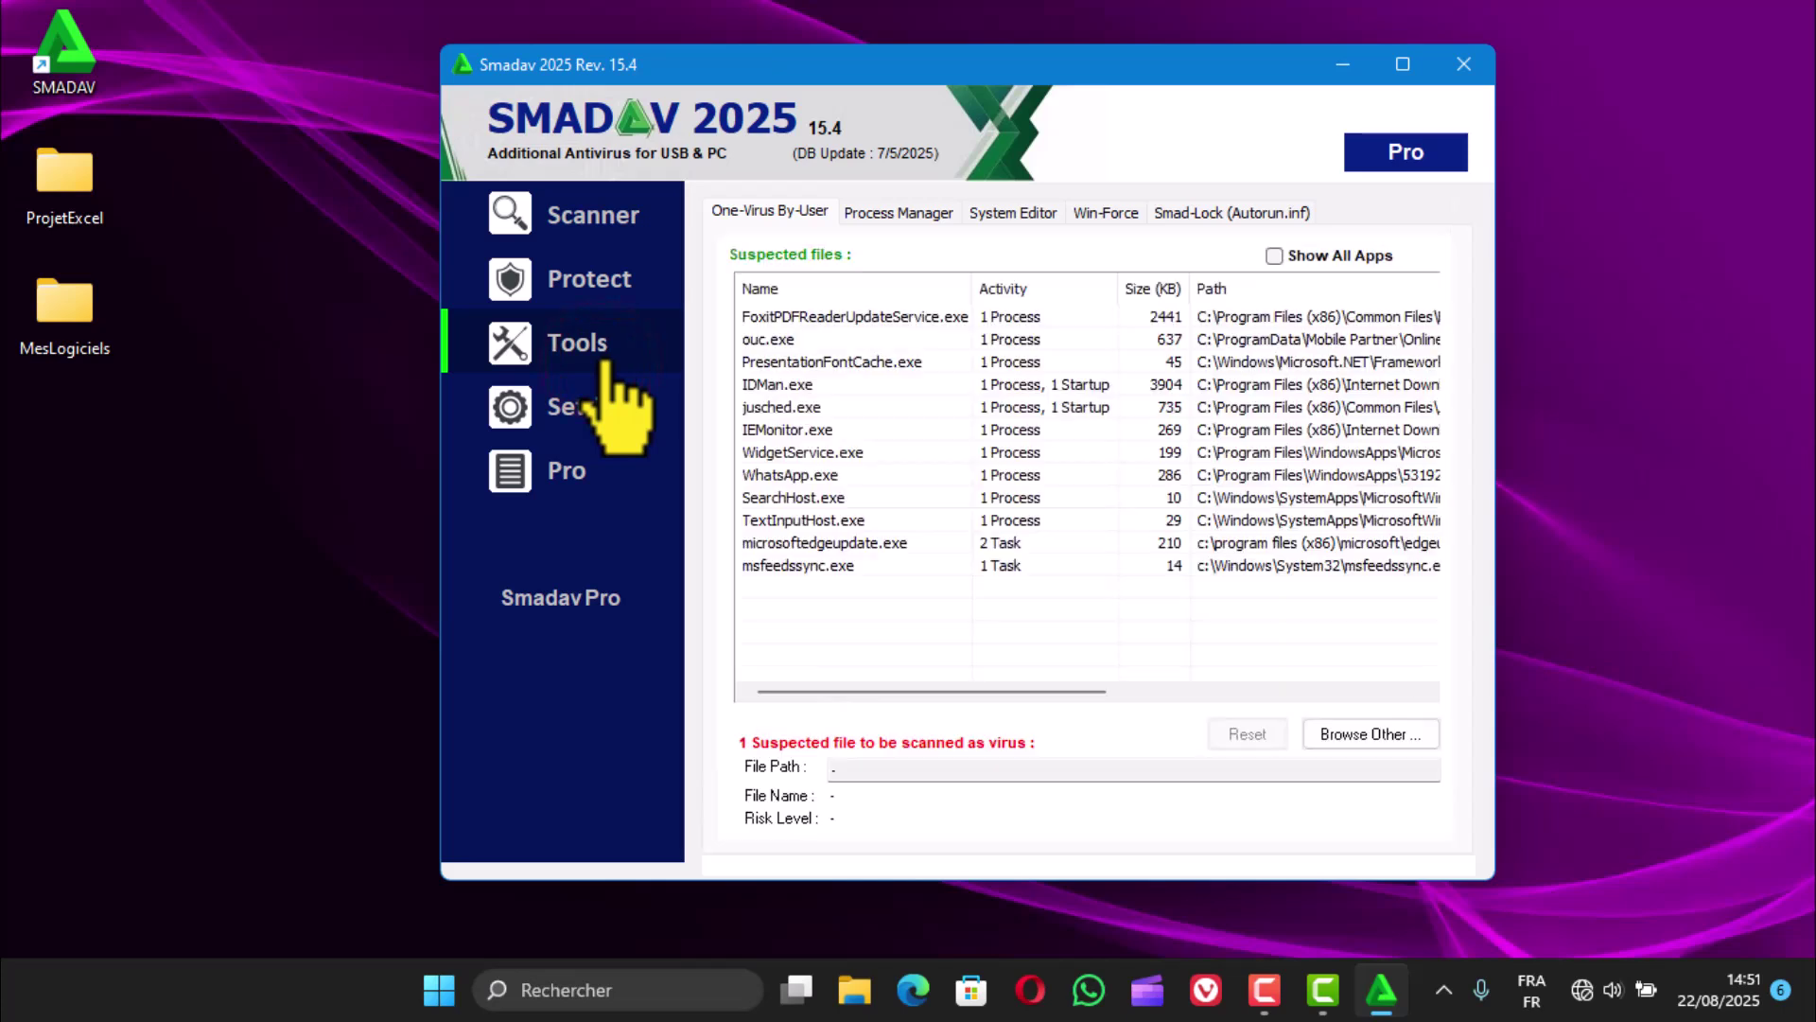
left_click(597, 415)
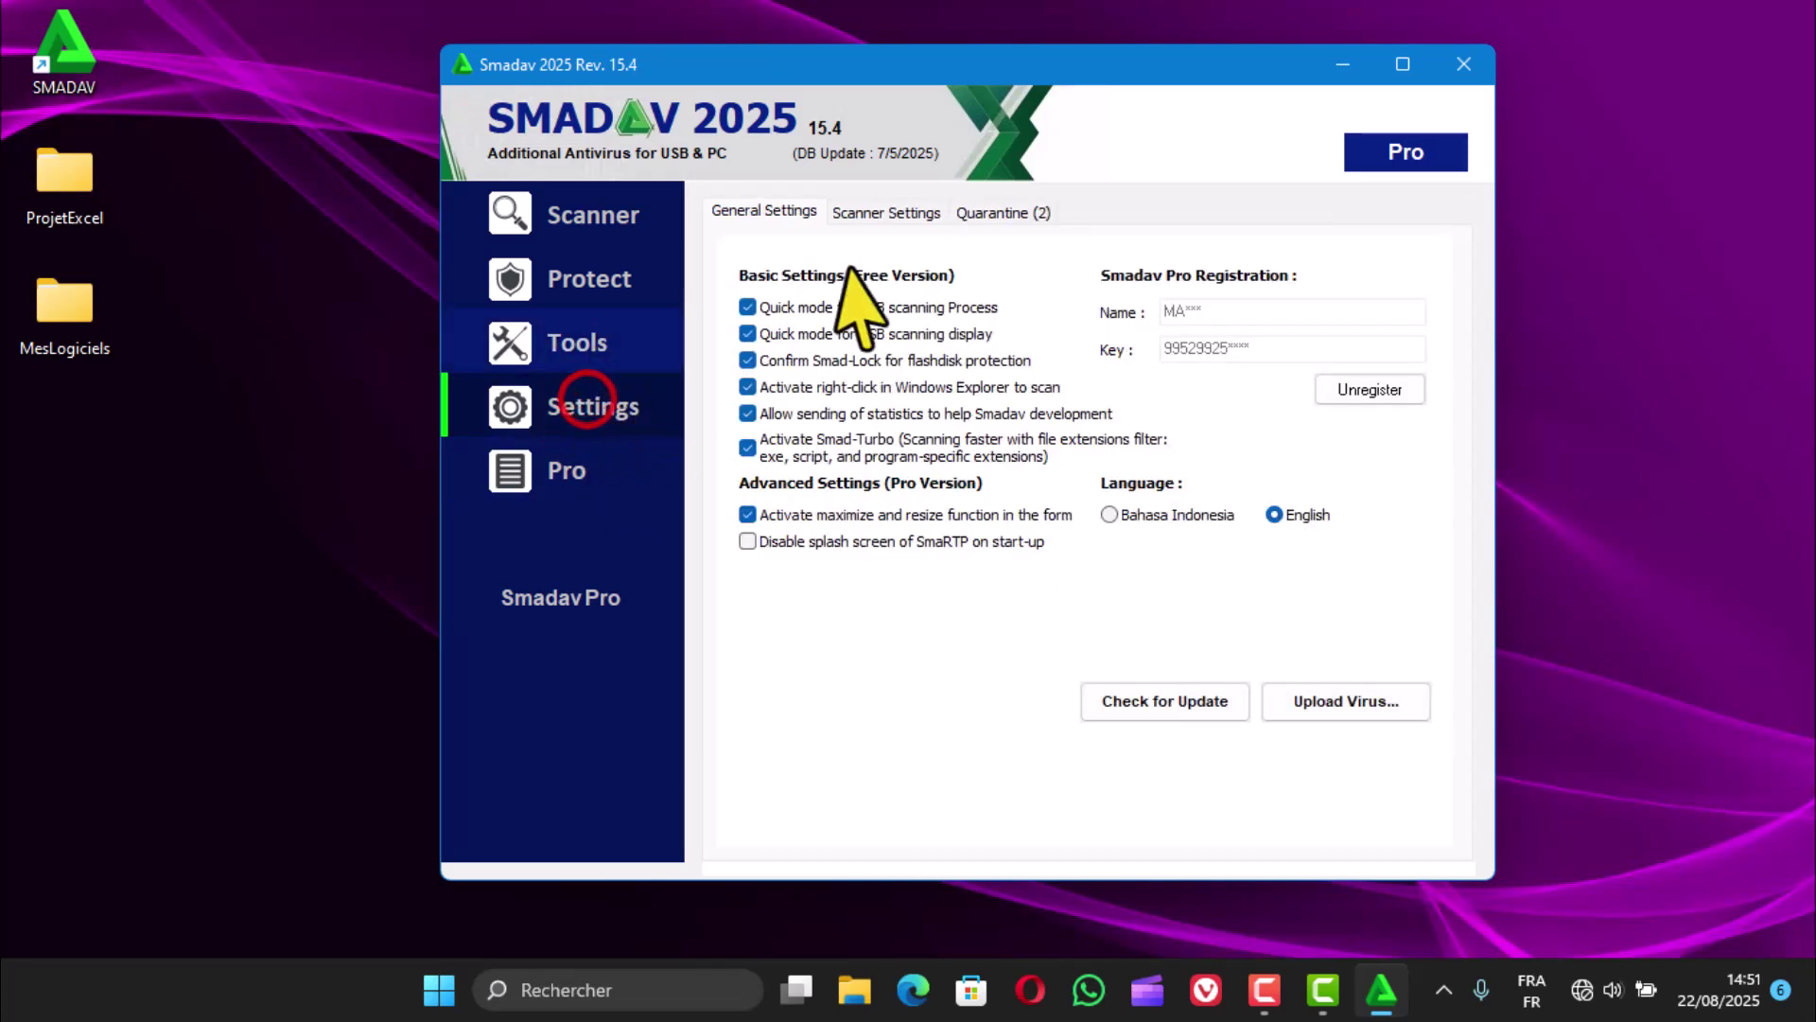
left_click(897, 213)
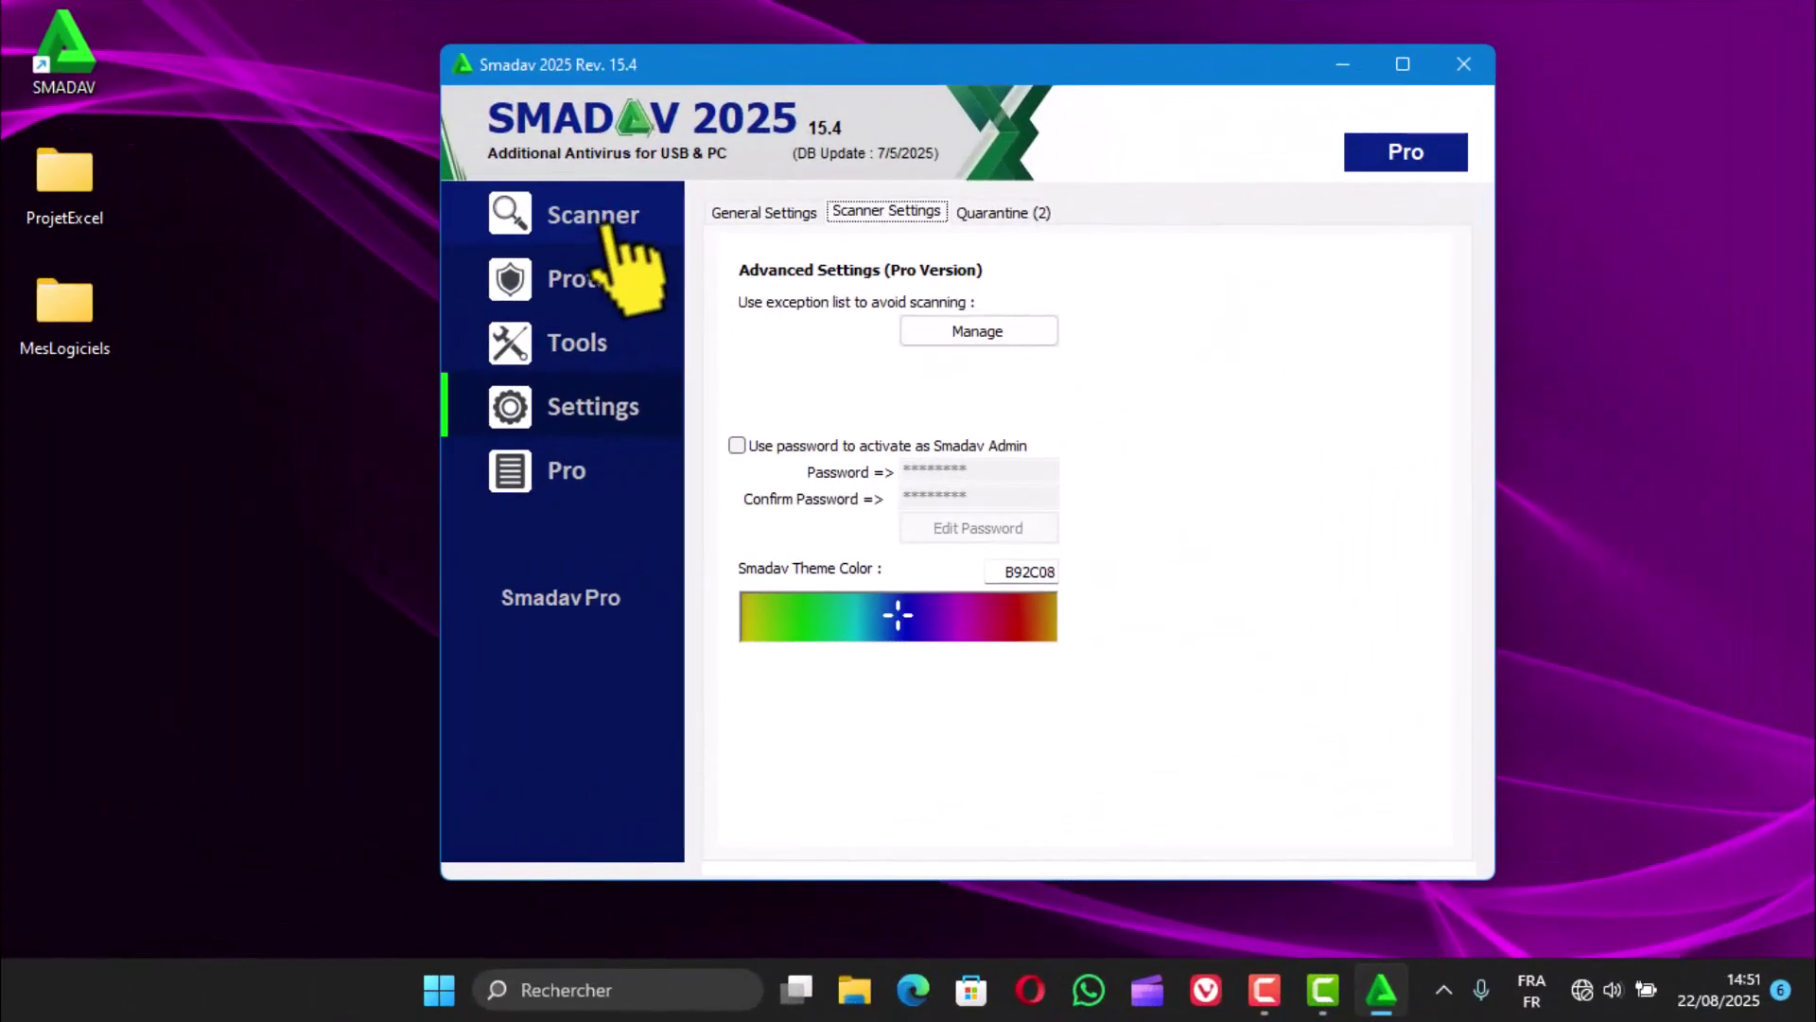
left_click(596, 223)
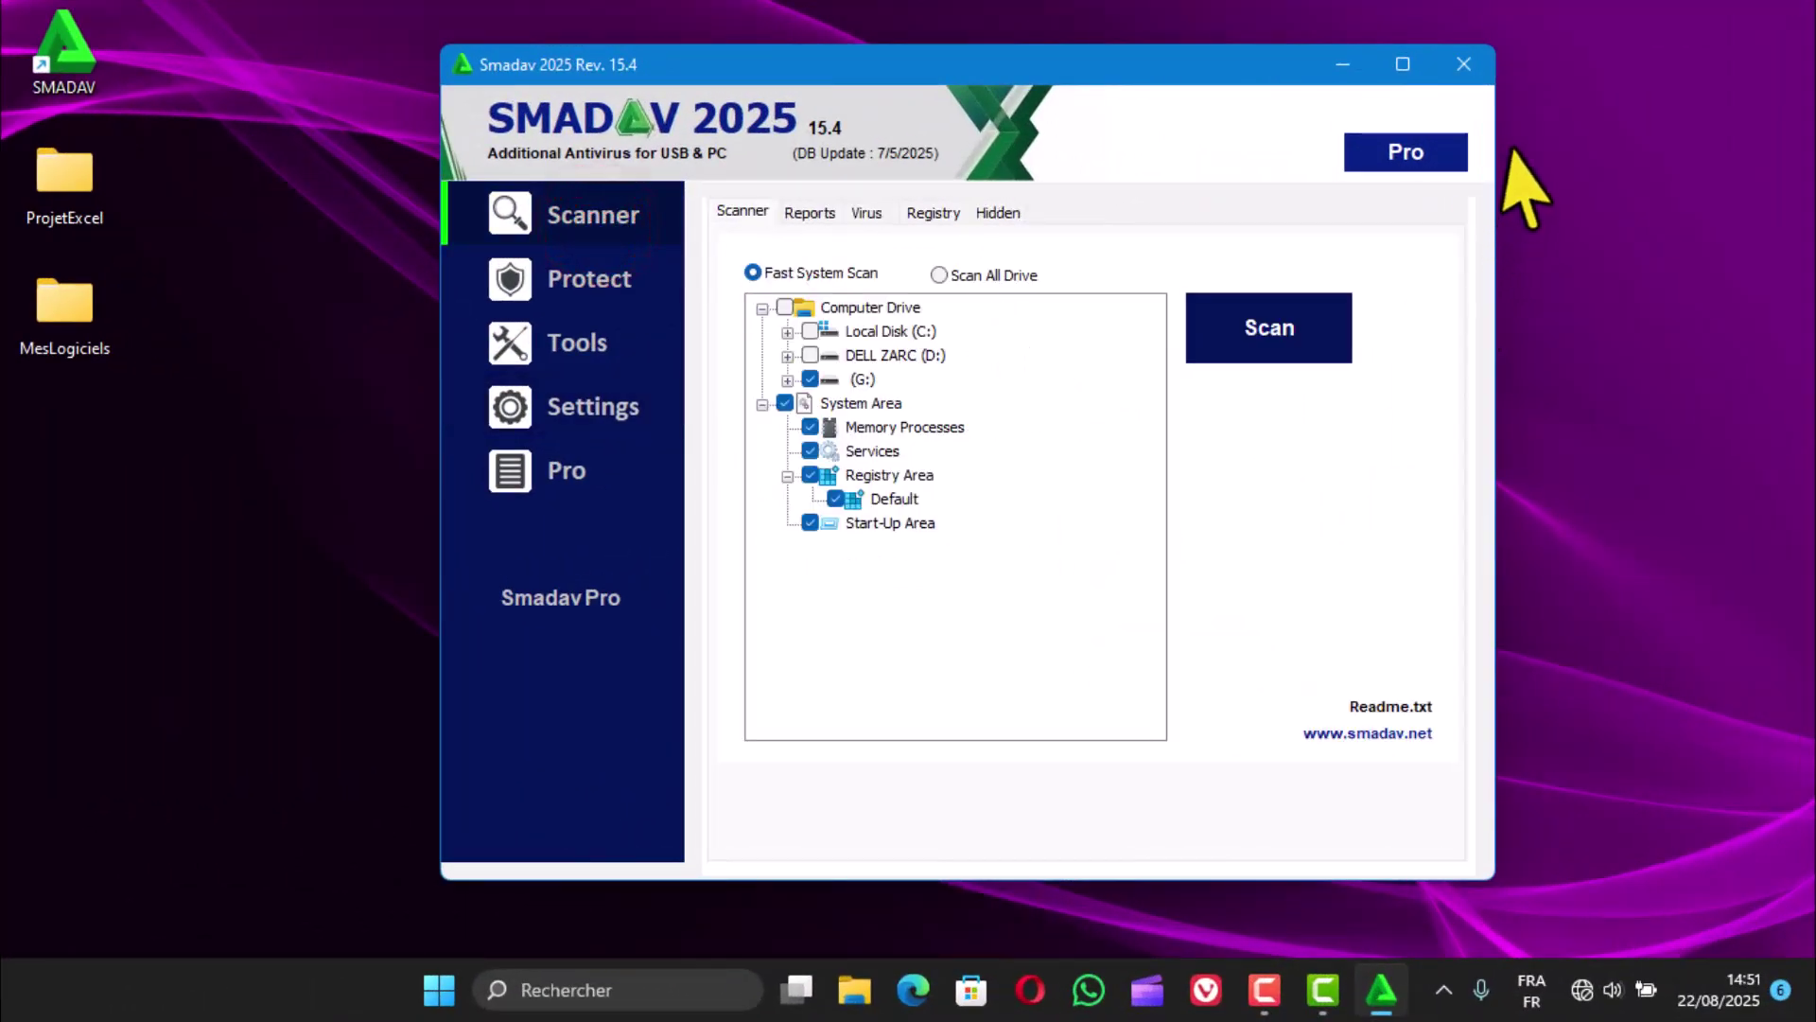
left_click(1466, 66)
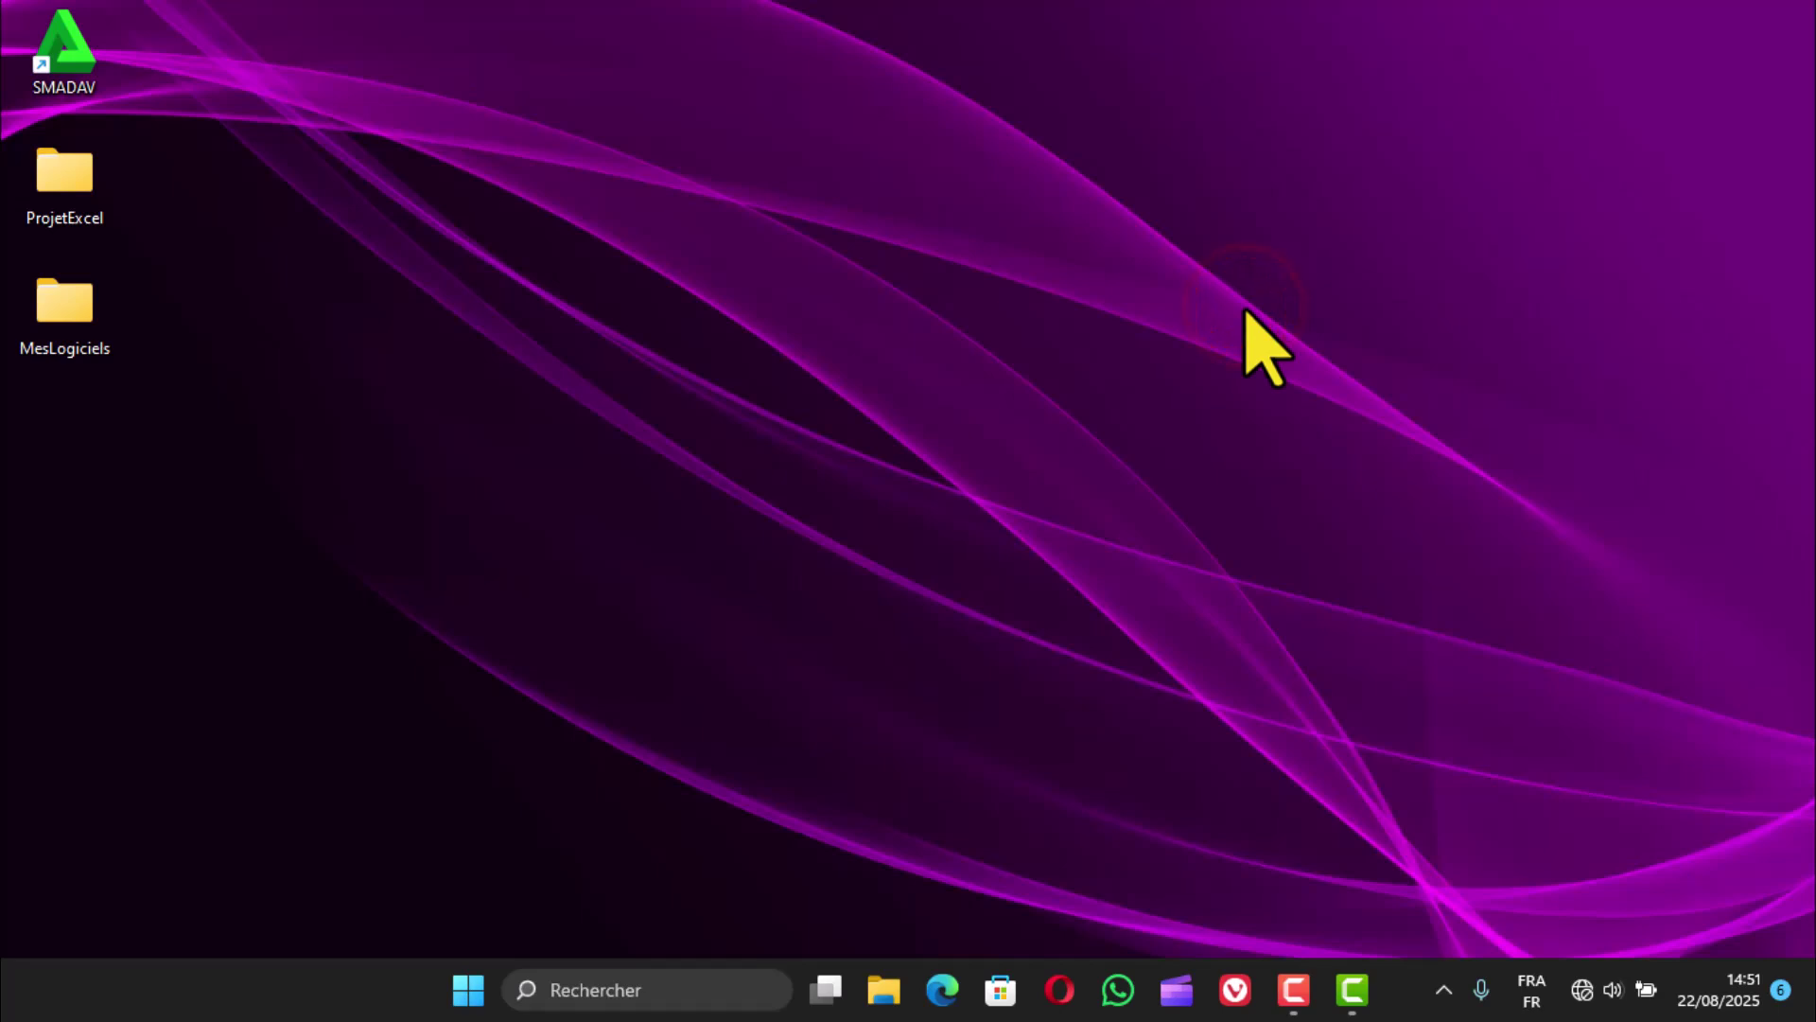